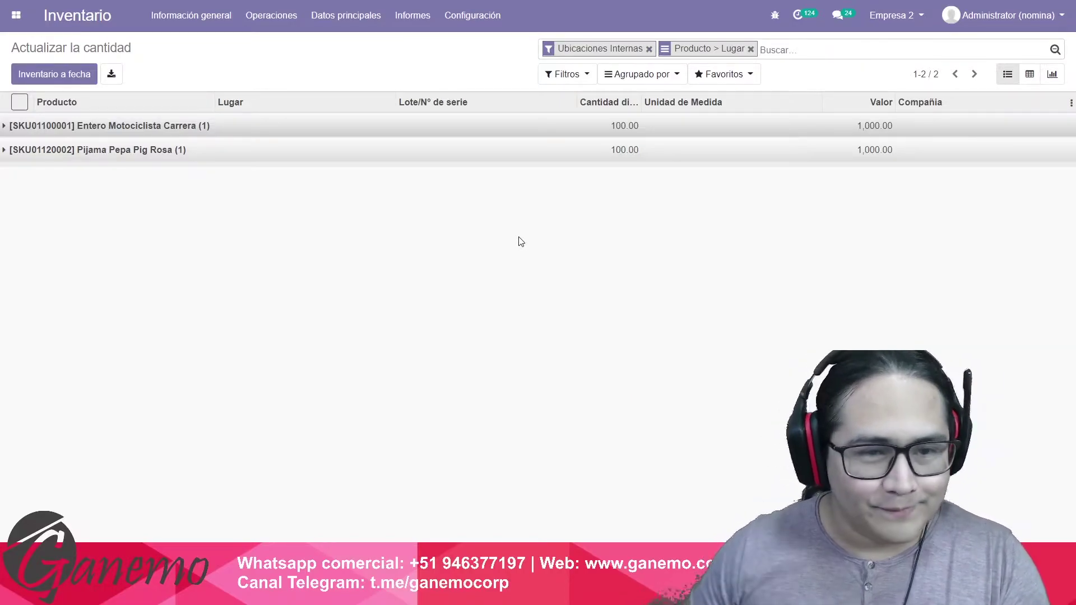
Glance at the Datos principales menu, then go back from the stock quantities list to the Odoo apps menu.
left_click(336, 17)
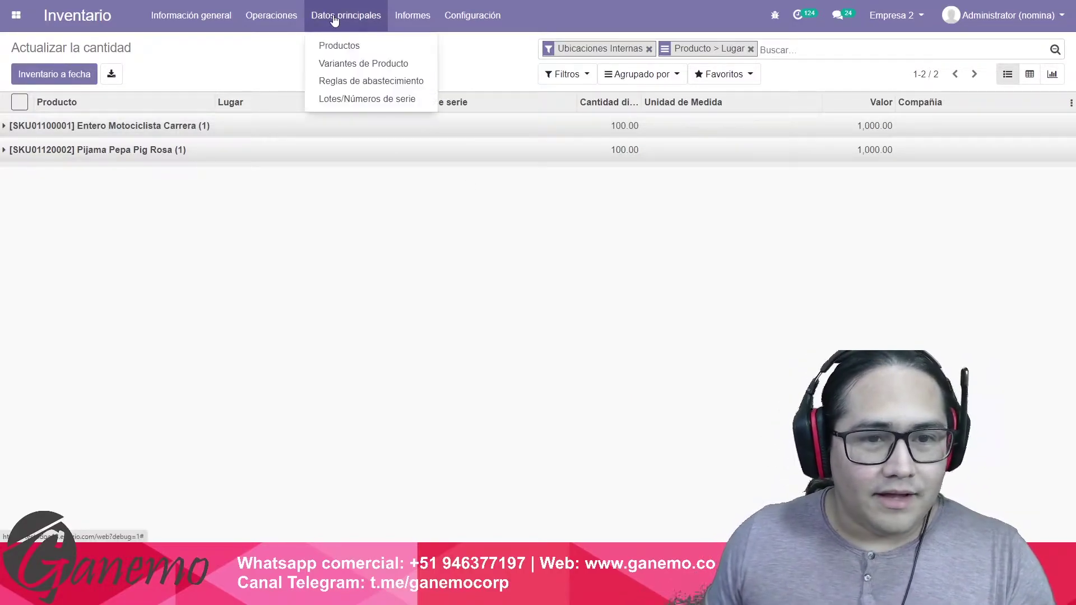
left_click(415, 61)
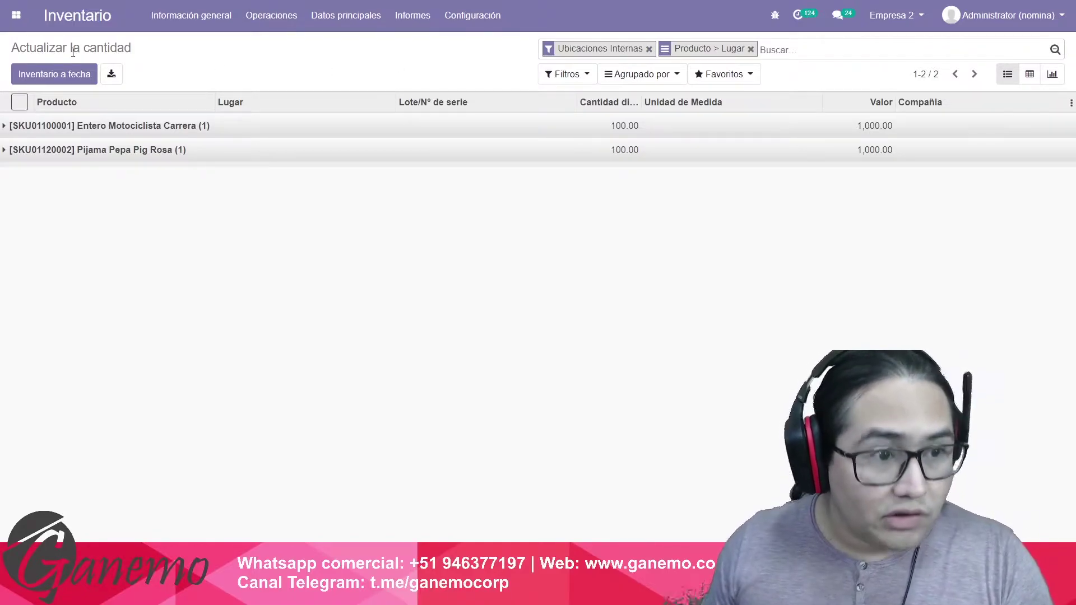
left_click(16, 15)
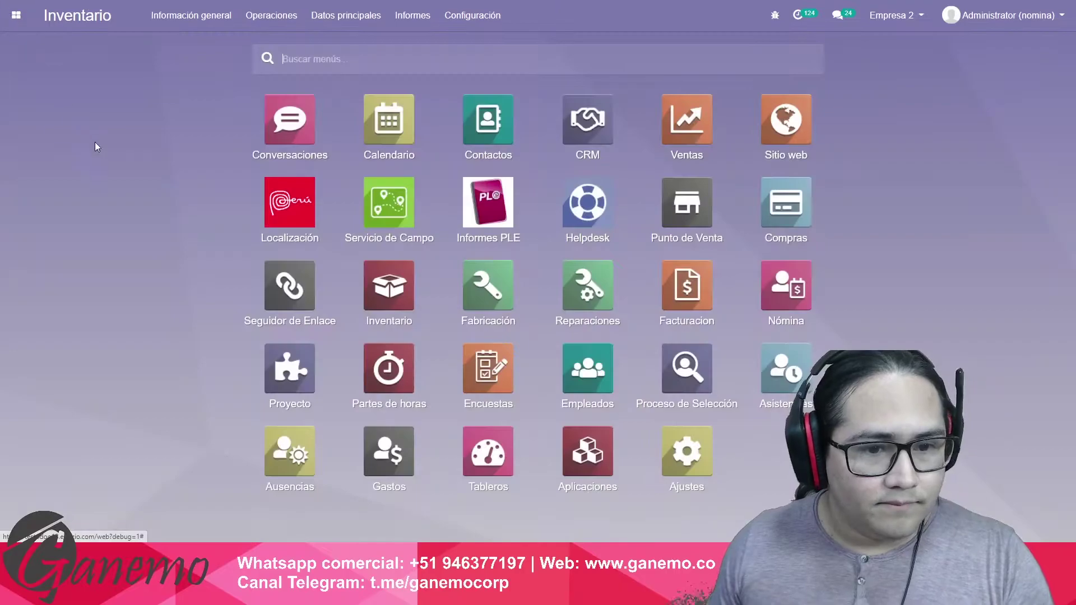
Delete the existing 01/06/2021 Inventario Permanente Valorizado report under Informes PLE > PLE Mensual.
left_click(483, 206)
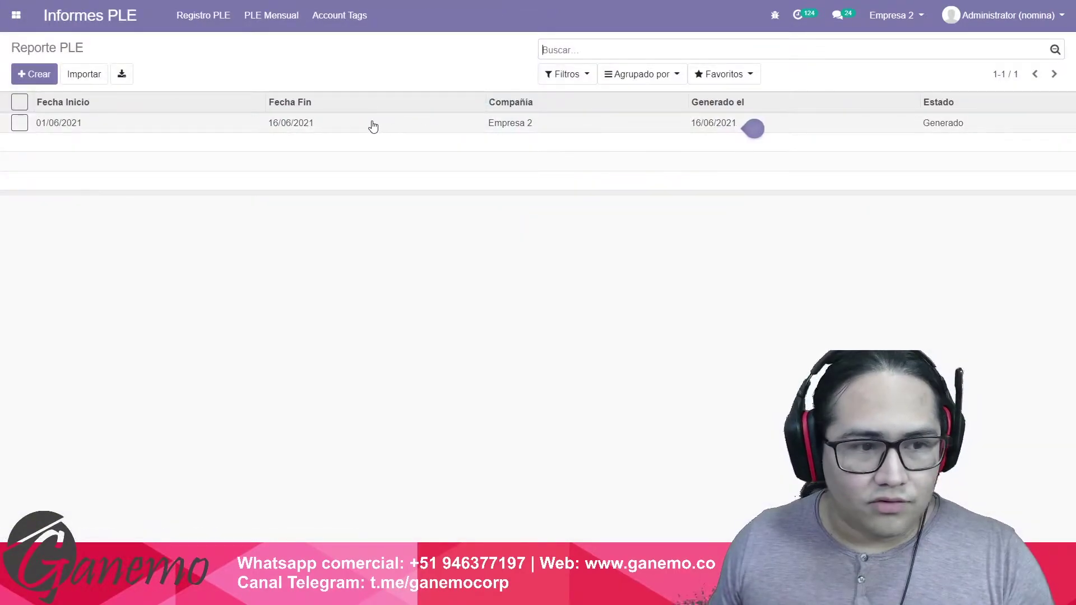
left_click(372, 122)
left_click(271, 15)
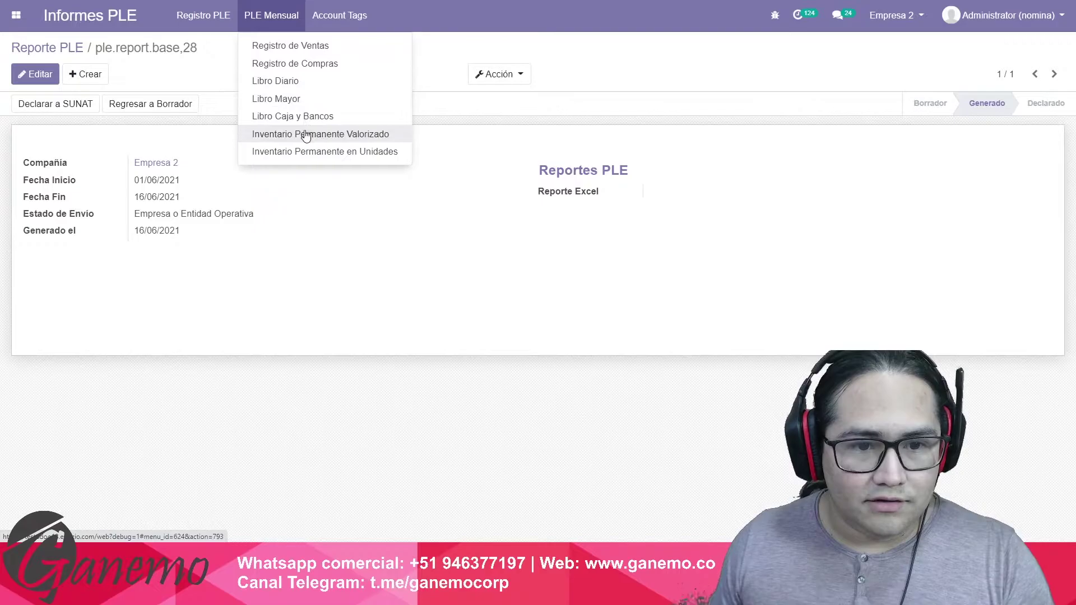
left_click(371, 137)
left_click(360, 126)
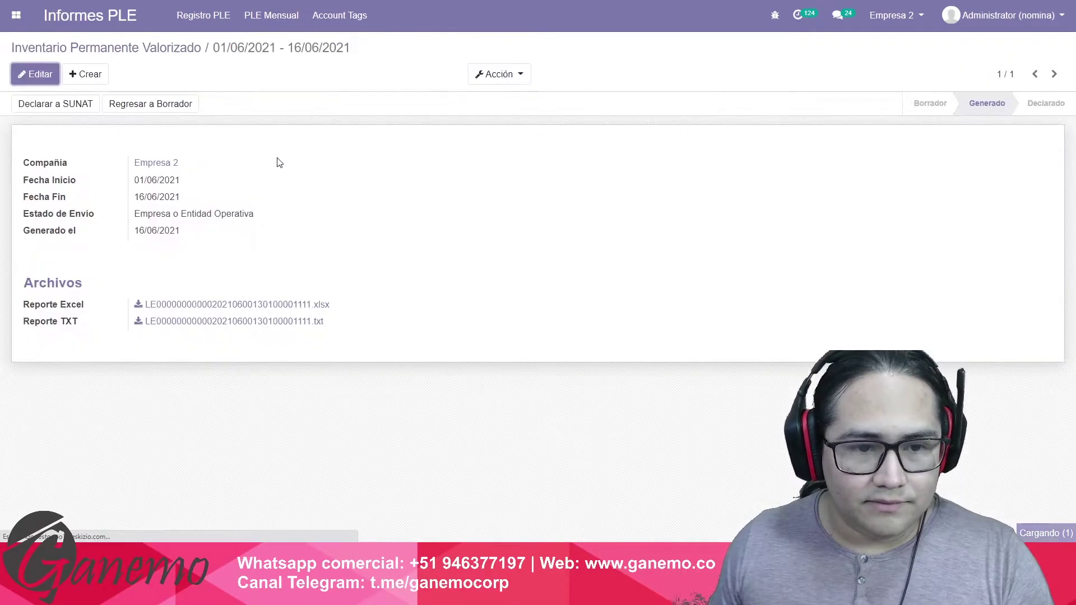
left_click(508, 74)
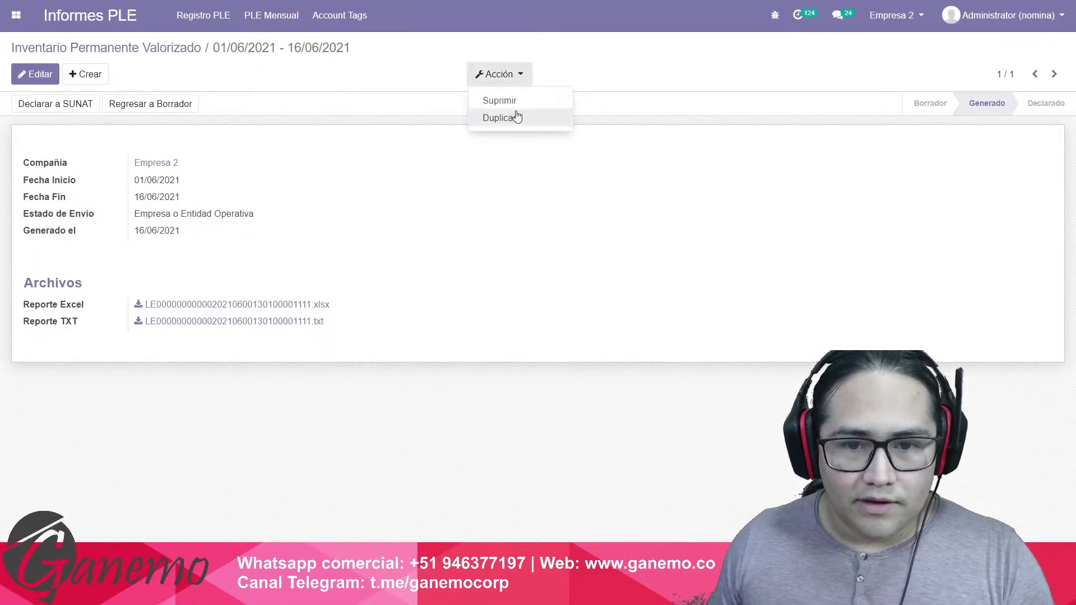
left_click(516, 114)
left_click(335, 107)
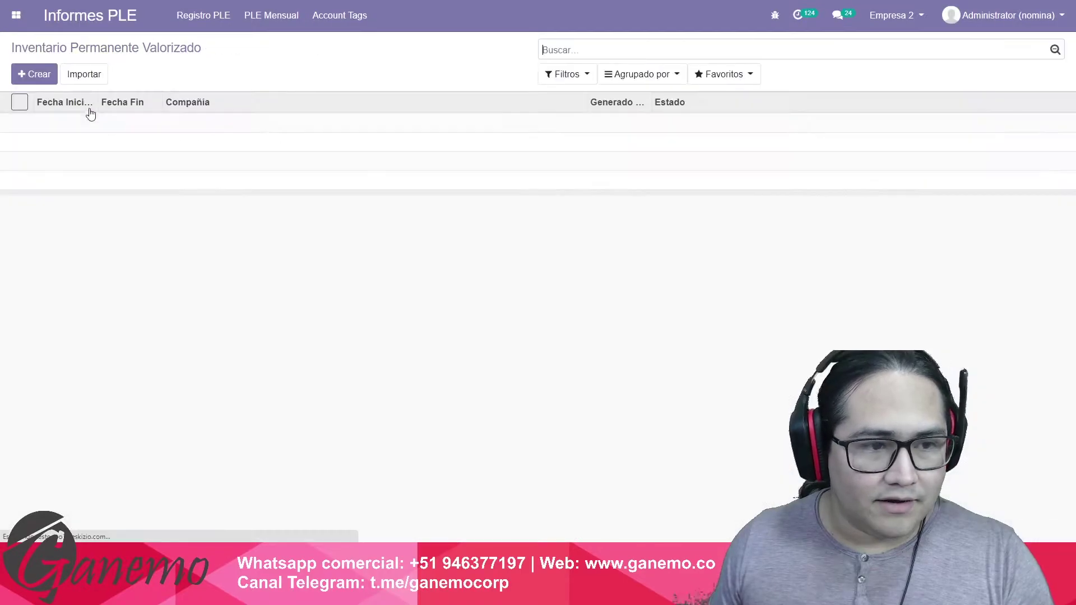
Create a new valued inventory report for 01/06/2021–16/06/2021 with status Empresa o Entidad Operativa.
left_click(35, 73)
left_click(179, 195)
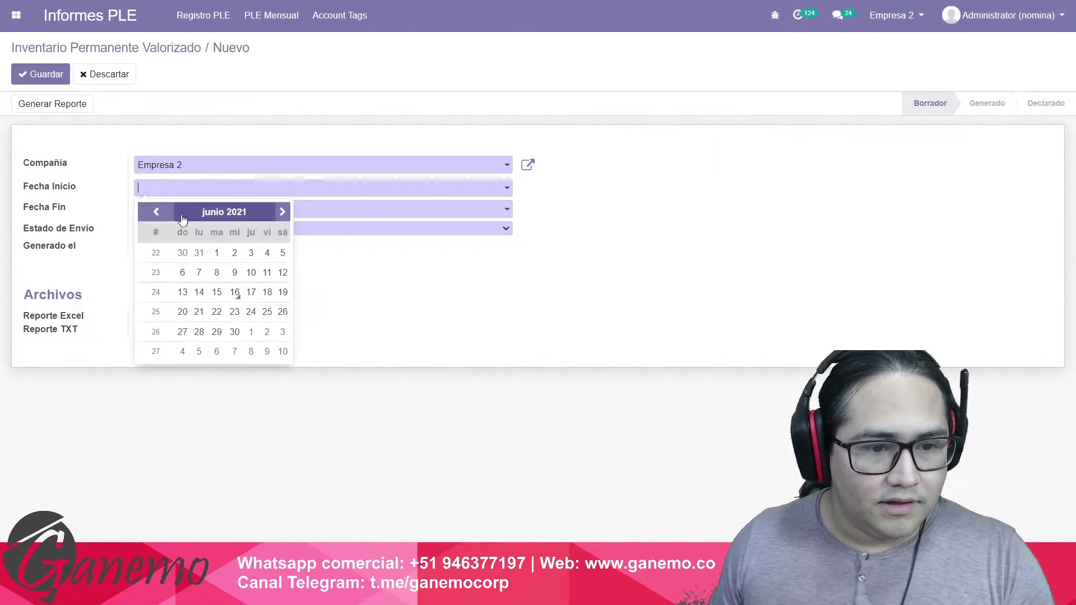
left_click(216, 252)
left_click(203, 210)
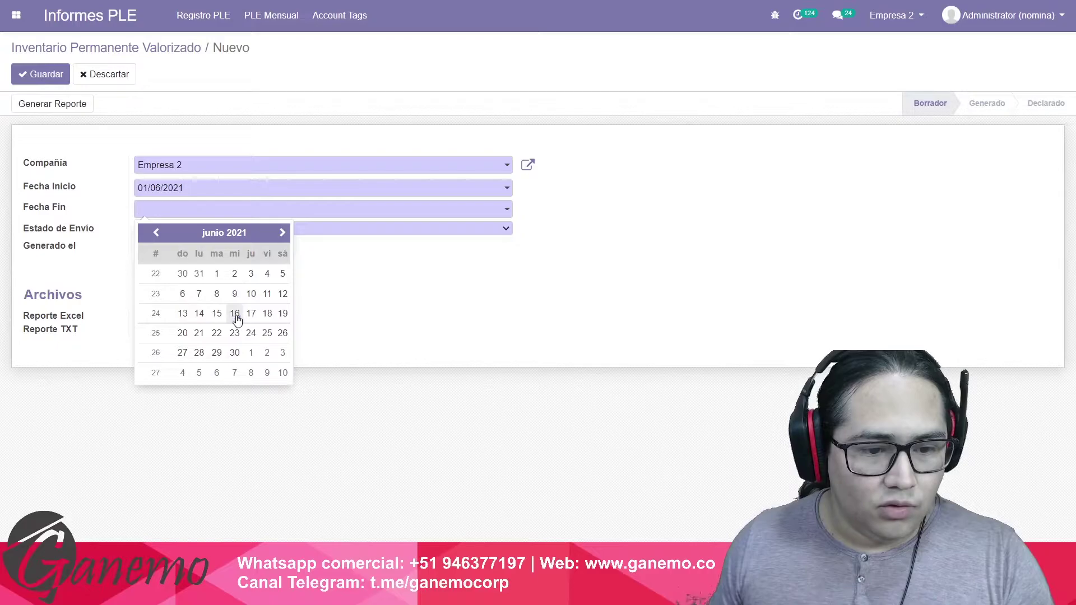
left_click(234, 314)
left_click(209, 229)
left_click(211, 264)
left_click(212, 228)
left_click(213, 250)
Generate the report files and open the downloaded Excel workbook.
left_click(82, 110)
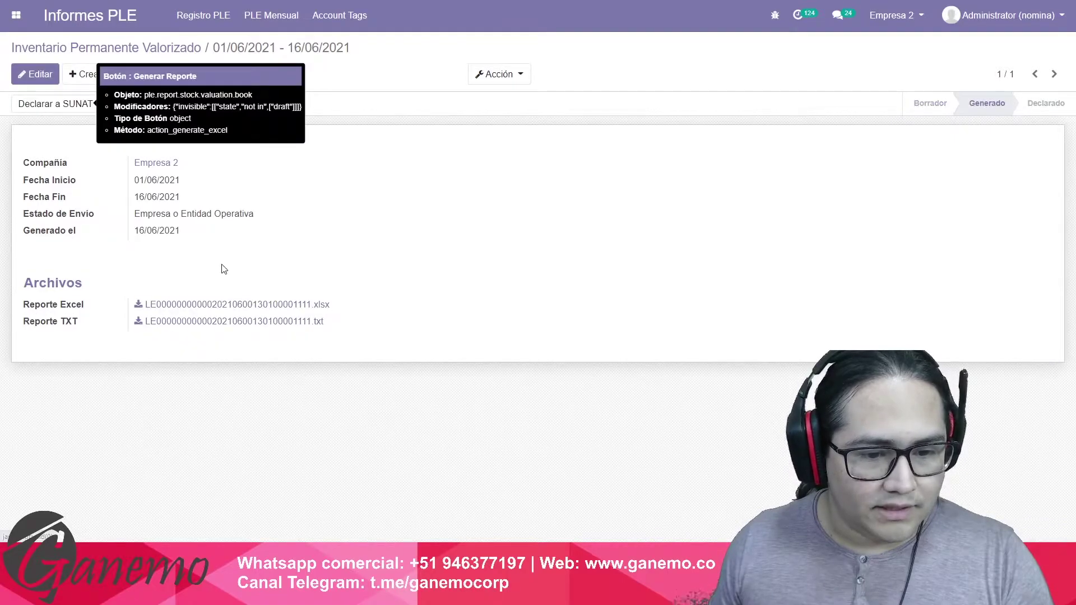
left_click(201, 305)
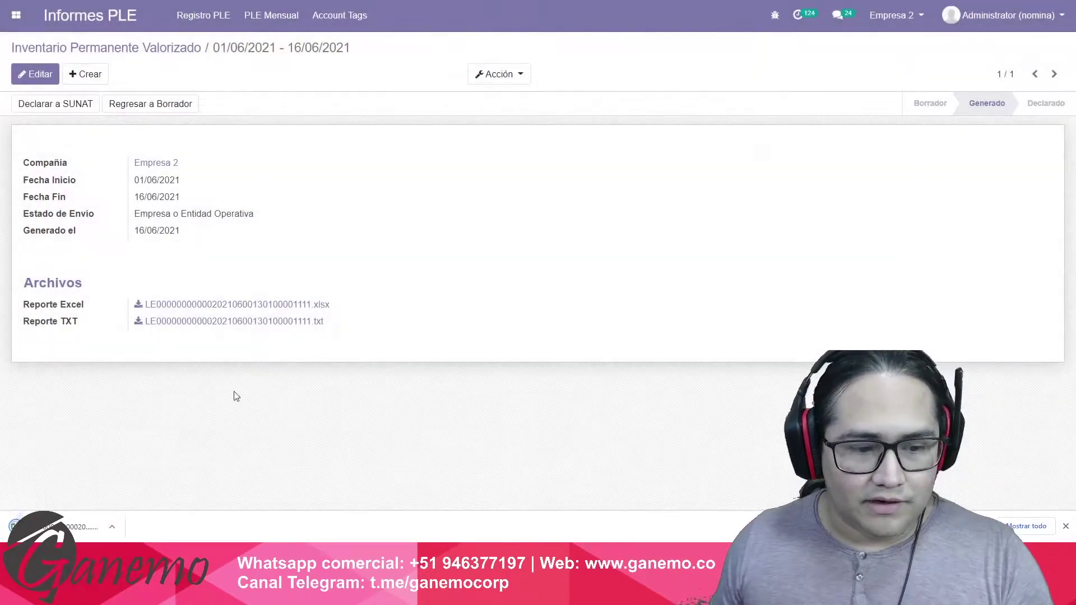
left_click(90, 527)
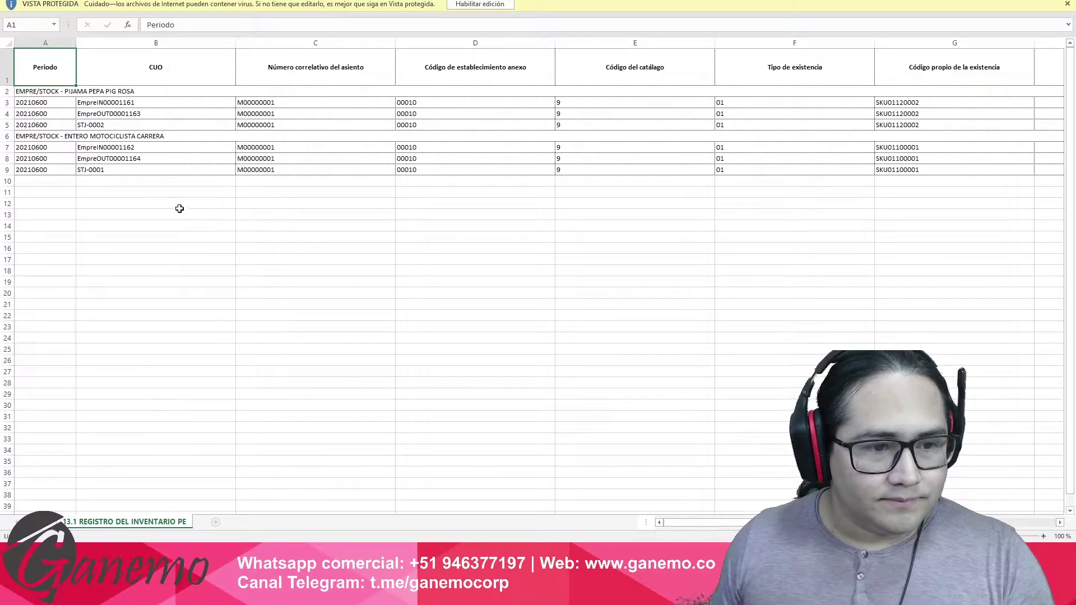
Enable editing of the workbook and review the STJ-0002 row 5 and STJ-0001 row 9 entries.
left_click(165, 123)
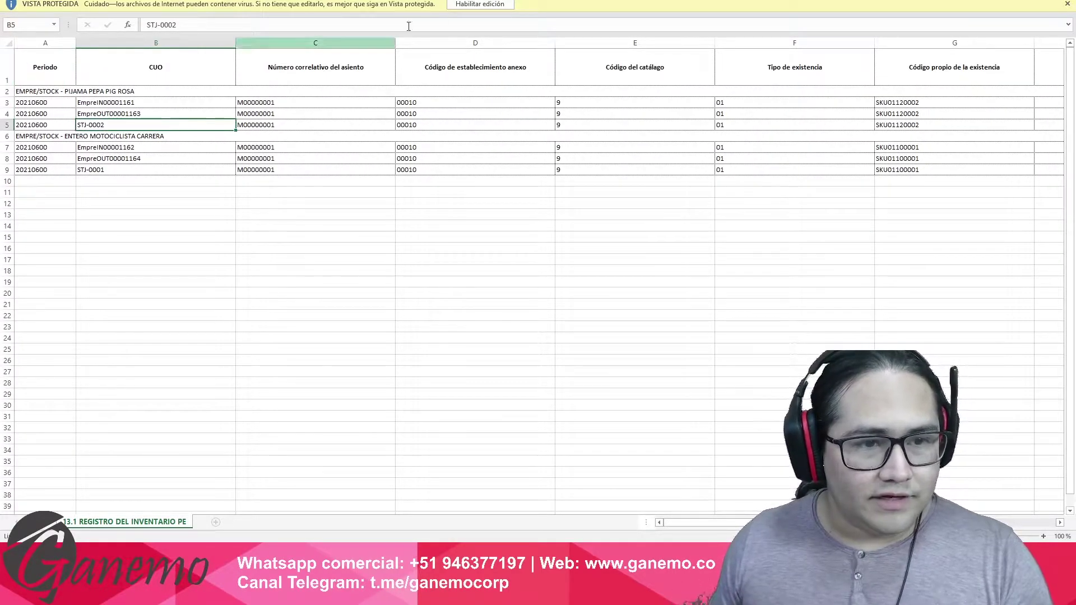
left_click(483, 6)
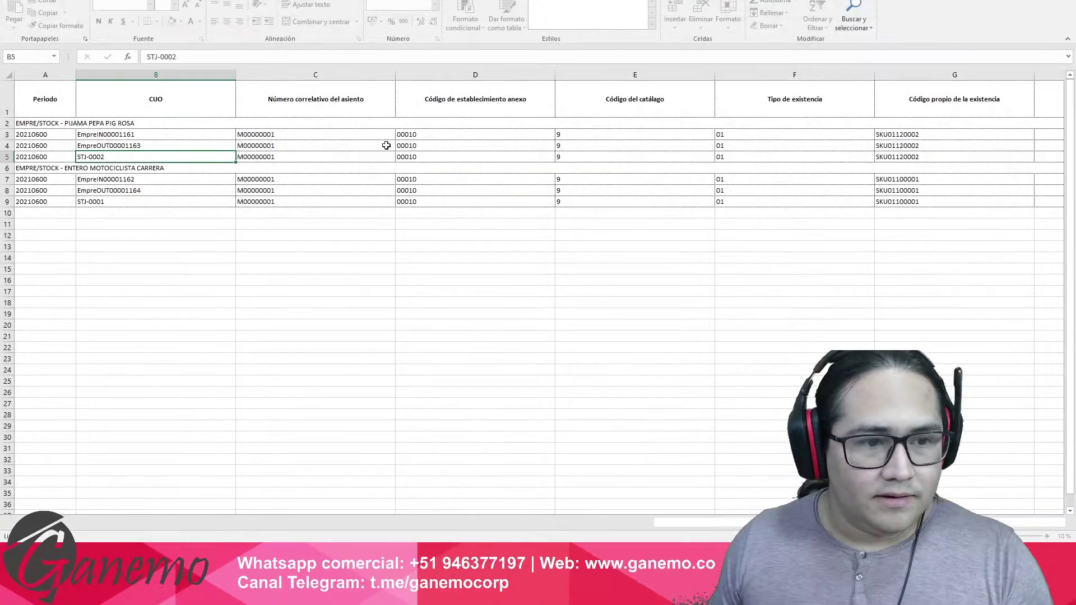
left_click_drag(46, 156, 331, 158)
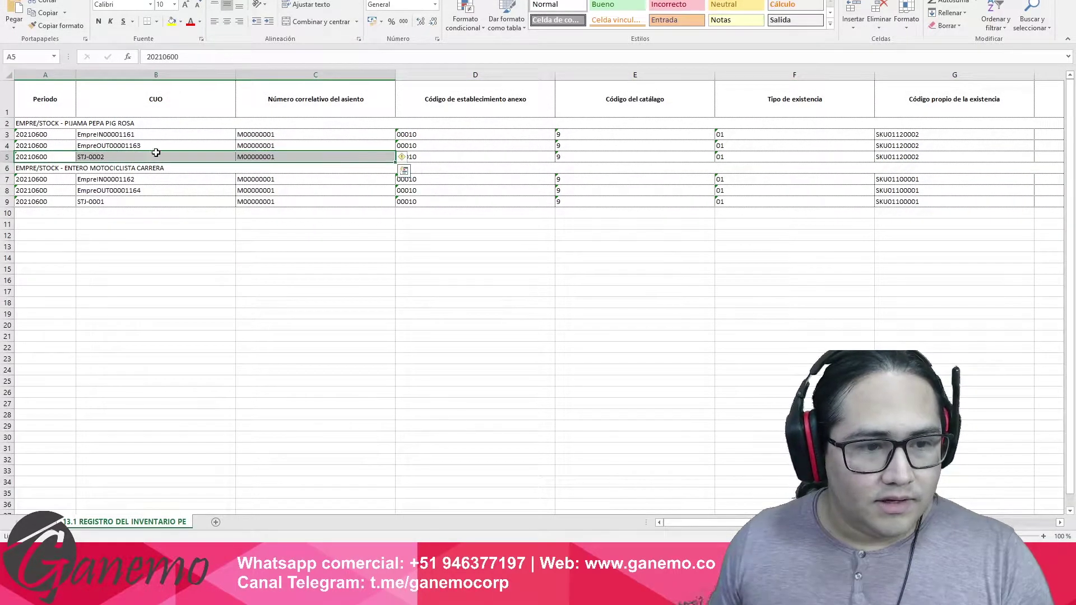
left_click(6, 157)
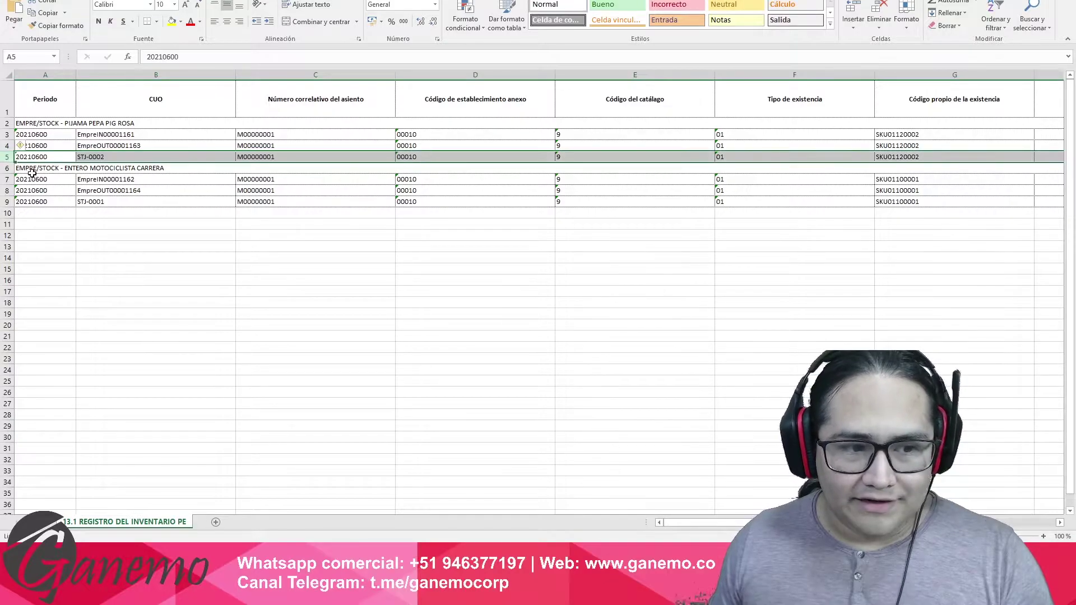
left_click(5, 202)
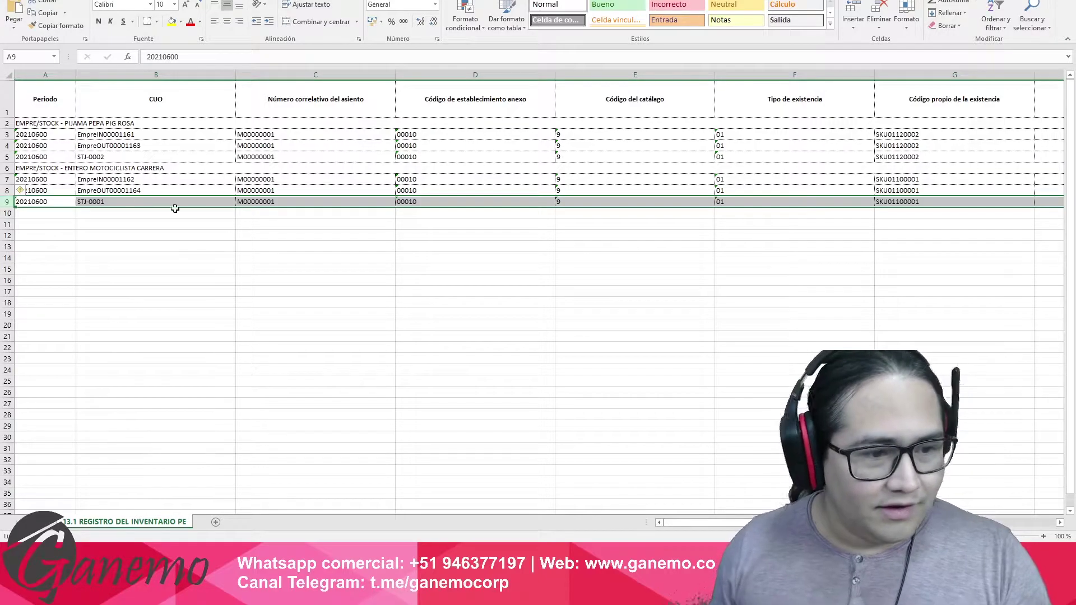
left_click(59, 200)
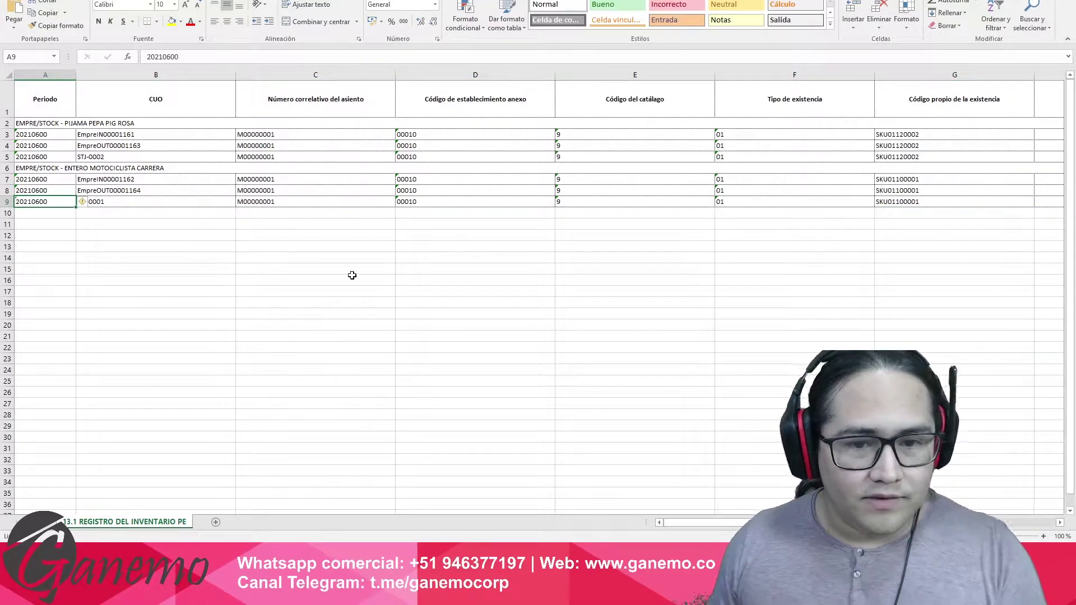
scroll(369, 288, "up", 6, "ctrl")
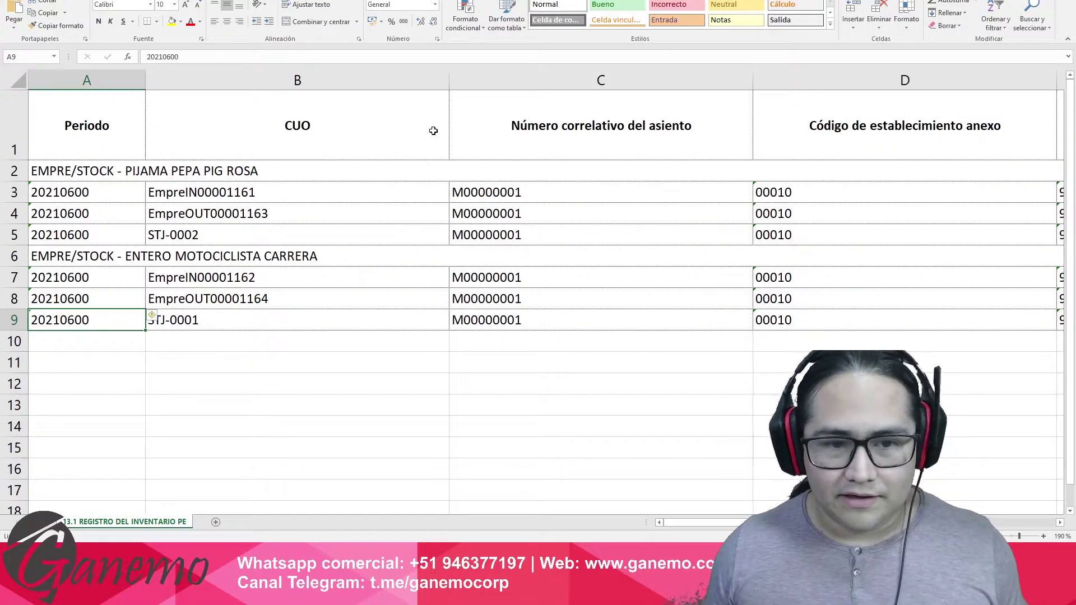
left_click_drag(395, 81, 296, 121)
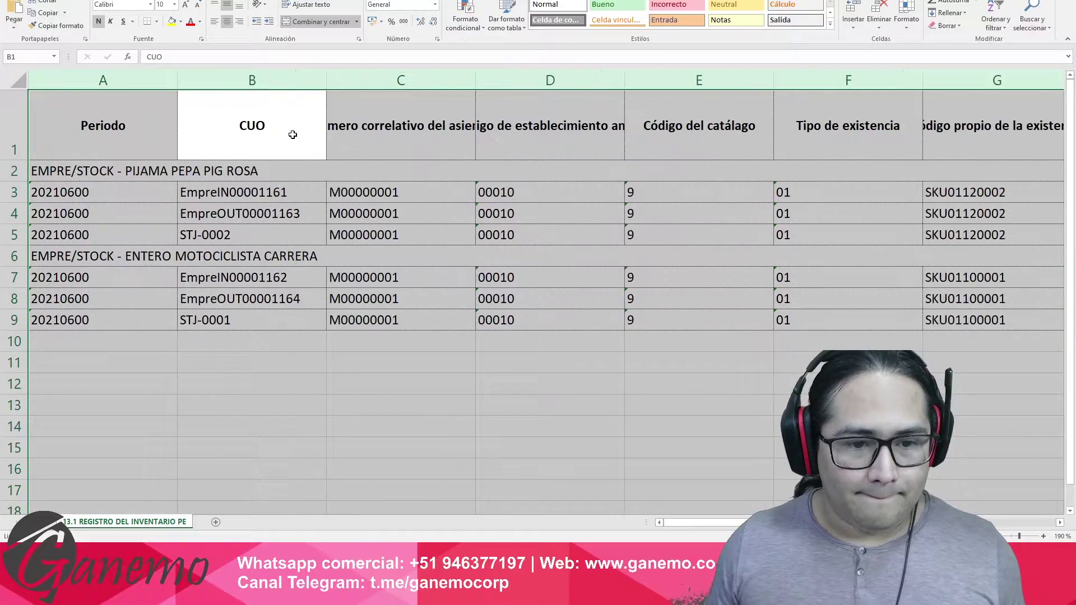
left_click_drag(325, 79, 292, 96)
left_click(141, 213)
double_click(144, 80)
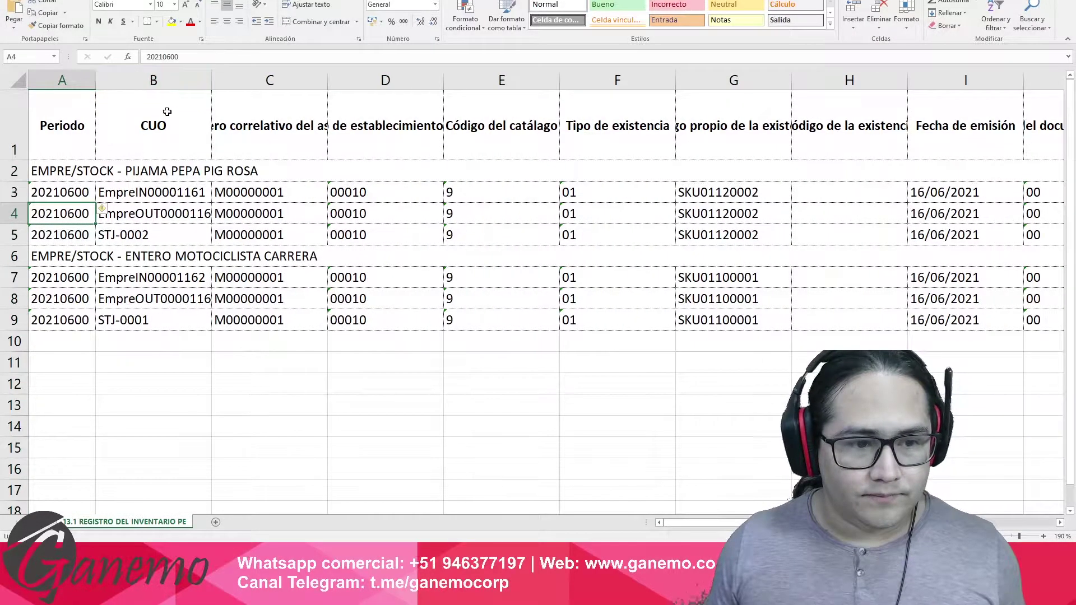
left_click(190, 284)
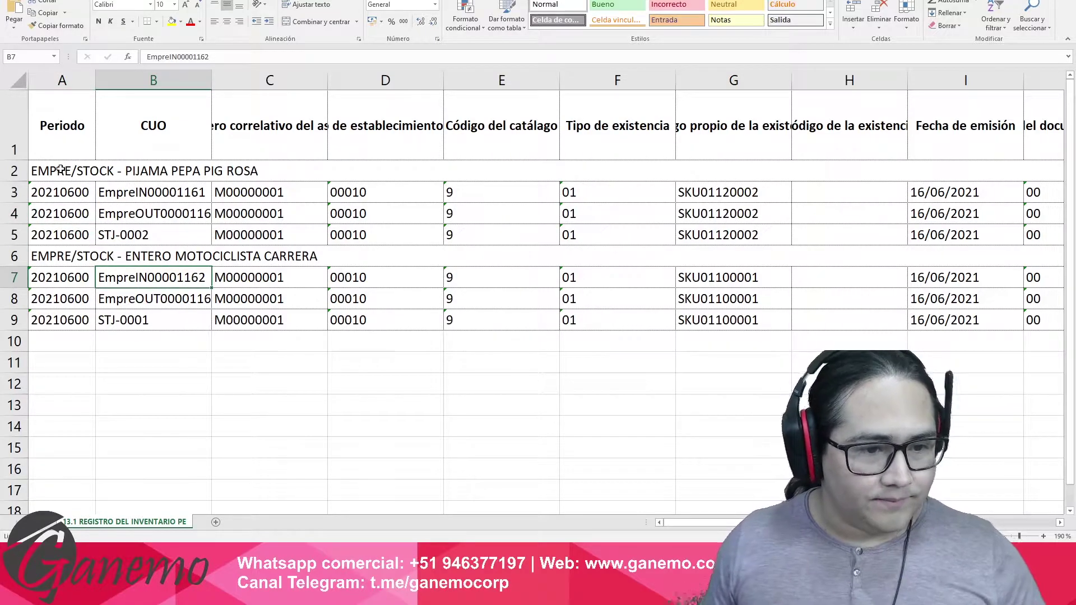
left_click_drag(95, 86, 150, 89)
left_click(97, 321)
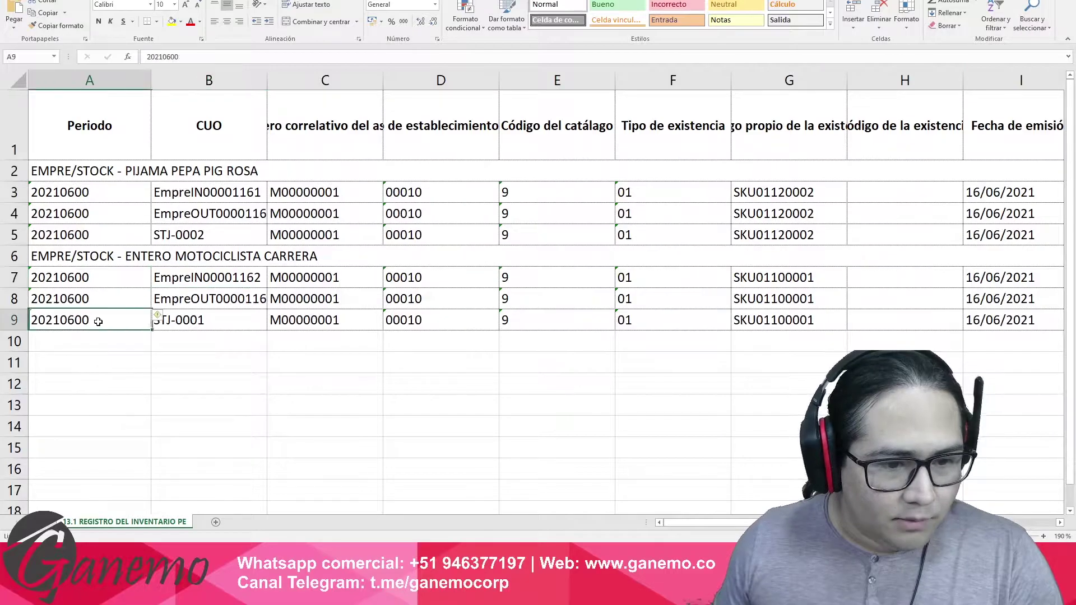
left_click(102, 256)
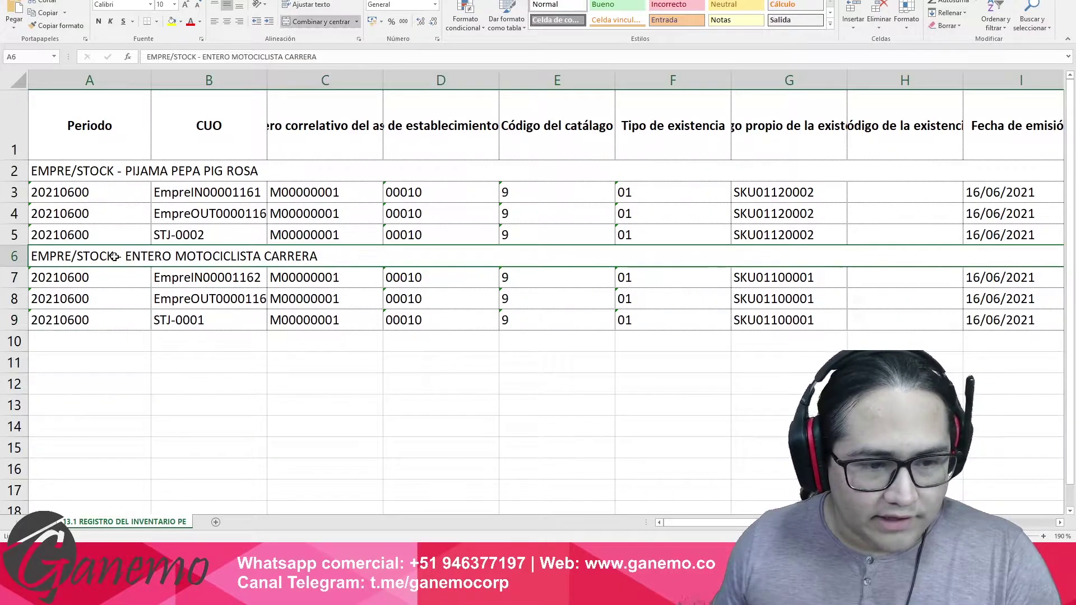
left_click(132, 326)
left_click(206, 321)
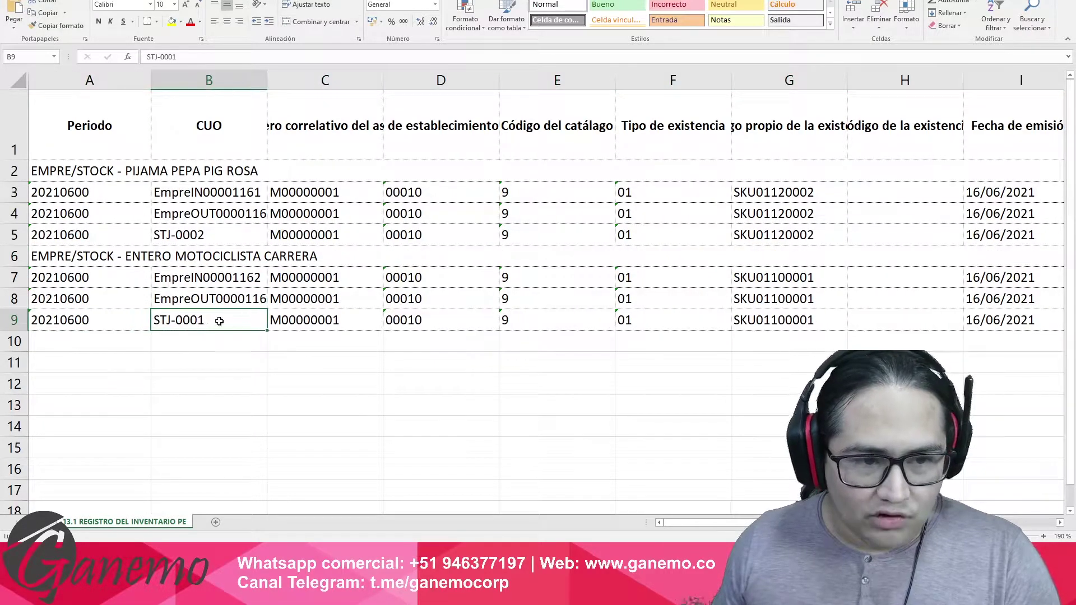
left_click(217, 134)
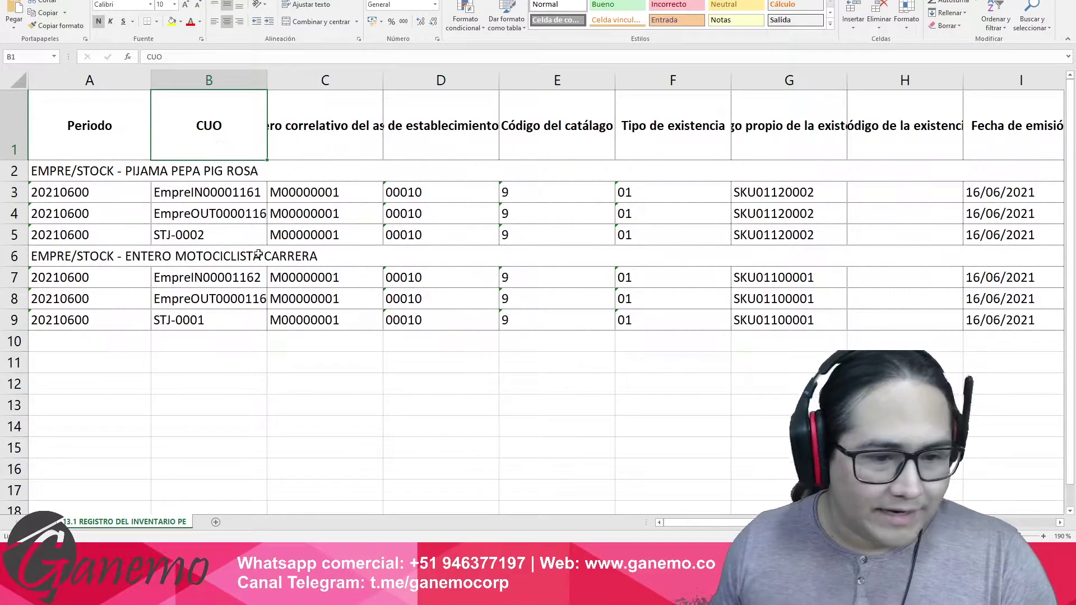
left_click(227, 320)
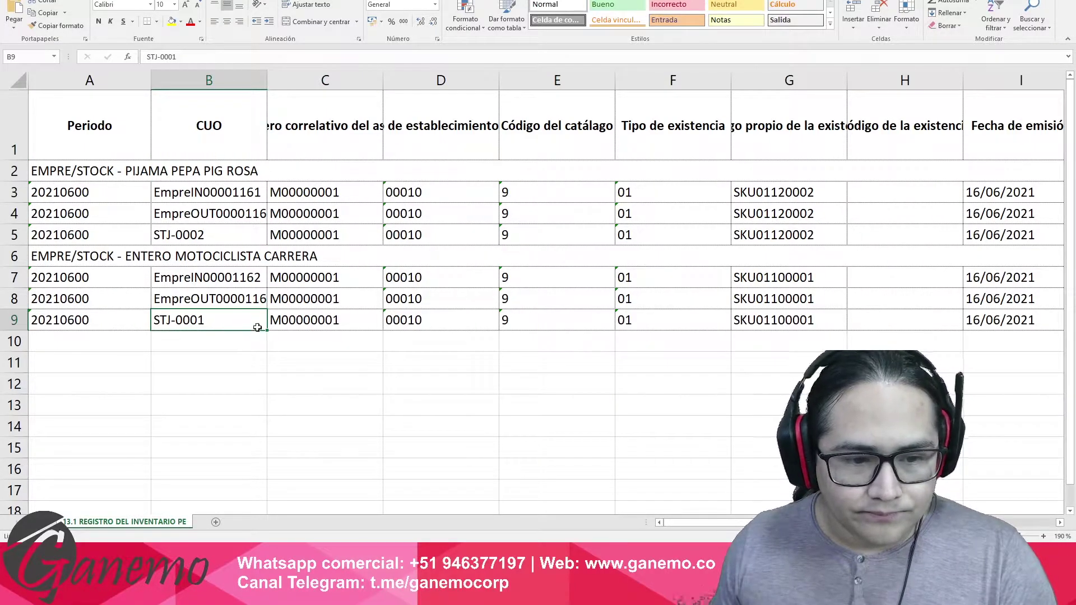
left_click(322, 322)
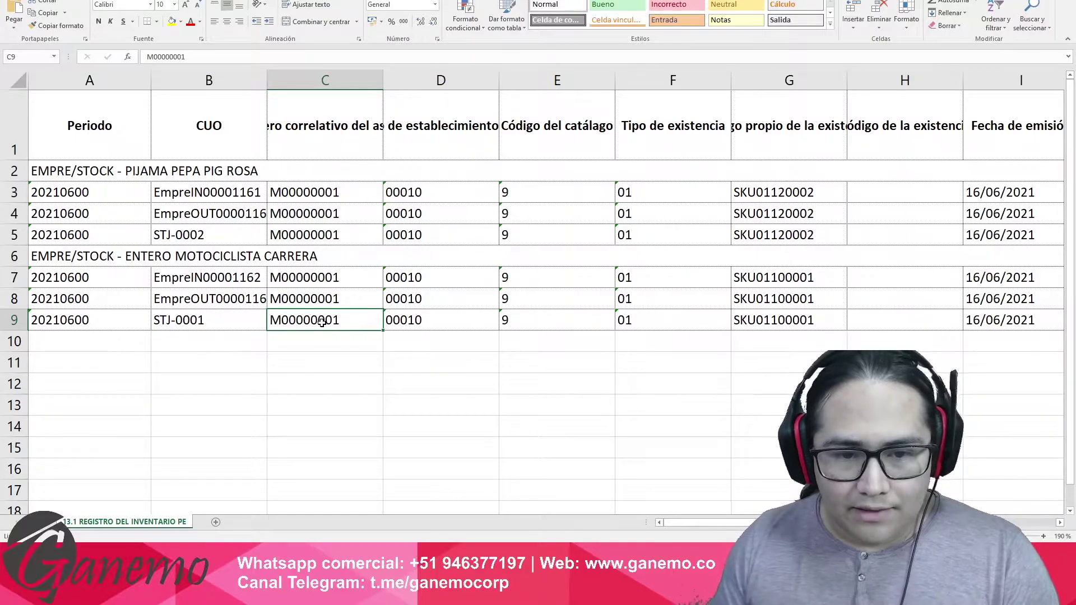
key("Right")
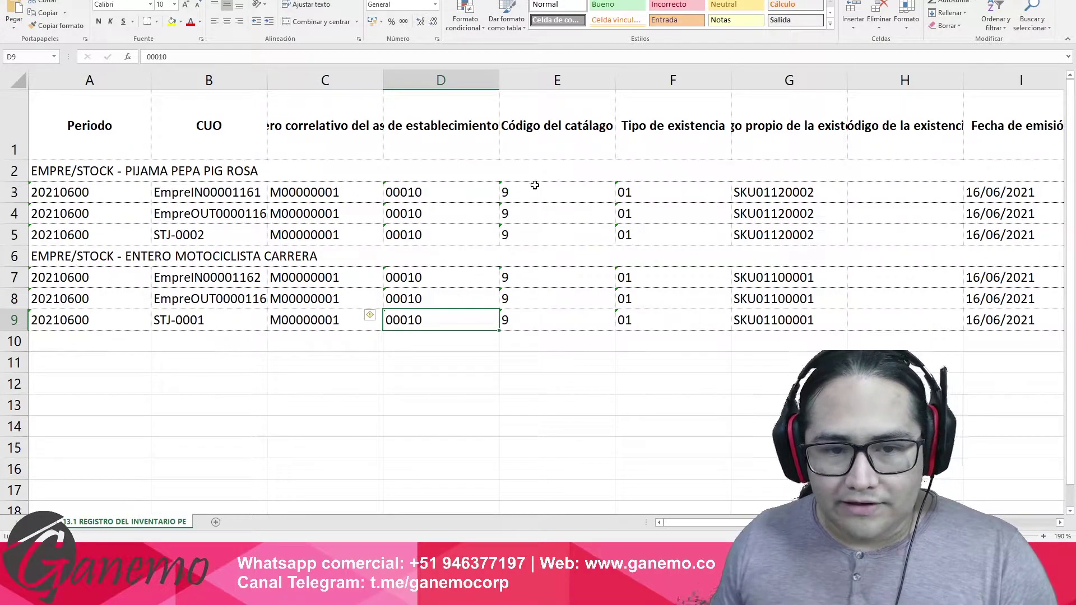
left_click(461, 135)
double_click(498, 79)
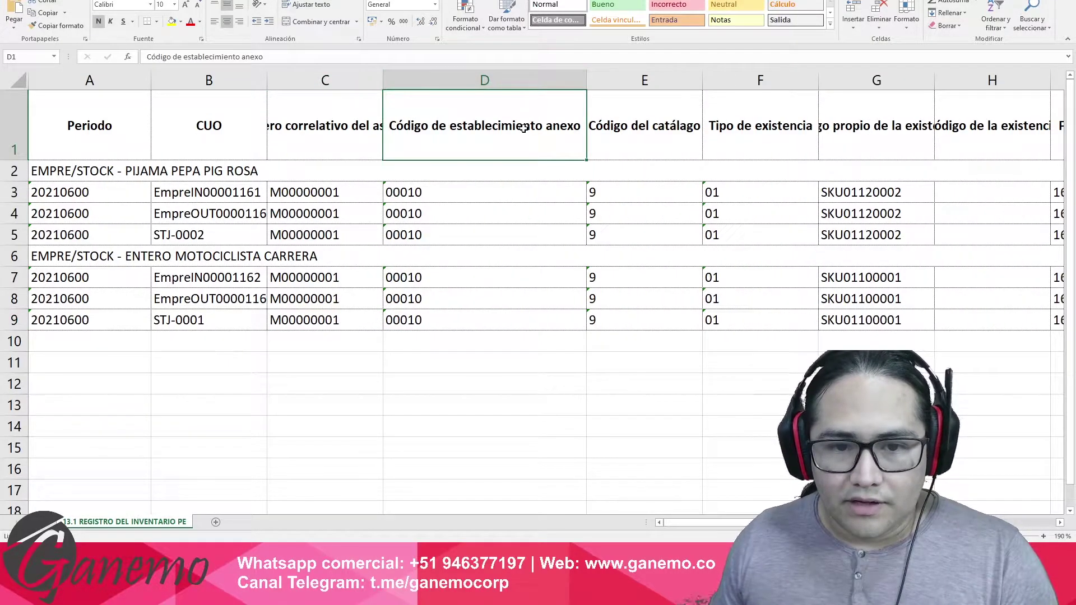
left_click_drag(586, 80, 460, 146)
left_click(442, 321)
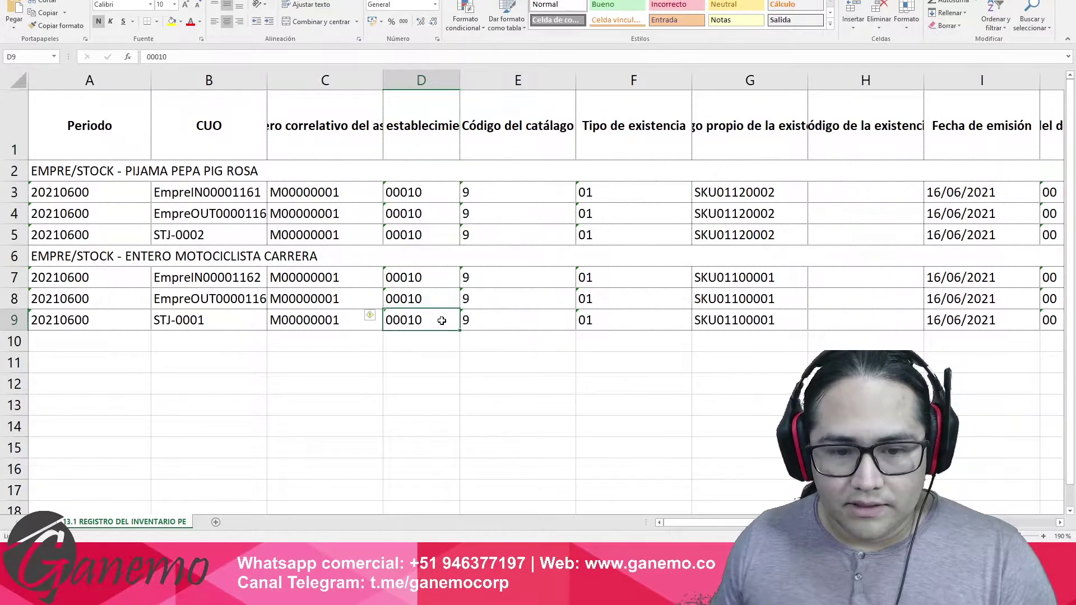
left_click(511, 322)
left_click(536, 143)
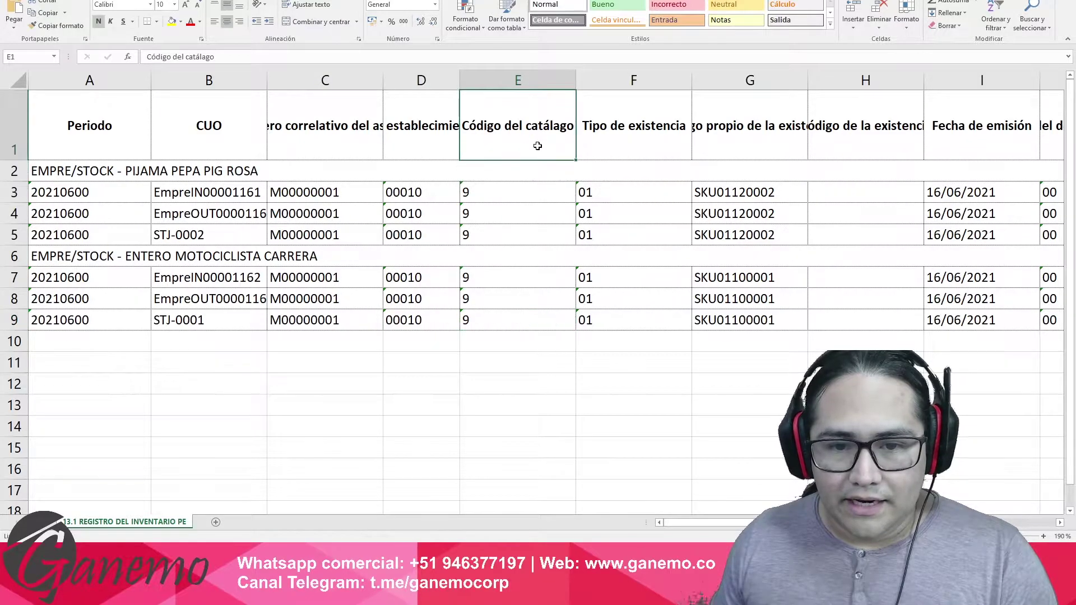
left_click(533, 322)
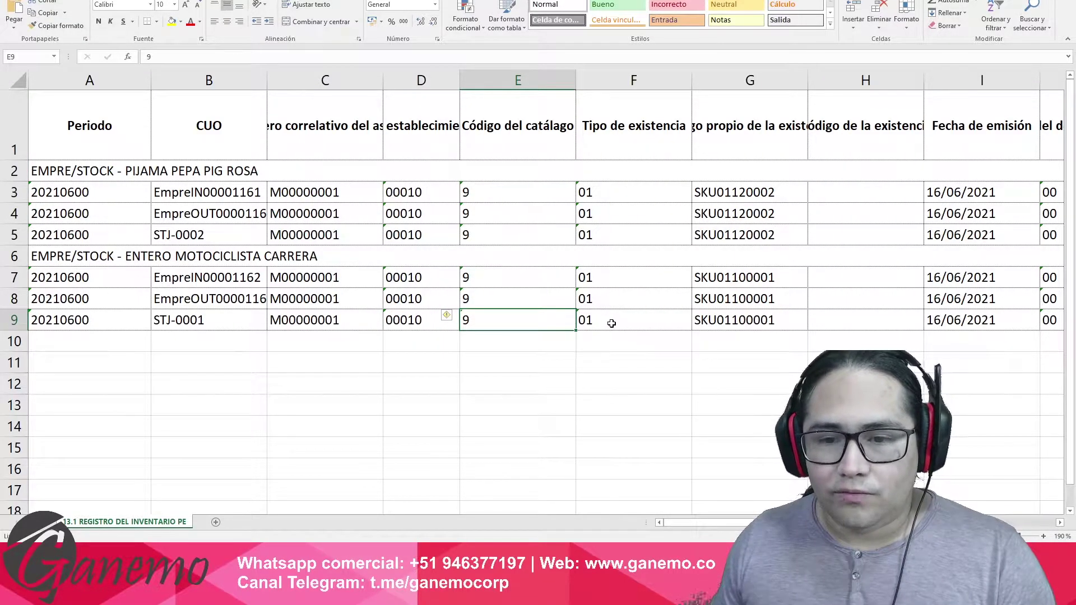
left_click(634, 320)
left_click(719, 323)
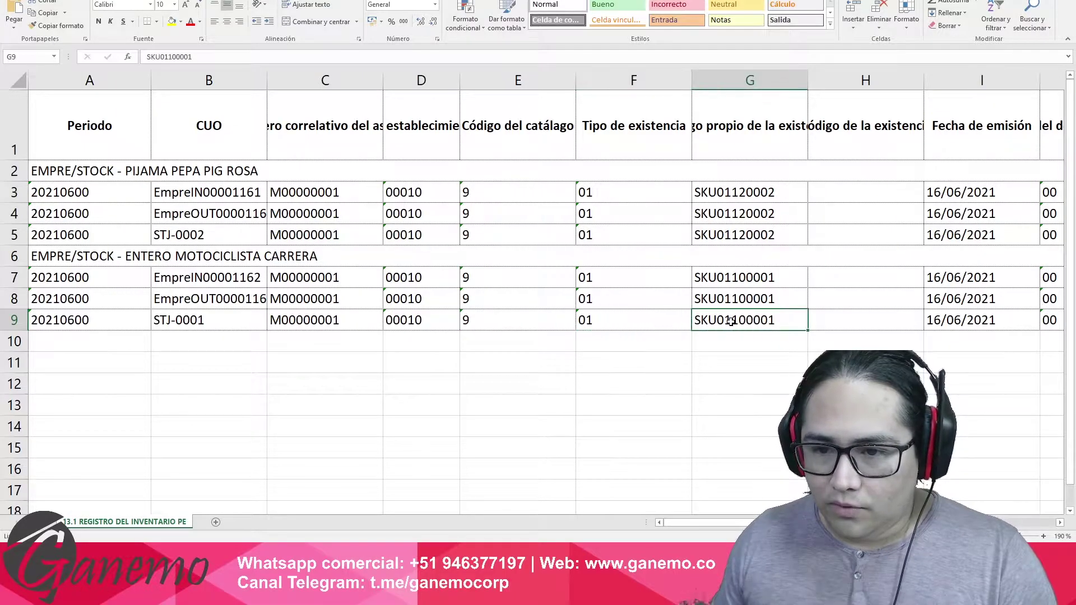
key("Right")
key("Right")
key("Right")
key("Right")
key("Right")
key("Right")
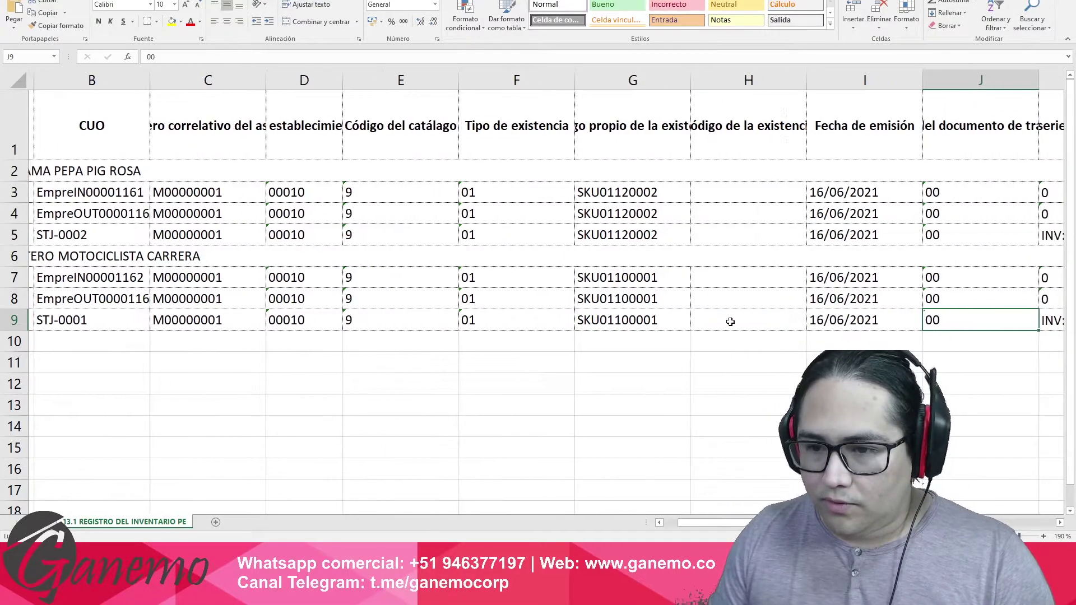
key("Left")
key("Left")
key("Left")
key("Left")
key("Left")
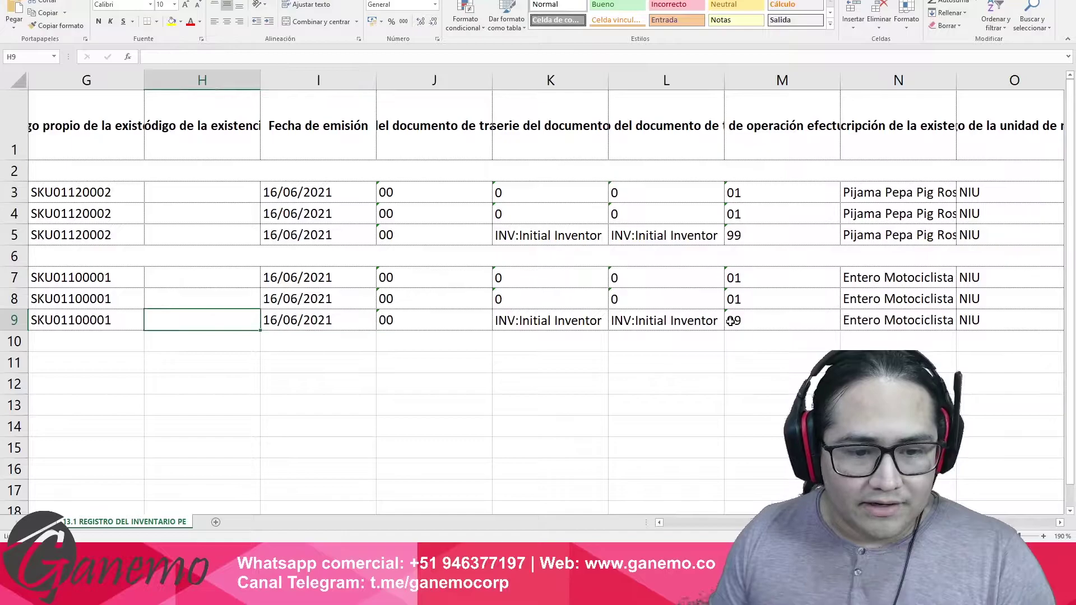
left_click(326, 322)
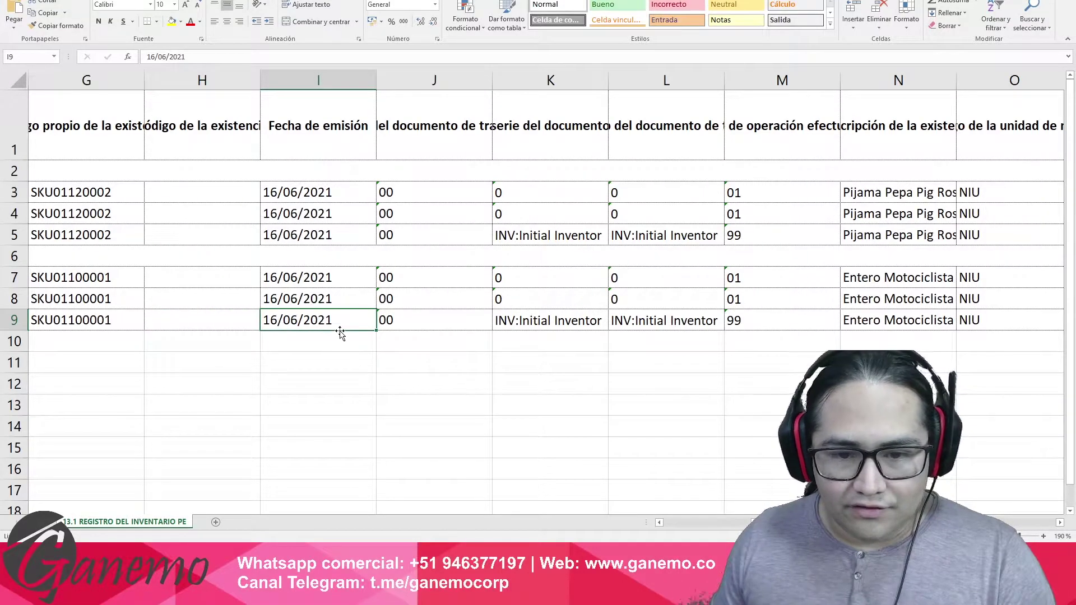
left_click(455, 320)
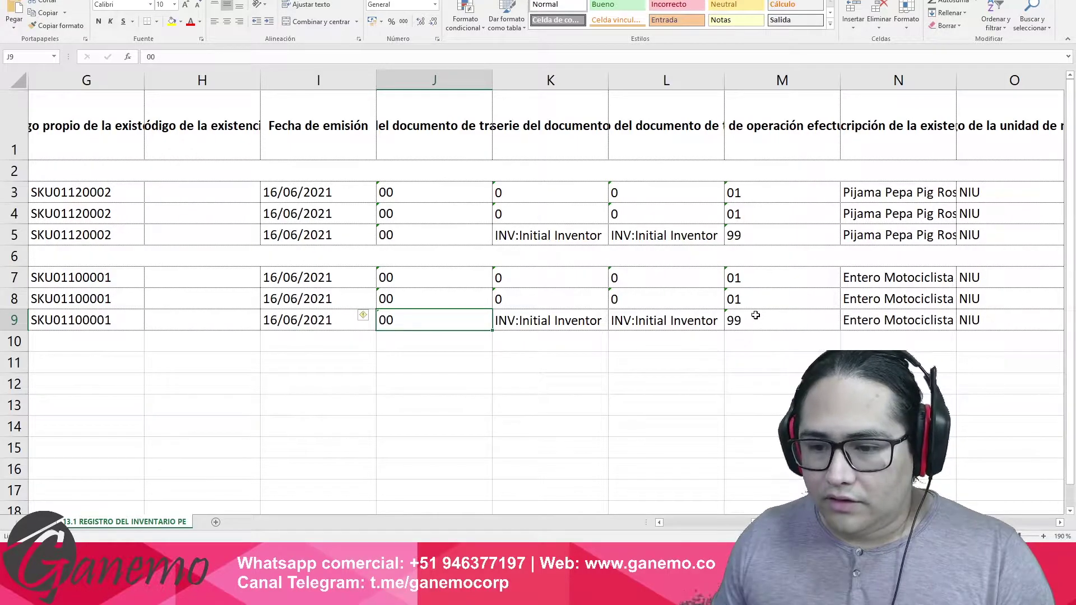
left_click(749, 325)
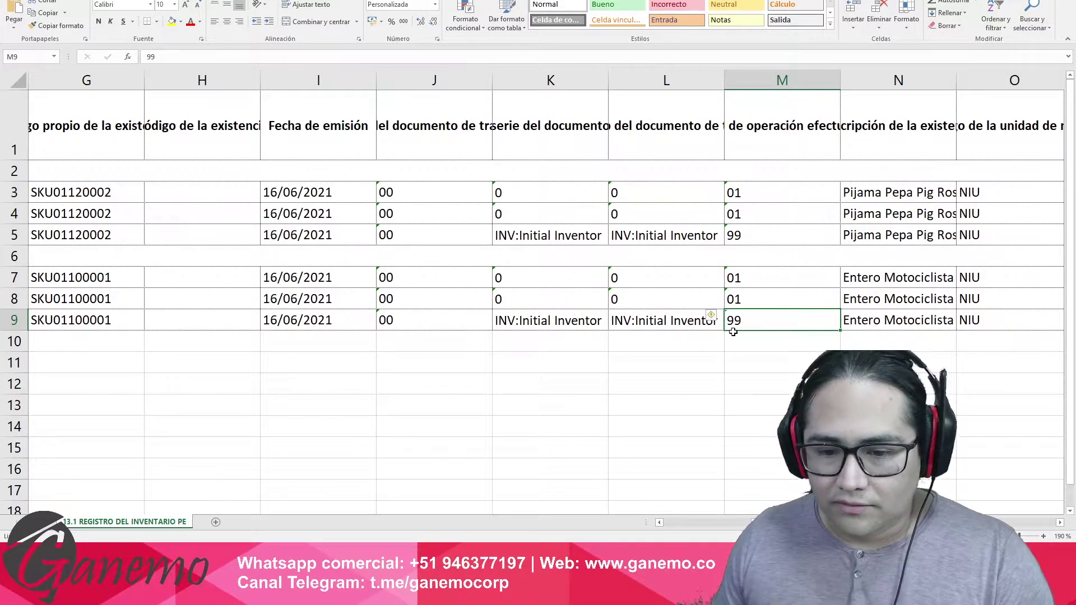
left_click(569, 141)
double_click(568, 142)
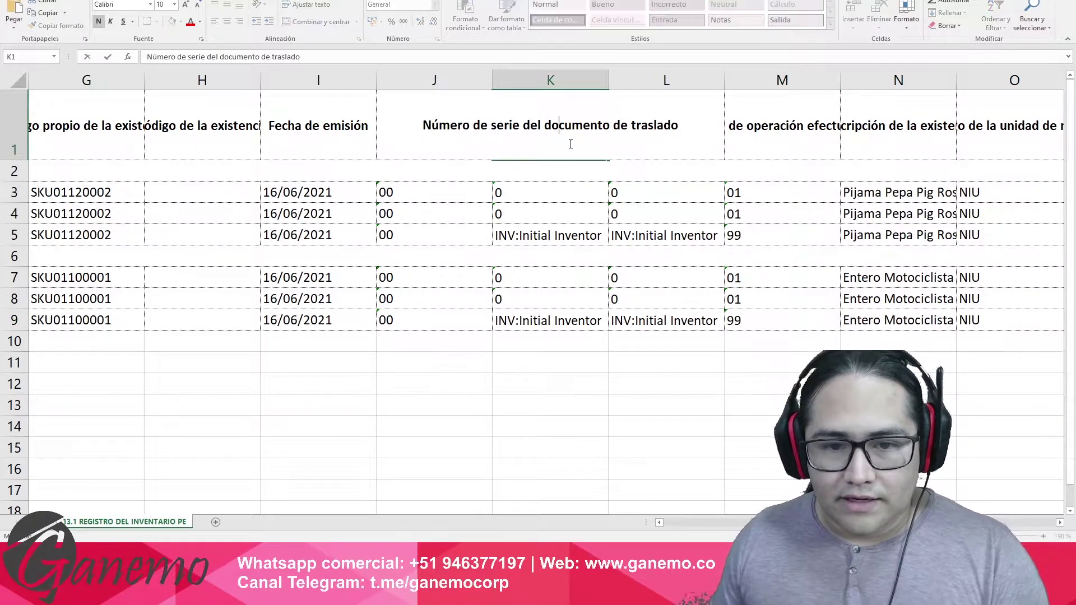
left_click(630, 152)
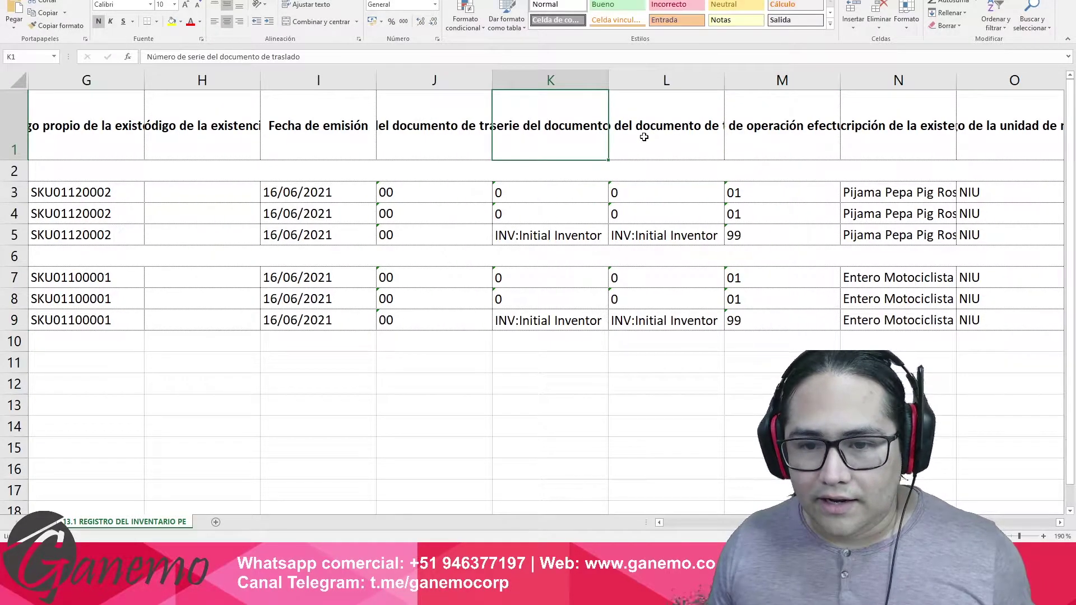
double_click(645, 134)
key("Escape")
left_click(569, 320)
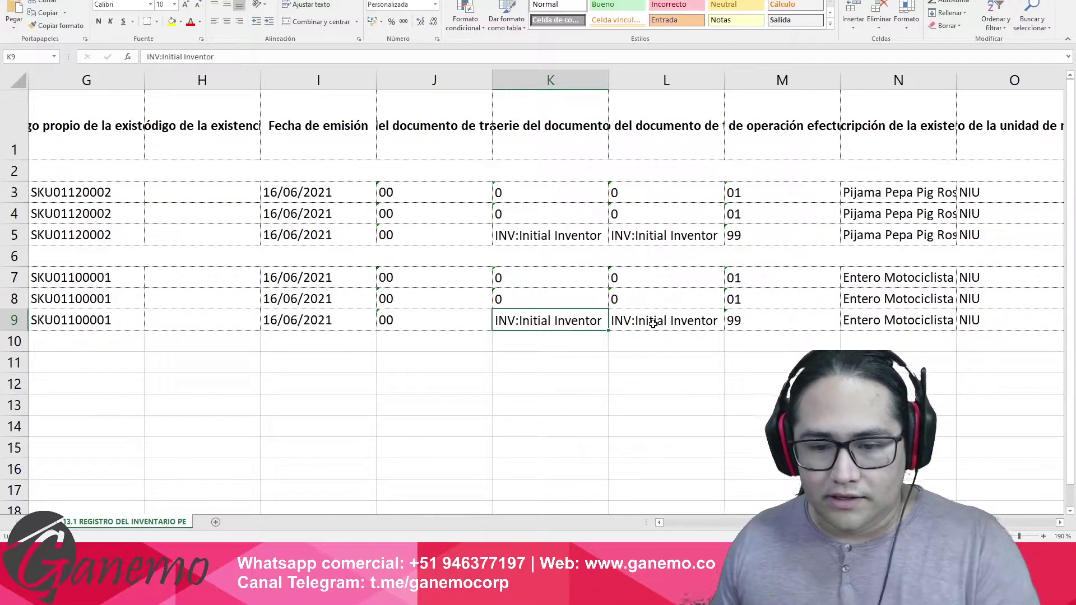
left_click(655, 324)
key("Right")
key("Right")
key("Right")
key("Right")
key("Right")
key("Right")
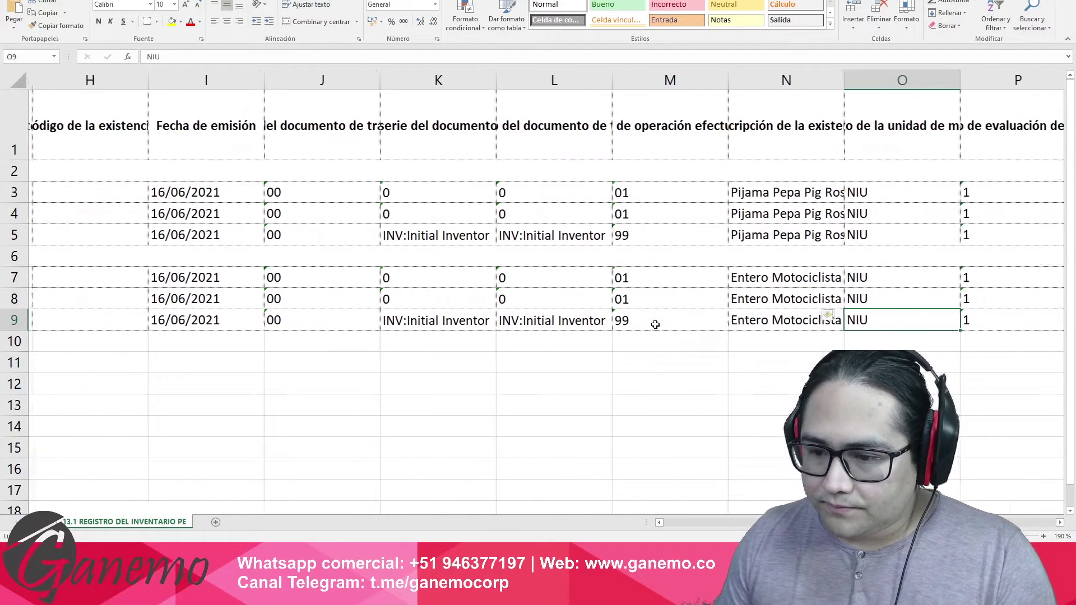
key("Right")
key("Left")
key("Left")
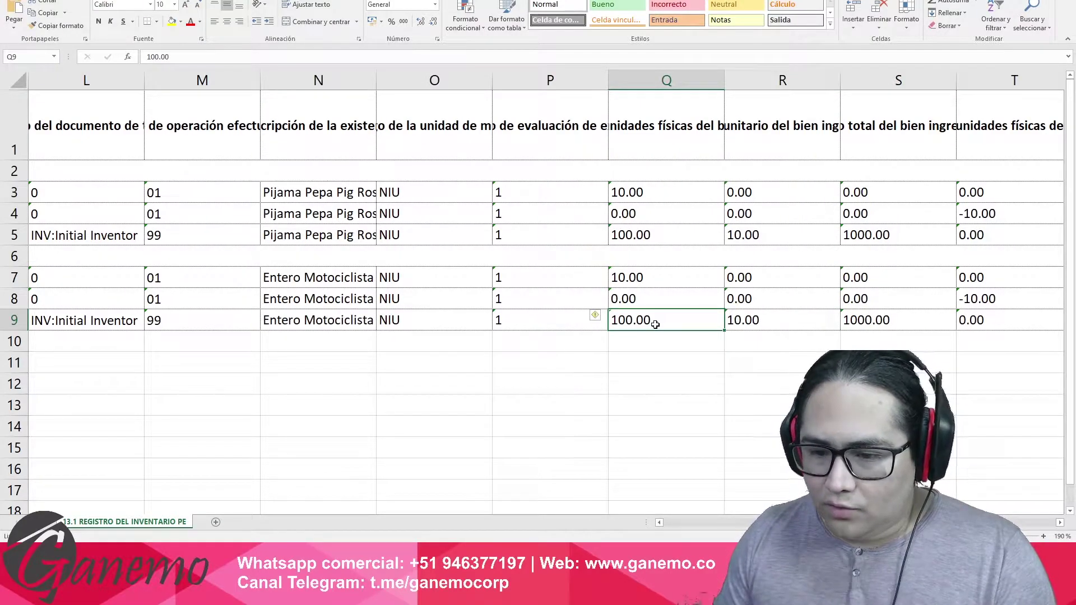
key("Right")
key("Right")
key("Right")
key("Left")
key("Left")
key("Left")
key("Left")
key("Right")
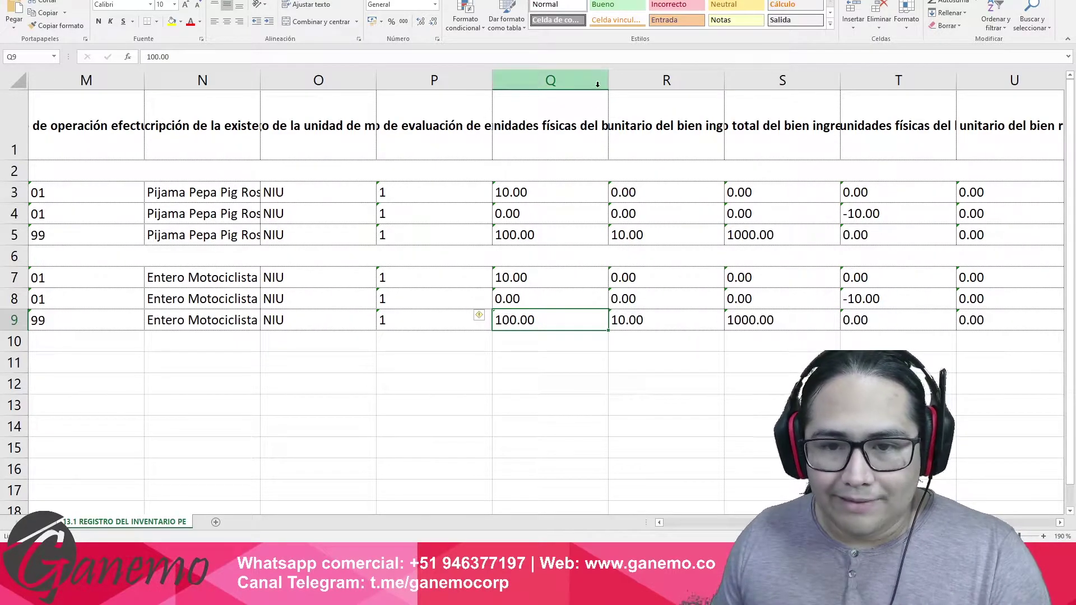
left_click_drag(560, 126, 899, 155)
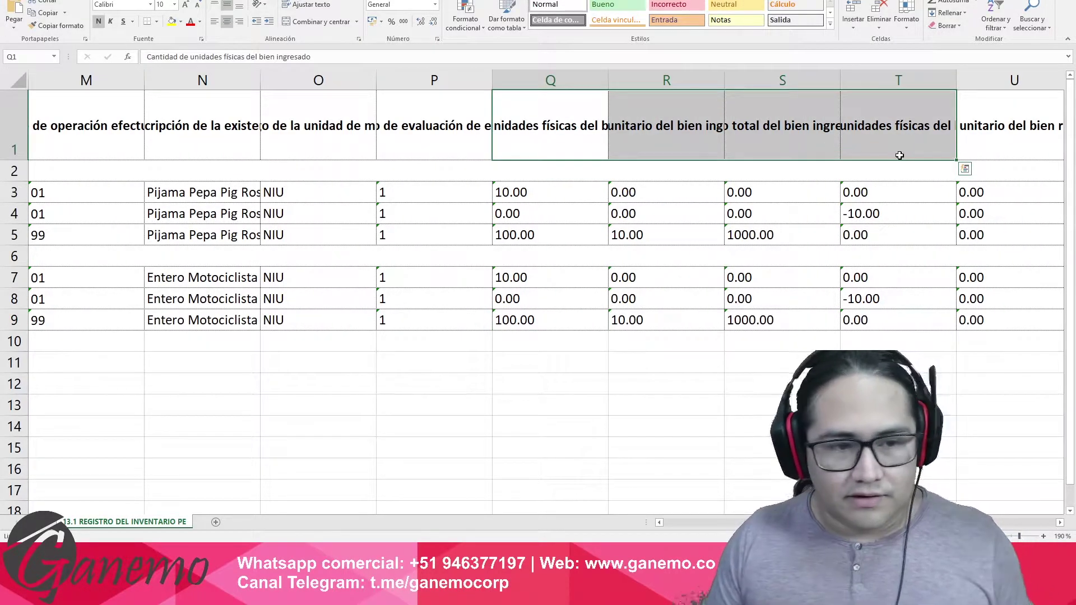
key("ctrl+Home")
key("ctrl+shift+Right")
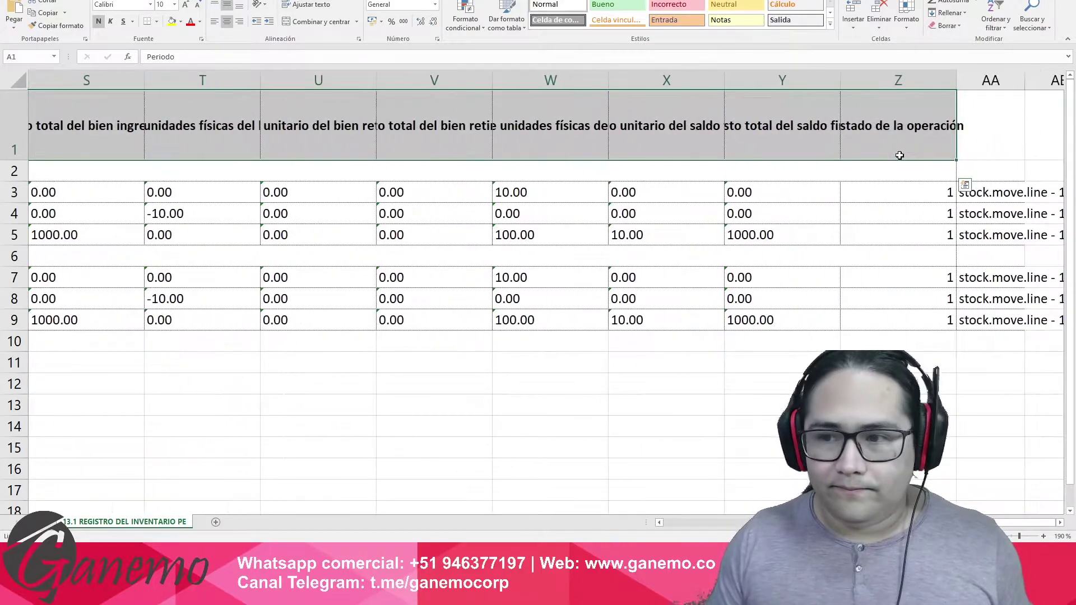
Wrap the header titles and check row 4's received quantity 100.00, unit cost and total 1000.00.
left_click(310, 4)
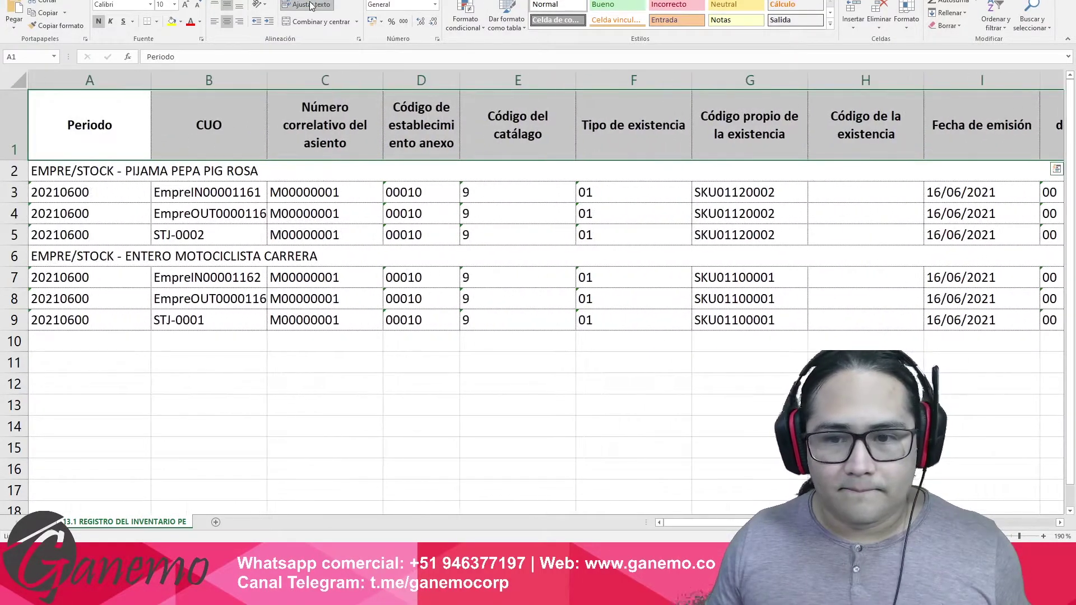
left_click(960, 222)
key("Right")
key("Right")
key("Right")
key("Right")
key("Right")
key("Right")
key("Right")
key("Right")
key("Right")
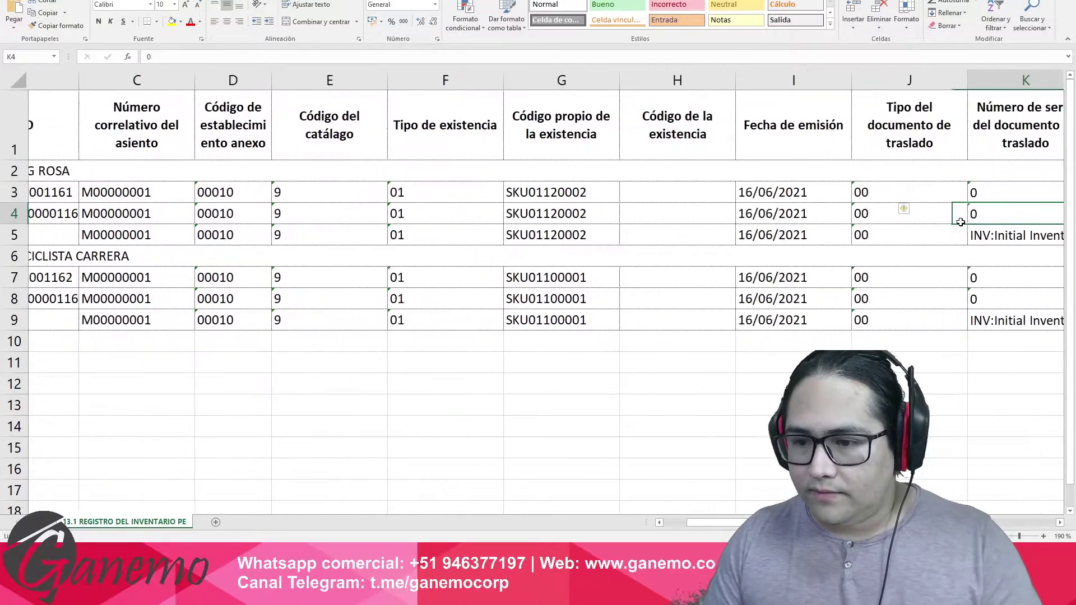
key("Right")
key("Right")
key("Right")
key("Right")
key("Right")
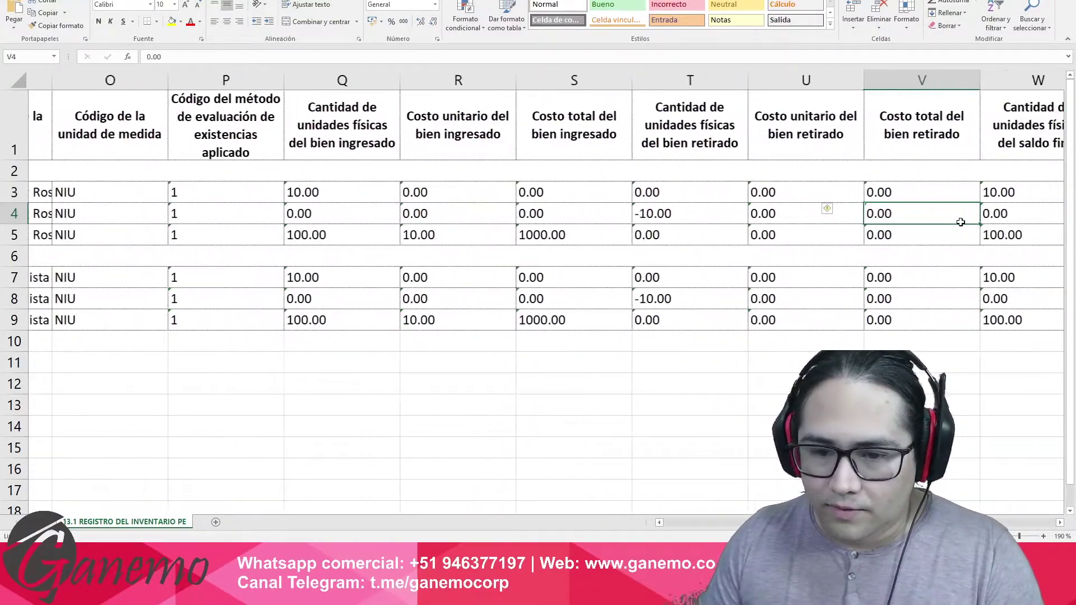
left_click(213, 233)
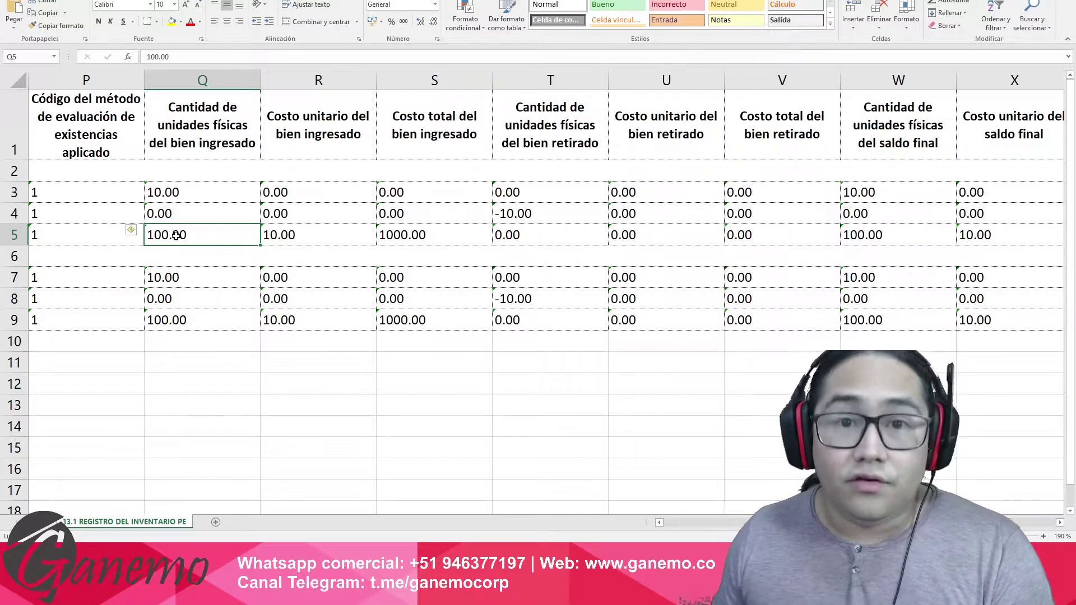
left_click(278, 238)
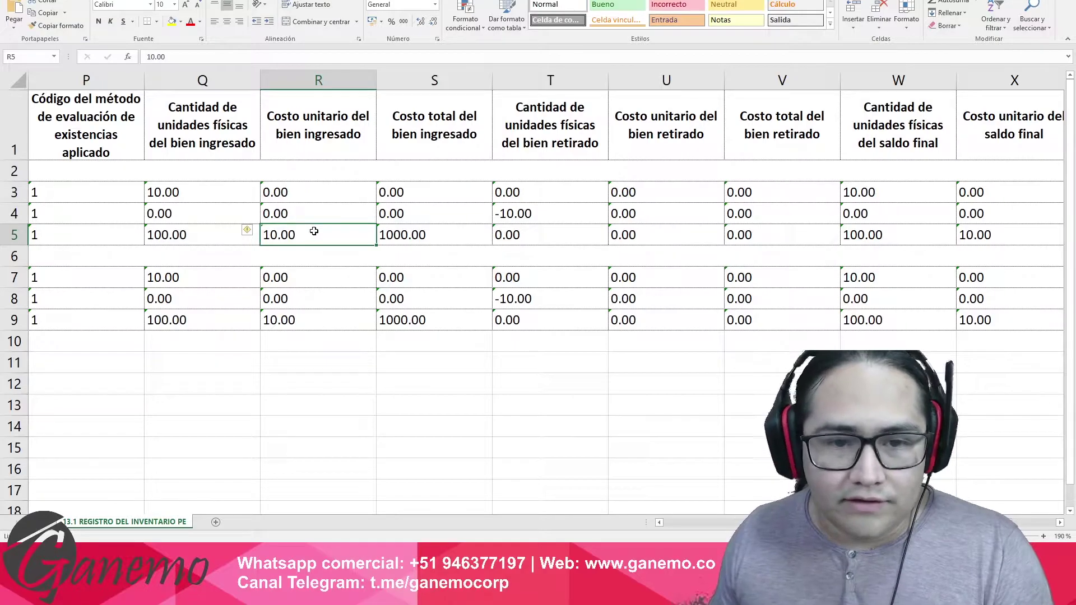
left_click(409, 133)
left_click(424, 233)
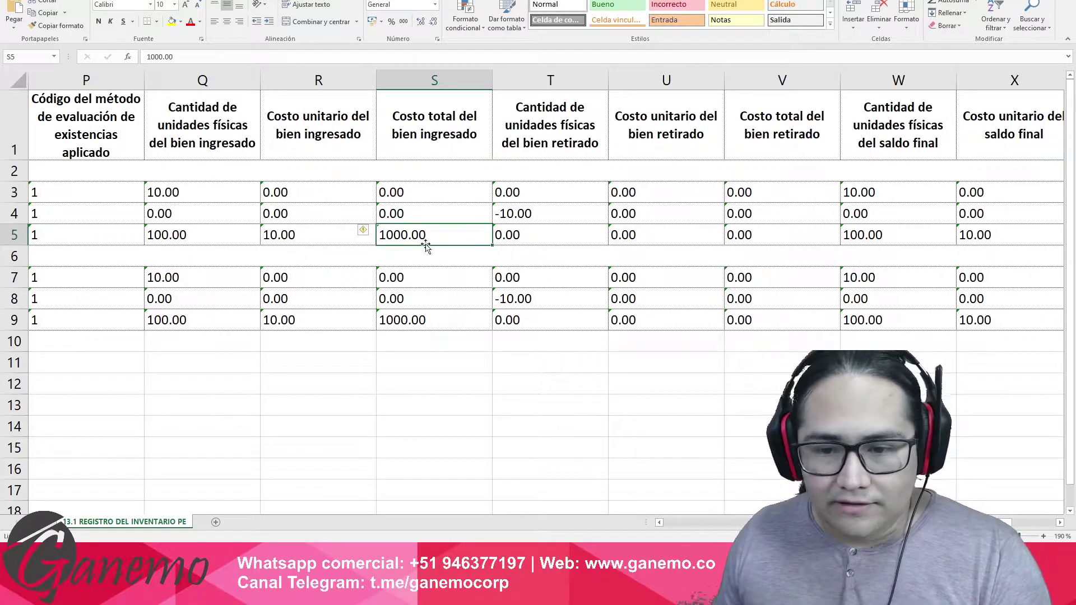
Review the withdrawn quantity -10.00 and the final balance figures for rows 3 to 5.
left_click_drag(522, 237, 756, 238)
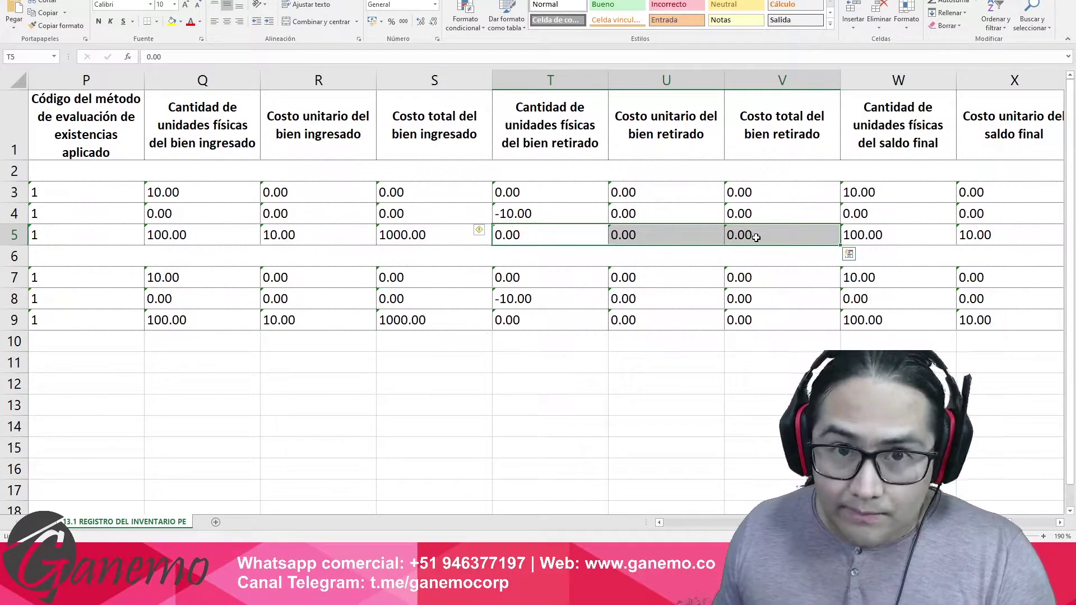
left_click(860, 235)
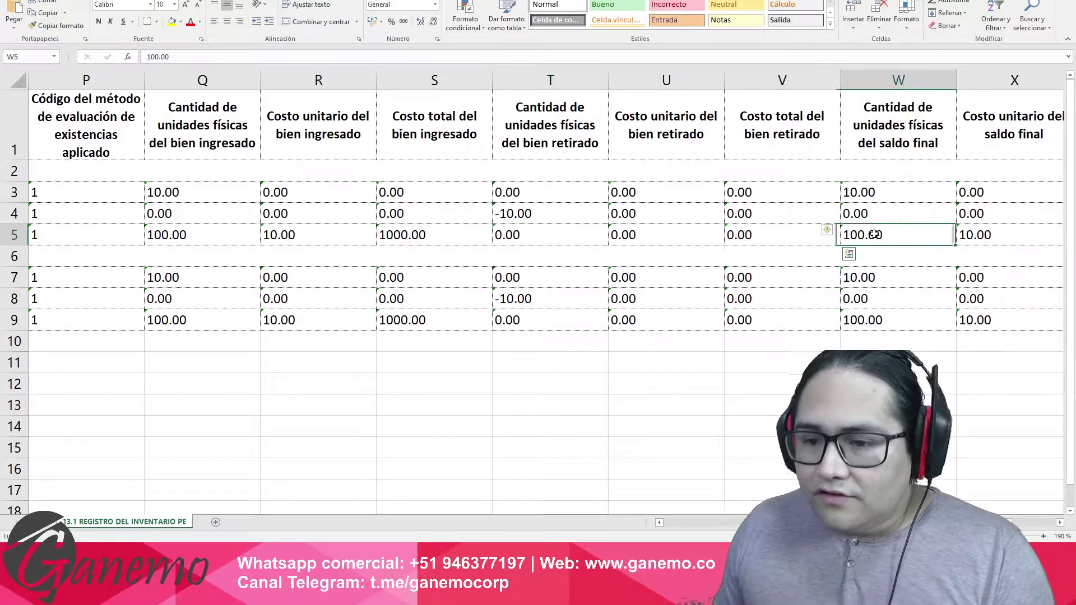
scroll(875, 235, "right", 1)
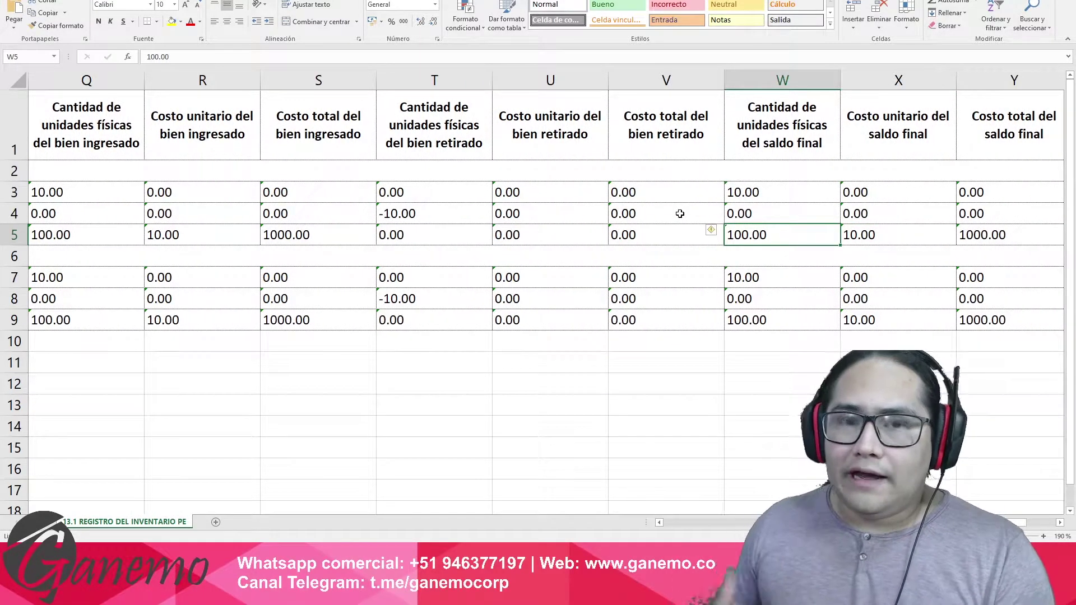
left_click_drag(724, 213, 870, 220)
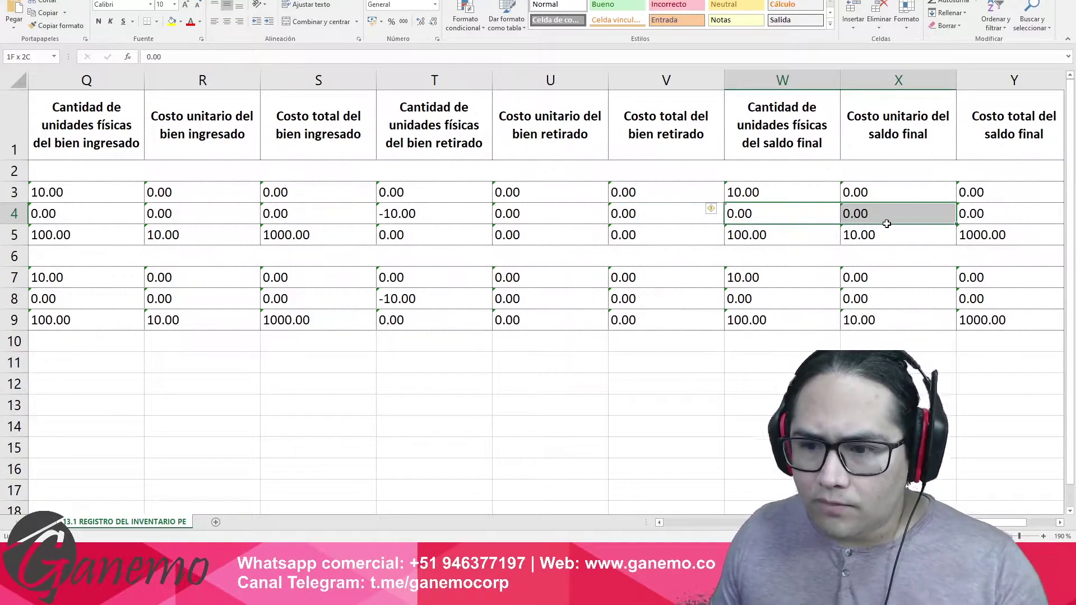
left_click_drag(945, 215, 957, 209)
left_click(56, 193)
left_click(419, 212)
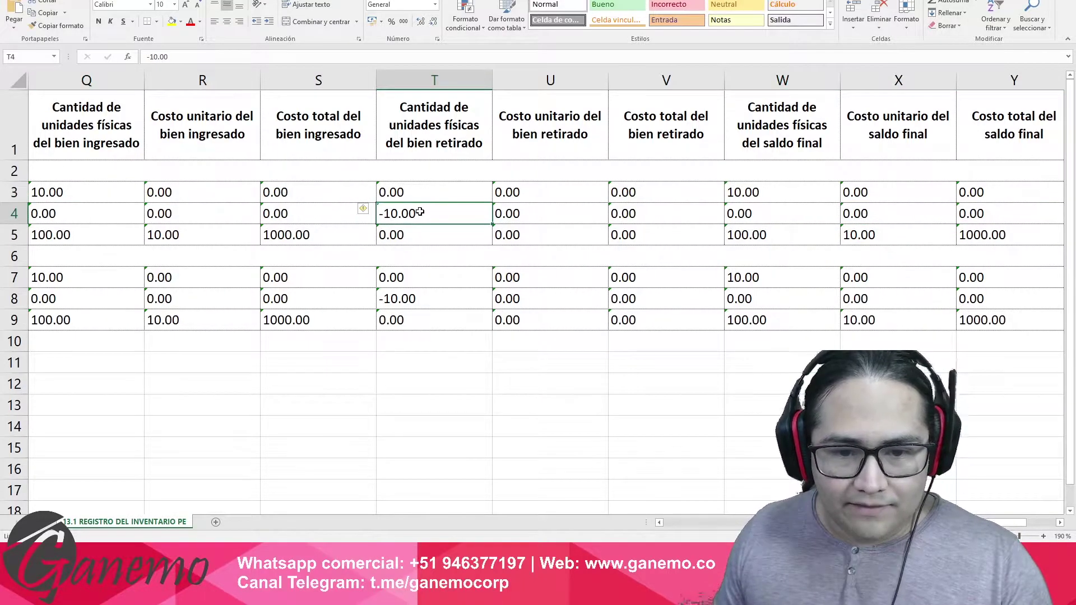
left_click(758, 193)
left_click_drag(755, 219, 984, 218)
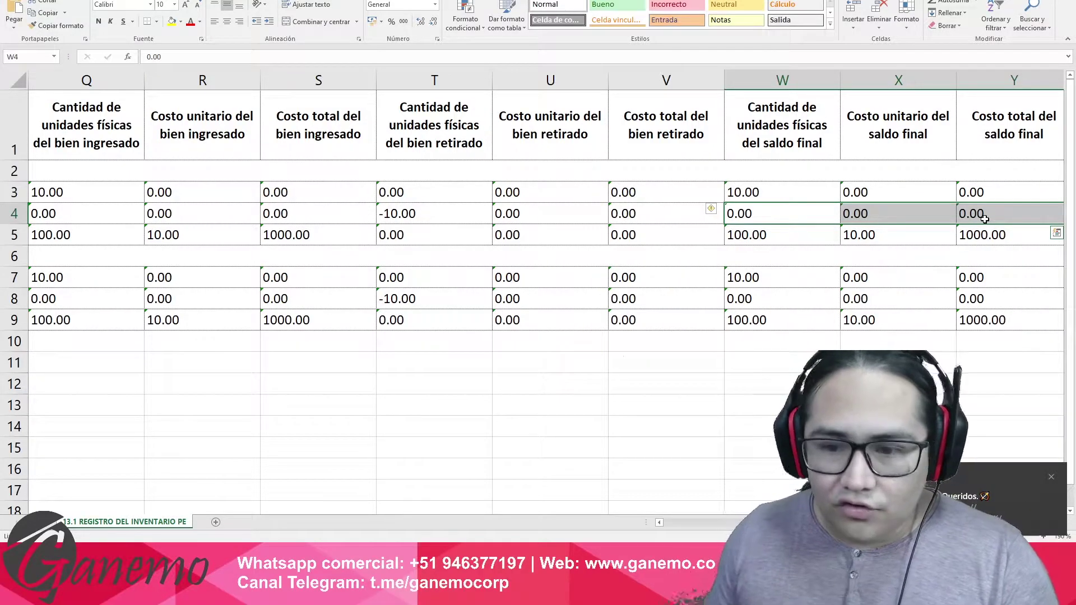
left_click_drag(773, 239, 988, 239)
left_click_drag(799, 232, 984, 243)
Compare the received and final balance figures of rows 5 and 9, then switch back to Odoo.
left_click_drag(99, 232, 297, 237)
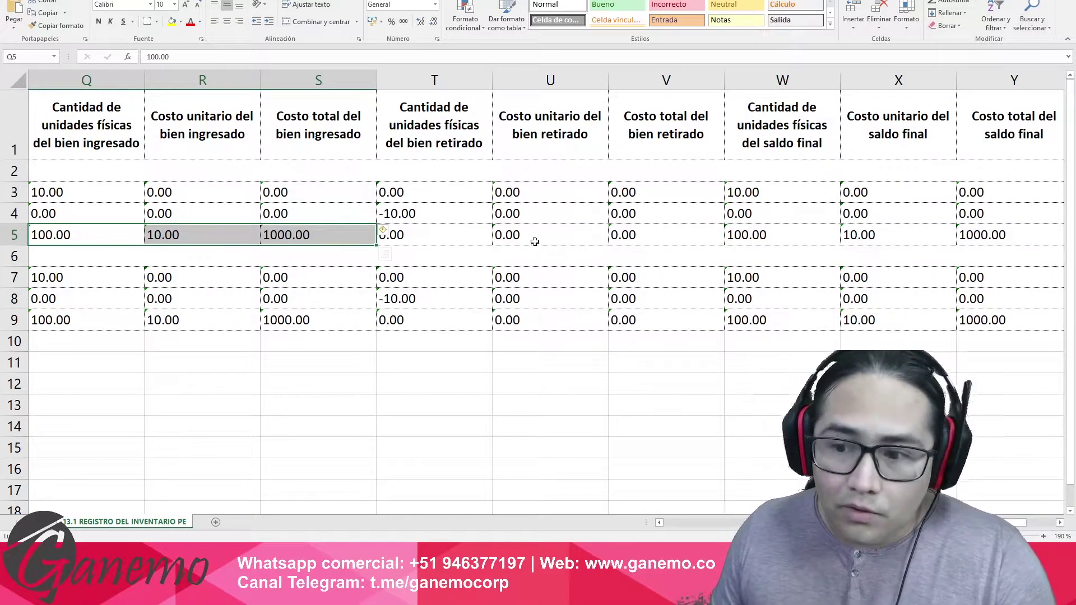
left_click(800, 239)
left_click_drag(800, 239, 965, 234)
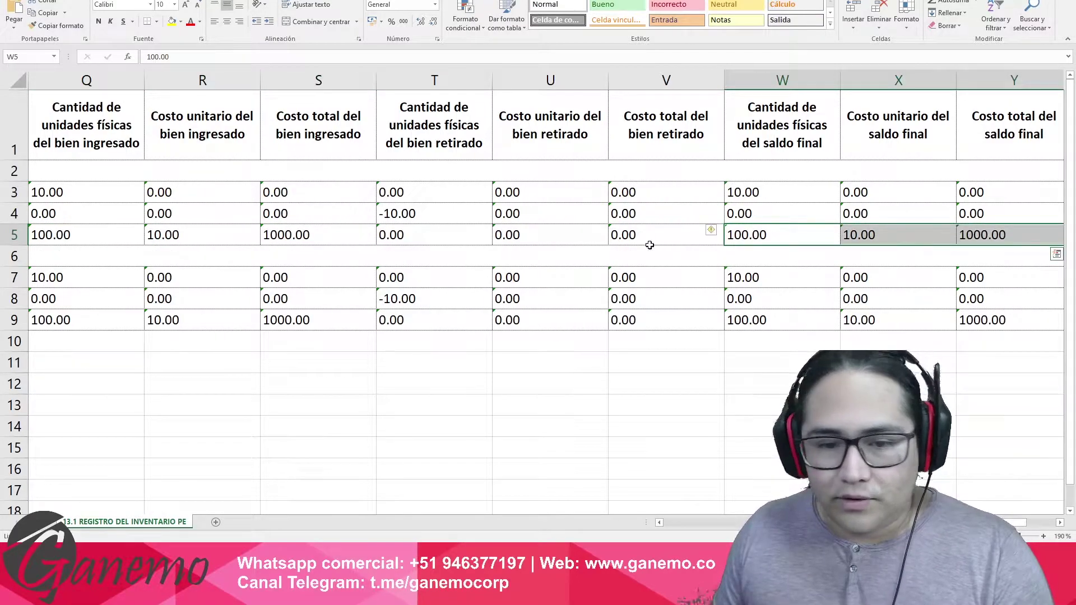
left_click_drag(295, 320, 132, 316)
left_click_drag(745, 317, 986, 320)
key("ctrl+c")
left_click_drag(968, 328, 969, 328)
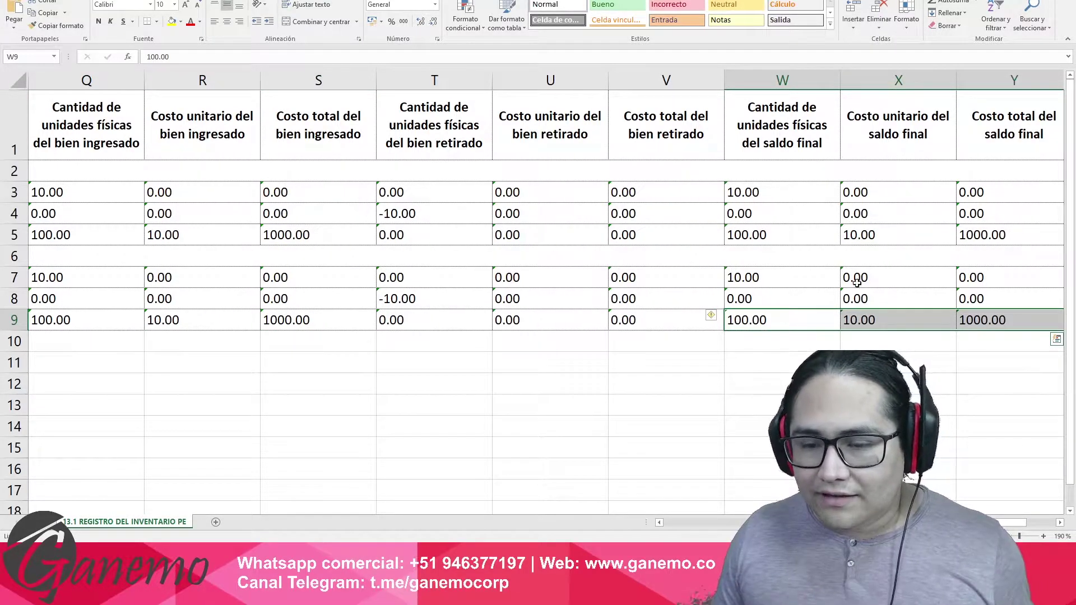
key("alt+Tab")
Open Inventario's Informe de inventario showing both products at 100.00 units valued 1,000.00.
left_click(385, 221)
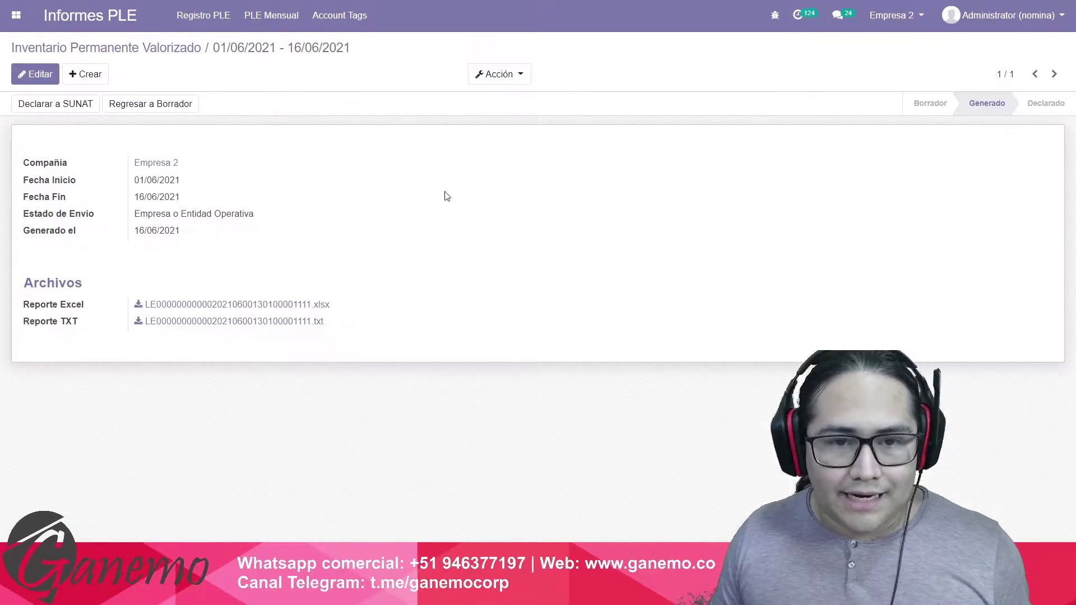
left_click(16, 15)
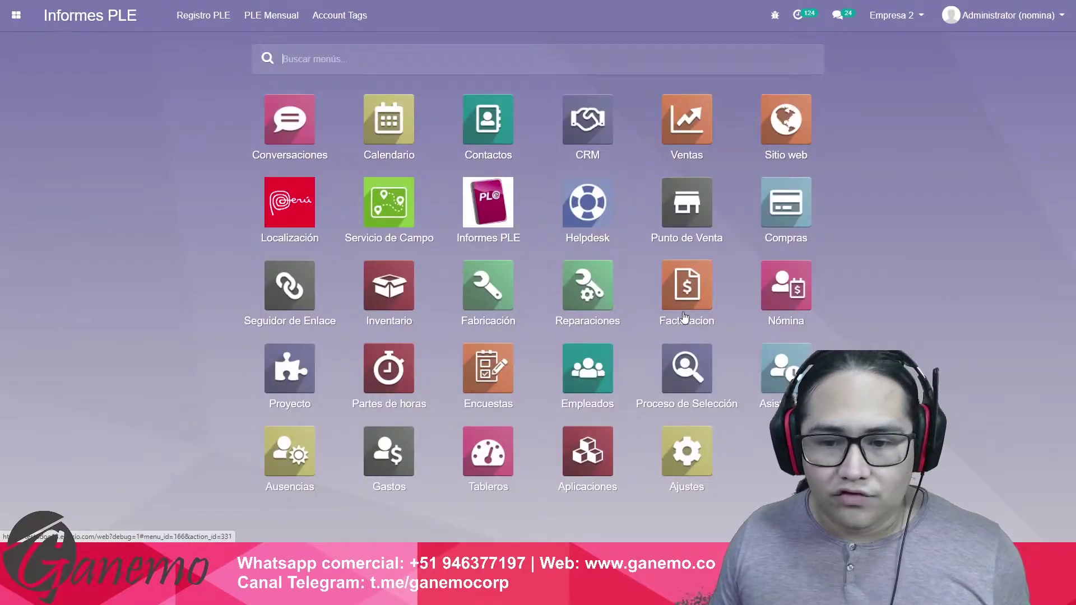
left_click(389, 286)
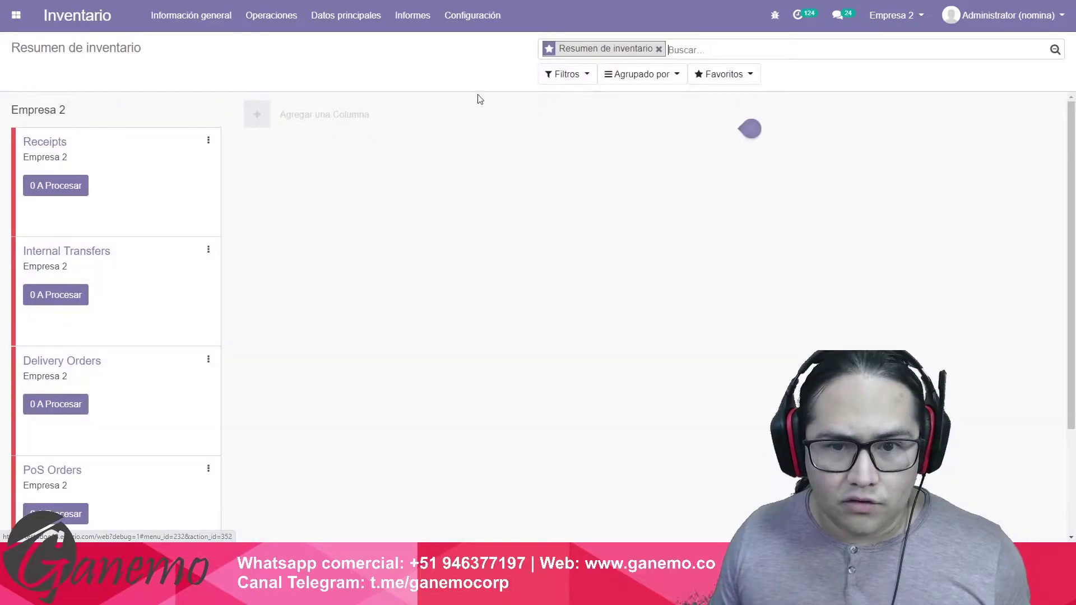
left_click(410, 9)
left_click(455, 66)
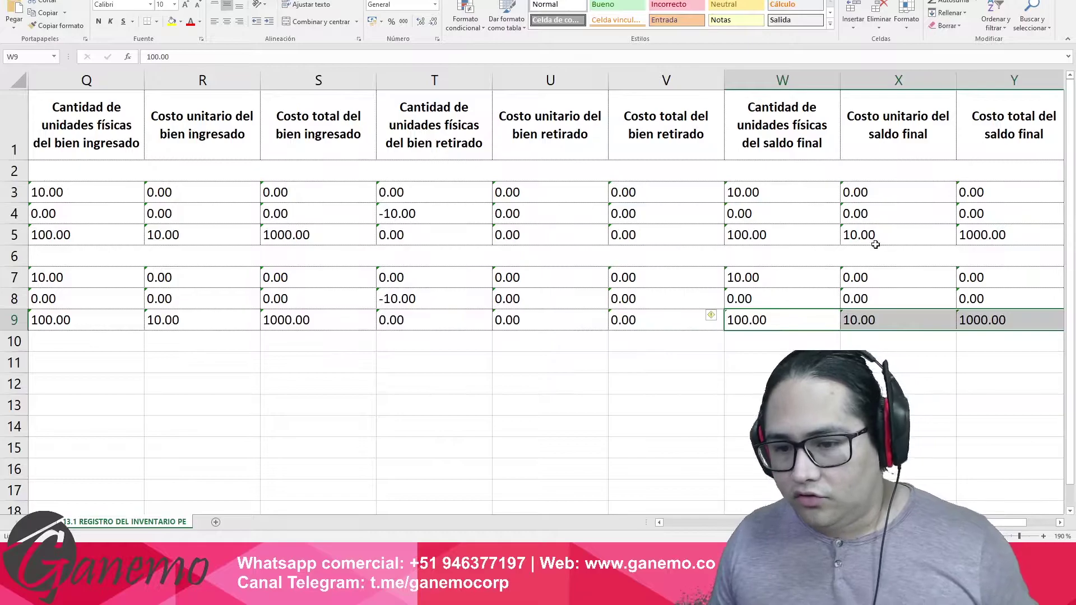
Compare the final balance unit costs in X5 and X9 of the Excel report.
left_click(875, 244)
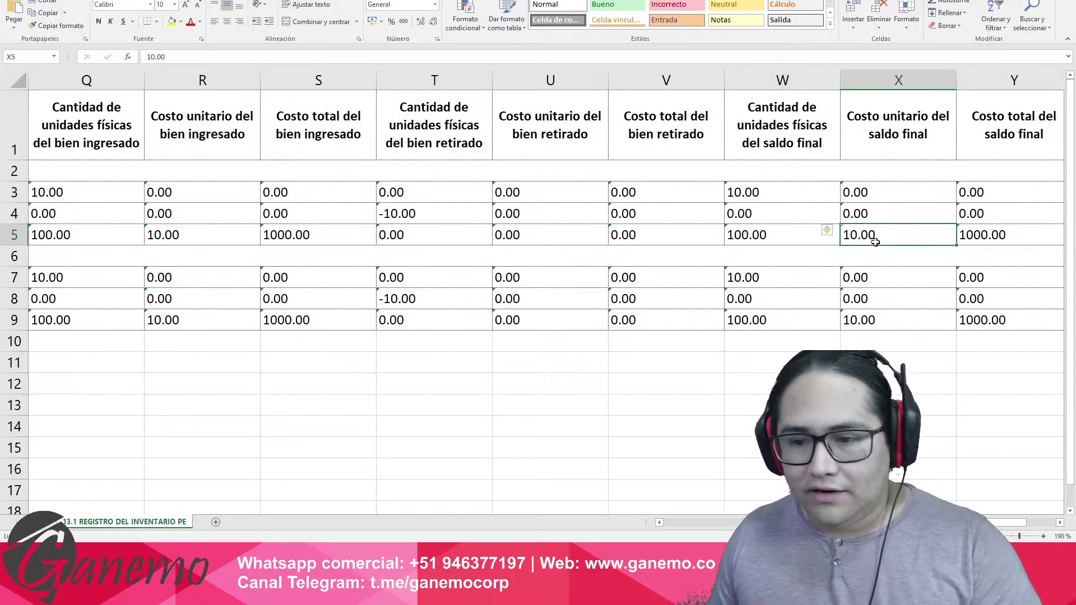
left_click(862, 323)
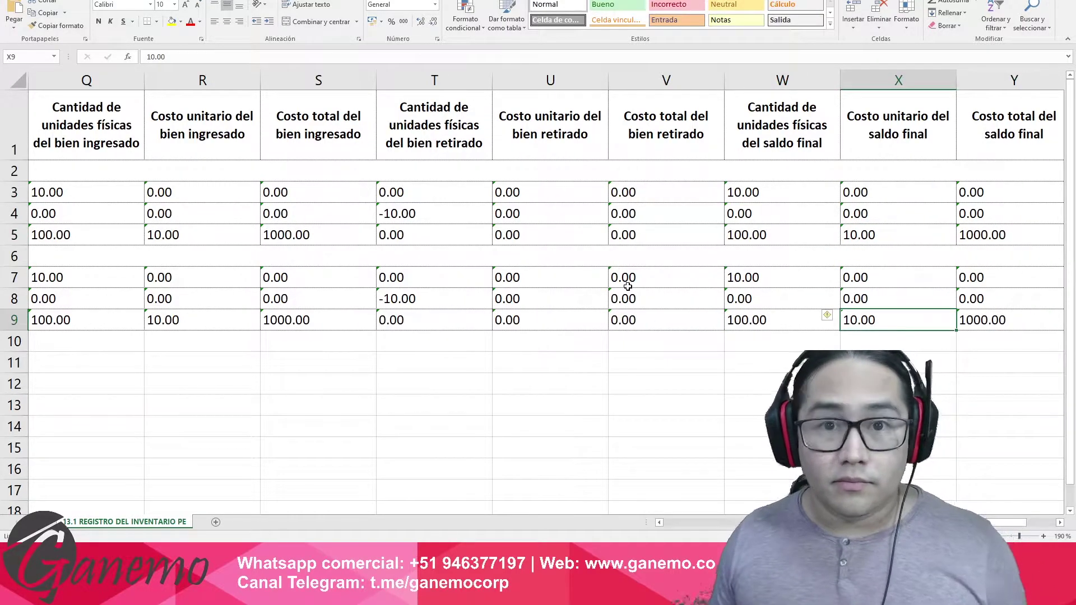
key("alt+Tab")
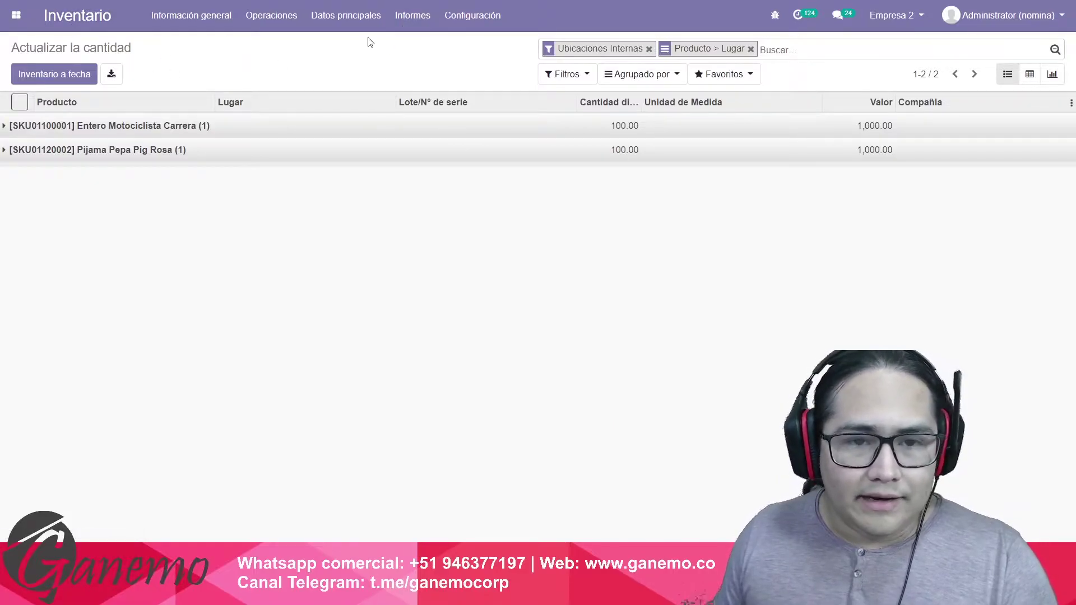
Open Valoración del inventario and expand Entero Motociclista Carrera's three movements.
left_click(417, 16)
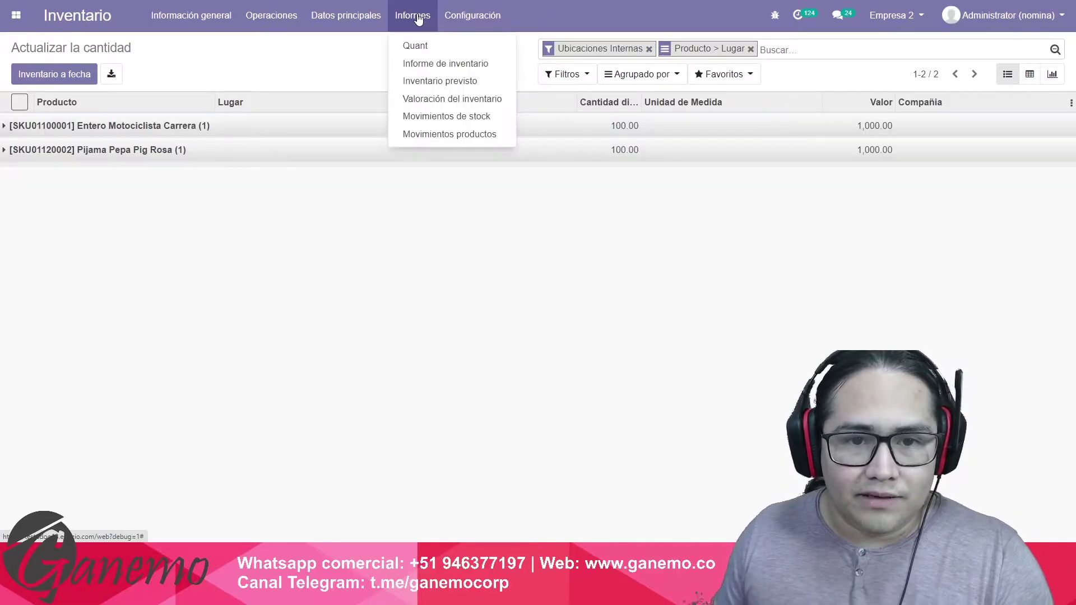
left_click(453, 100)
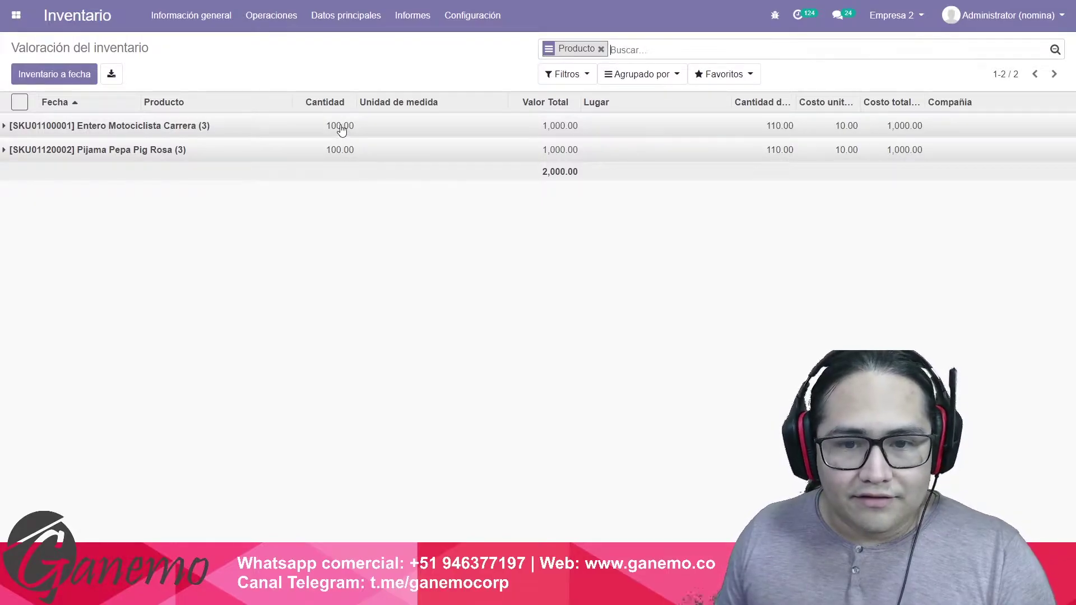
left_click(401, 126)
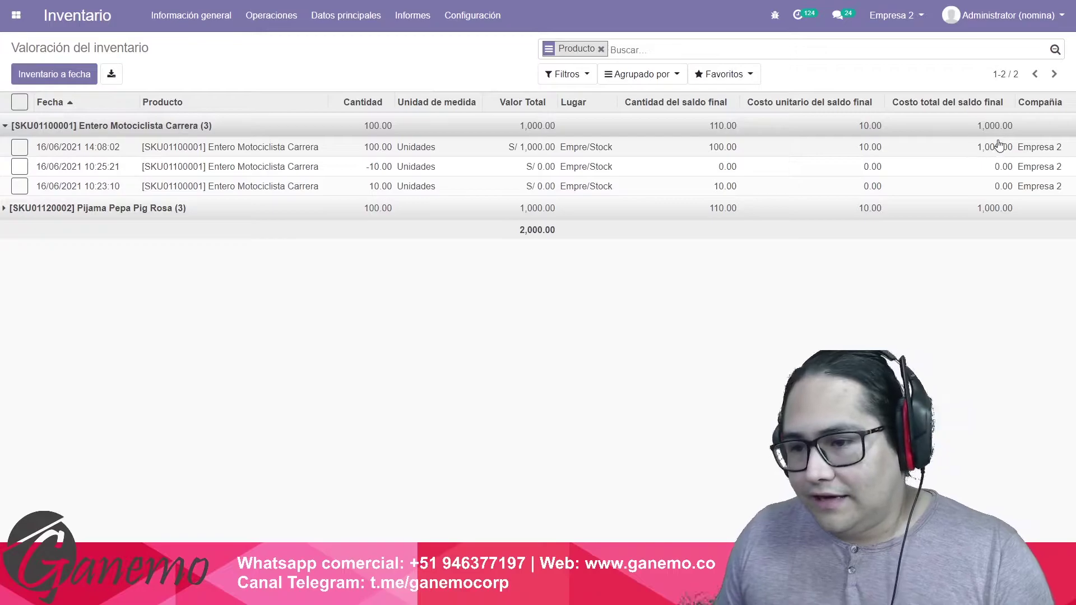
Check row 5's final balance values from W5 in the Excel report against Odoo.
key("alt+Tab")
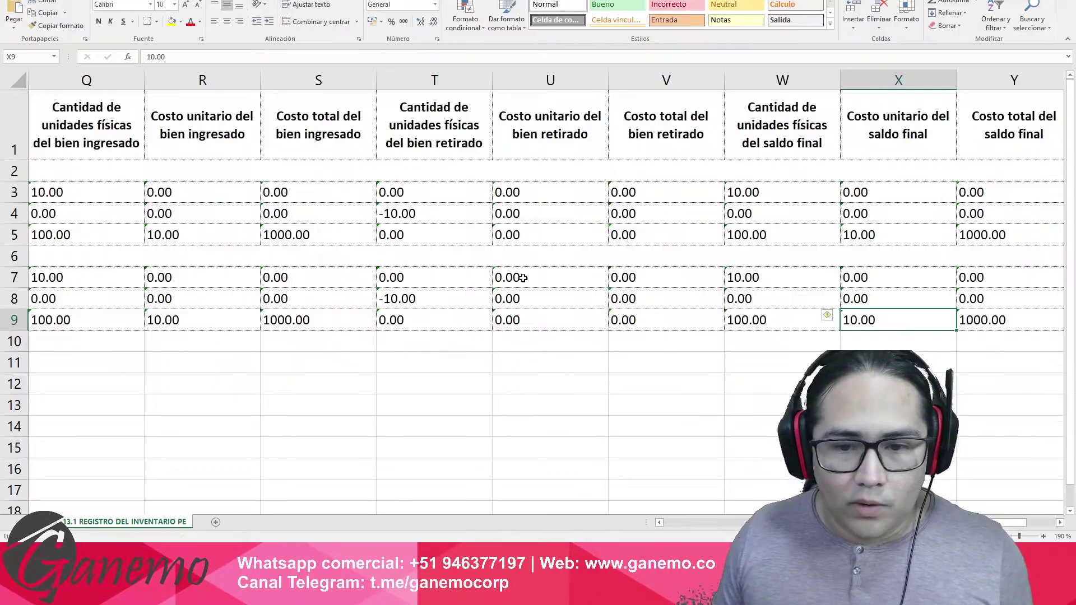
left_click(760, 240)
key("ctrl+v")
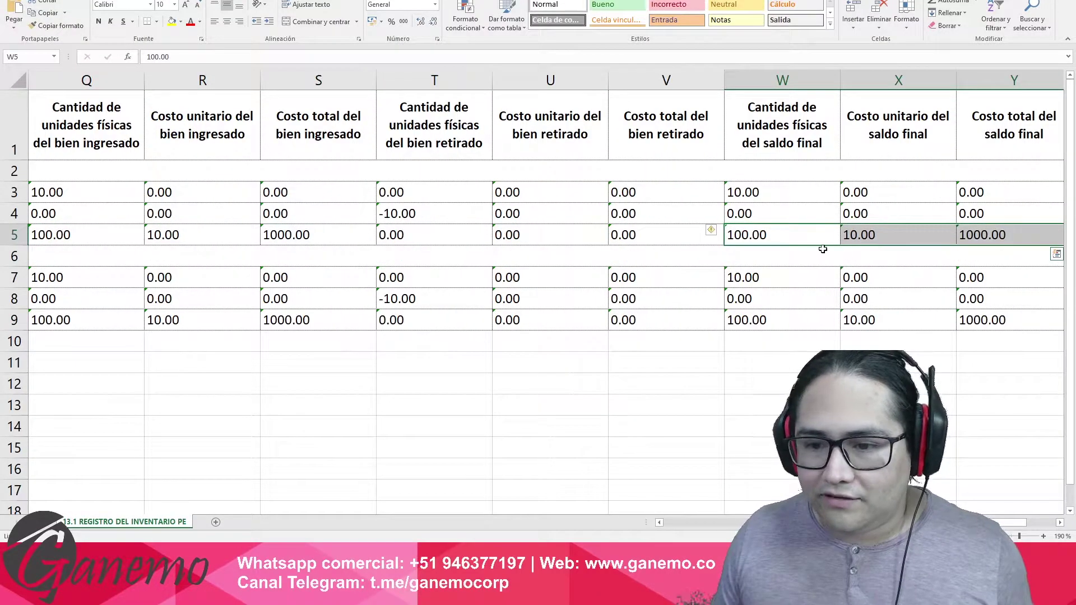
key("alt+Tab")
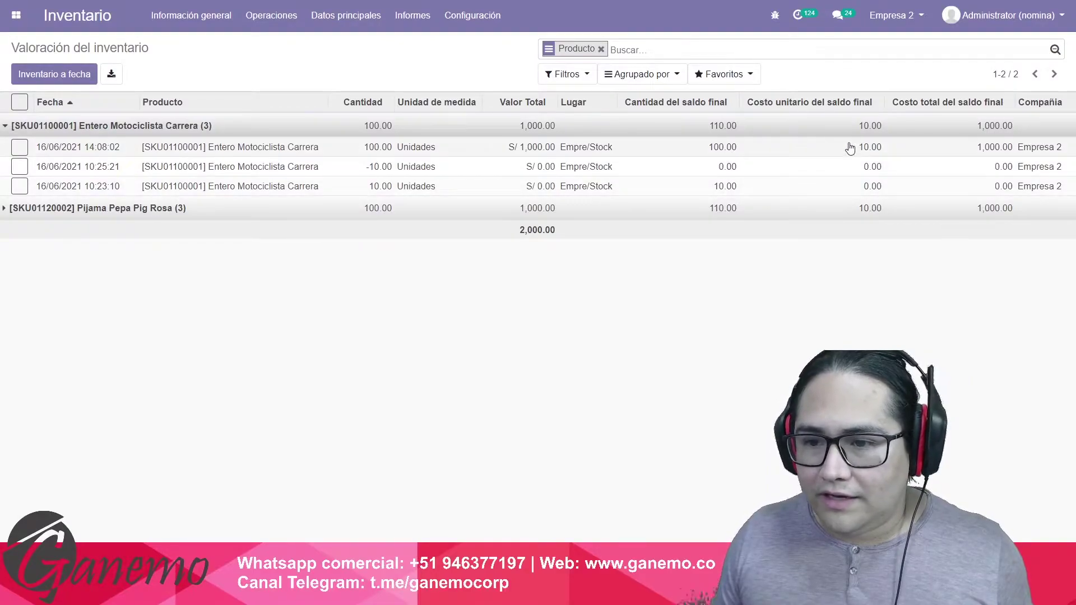
left_click(452, 149)
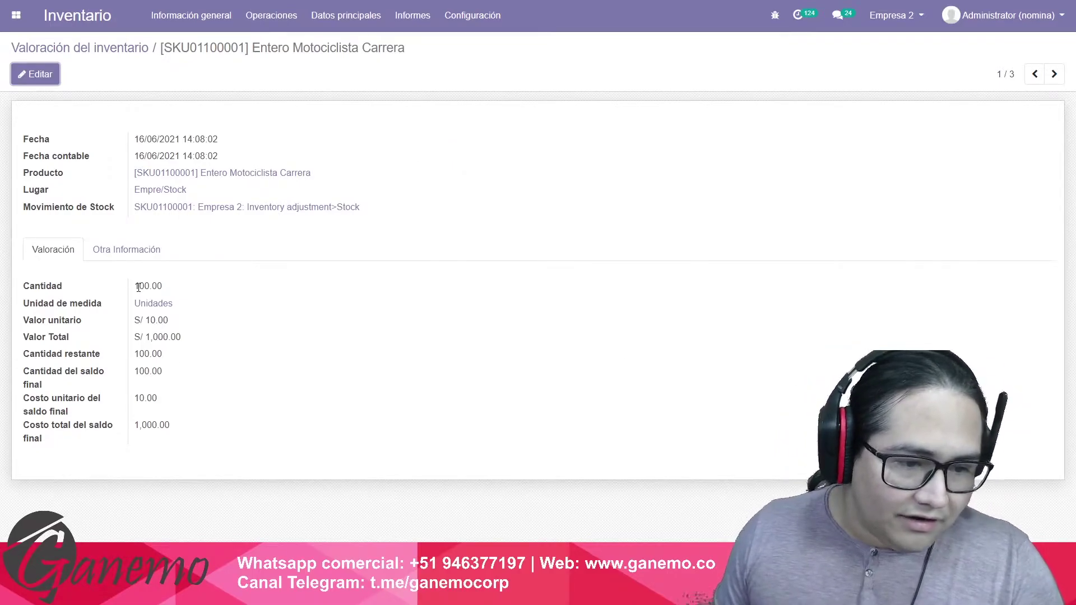
left_click_drag(138, 286, 178, 338)
left_click(185, 345)
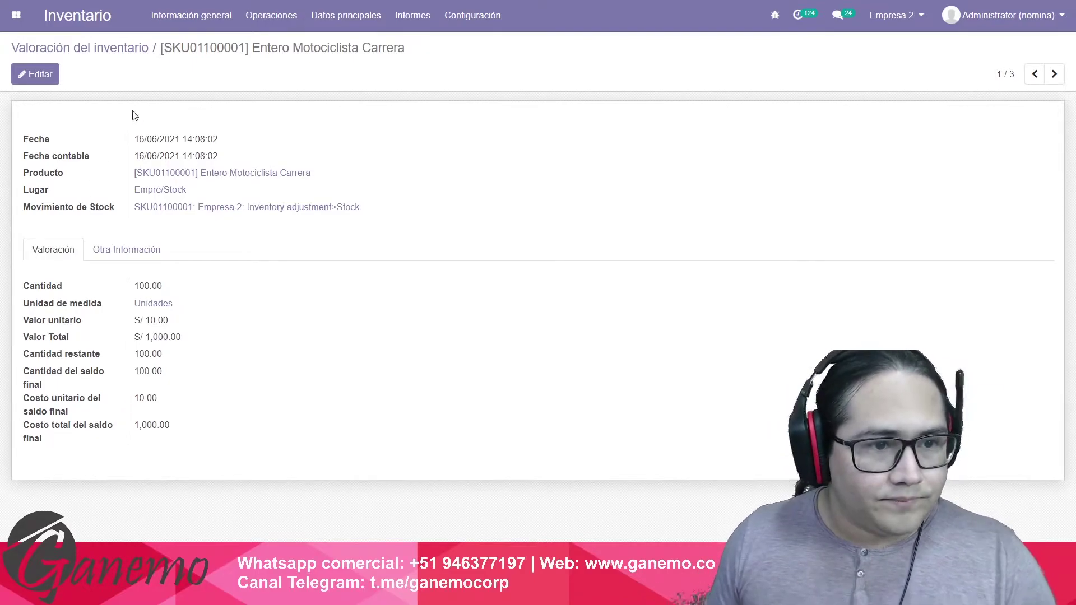
left_click(129, 48)
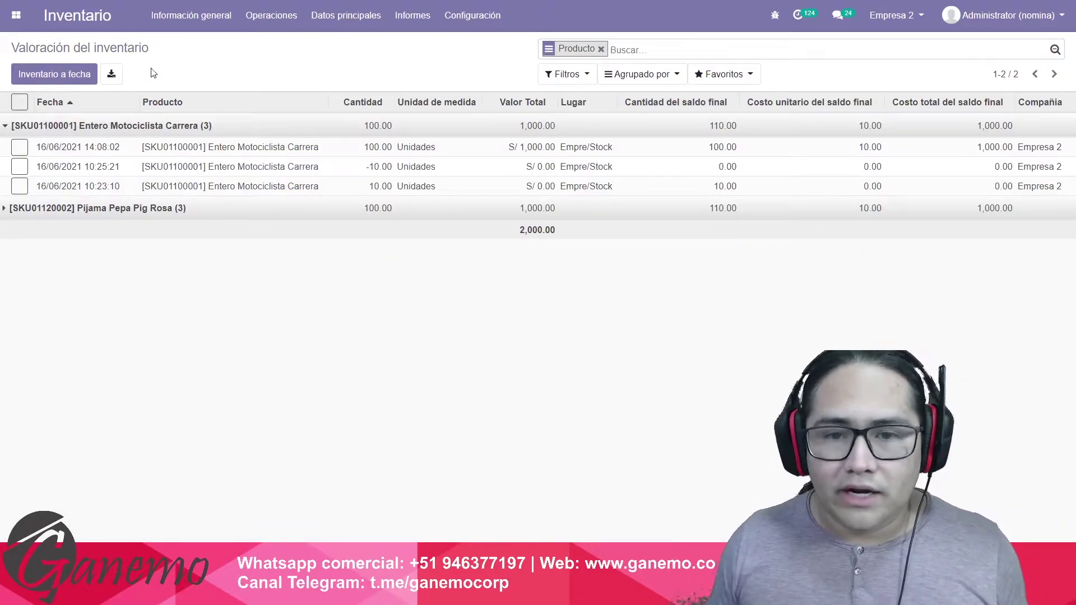
left_click(601, 49)
Check the withdrawn quantity in T5, then return Odoo to the Inventario overview.
key("alt+Tab")
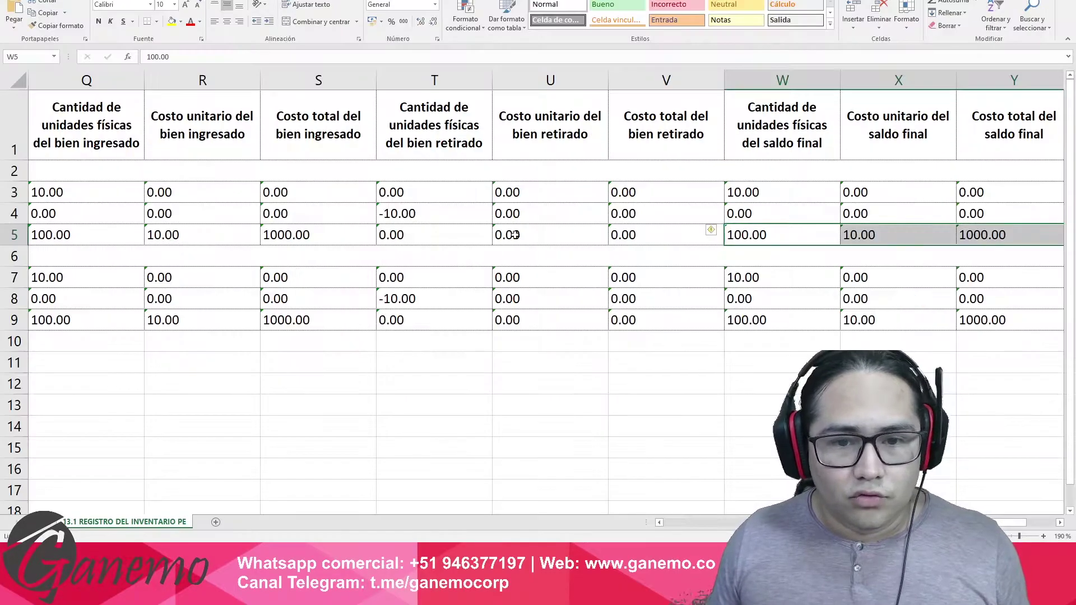
left_click(442, 232)
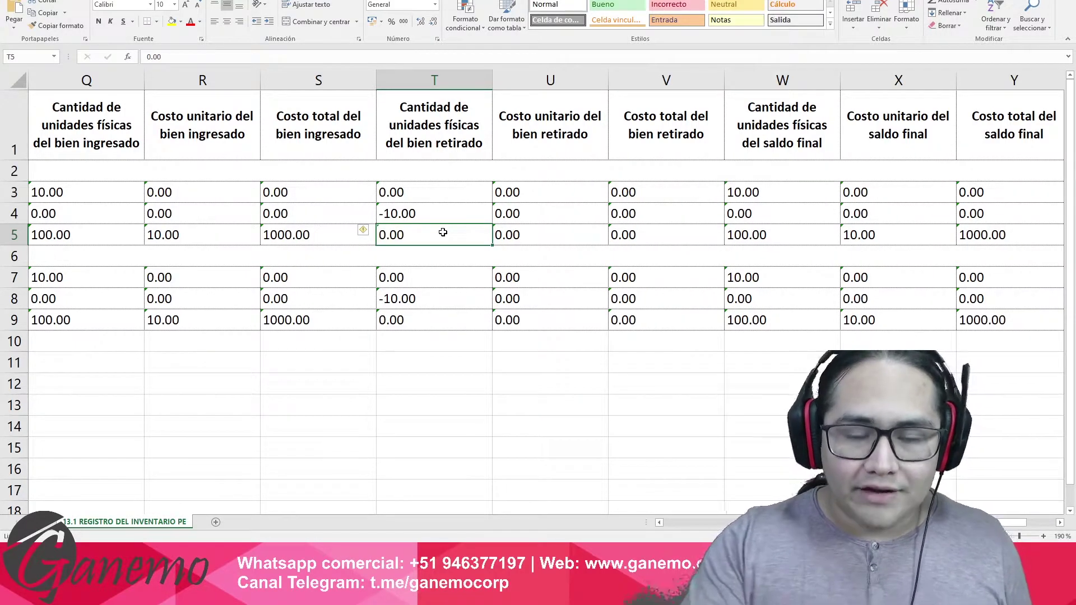
key("Home")
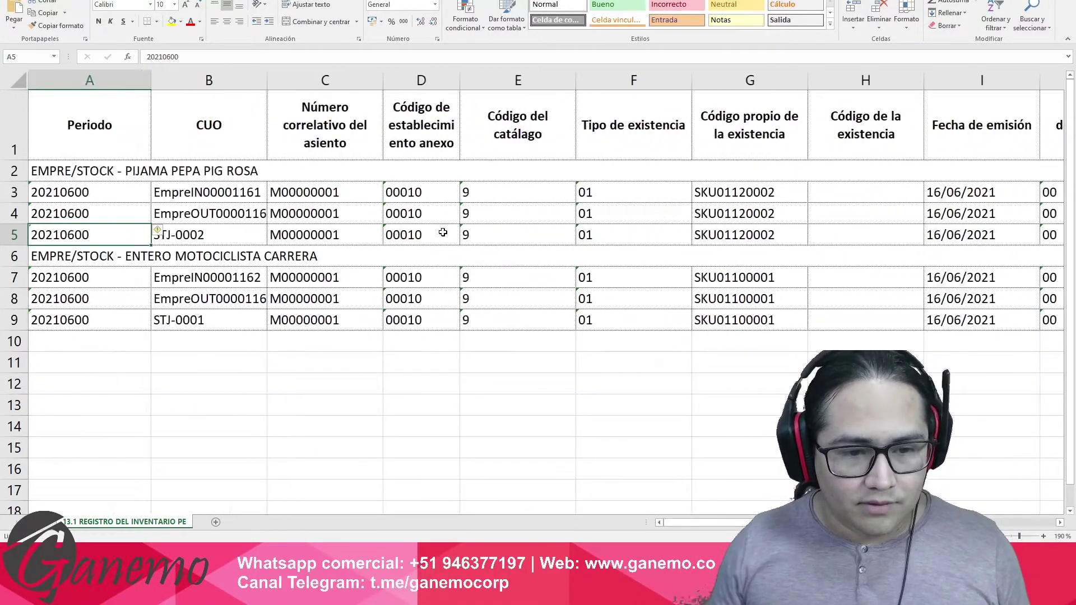
key("alt+Tab")
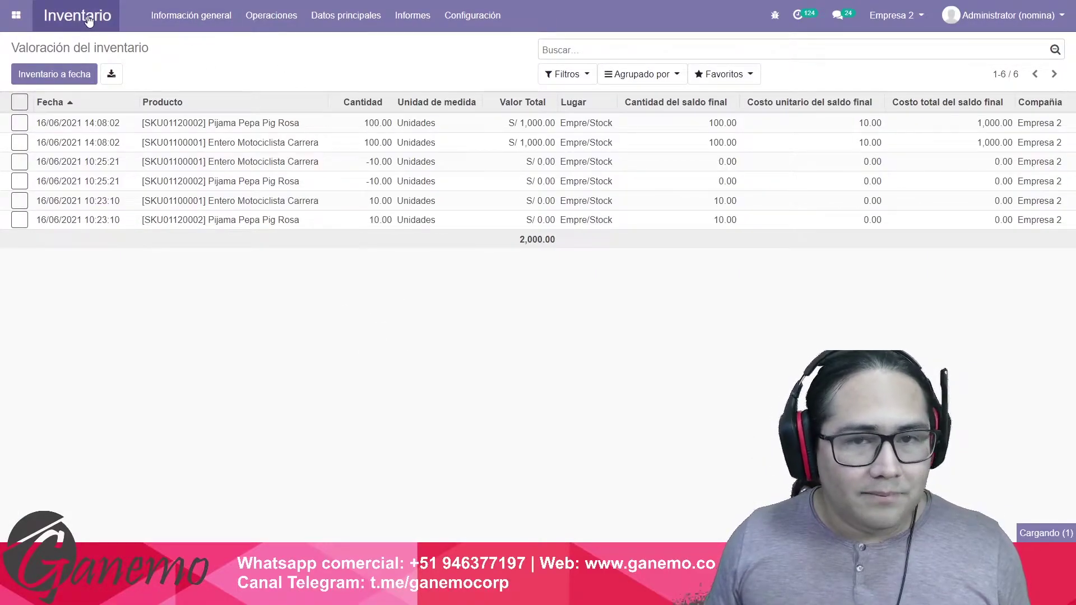
left_click(63, 15)
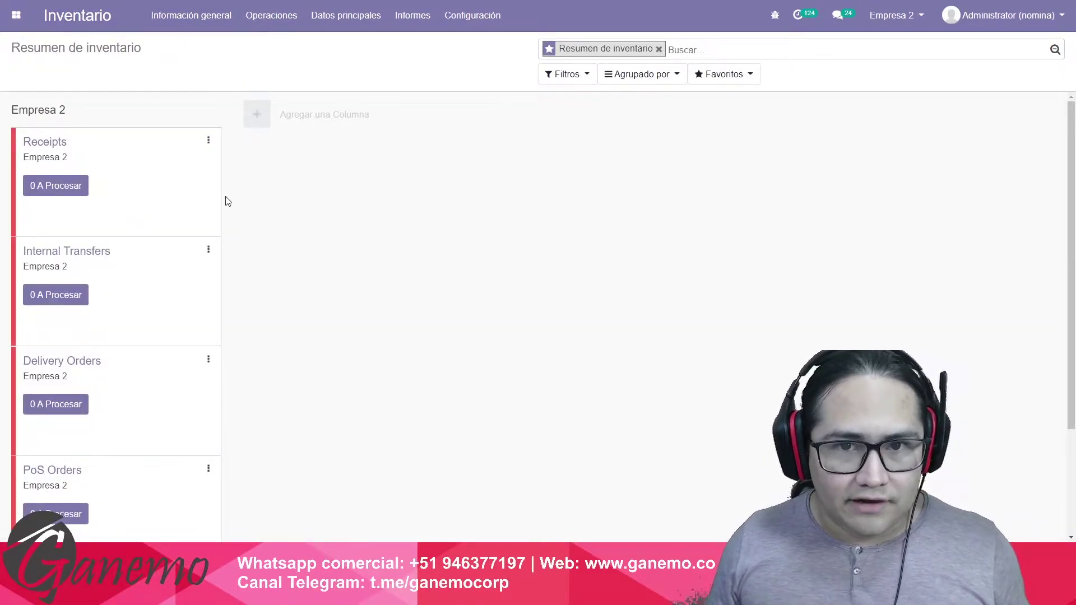
Cancel closing the PLE workbook and select row 5's Periodo and CUO cells A5:B5.
key("alt+Tab")
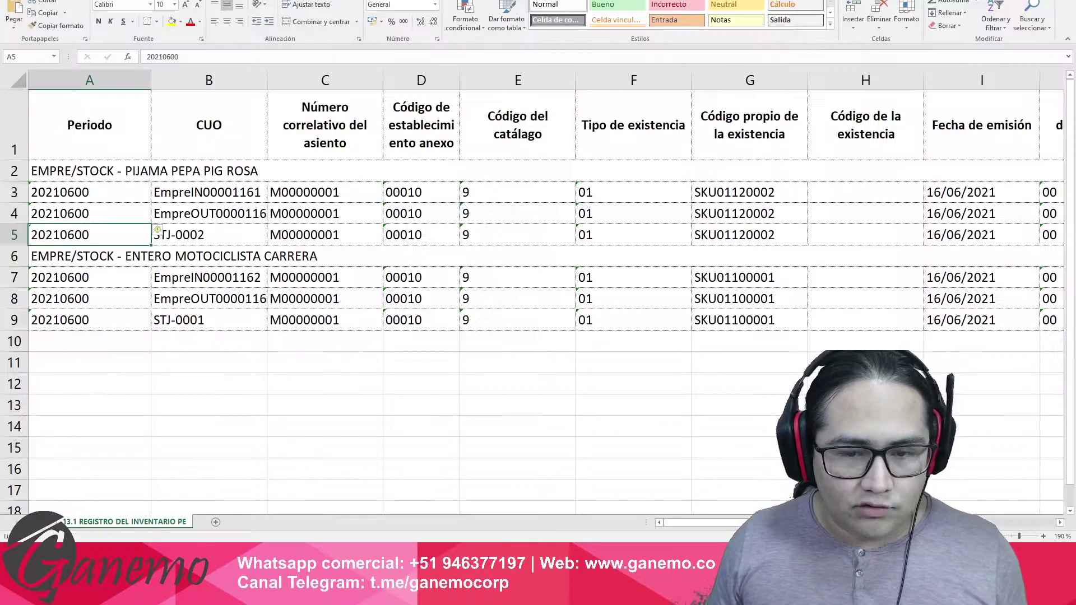
key("alt+F4")
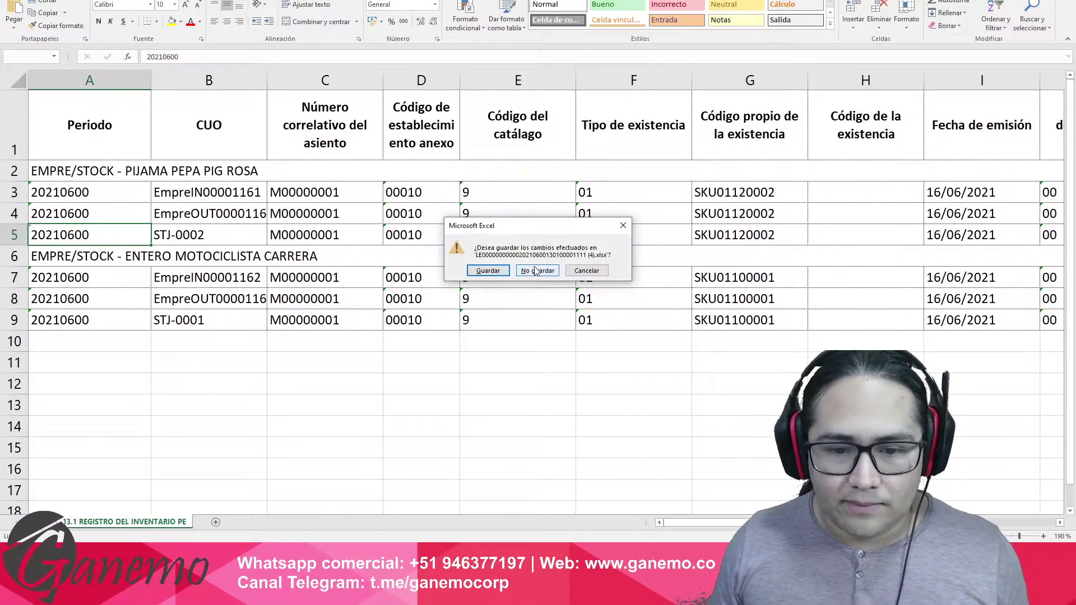
left_click(581, 273)
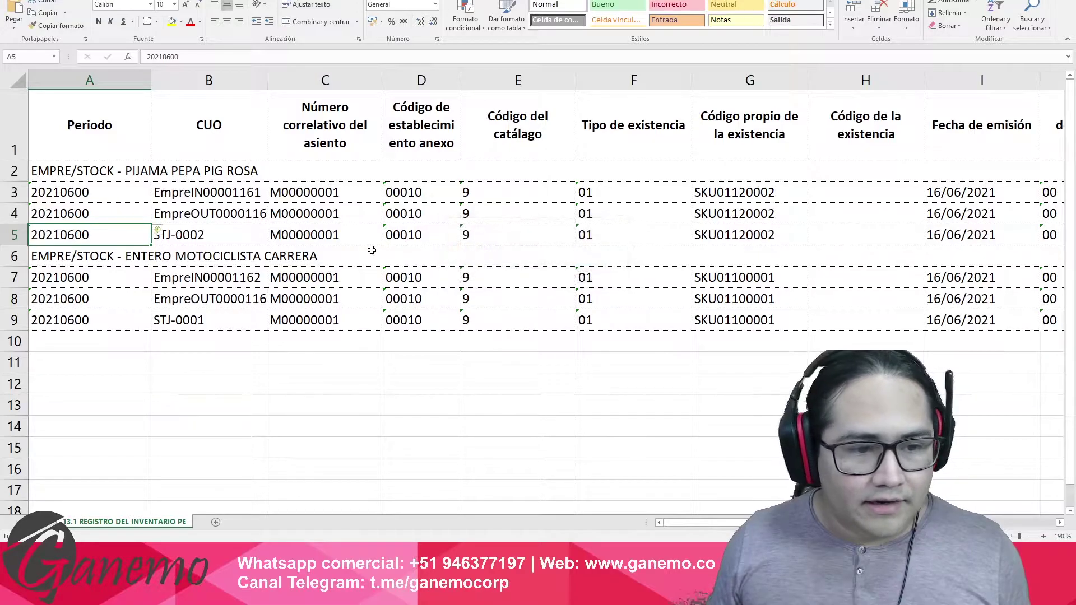
left_click_drag(203, 230, 16, 234)
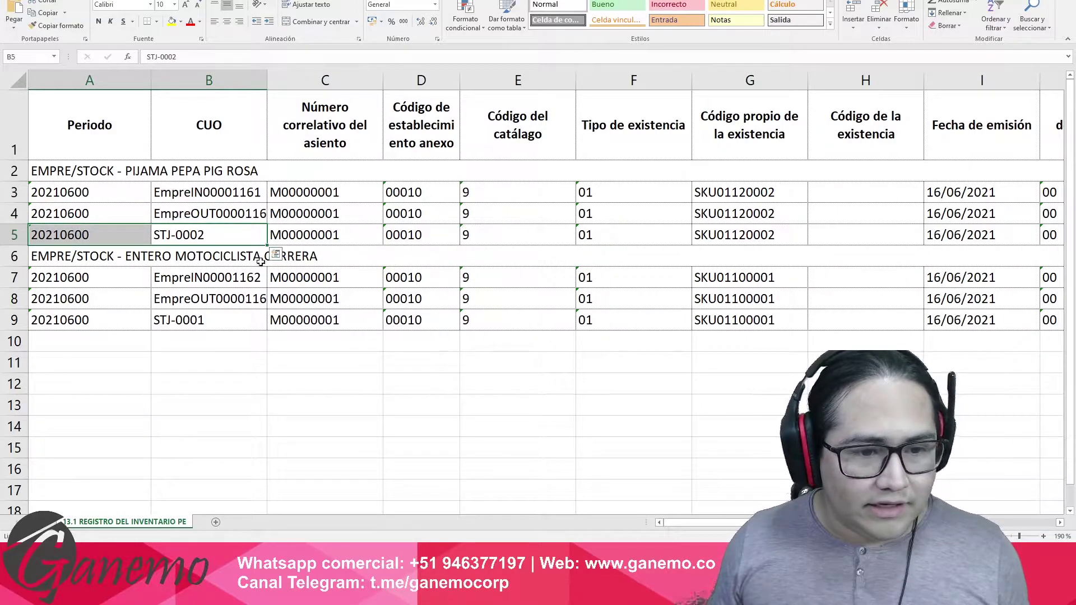
Select the first two movements of Pijama Pepa Pig Rosa and Entero Motociclista Carrera.
left_click(330, 275)
left_click_drag(99, 188, 330, 216)
left_click_drag(87, 275, 432, 298)
left_click_drag(126, 277, 306, 302)
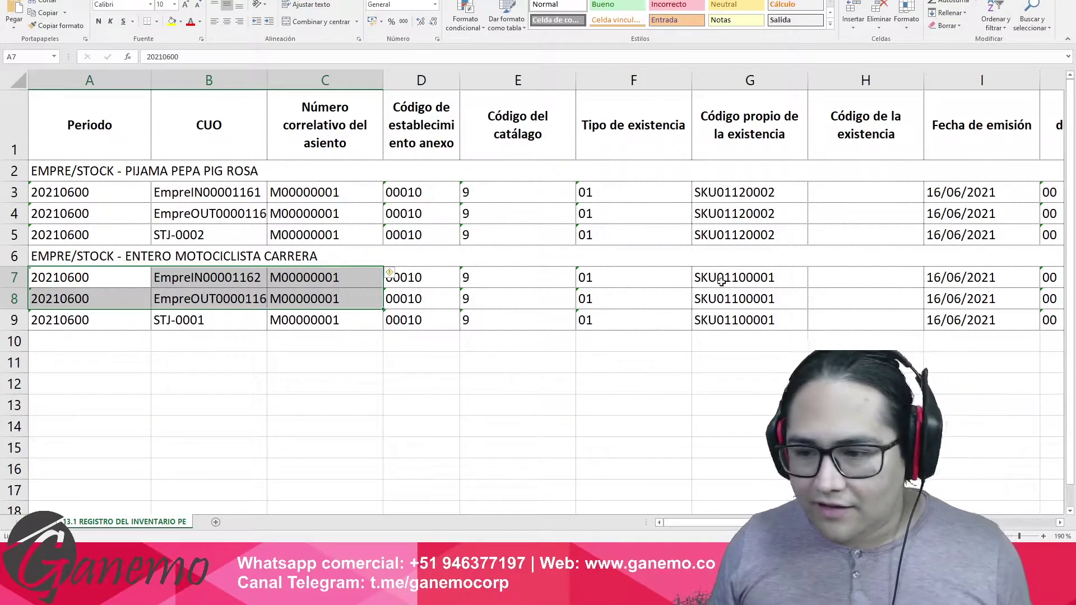
Review the issue dates, stock.move.line column, final balances and rows 5 and 9 operation details.
left_click(994, 212)
key("ctrl+Right")
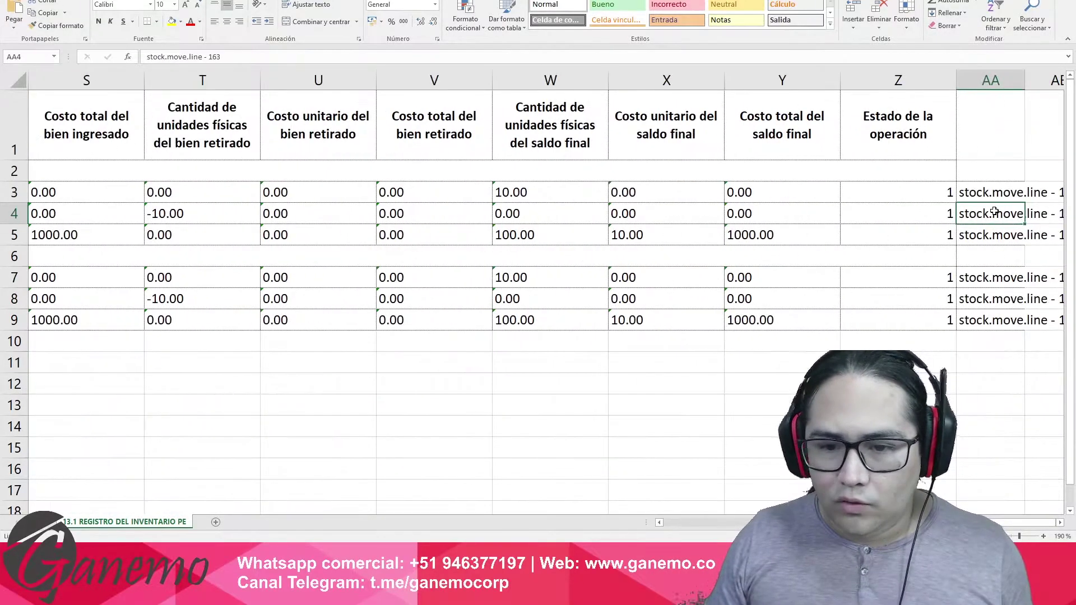
key("Left")
key("Left")
key("Left")
key("Left")
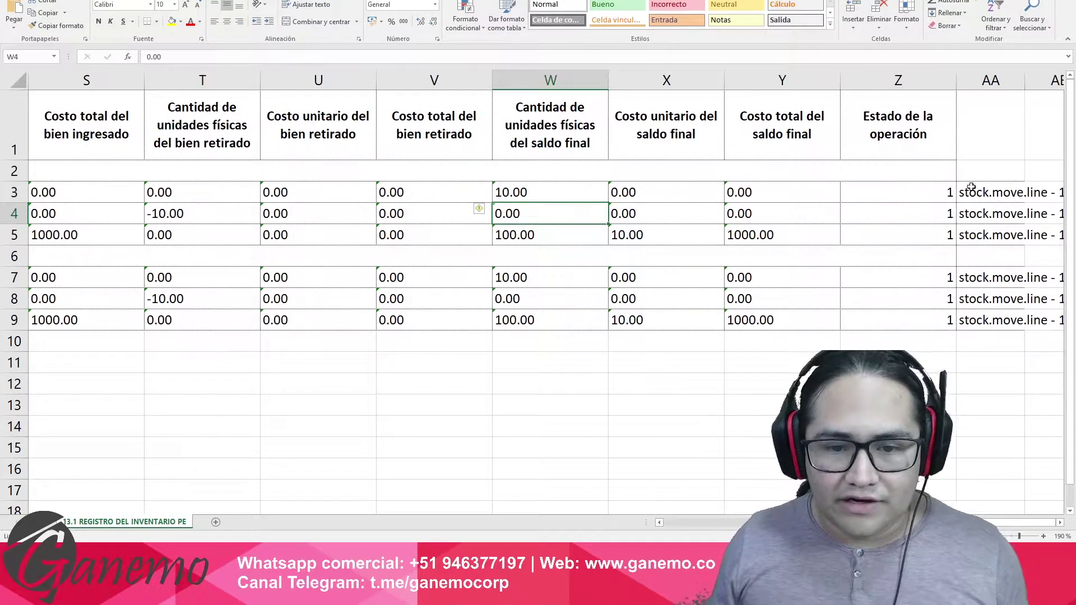
left_click(528, 194)
left_click(239, 214)
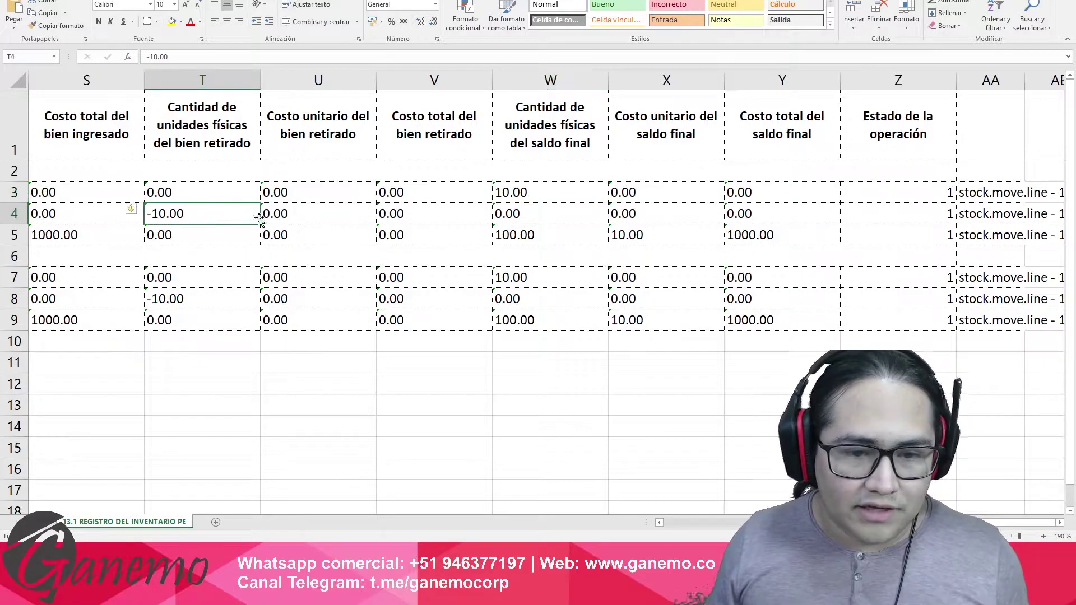
left_click_drag(632, 196, 642, 212)
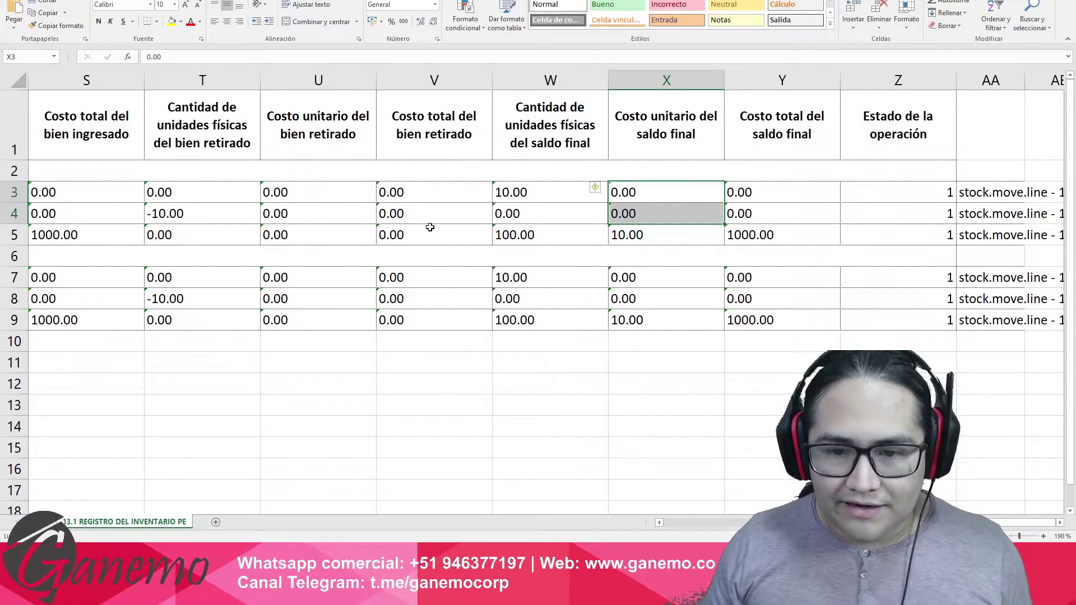
key("Left")
key("Left")
key("Left")
key("Left")
key("Left")
key("Left")
key("Left")
key("Left")
key("Left")
key("Left")
key("Left")
key("Left")
key("Left")
key("Left")
key("Left")
left_click_drag(119, 225, 517, 237)
left_click_drag(108, 320, 727, 320)
Close the PLE workbook without saving its changes.
key("alt+Tab")
key("alt+Tab")
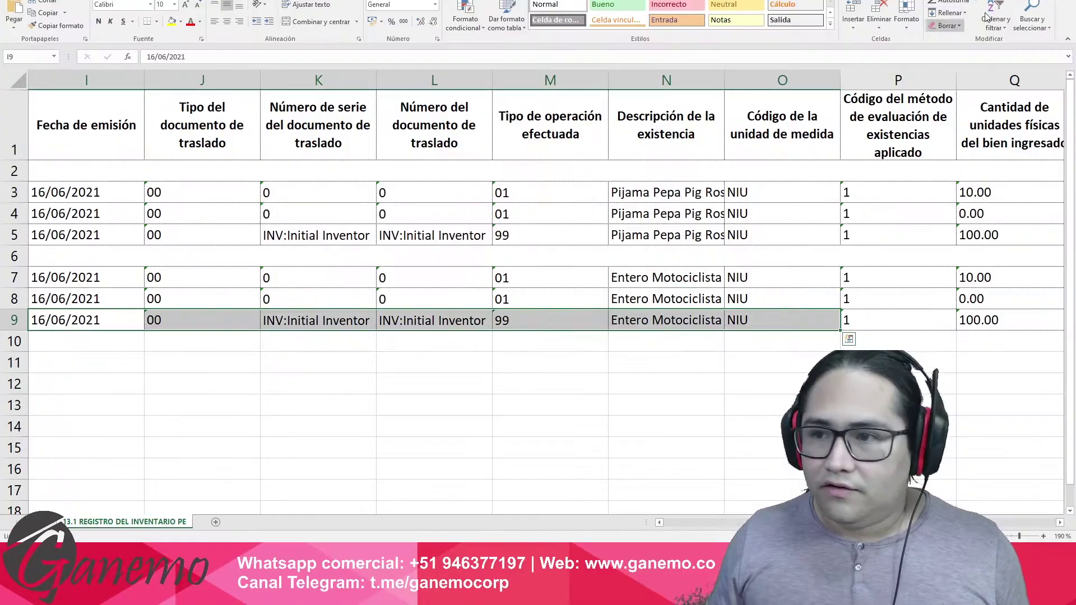
key("alt+F4")
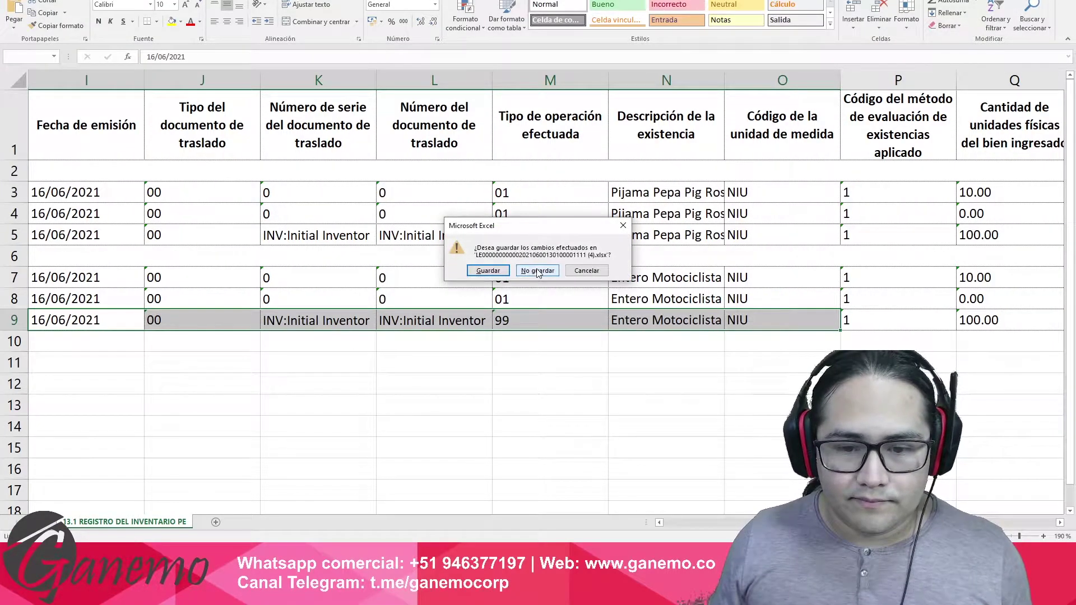
left_click(530, 272)
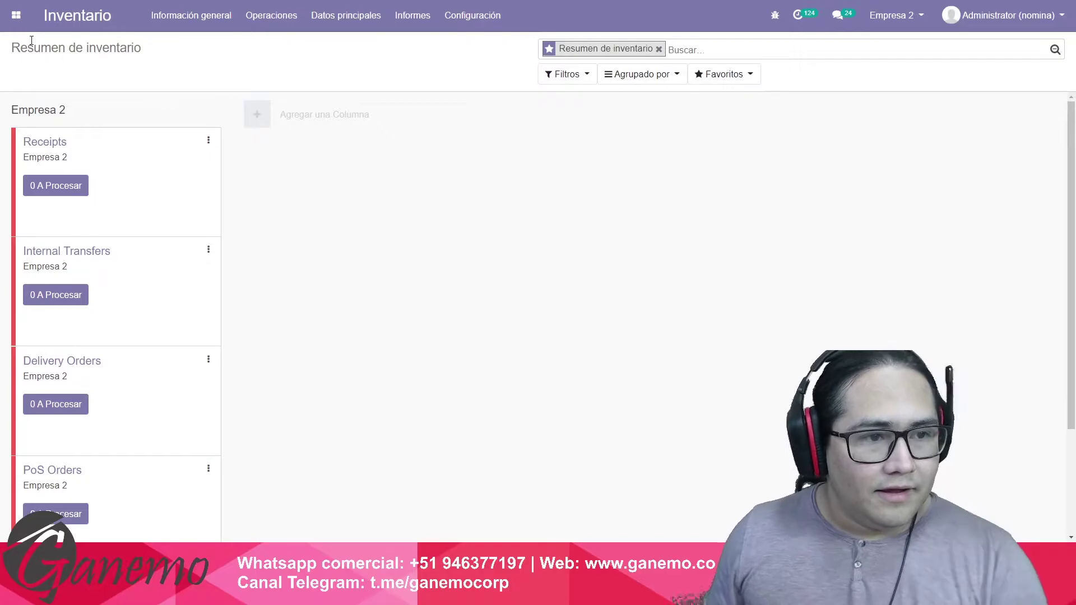
Start a new Compras request for quotation with vendor AGRO CORPORACION S.A.C., habido and active.
left_click(16, 15)
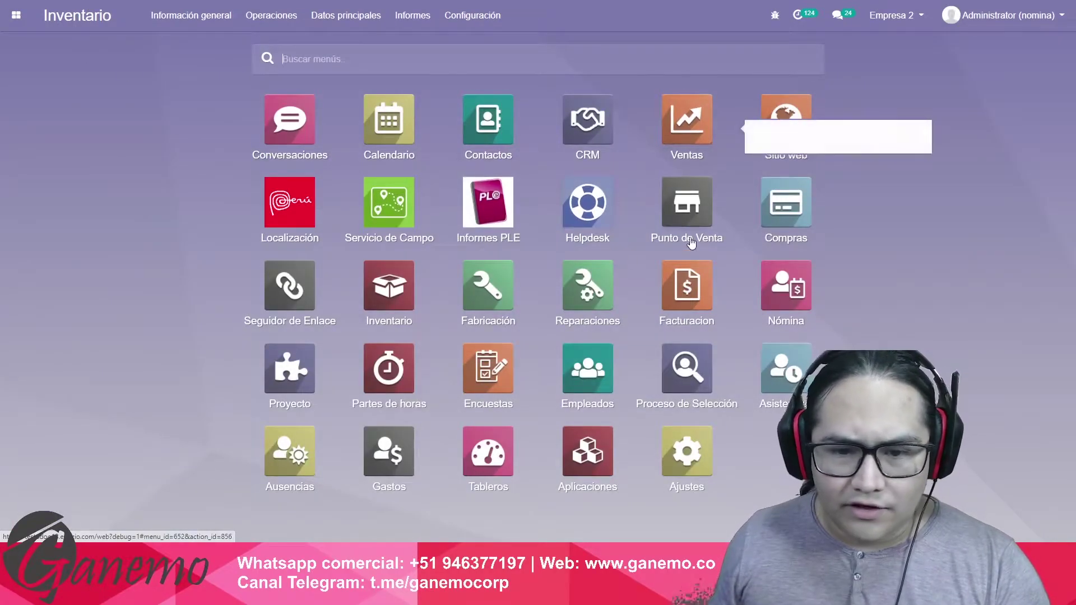
left_click(784, 203)
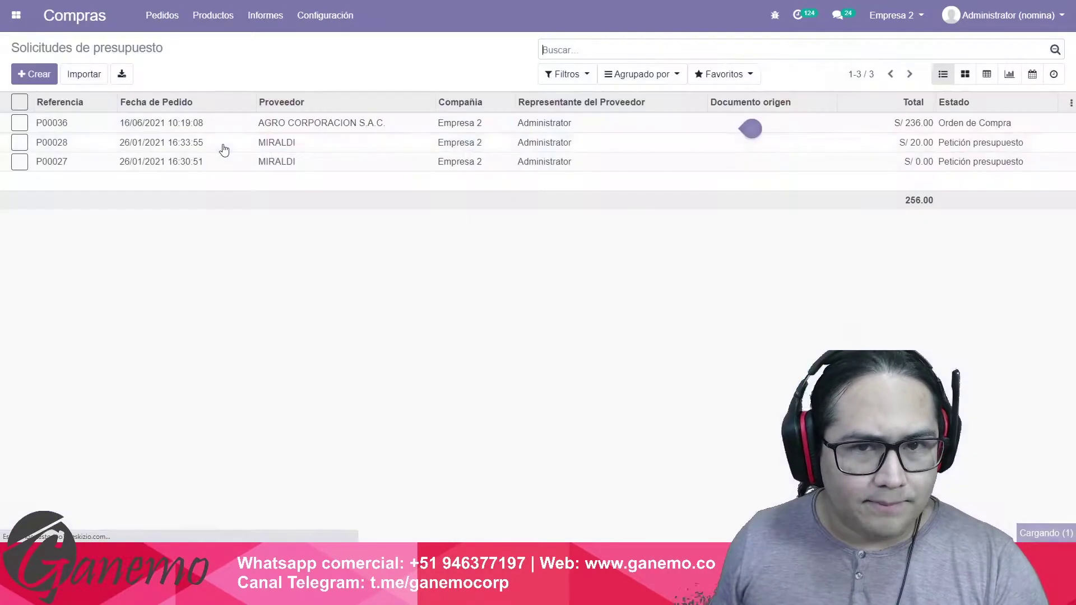
left_click(34, 74)
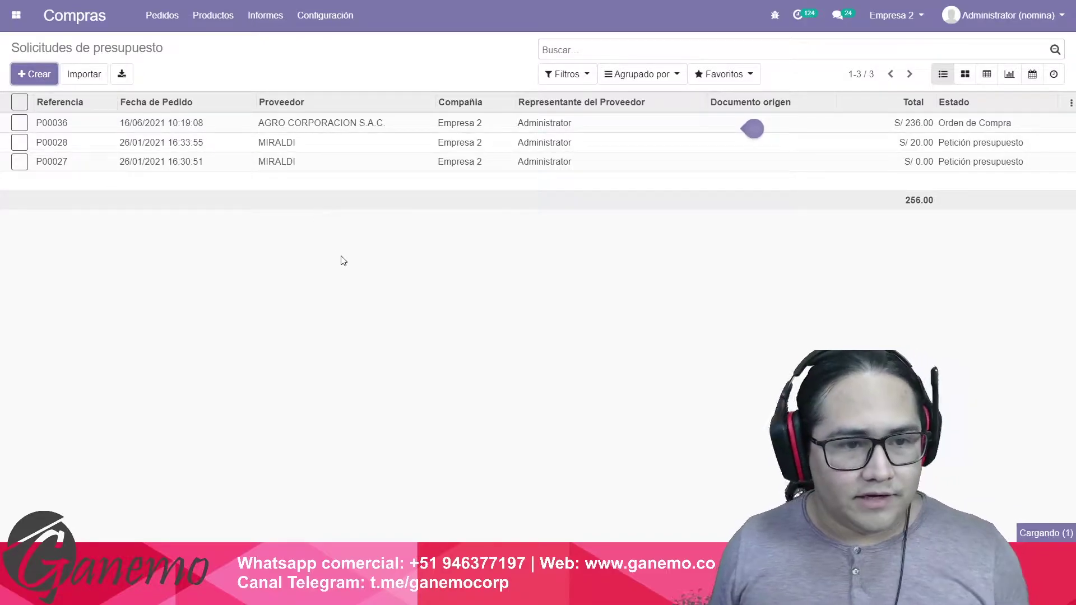
key("Down")
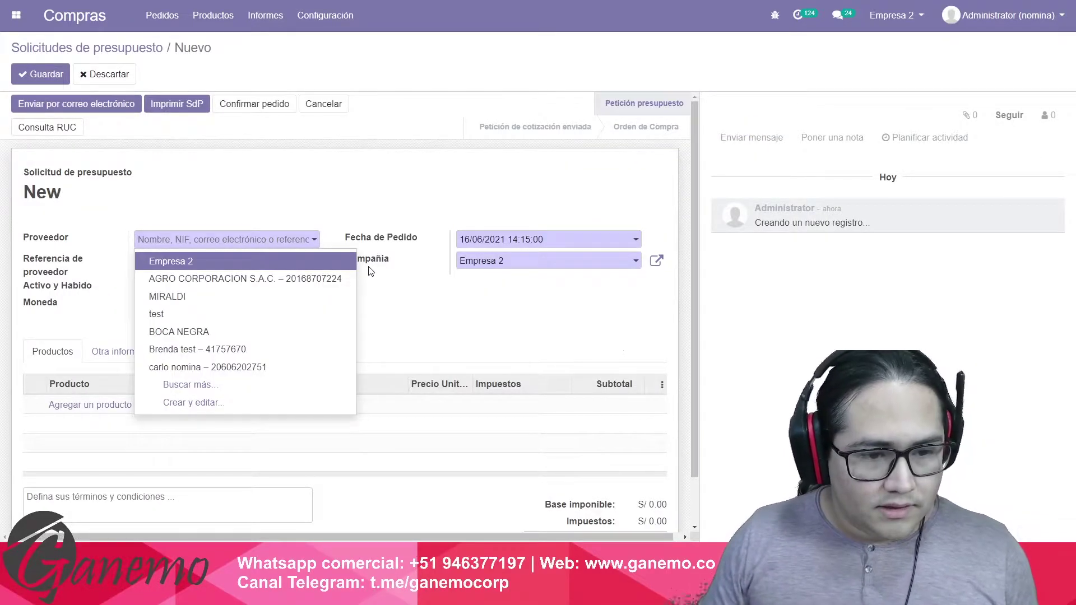
key("Down")
key("Return")
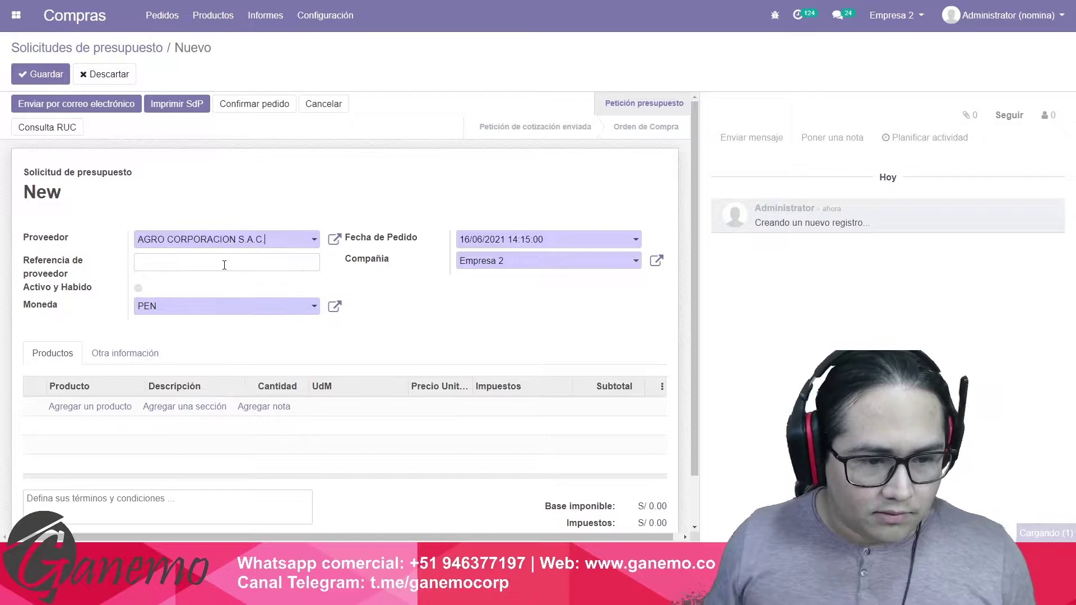
left_click(136, 289)
left_click(148, 307)
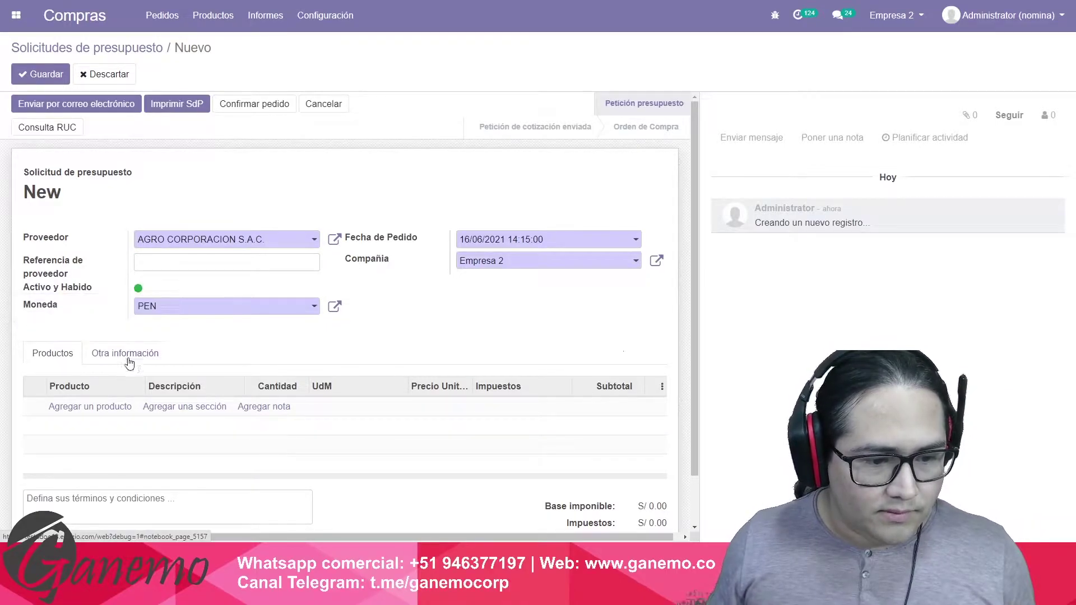
Add a Pijama Pepa Pig Rosa product line to the request.
left_click(95, 407)
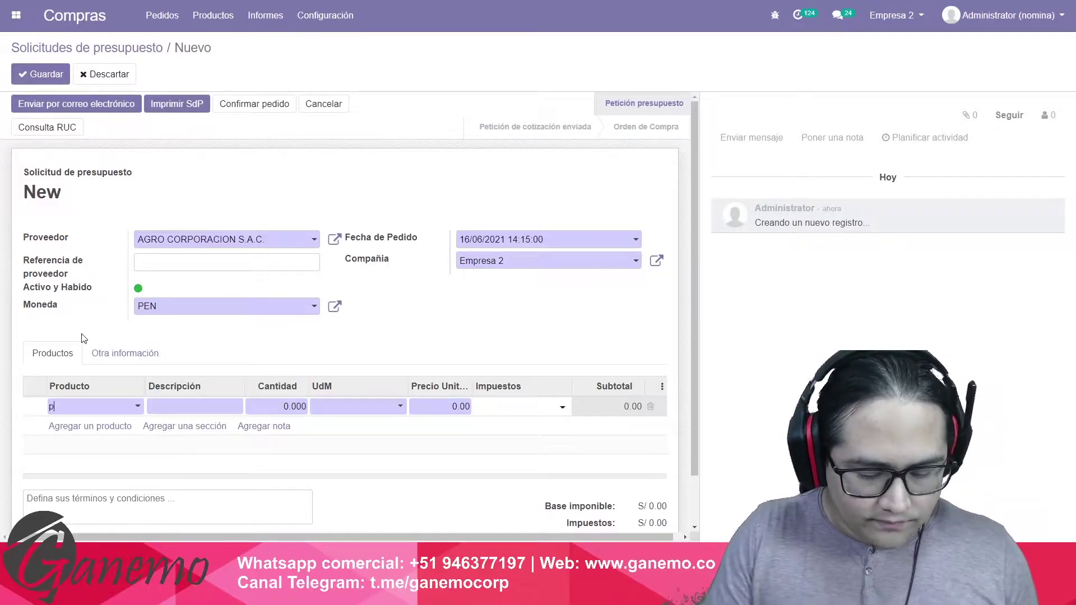
type("pij")
key("Return")
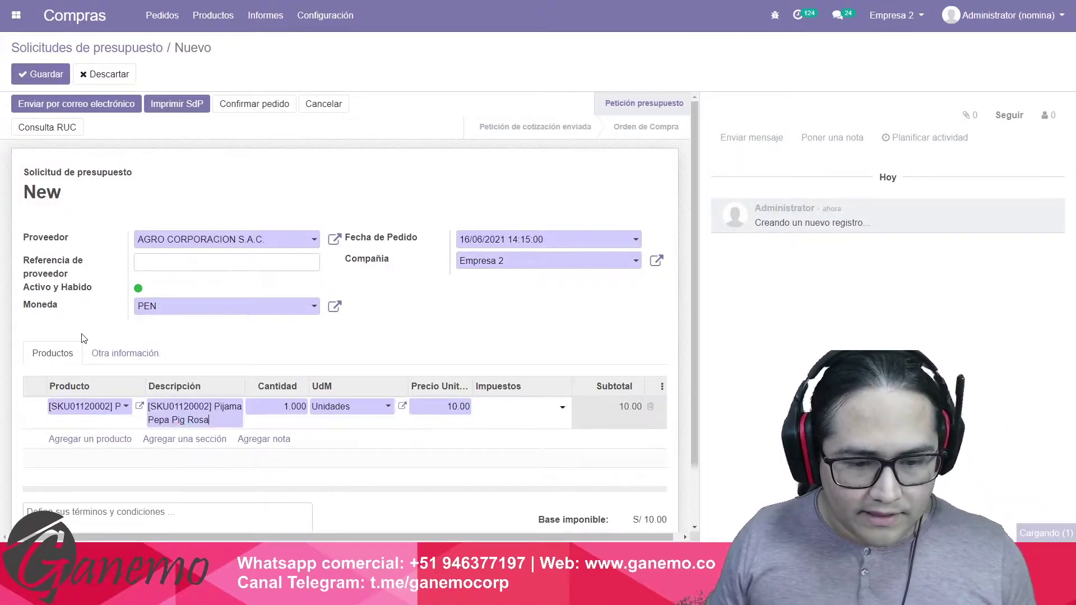
key("Tab")
type("10")
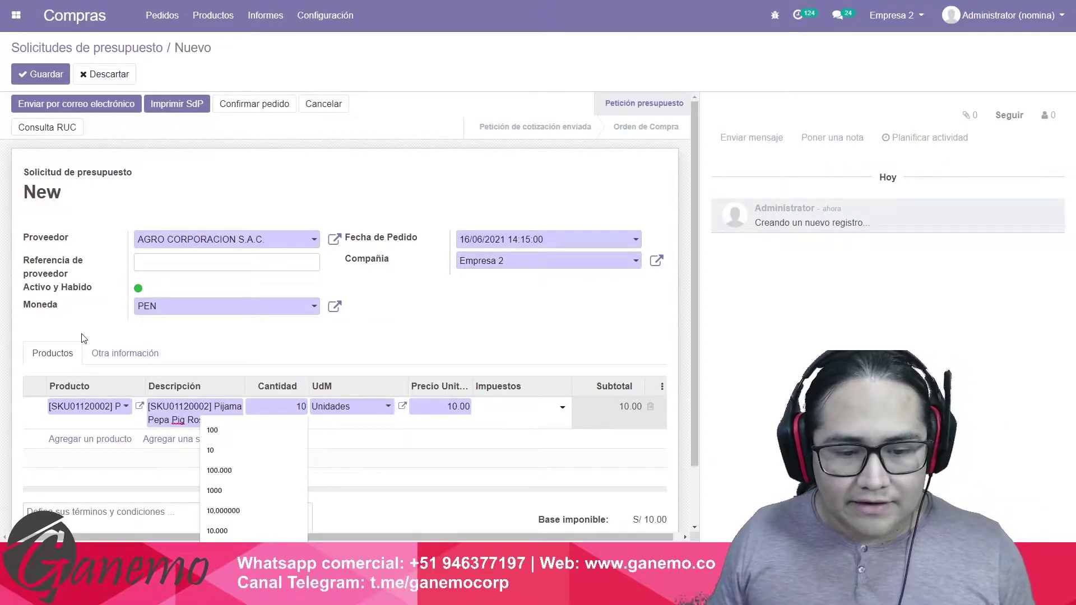
key("Tab")
key("Tab")
scroll(167, 394, "down", 1)
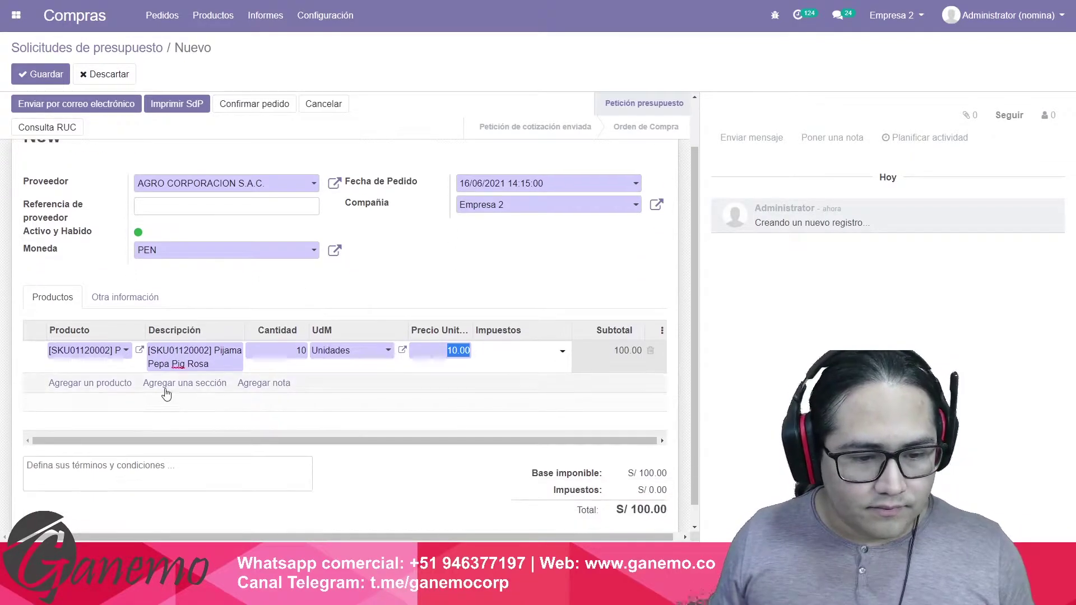
left_click(353, 297)
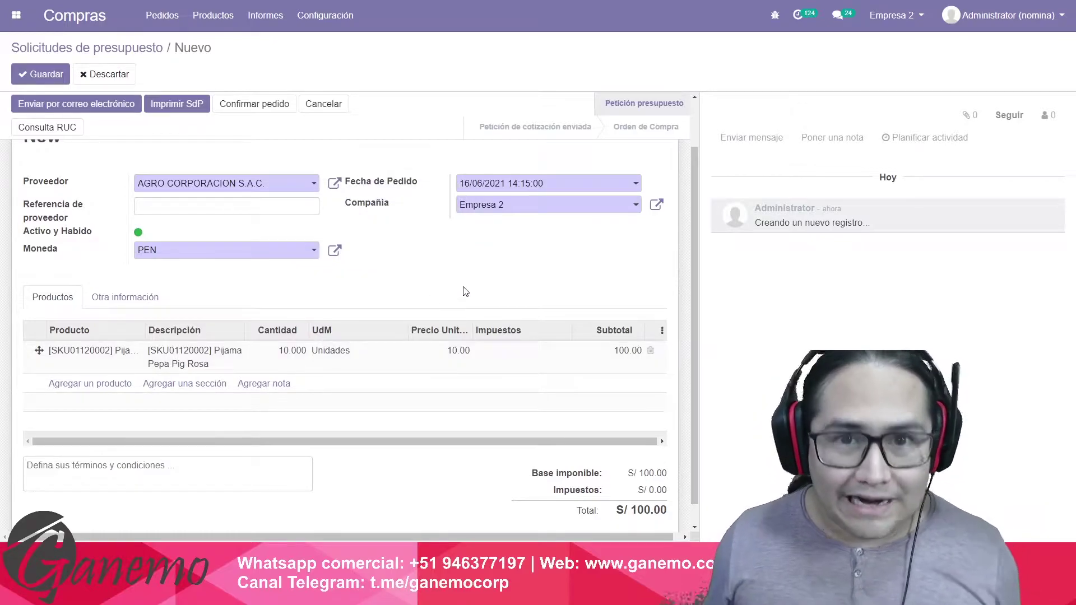
Set the Pijama Pepa Pig Rosa line to 100 units at 20.00 with 18% tax.
left_click(290, 351)
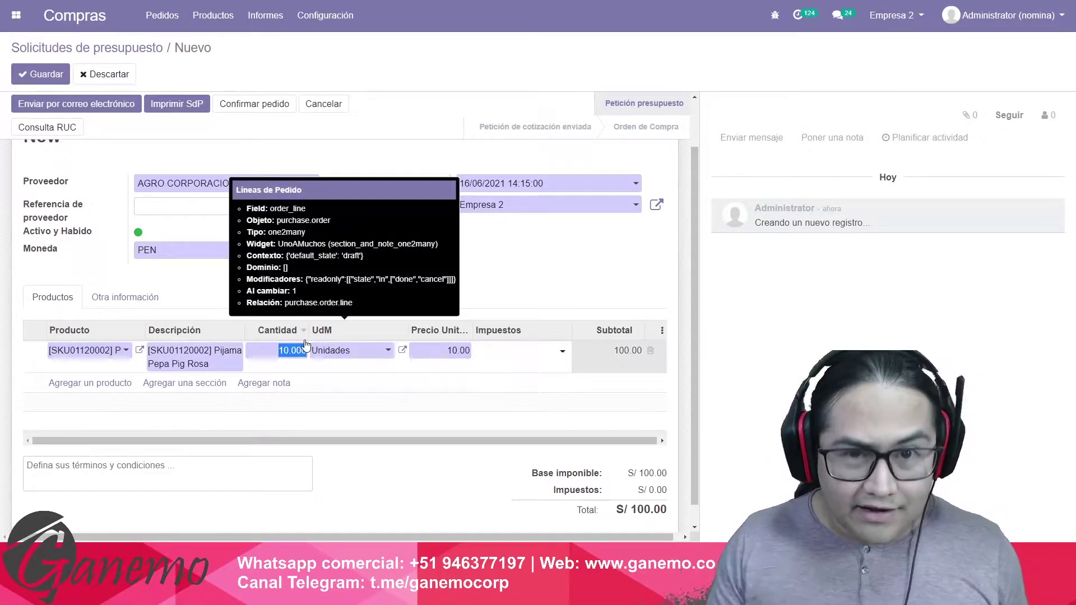
type("100")
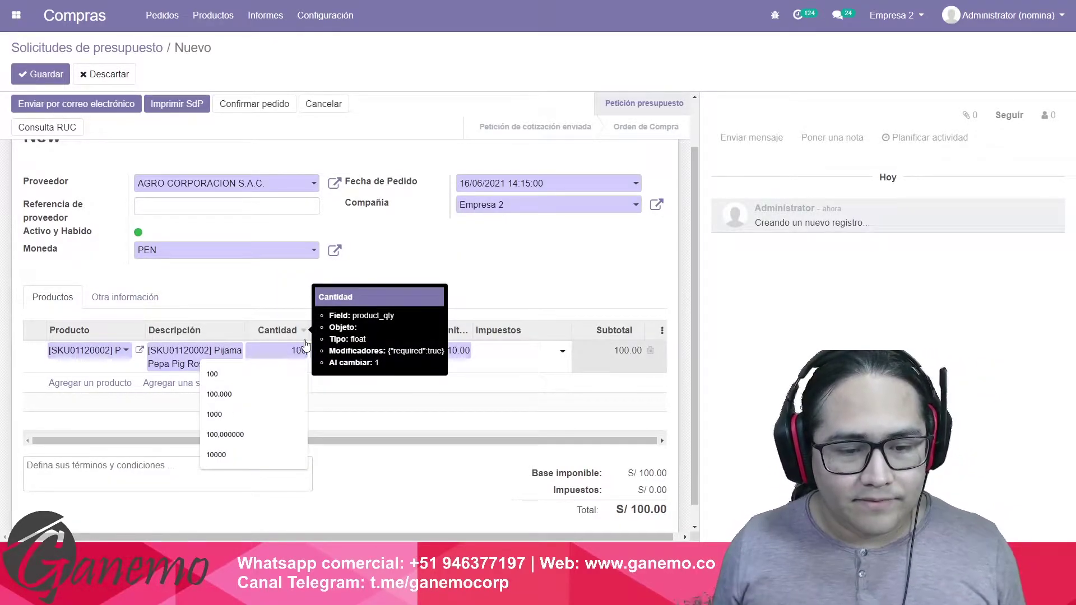
key("Tab")
key("Tab")
type("20")
left_click(439, 286)
left_click(504, 359)
left_click(497, 367)
left_click(456, 294)
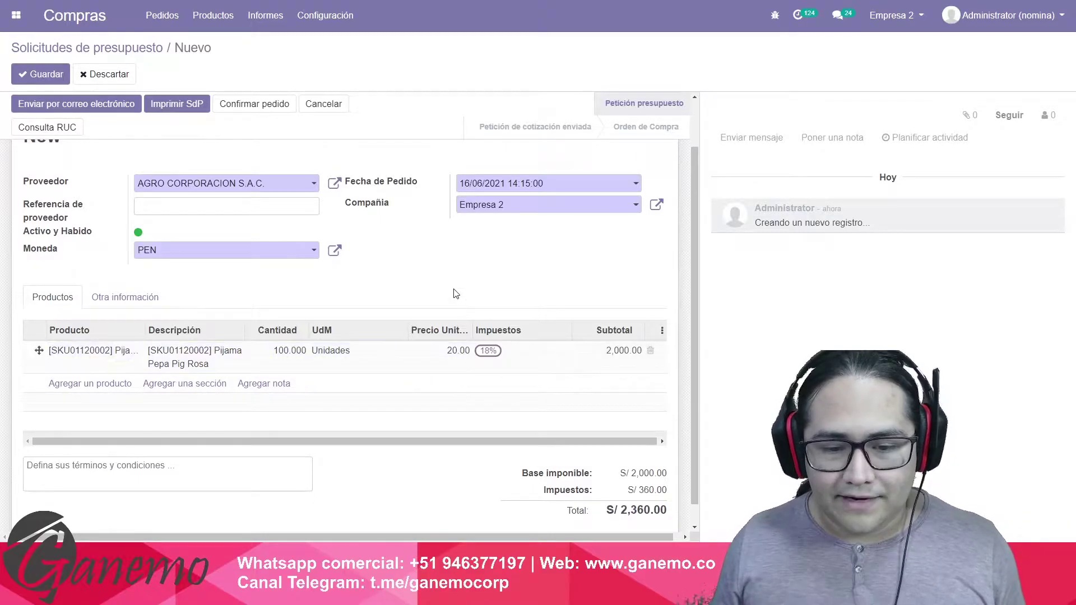
left_click(293, 350)
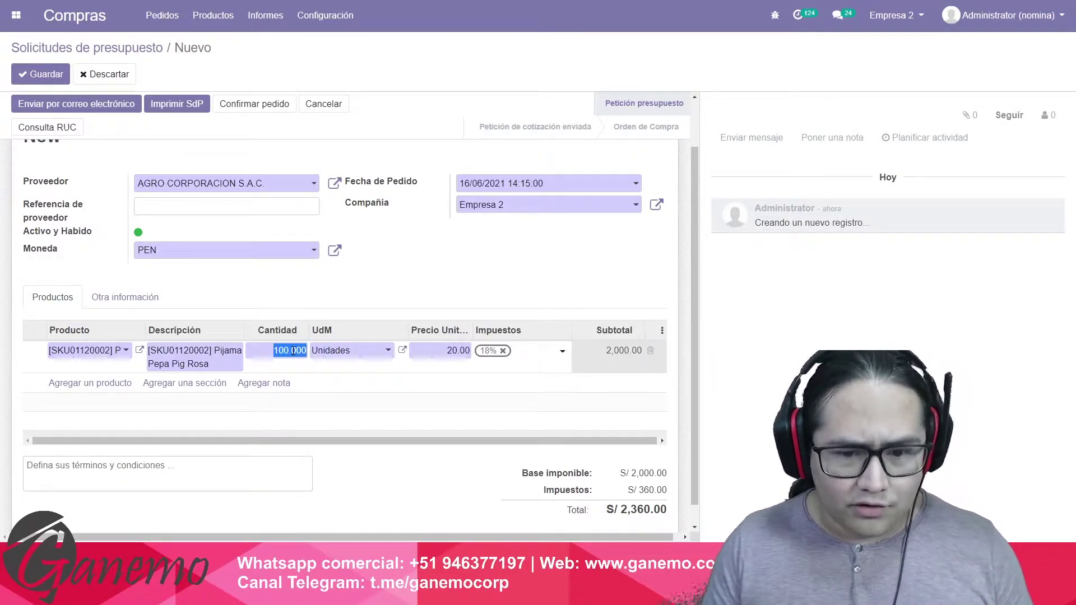
left_click(423, 296)
Add an Entero Motociclista Carrera line: 100 units at 20.00 with 18% tax.
left_click(109, 381)
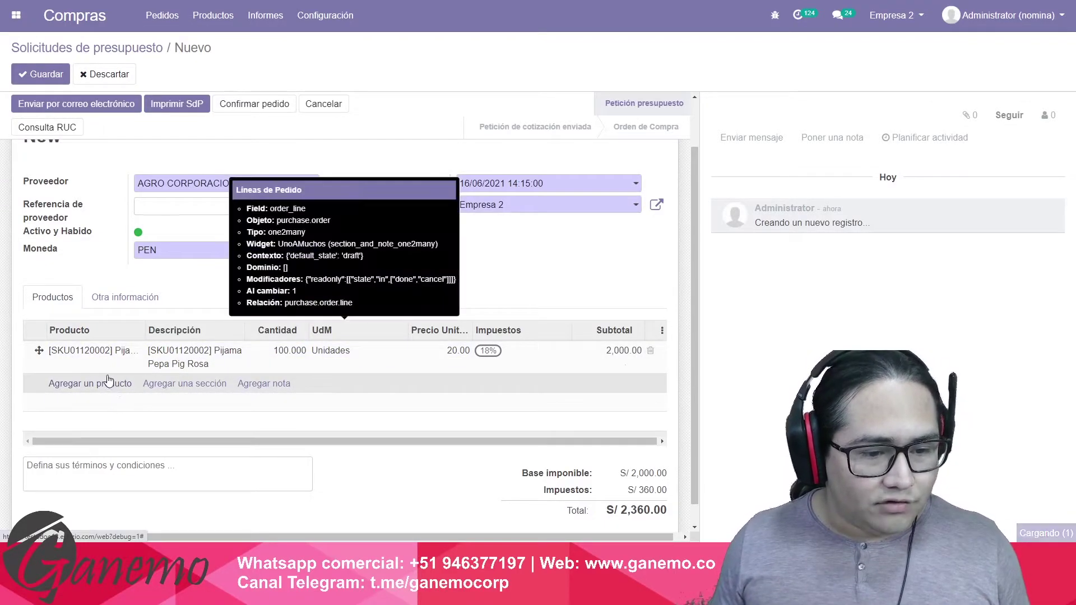
key("Down")
key("Up")
key("Return")
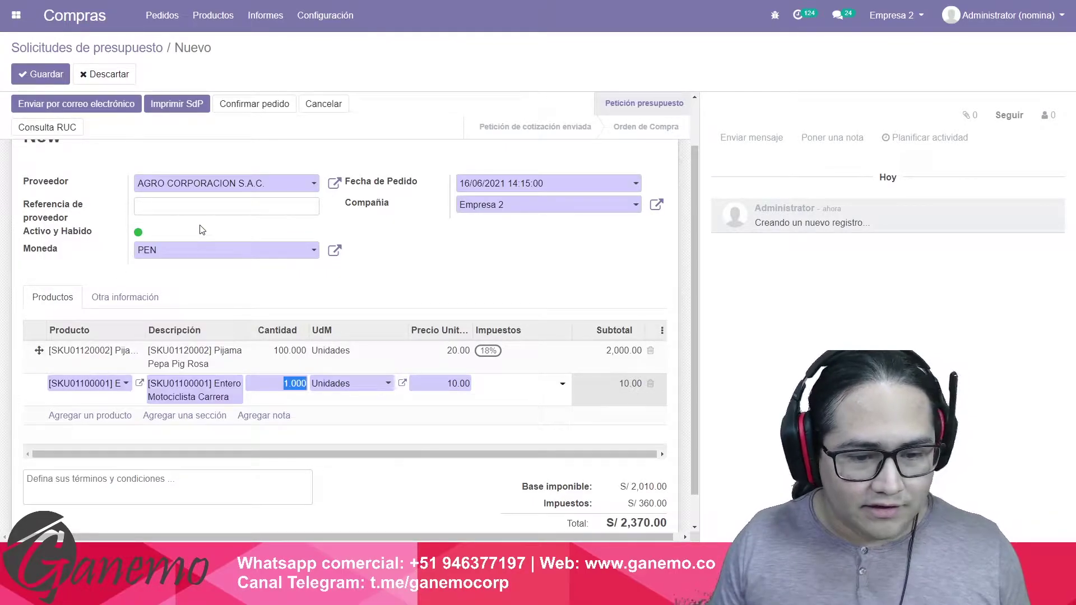
key("Tab")
type("100")
key("Tab")
key("Tab")
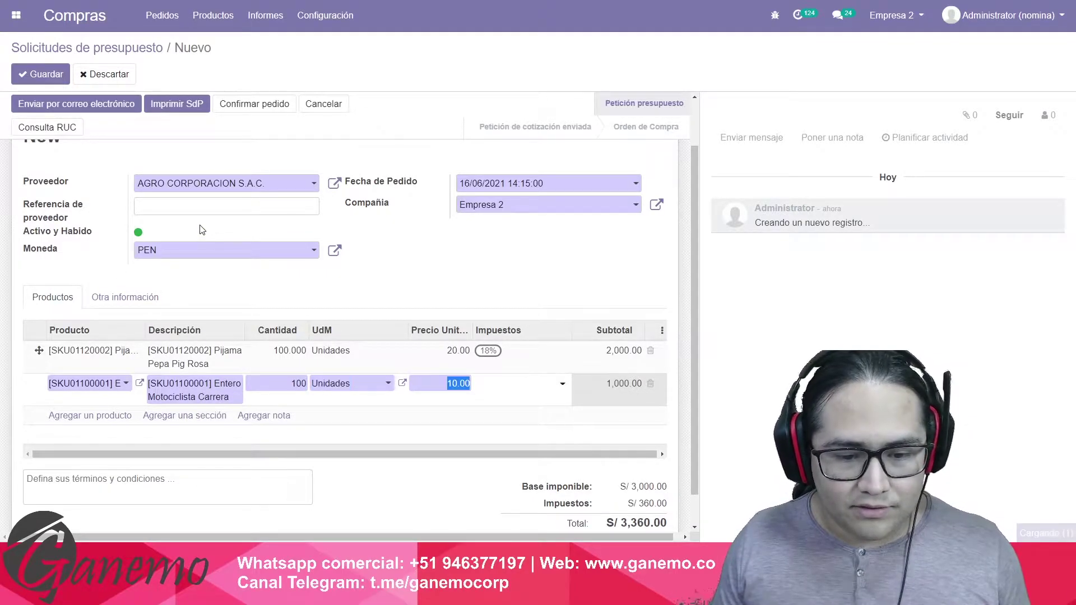
type("20")
key("Tab")
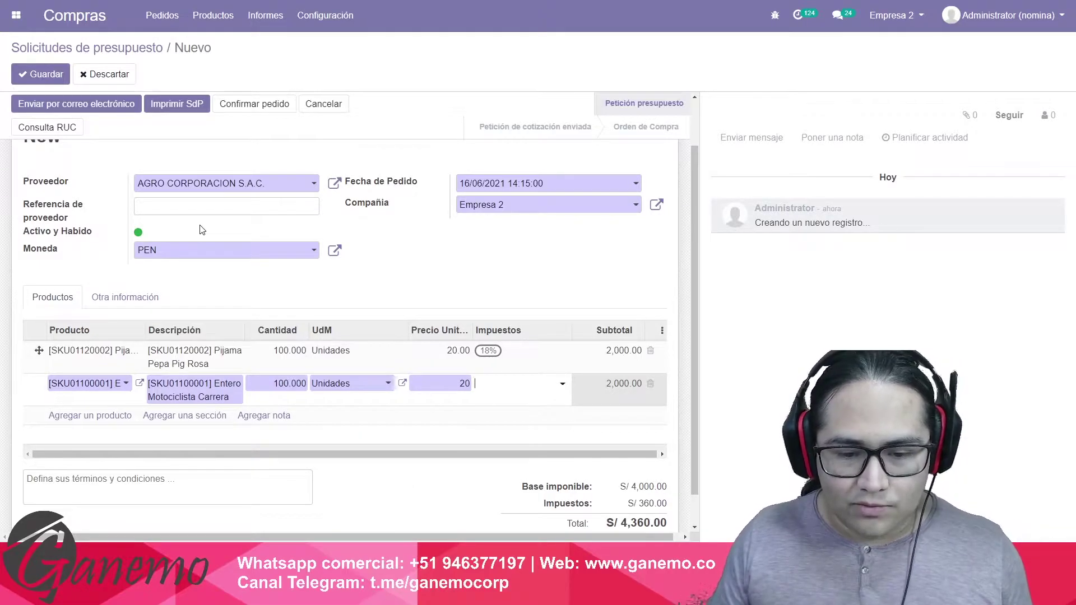
type("18")
key("Return")
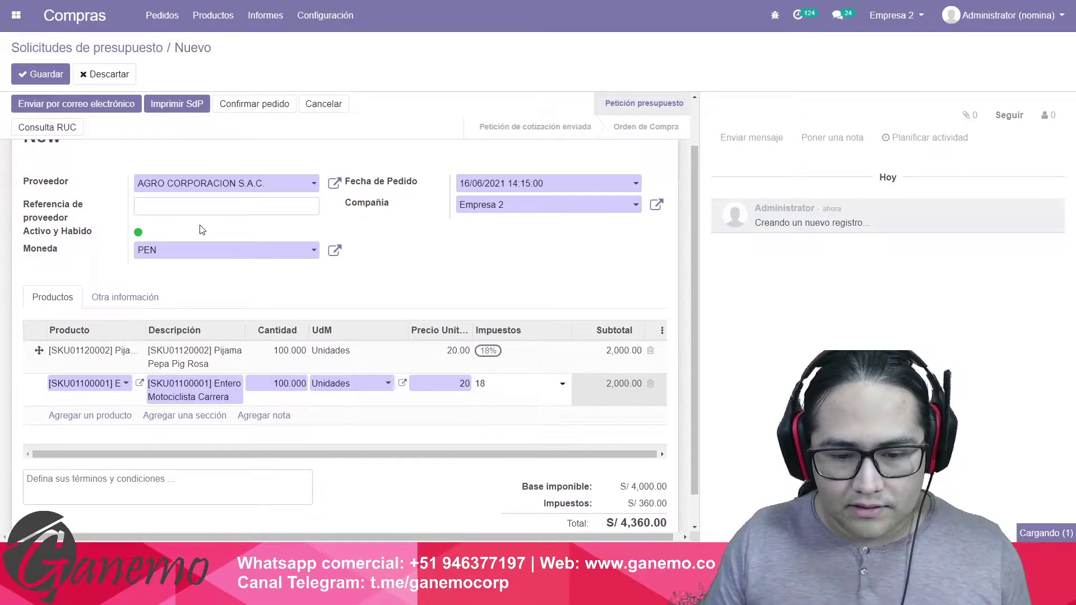
triple_click(439, 291)
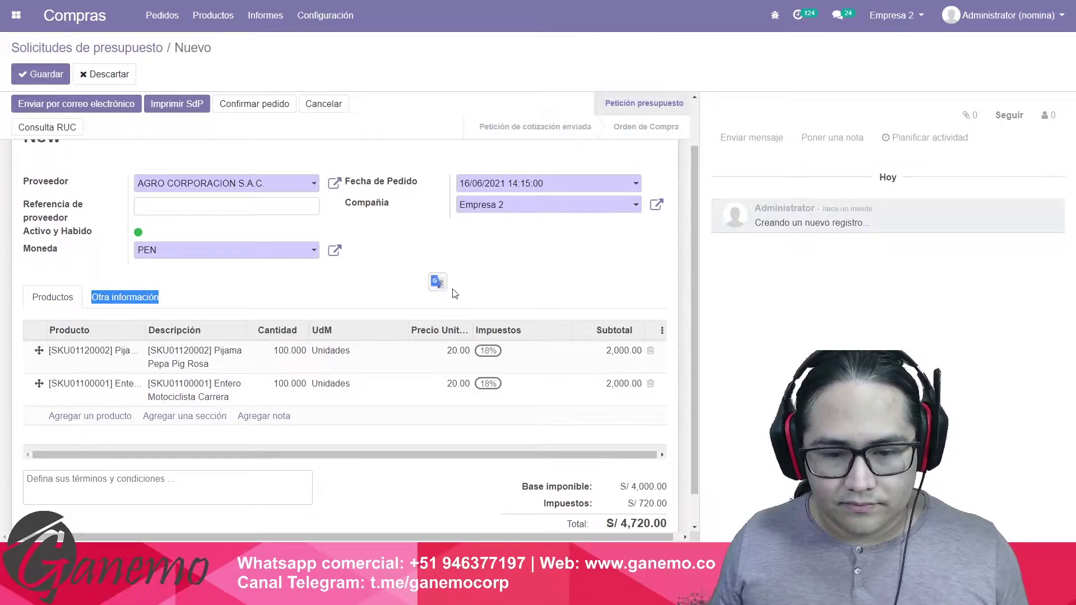
Save the request for quotation as P00037.
scroll(448, 291, "down", 1)
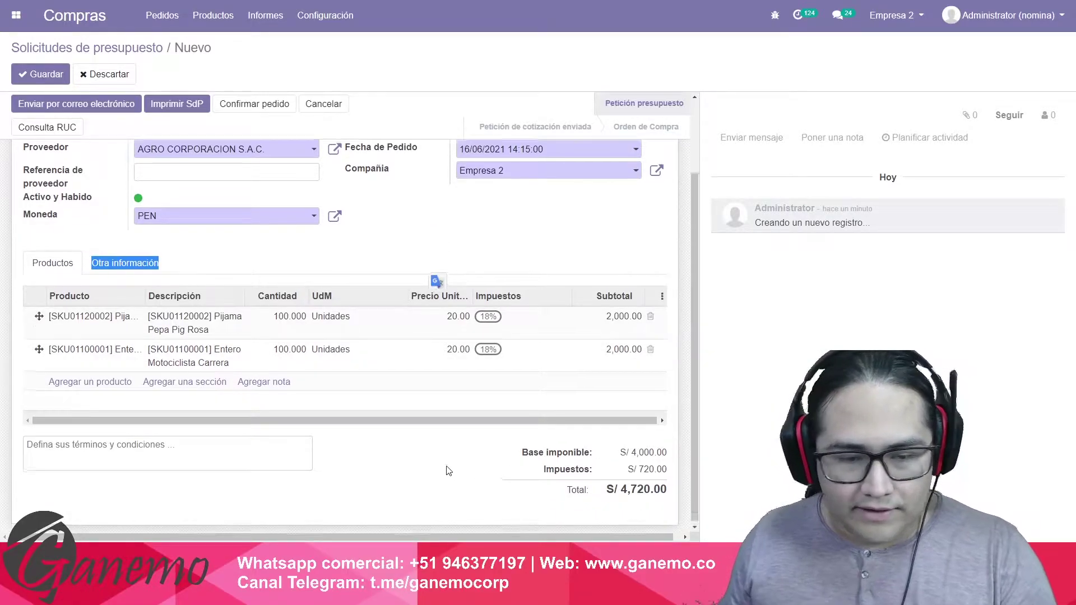
scroll(523, 463, "up", 3)
left_click(48, 72)
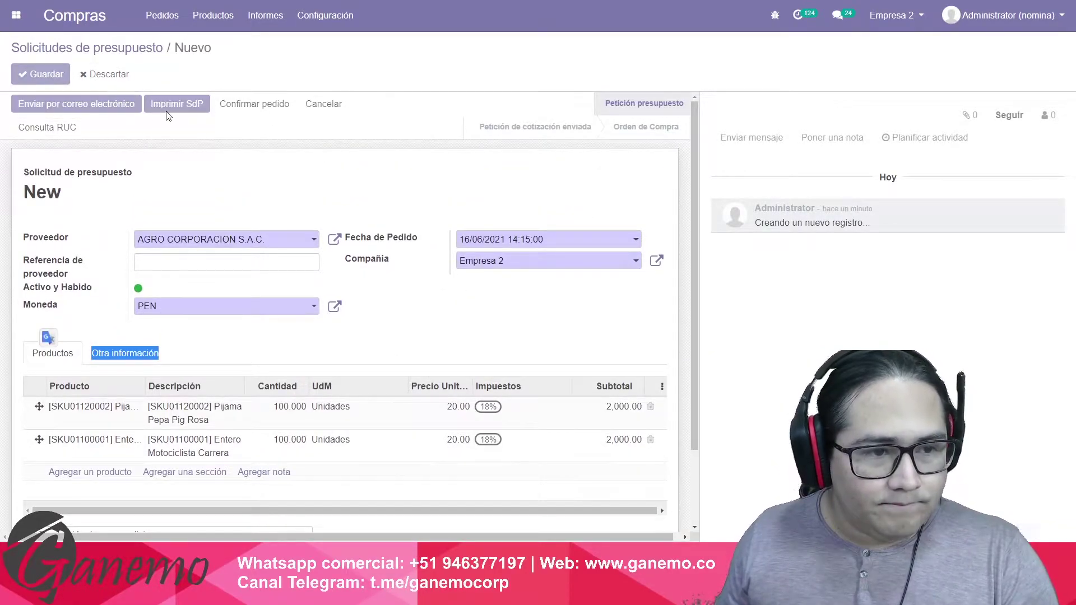
Confirm order P00037, validate receipt Empre/IN/00002 for all quantities, and go to Inventario.
left_click(248, 104)
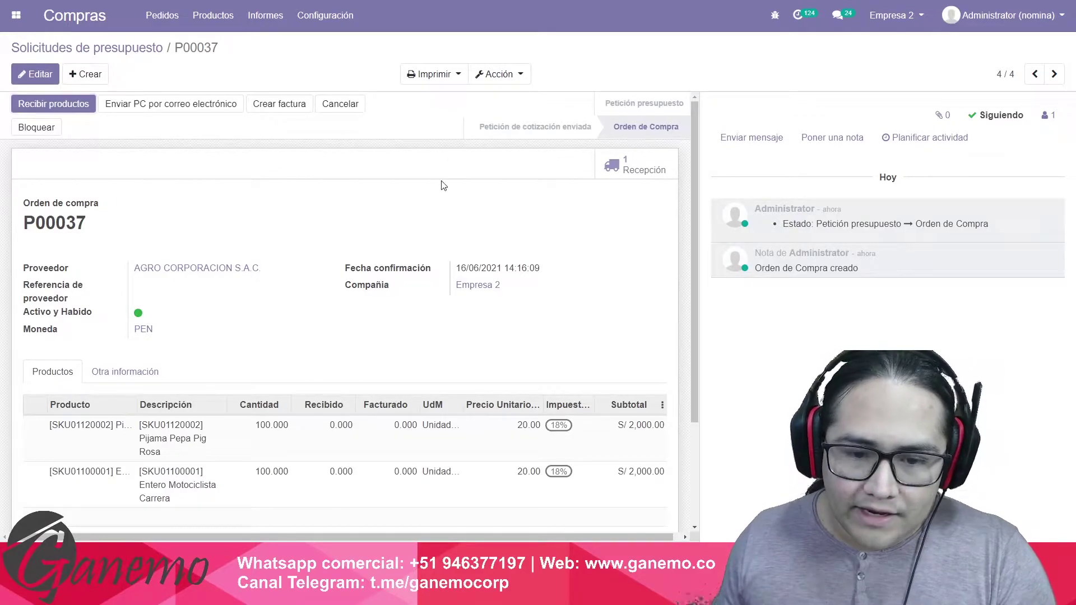
left_click(643, 170)
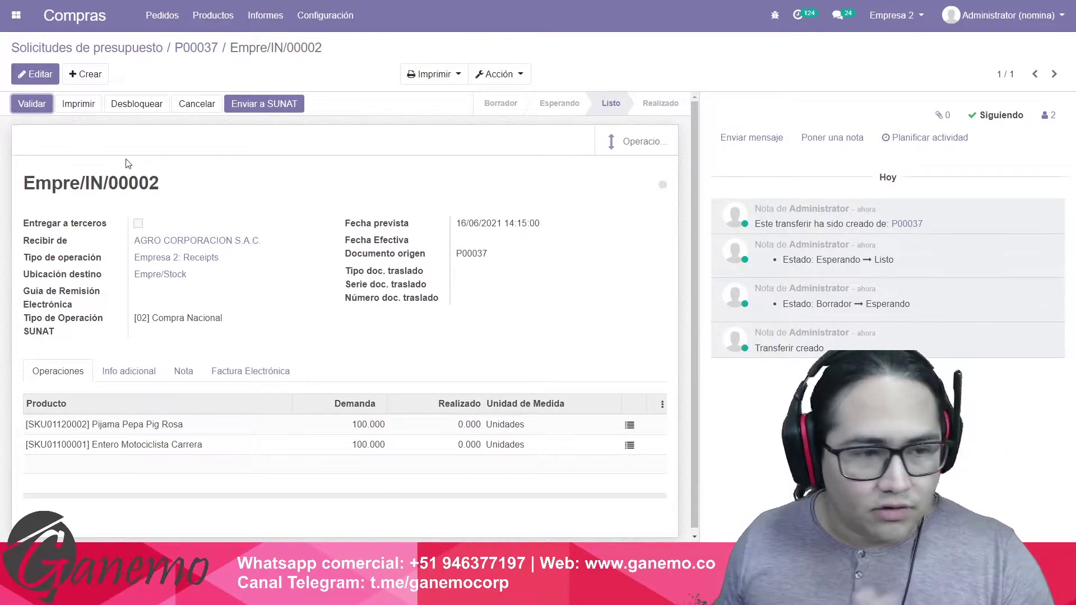
left_click(32, 104)
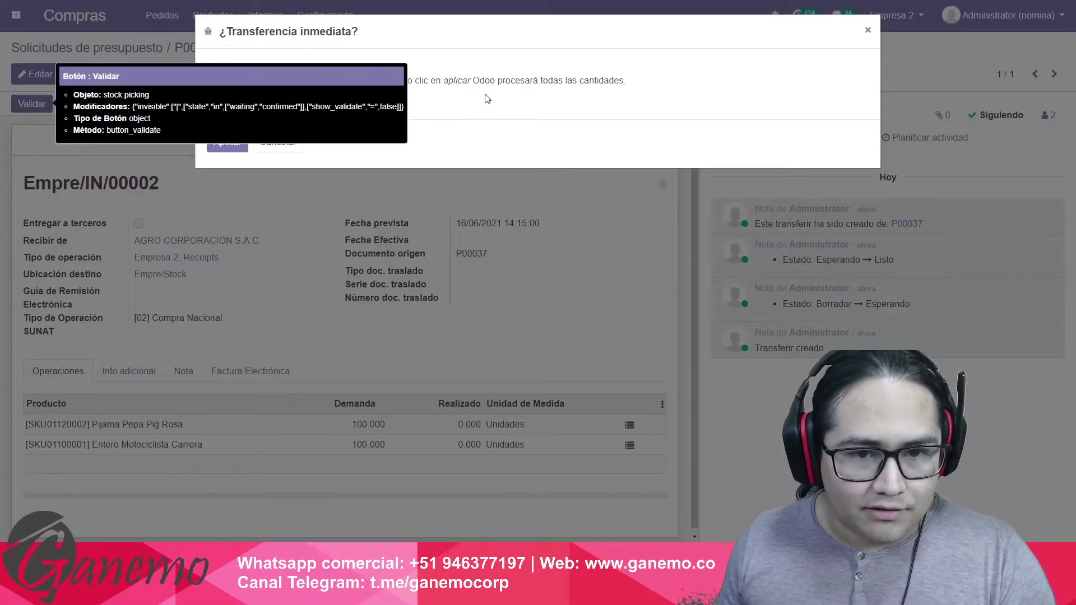
left_click(223, 141)
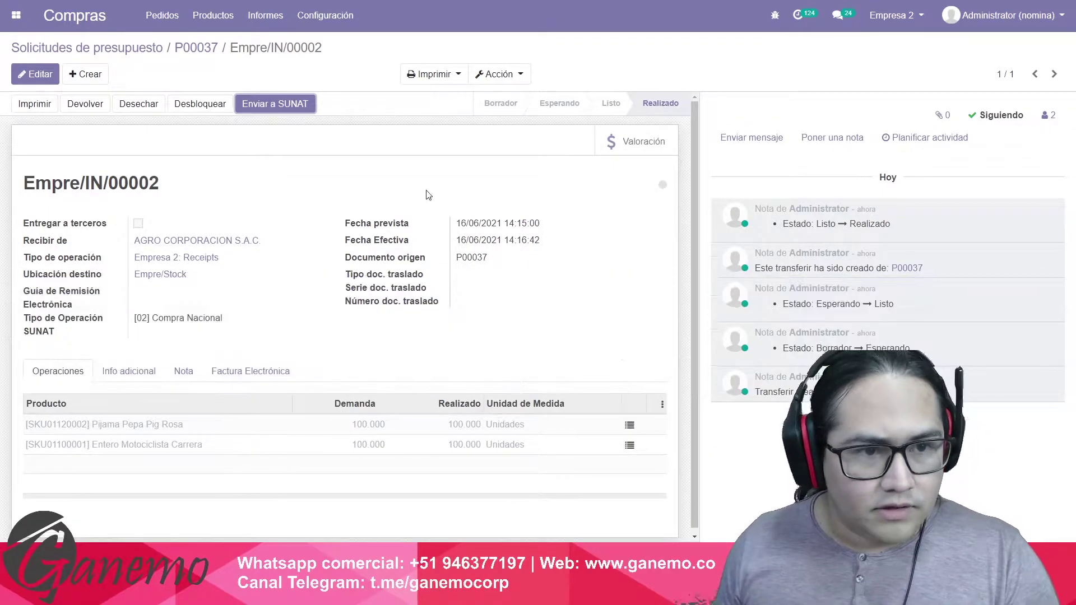
left_click(16, 15)
left_click(396, 279)
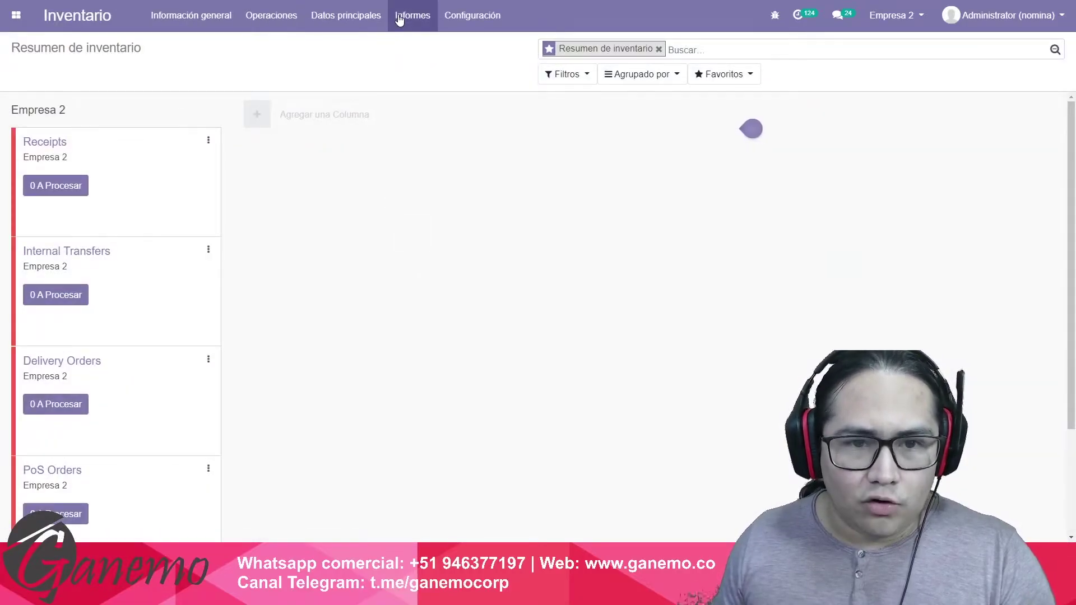
Open Valoración del inventario and inspect valuation lines for Entero Motociclista Carrera and Pijama Pepa Pig Rosa.
left_click(401, 16)
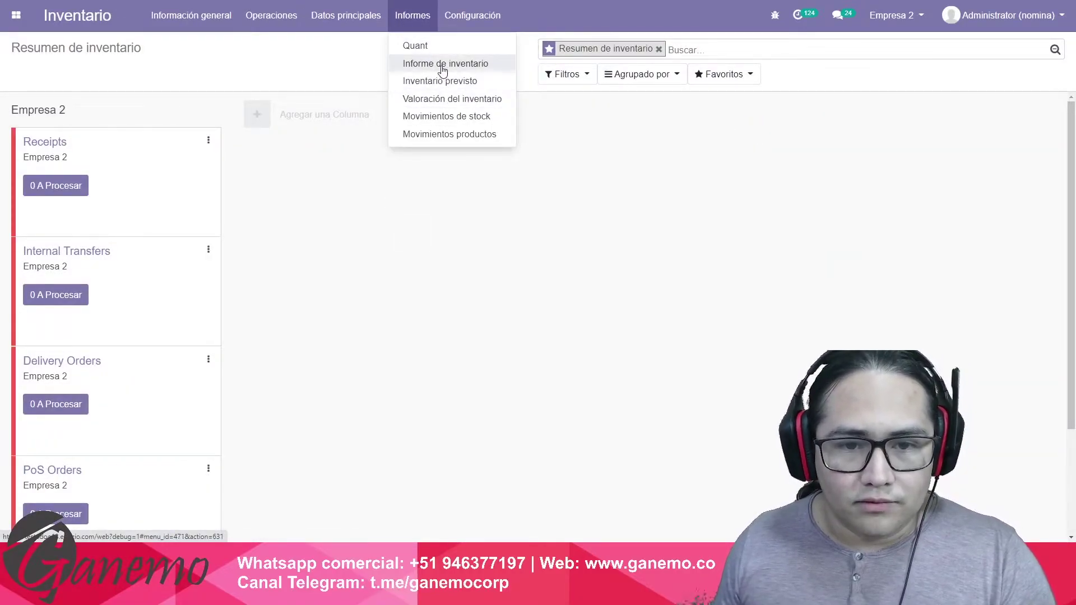
left_click(452, 100)
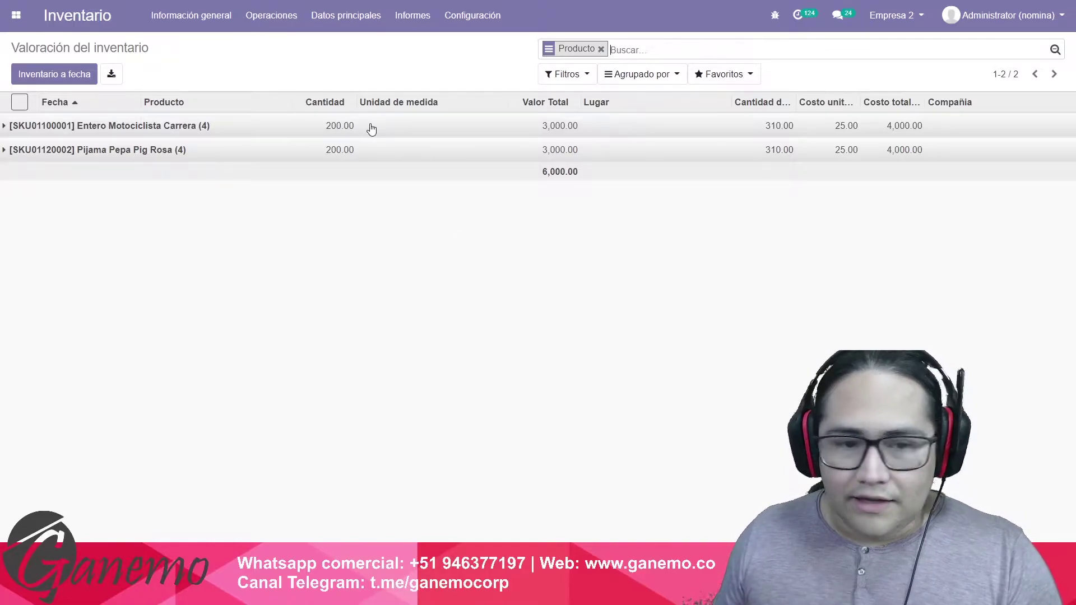
left_click(344, 127)
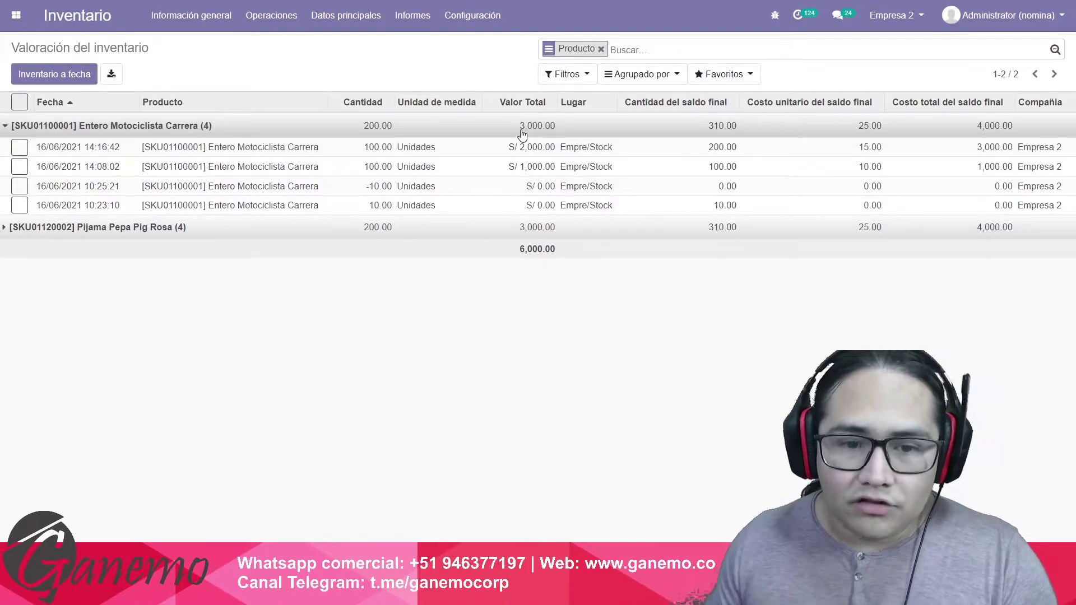
left_click(501, 126)
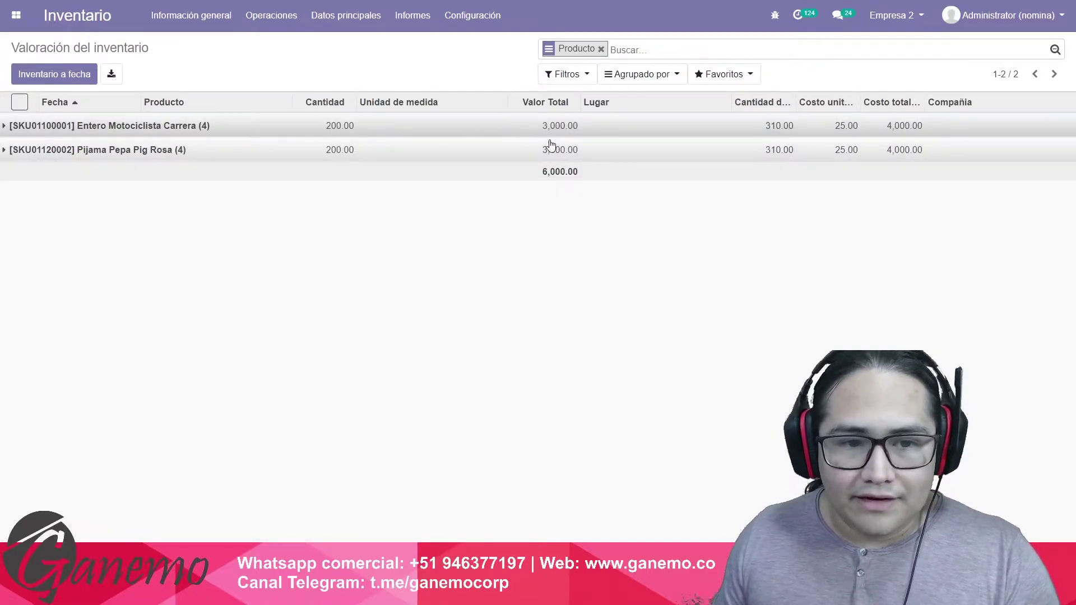
left_click(514, 126)
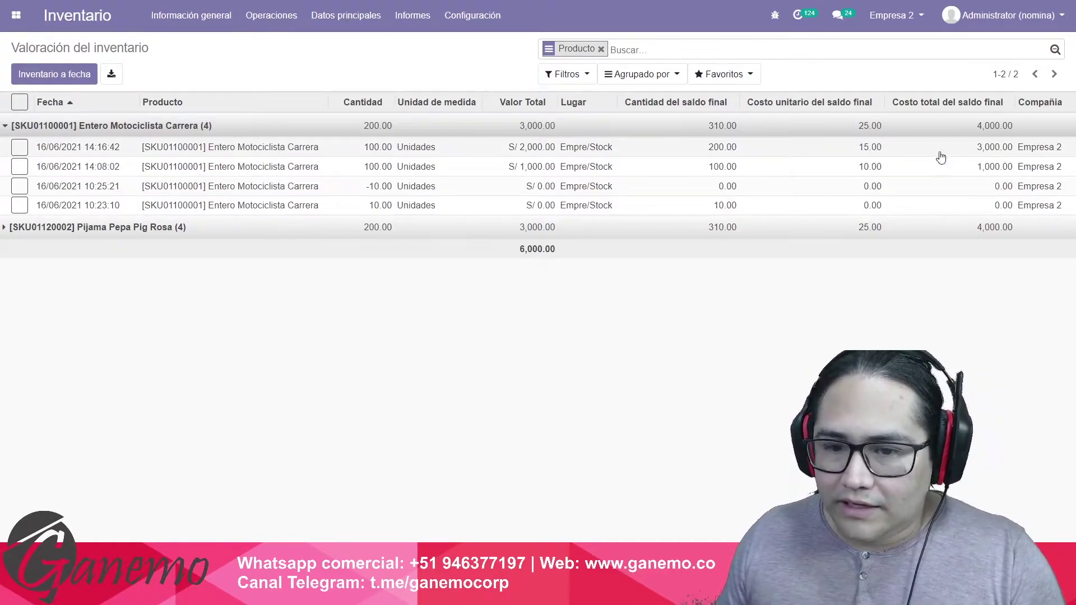
left_click(410, 134)
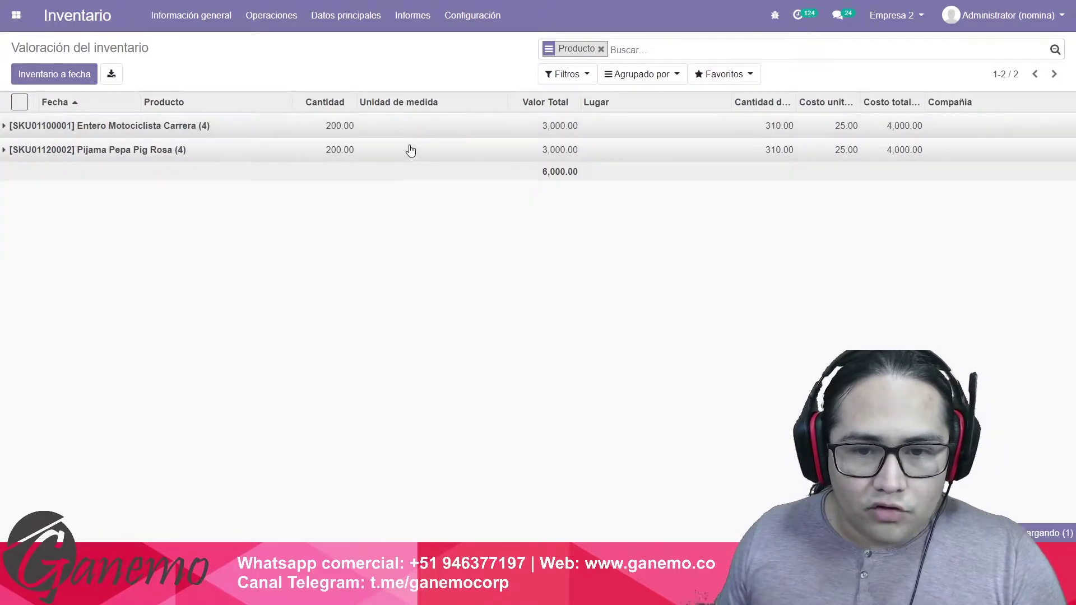
left_click(410, 150)
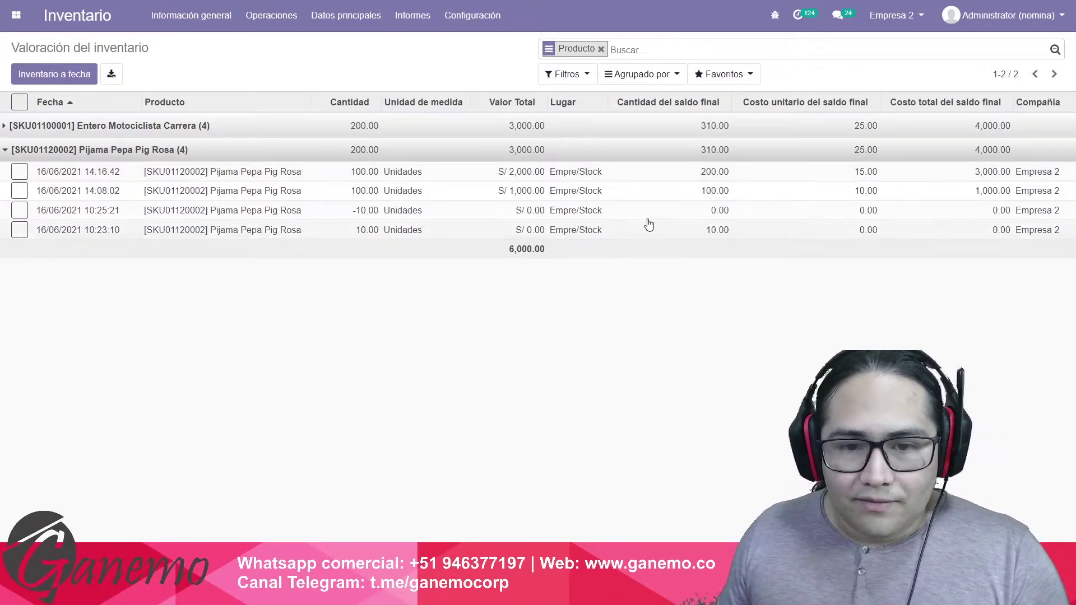
left_click(420, 156)
left_click(413, 16)
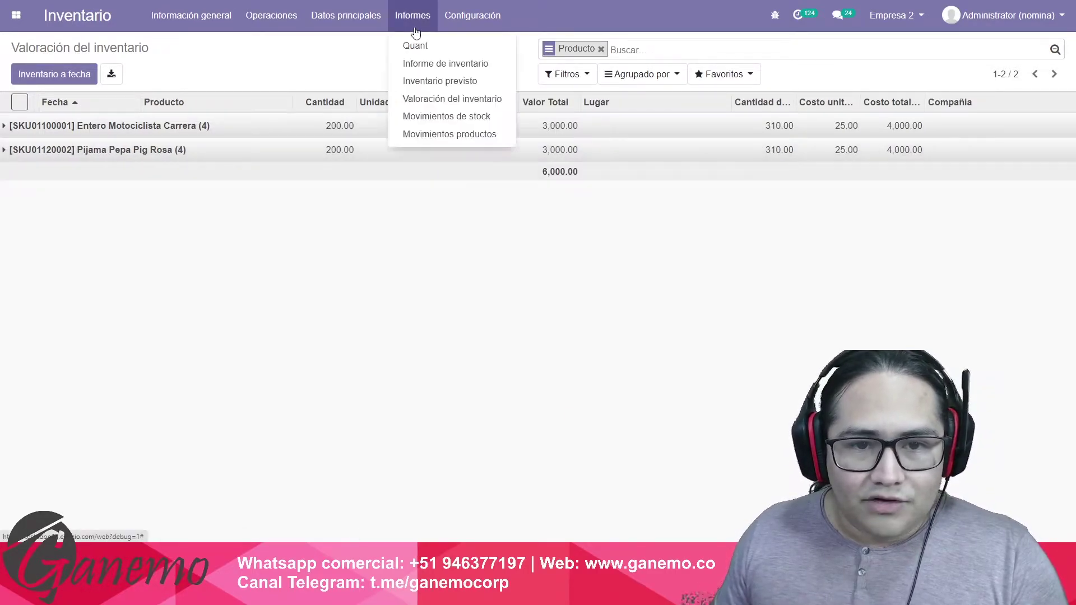
Review the Informe de inventario: 200.00 units valued 3,000.00 per product, then go home.
left_click(440, 65)
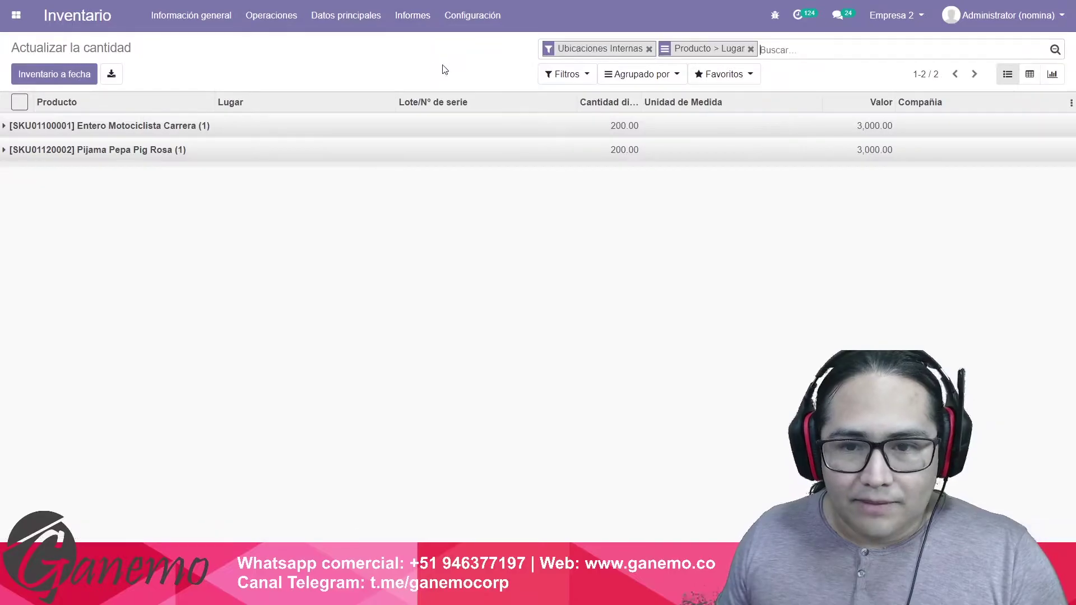
left_click_drag(473, 50, 922, 250)
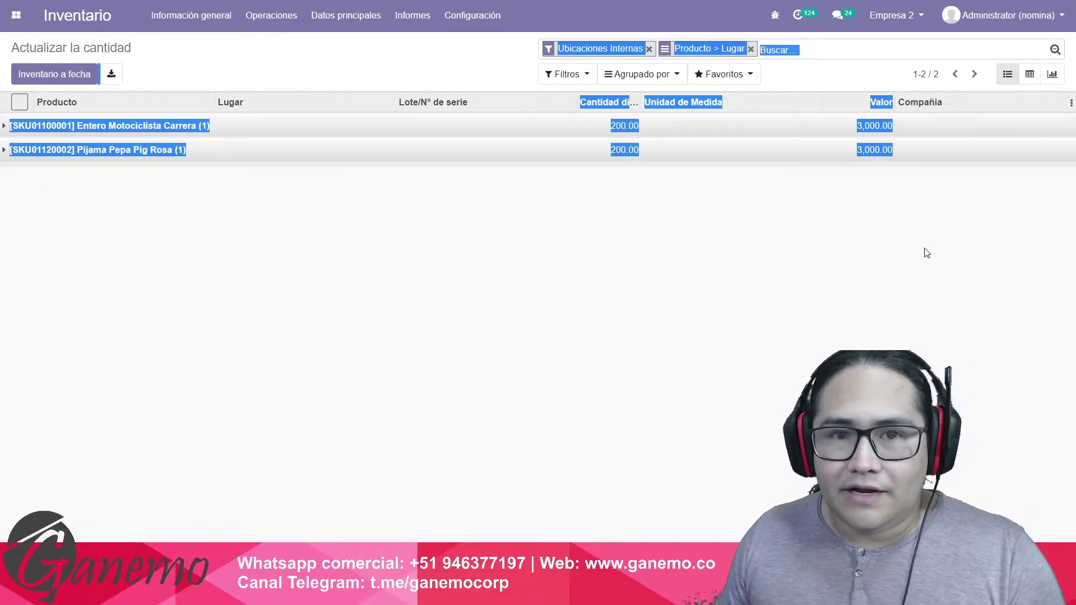
left_click(785, 297)
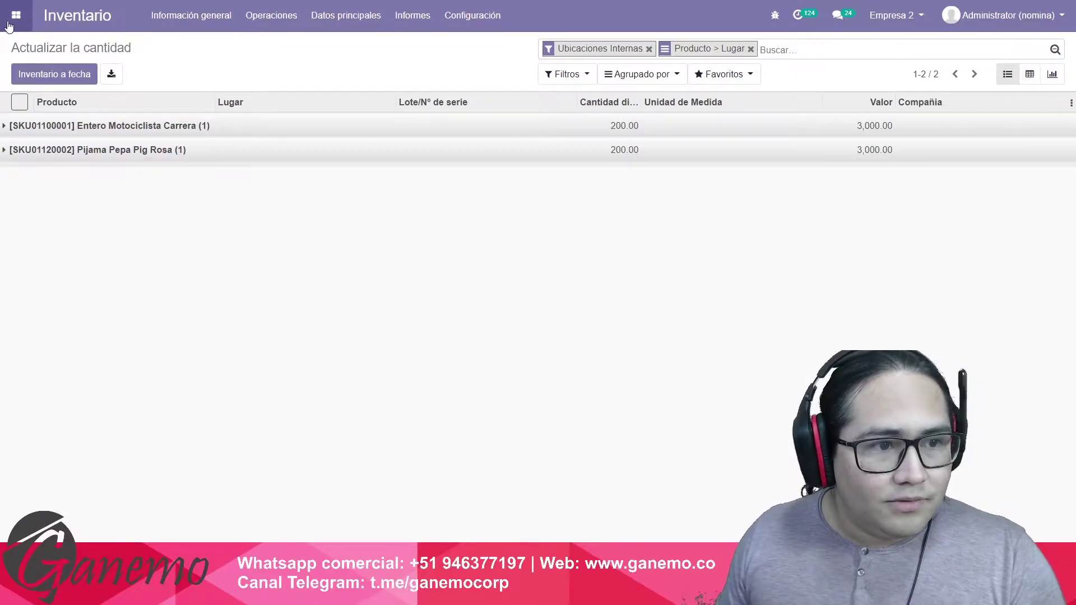
left_click(15, 15)
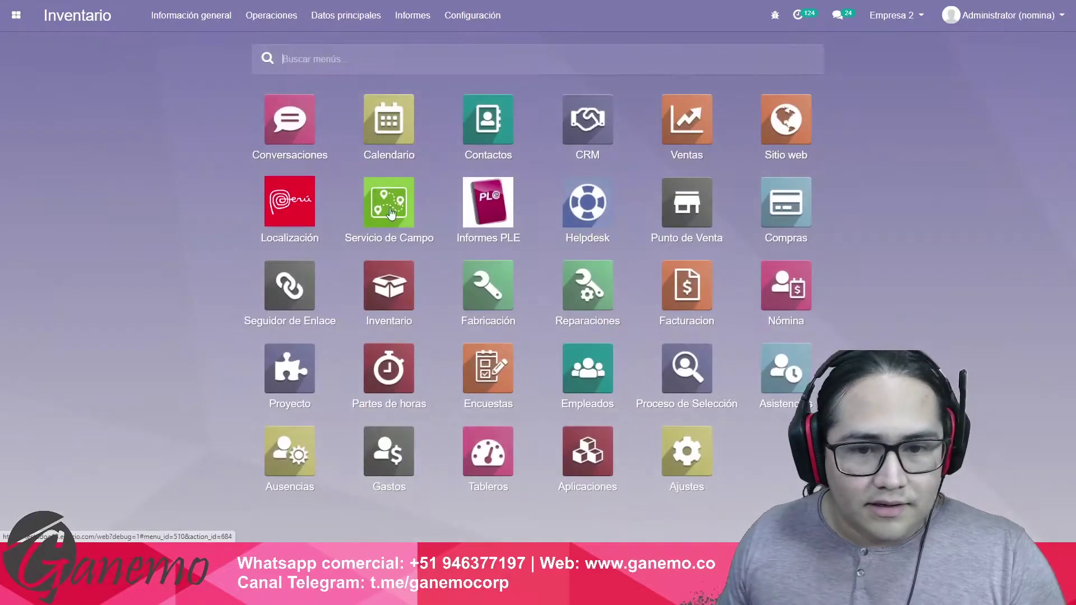
On P00037's vendor bill, set document type Factura, series F001 and Correlativo 00001254.
left_click(786, 203)
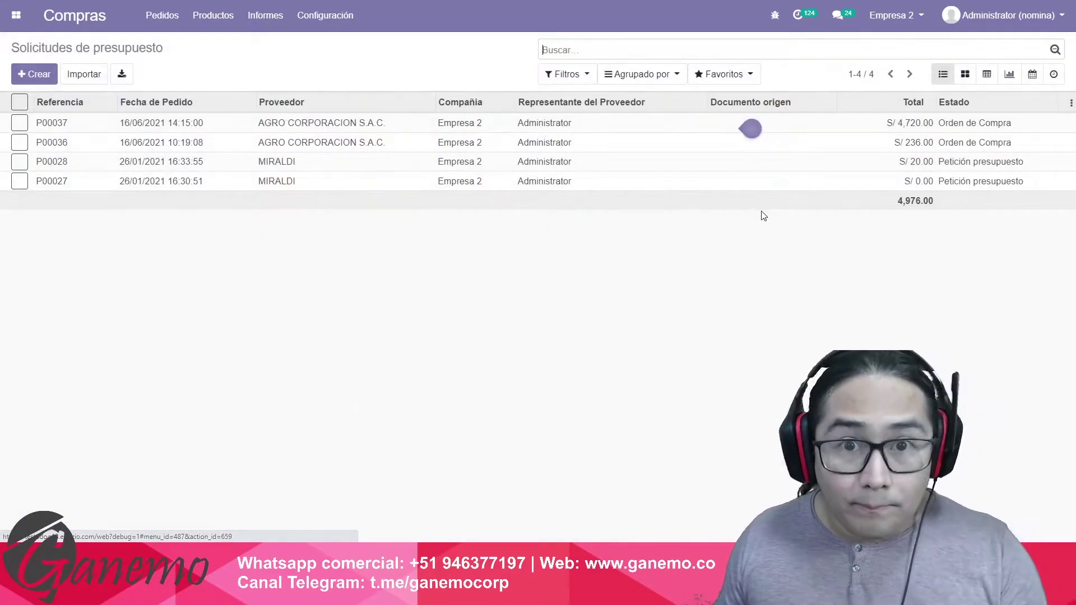
left_click(274, 123)
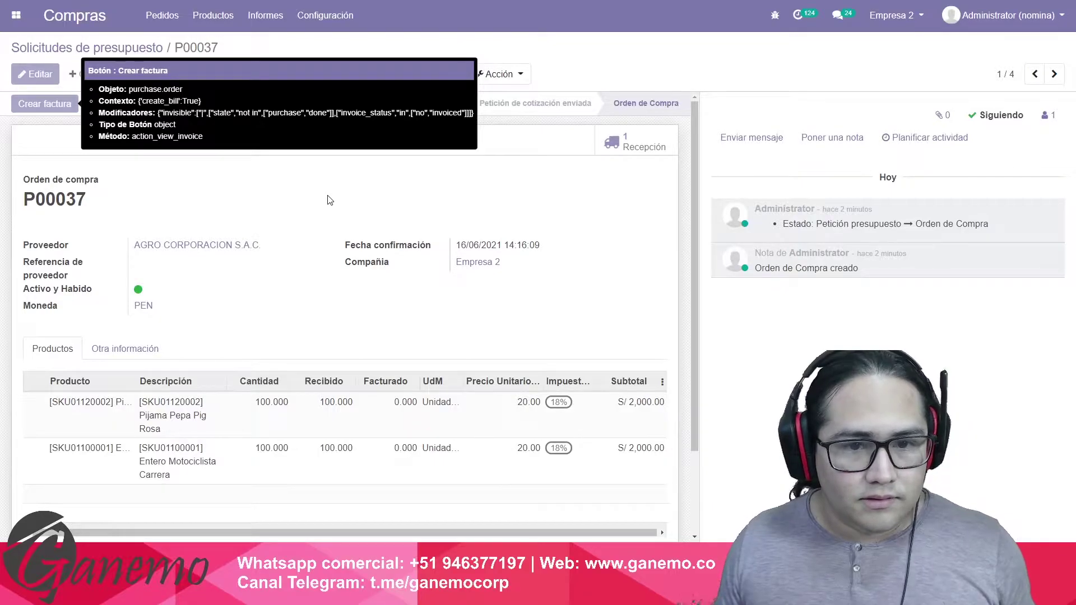
left_click(244, 294)
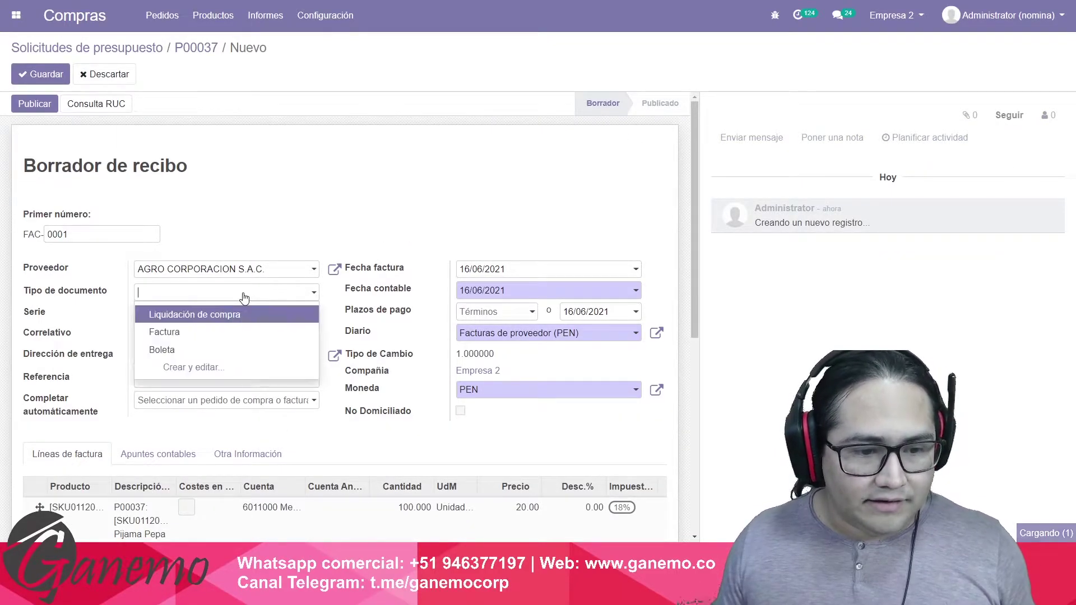
type("f")
key("Return")
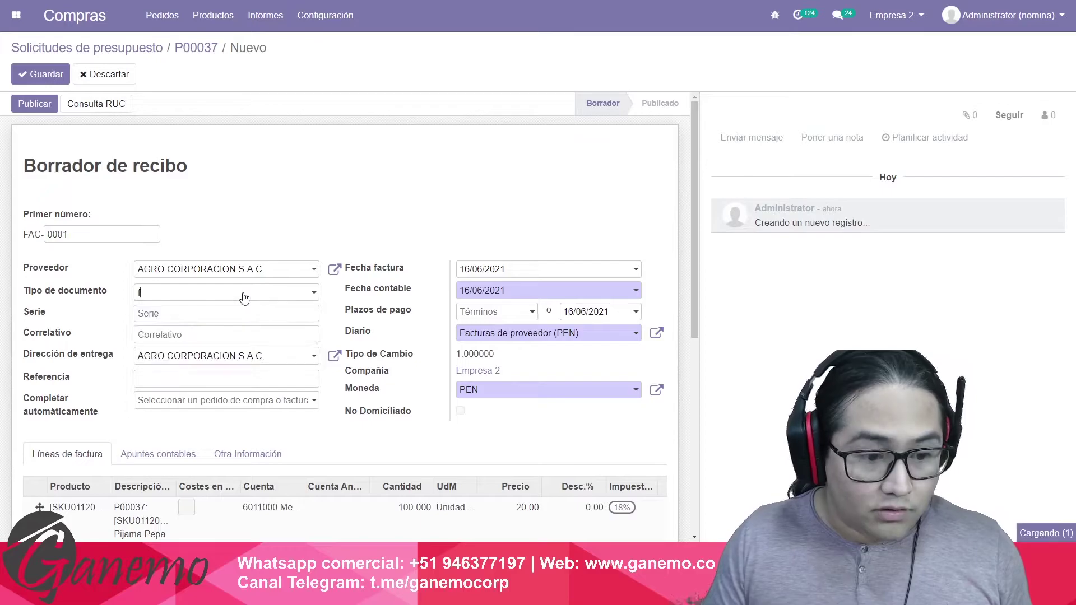
left_click(222, 315)
type("0001")
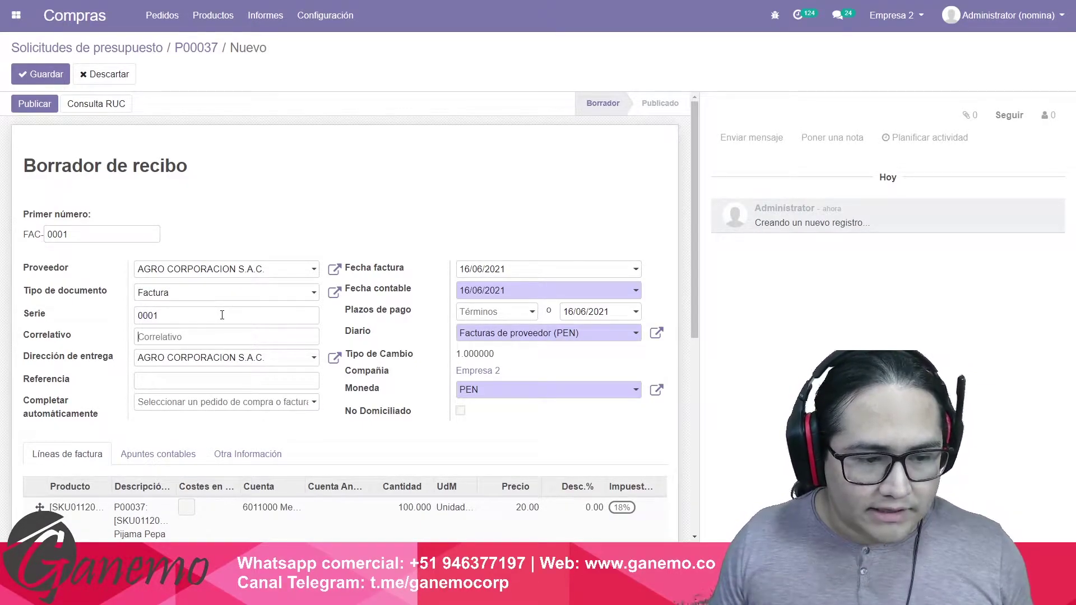
key("Tab")
type("000012")
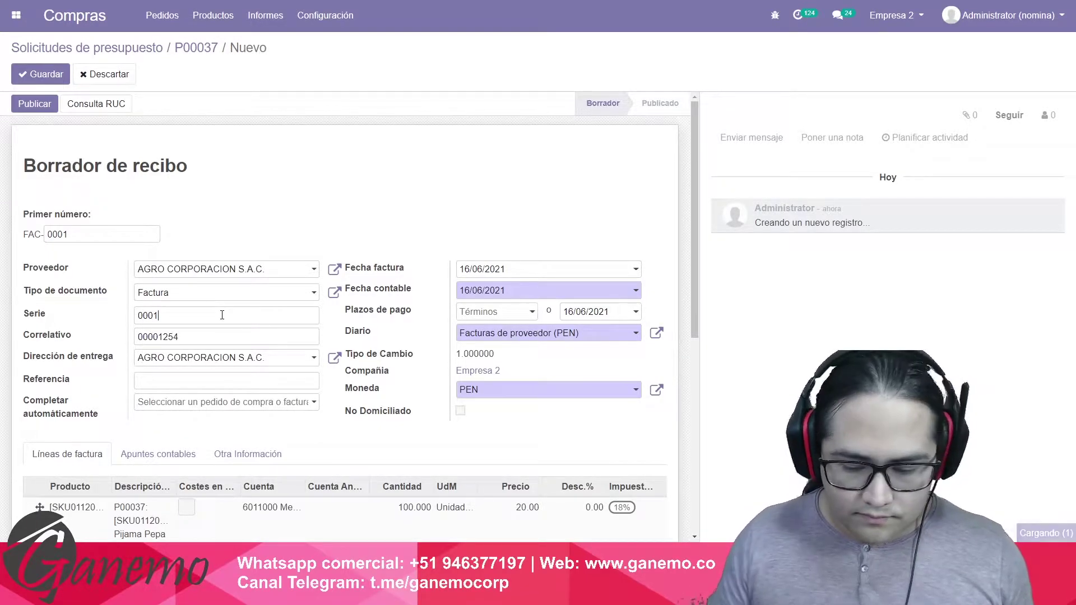
key("Tab")
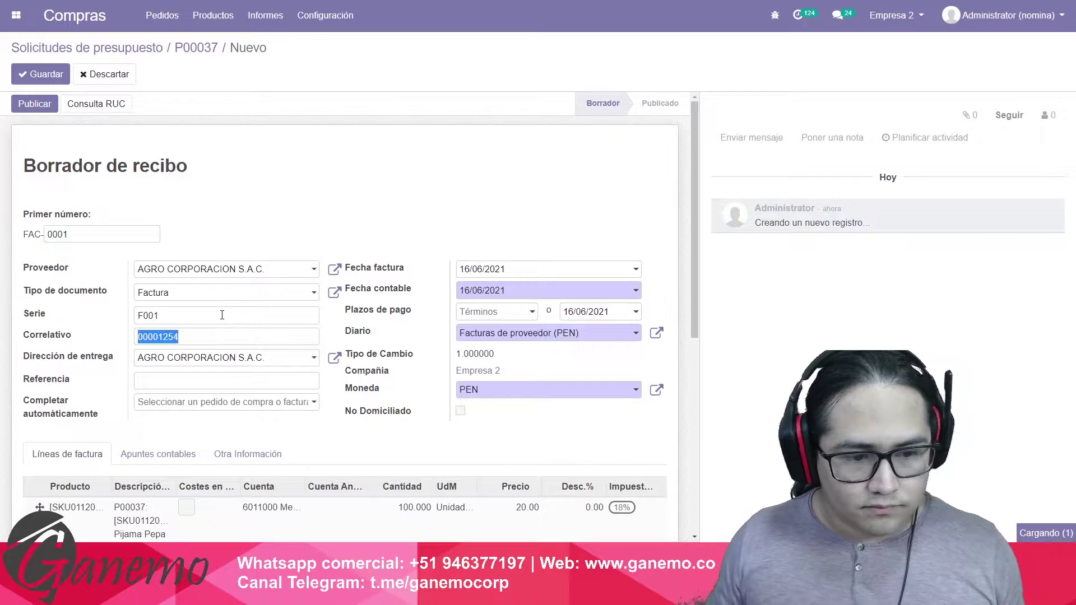
Pick the invoice date, post and save the bill, and return to P00037.
scroll(518, 196, "down", 2)
left_click(516, 157)
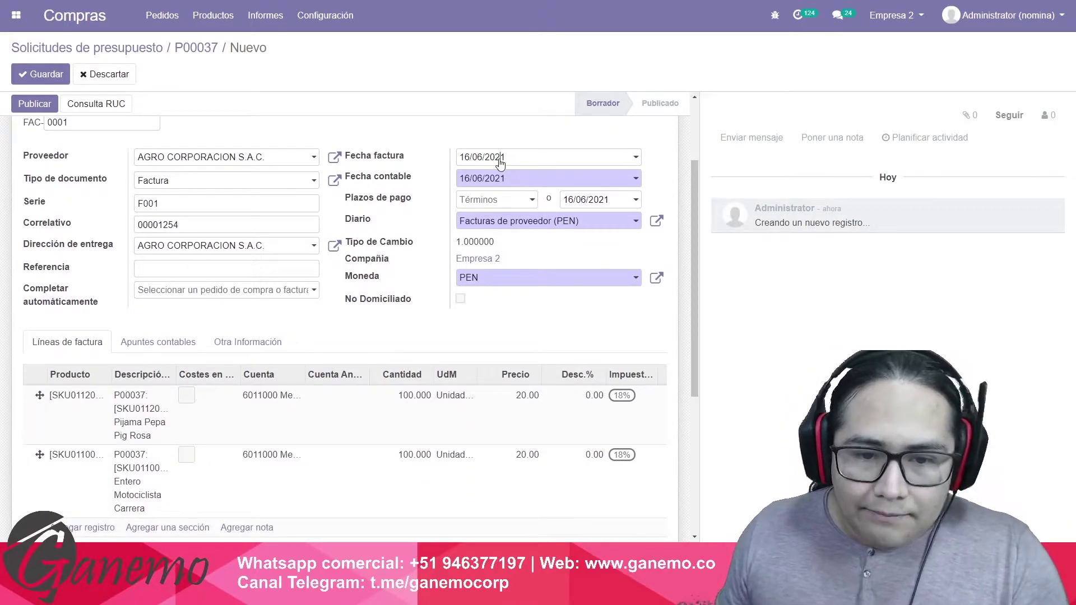
left_click(541, 265)
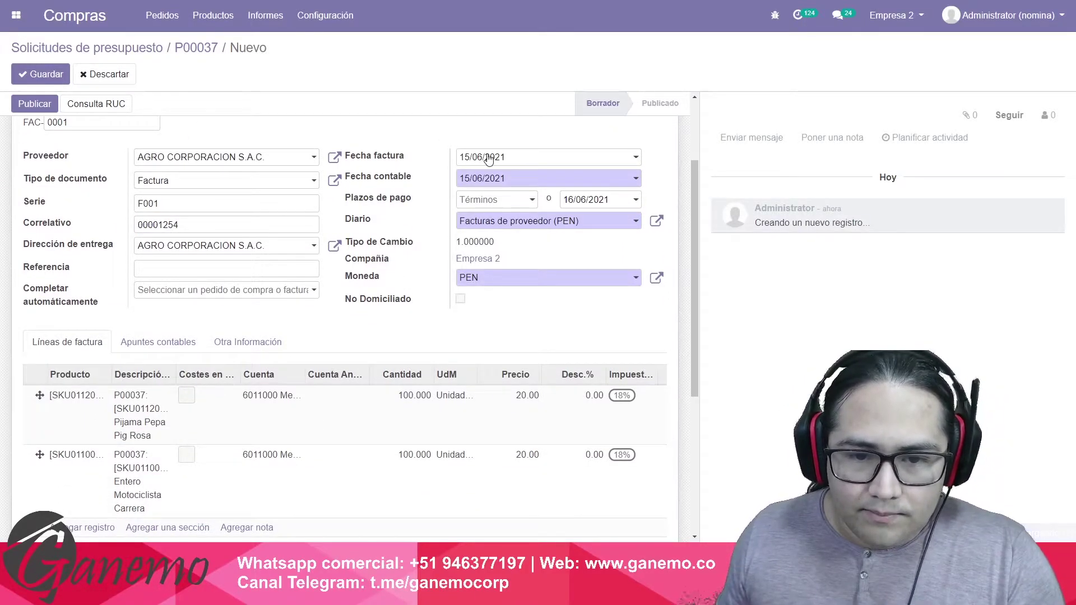
left_click(487, 159)
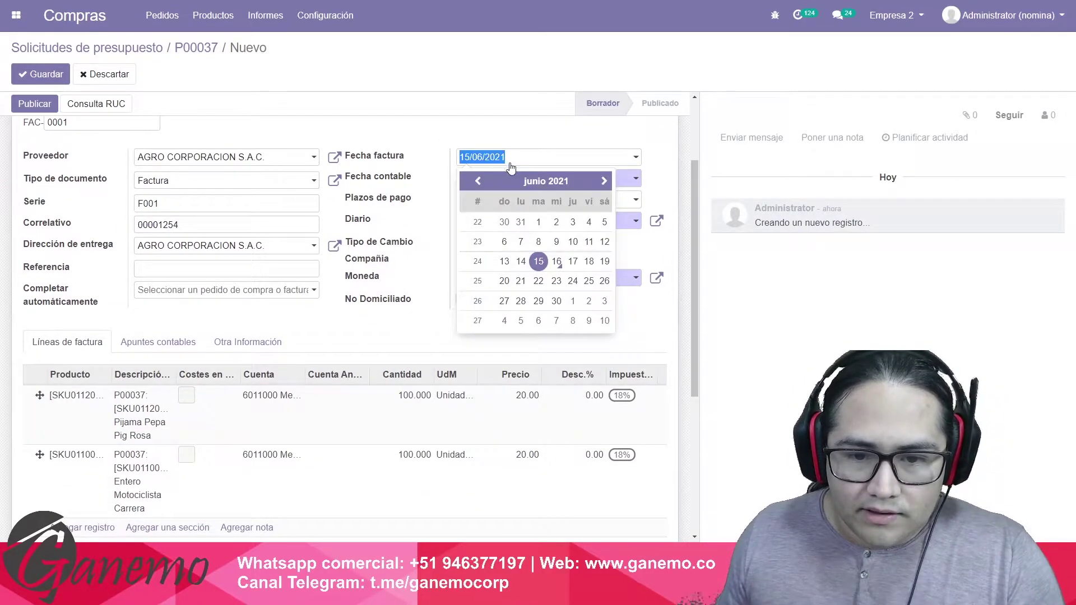
left_click(540, 262)
scroll(338, 247, "down", 5)
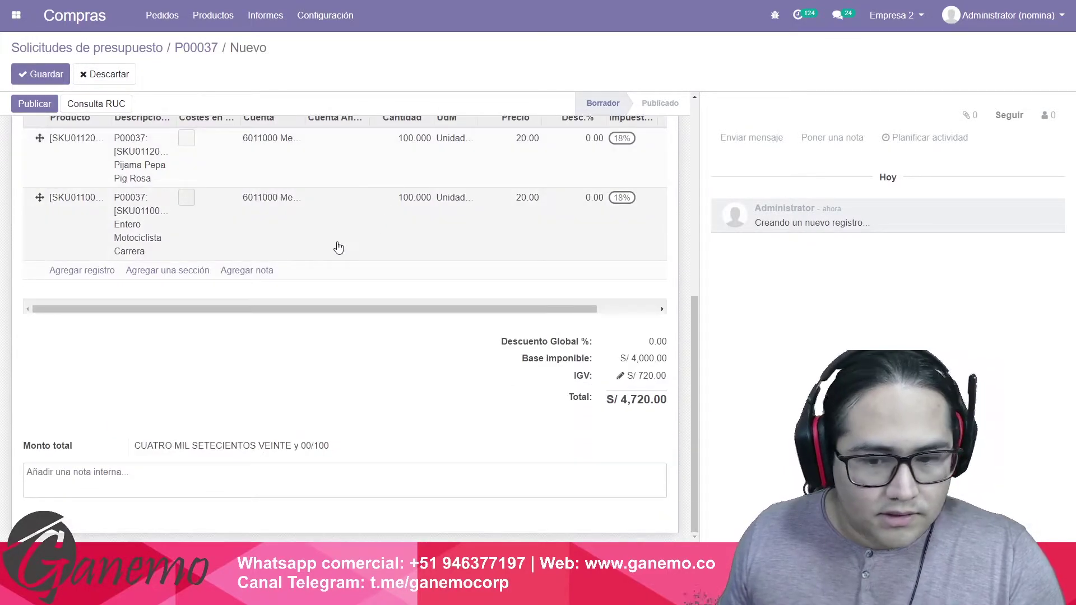
scroll(338, 247, "up", 5)
left_click(33, 104)
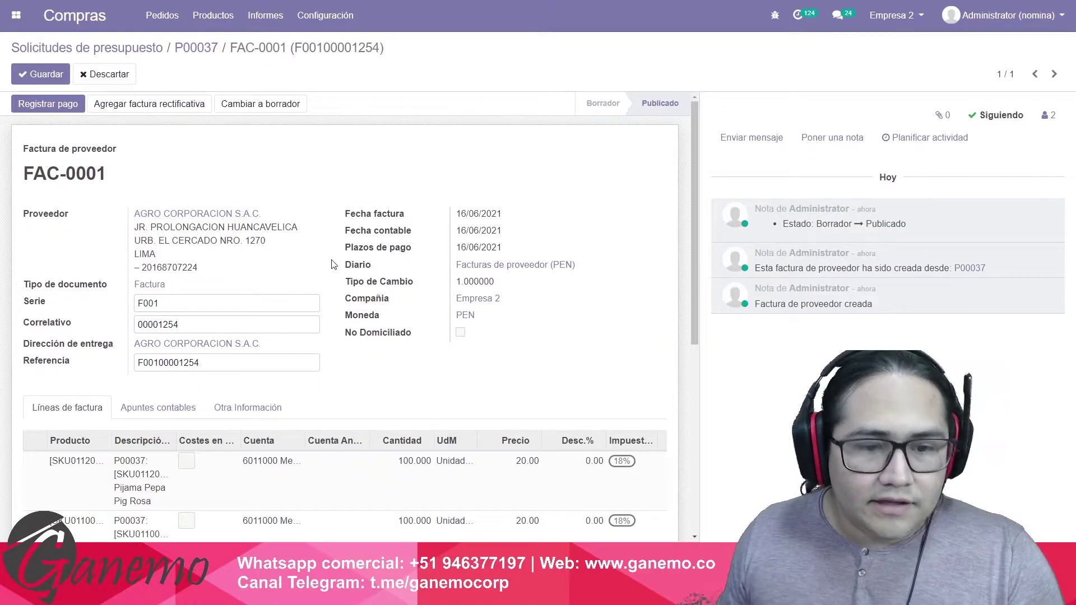
left_click(40, 74)
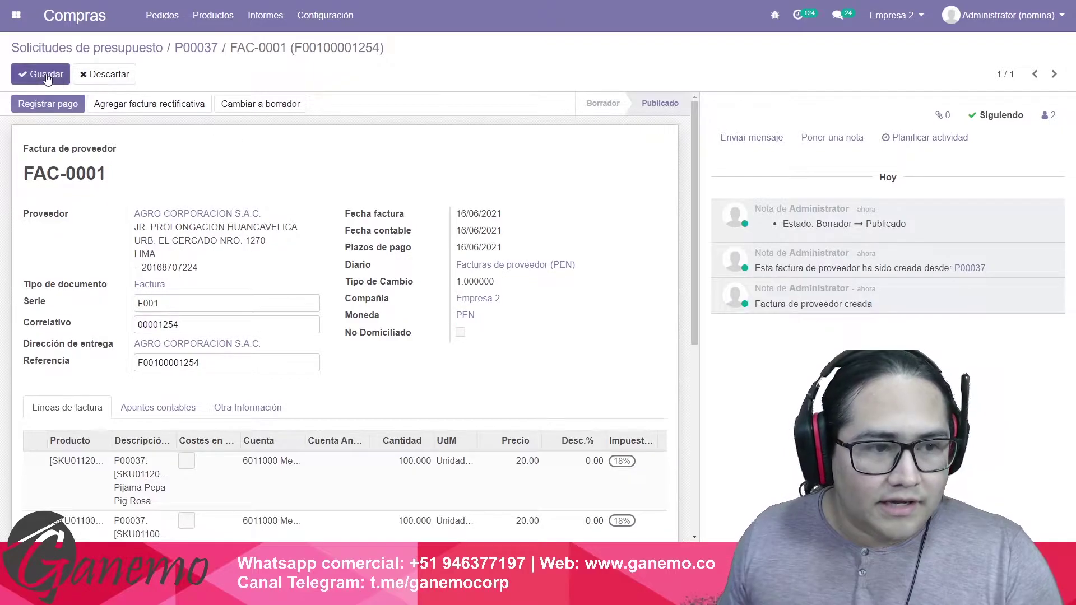
left_click(207, 48)
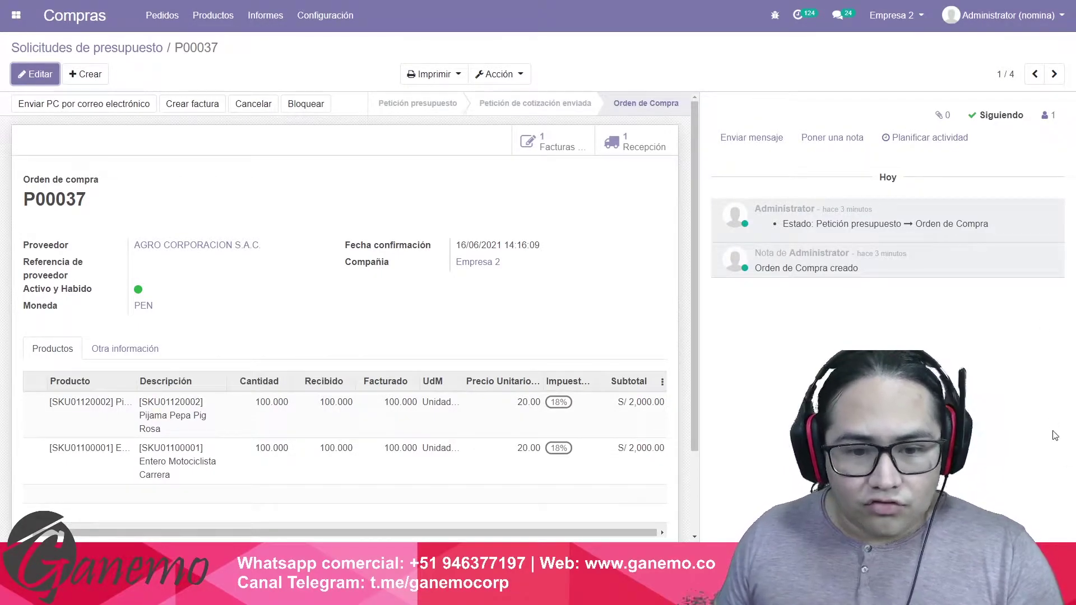
Open receipt Empre/IN/00002, confirm SUNAT type [02] Compra Nacional, and save it unchanged.
left_click(639, 148)
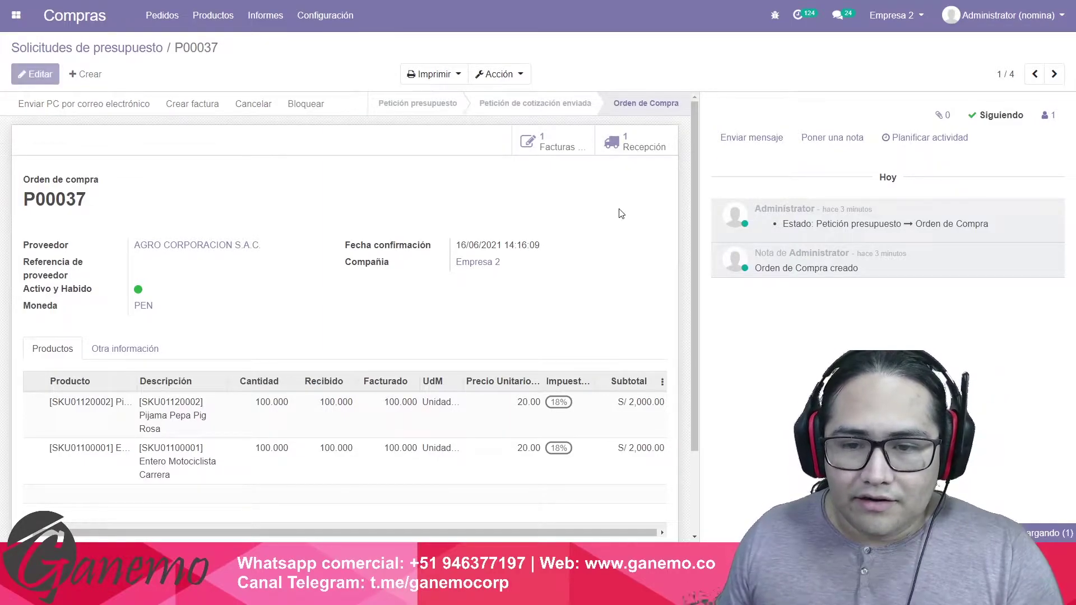
left_click_drag(359, 276, 403, 280)
left_click(402, 280)
left_click(41, 78)
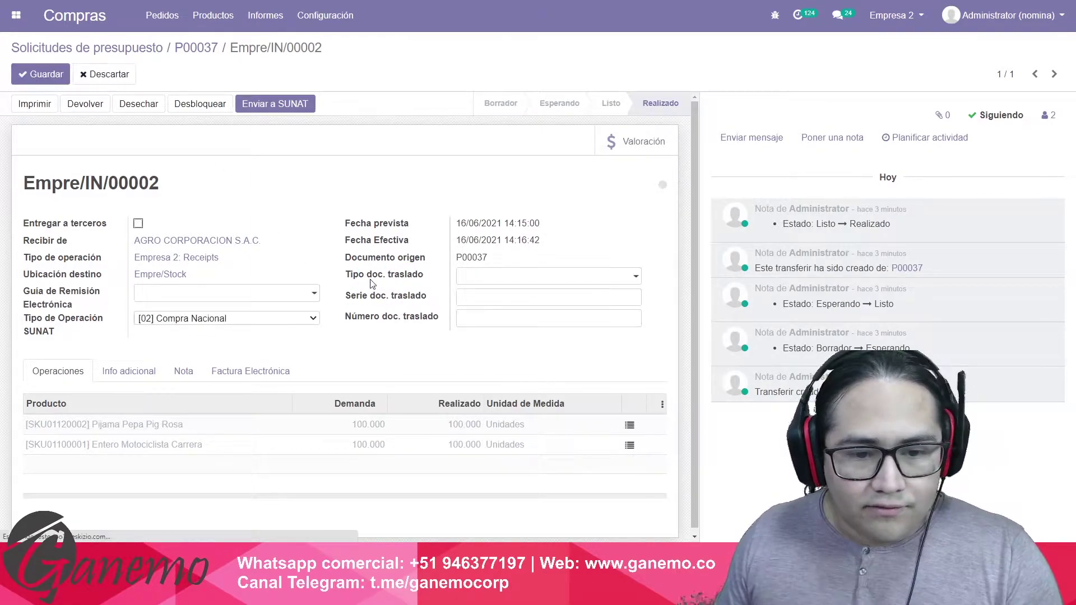
left_click_drag(346, 295, 413, 329)
left_click(396, 348)
left_click(42, 78)
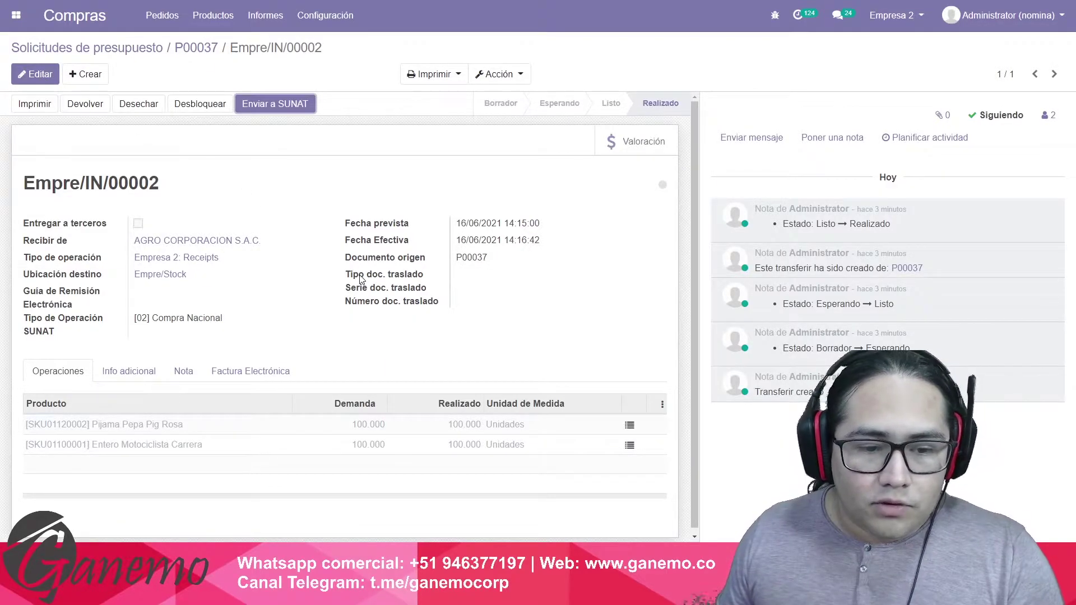
mouse_move(360, 280)
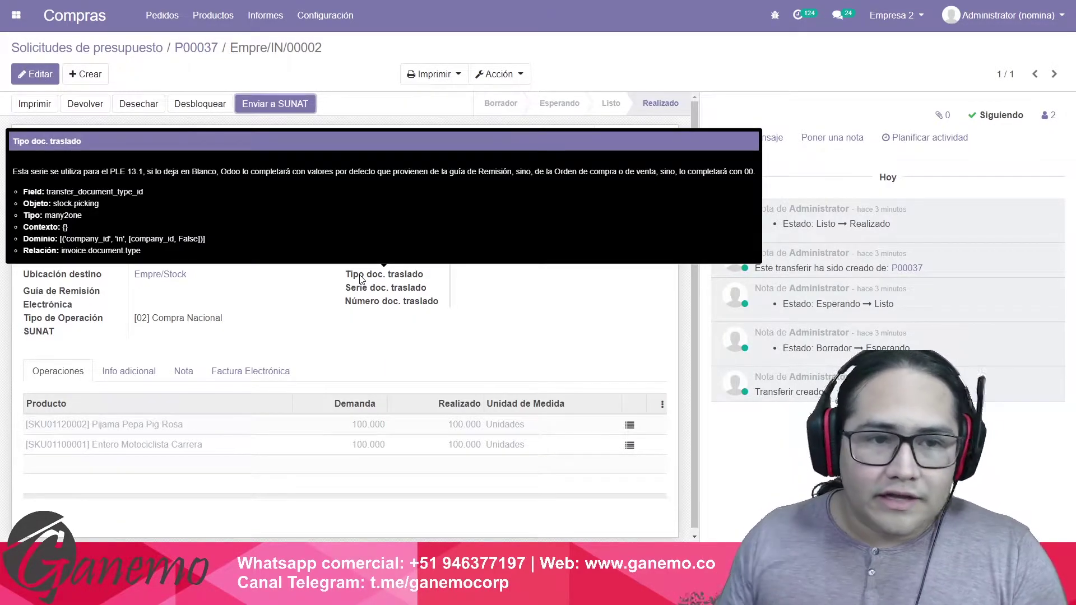
left_click(16, 15)
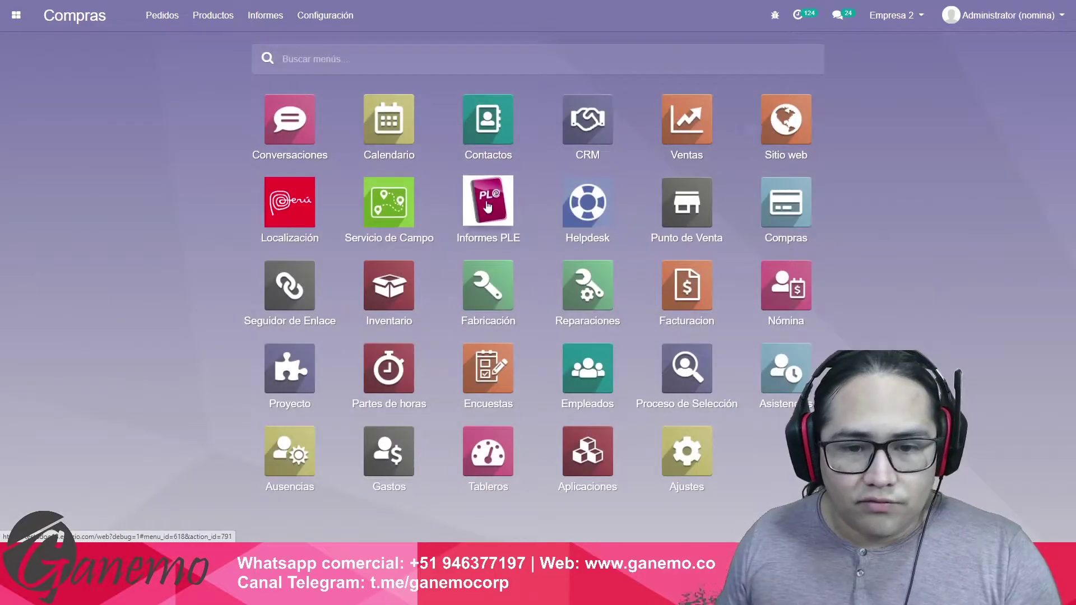
Delete the existing Inventario Permanente Valorizado report in the PLE reports app.
left_click(488, 203)
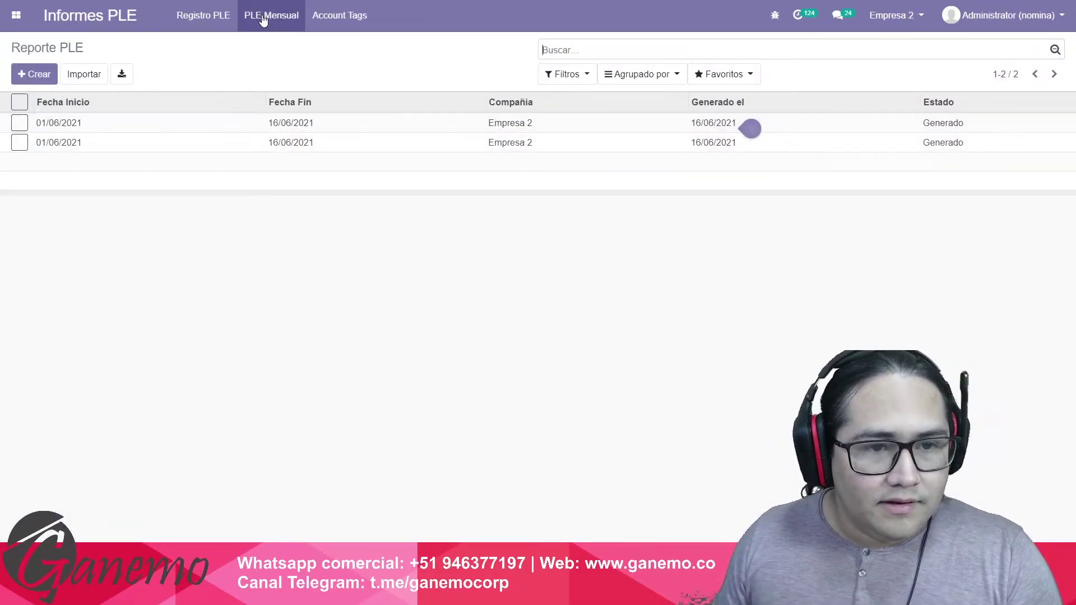
left_click(271, 15)
left_click(287, 139)
left_click(20, 123)
left_click(498, 74)
left_click(531, 119)
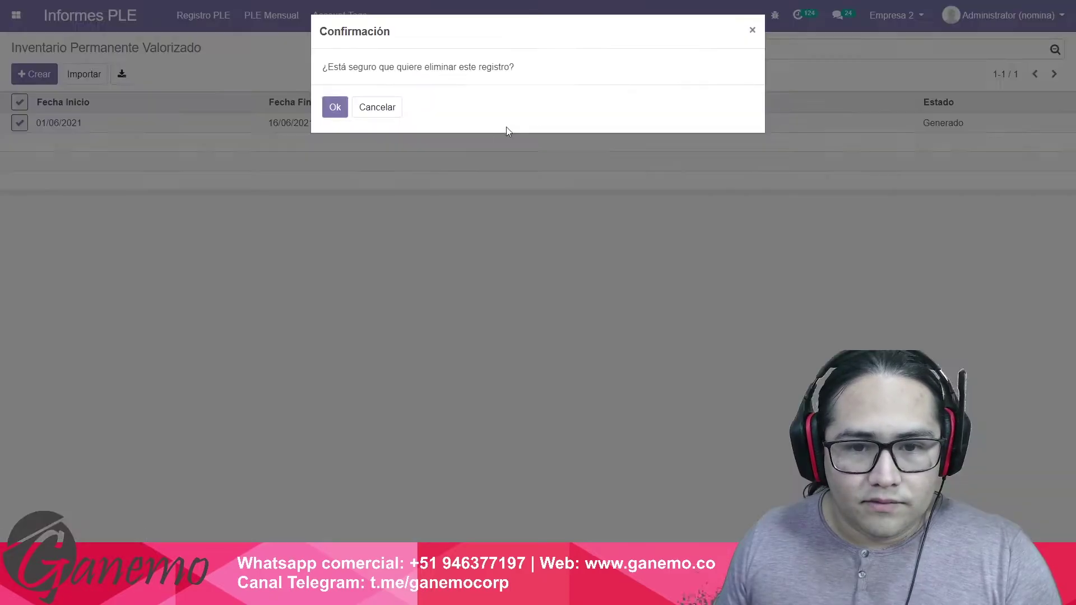
left_click(333, 107)
Create and generate a report for 01/06/2021–16/06/2021 with status Empresa o Entidad Operativa.
left_click(34, 74)
left_click(212, 196)
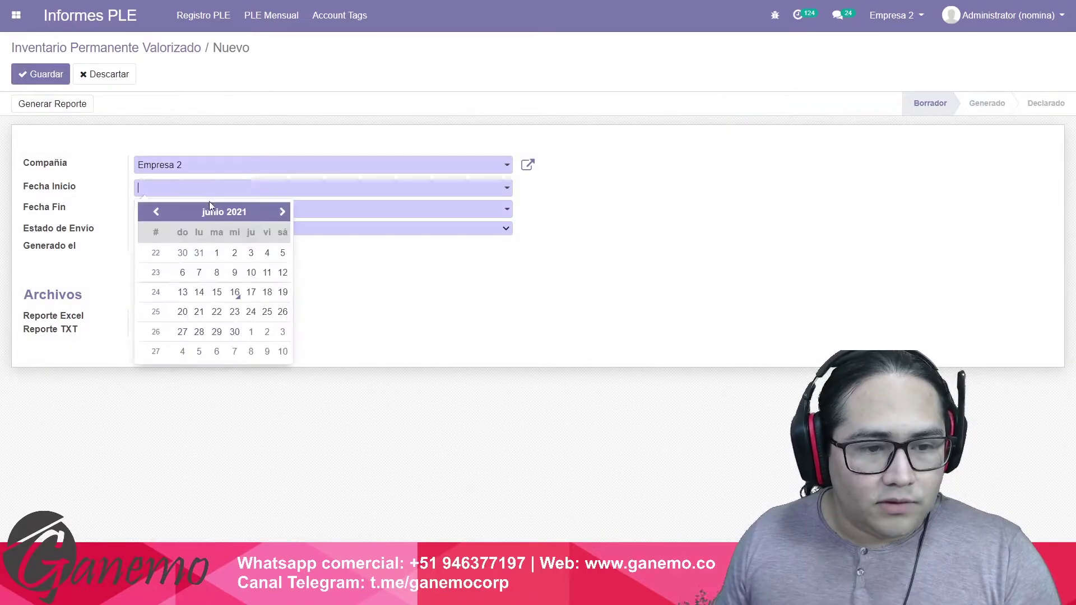
left_click(216, 253)
left_click(211, 209)
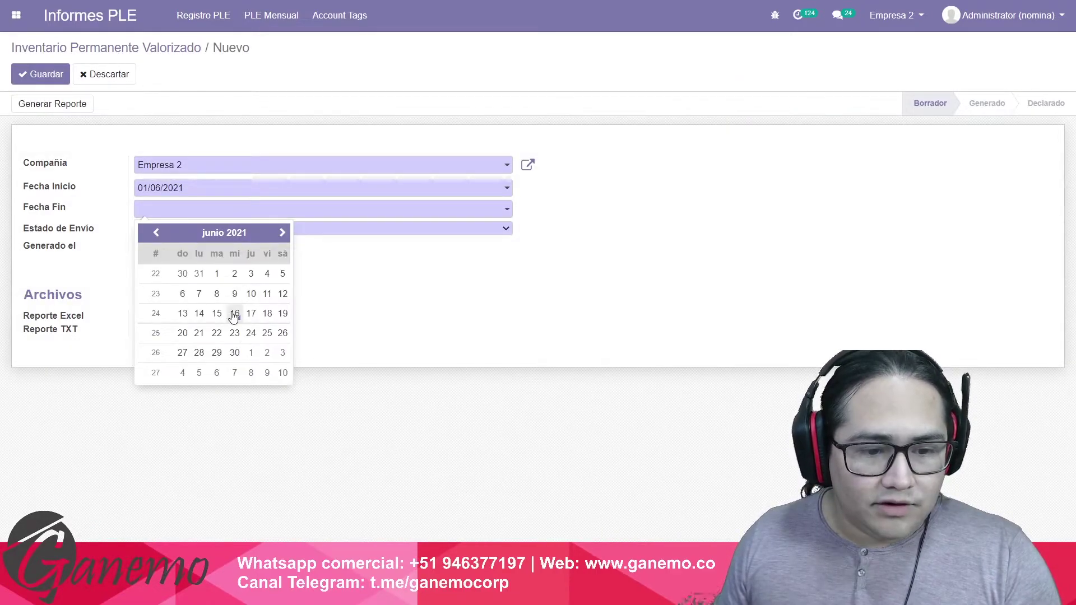
left_click(234, 313)
left_click(199, 230)
left_click(200, 250)
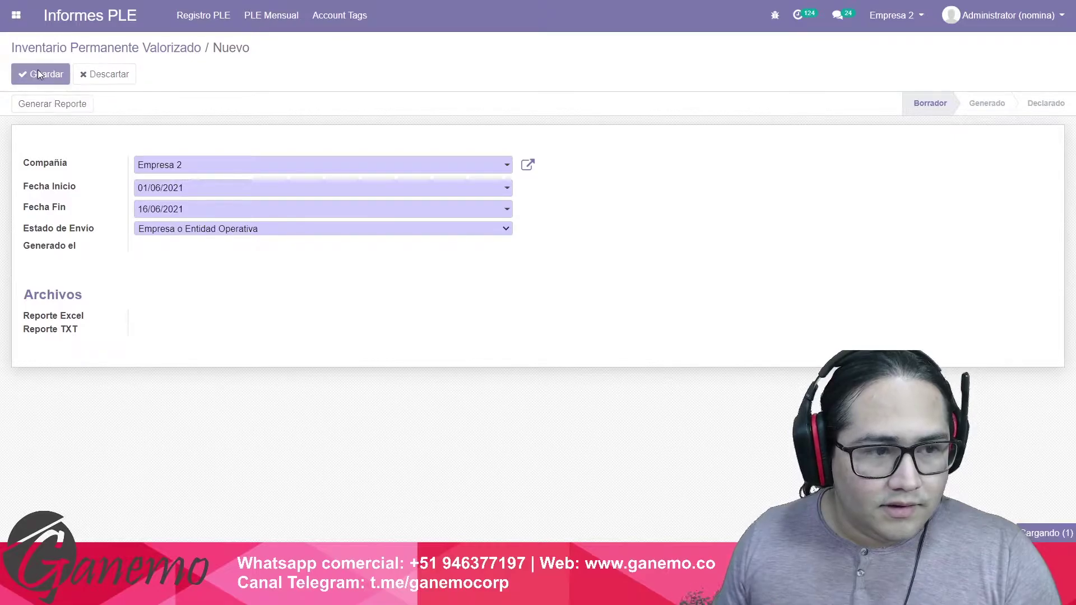
left_click(38, 73)
left_click(45, 105)
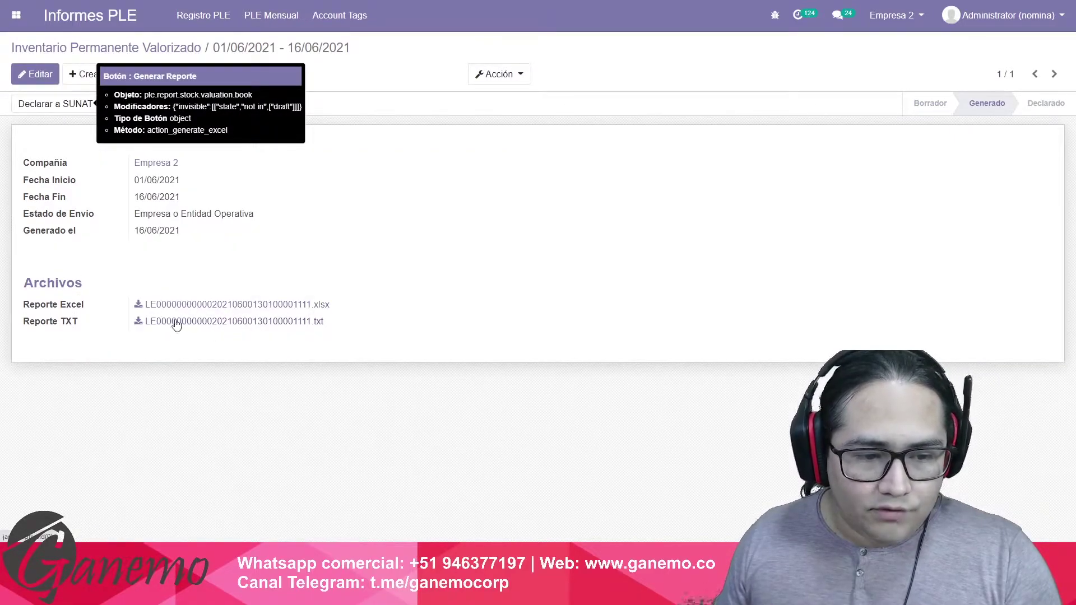
Download the TXT and Excel report files and open the Excel one.
left_click_drag(40, 323, 88, 337)
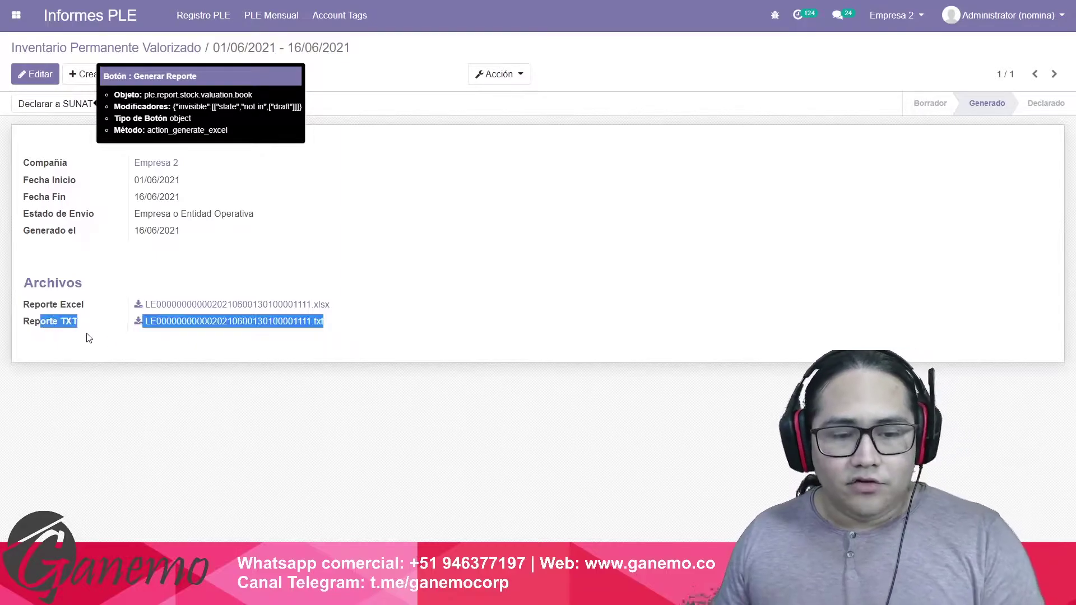
left_click(264, 344)
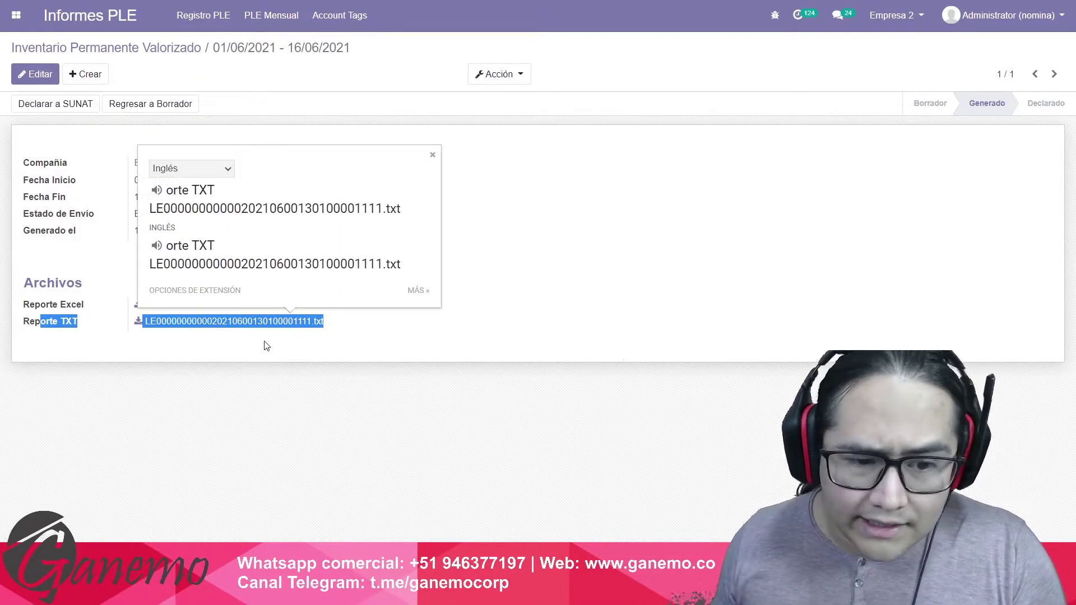
left_click(267, 346)
left_click(259, 324)
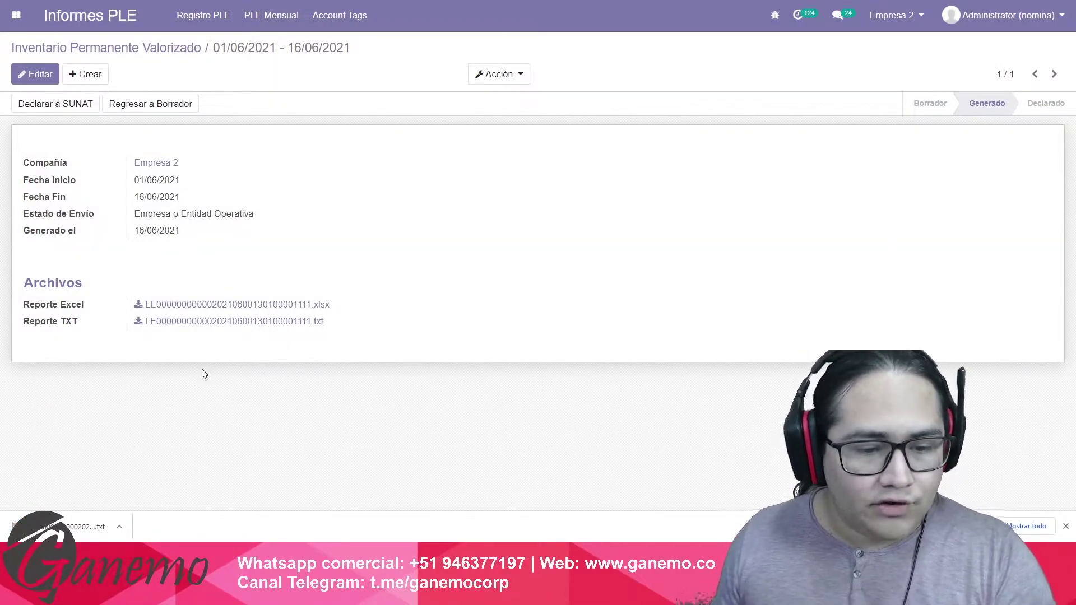
left_click_drag(41, 308, 79, 314)
left_click(79, 315)
left_click(225, 308)
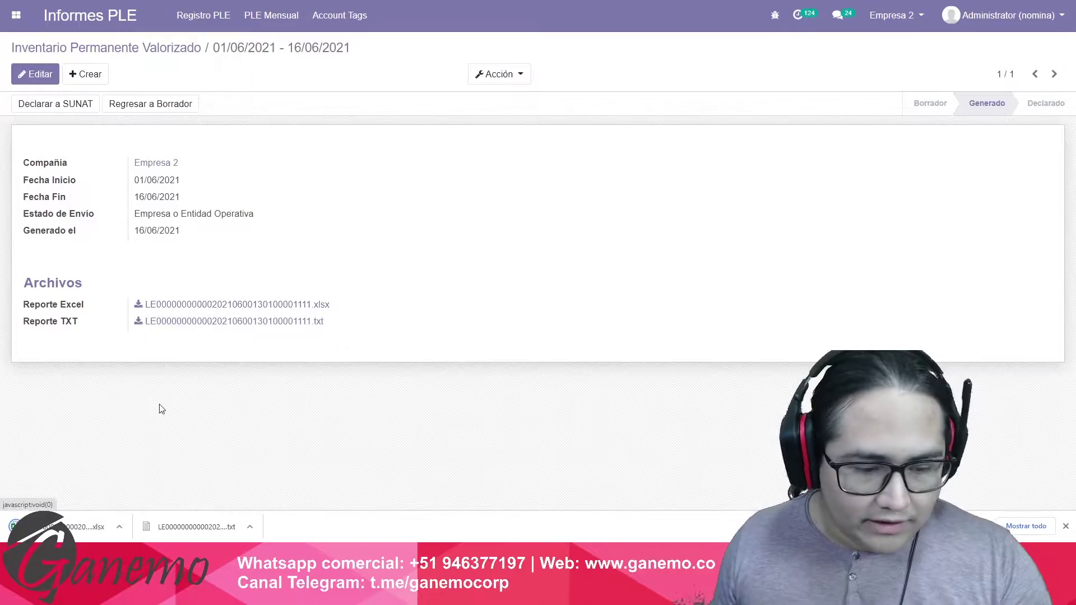
left_click(71, 527)
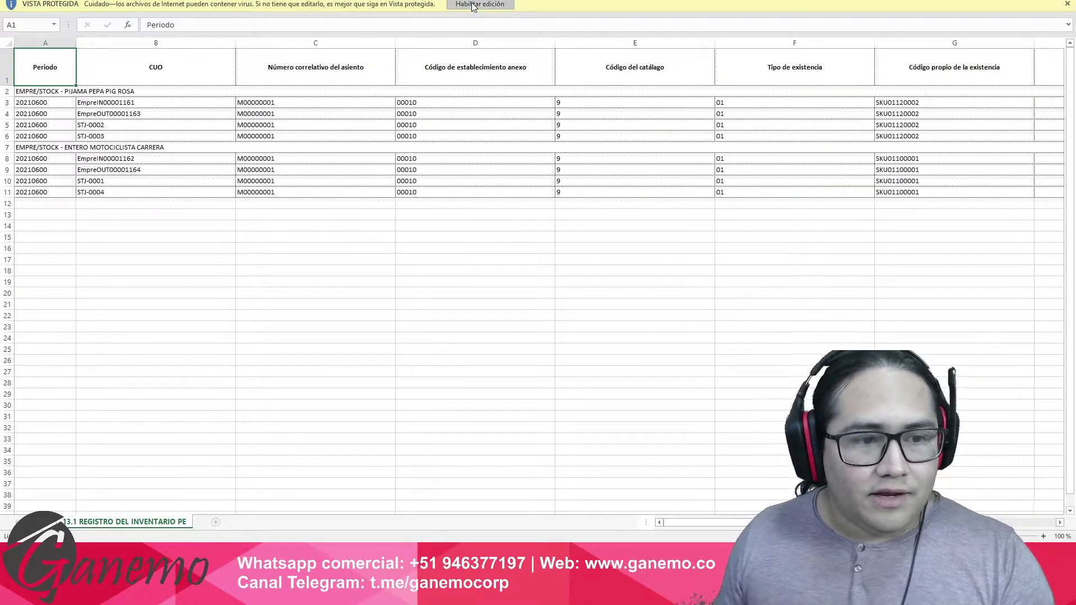
Enable editing, set all columns to one narrower width, and wrap the header row text.
left_click(480, 3)
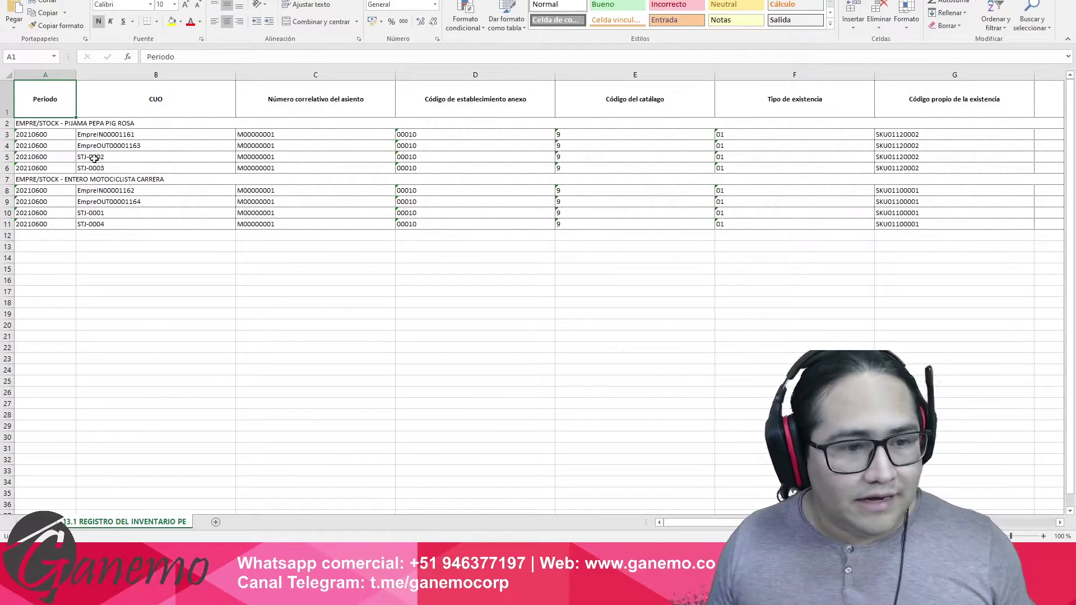
left_click(179, 76)
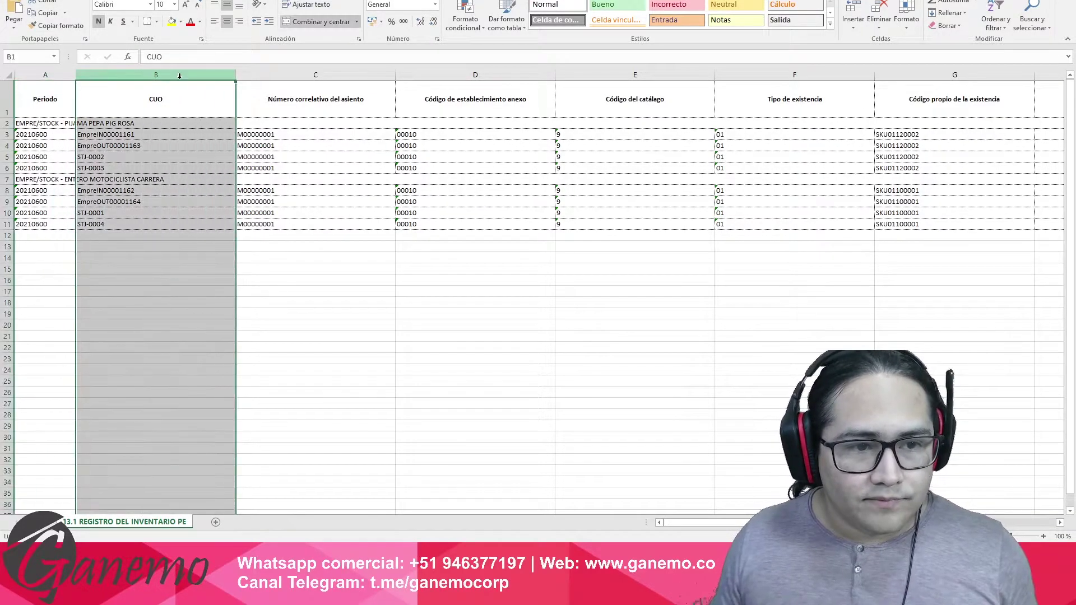
key("ctrl+a")
left_click_drag(216, 82, 127, 100)
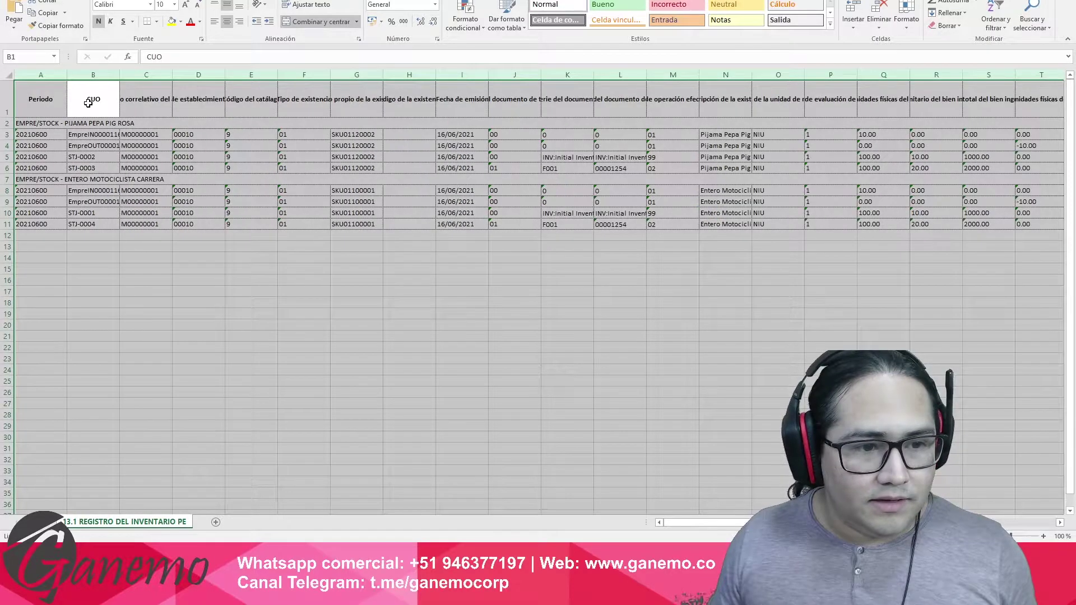
left_click(90, 103)
key("ctrl+shift+Right")
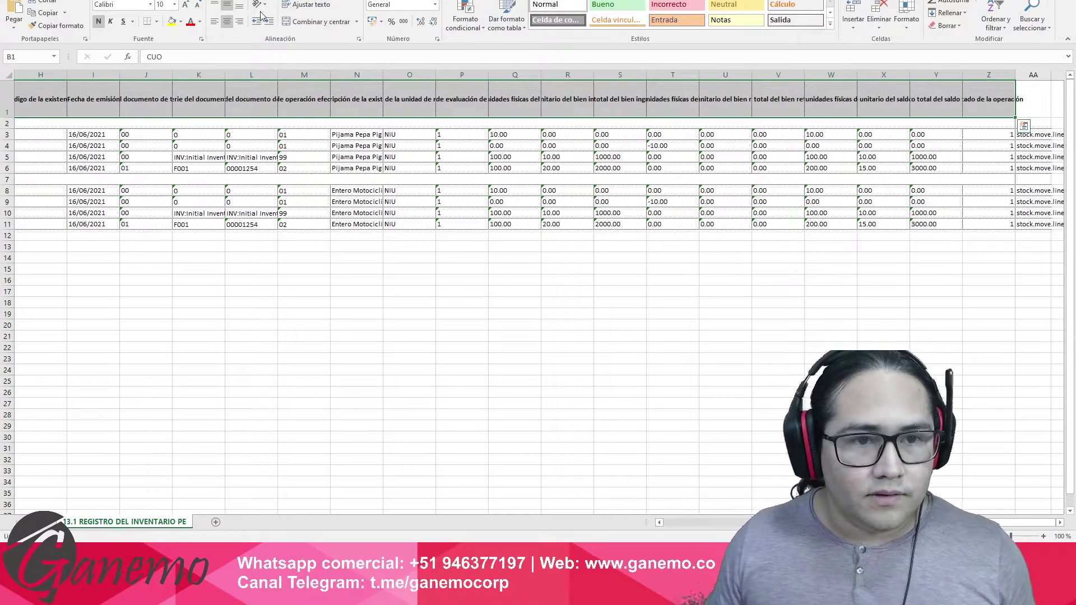
left_click(314, 4)
Inspect row 6 (CUO STJ-0003) codes, including product code SKU01120002.
scroll(346, 195, "up", 6, "ctrl")
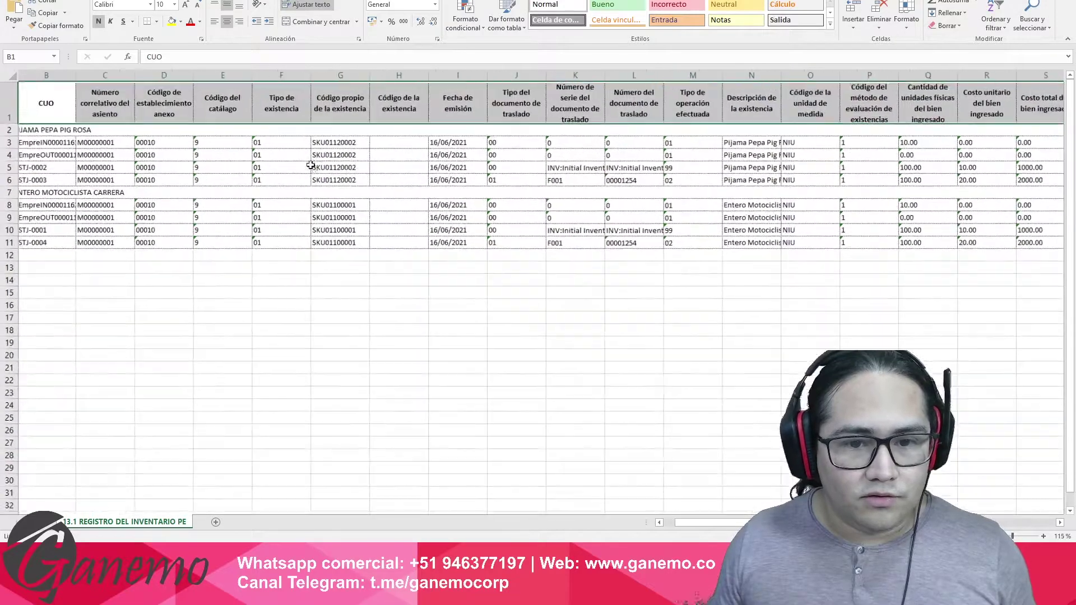
scroll(346, 195, "up", 6, "ctrl")
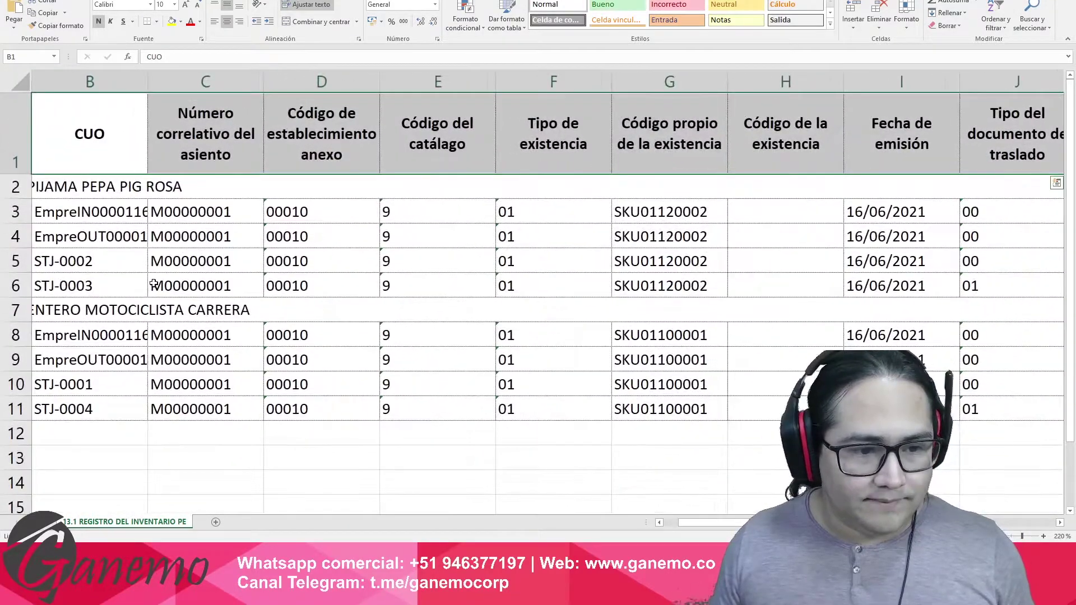
left_click(162, 283)
key("Home")
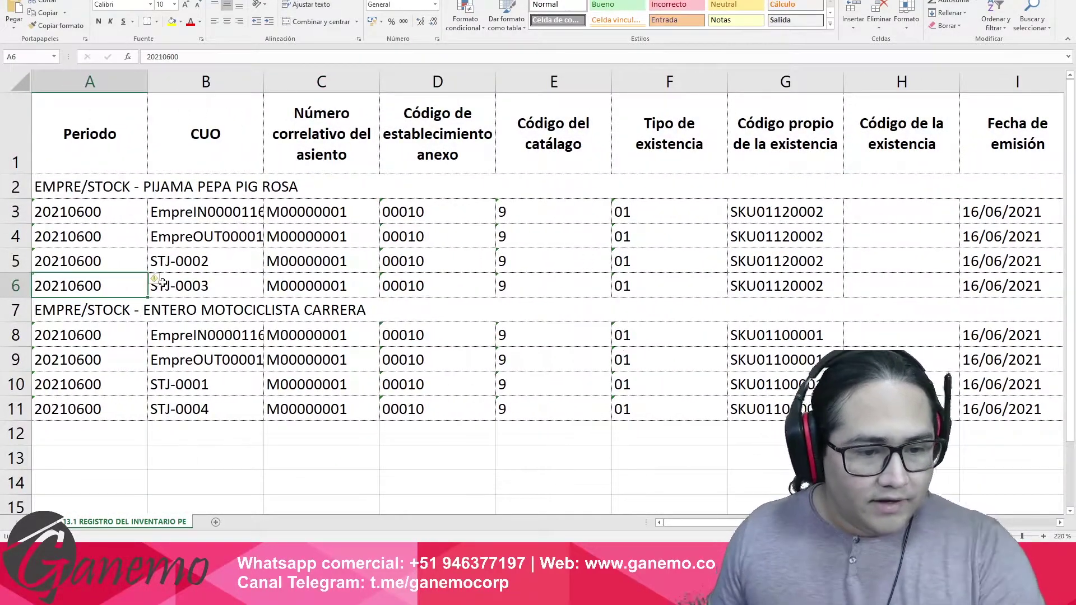
left_click(191, 288)
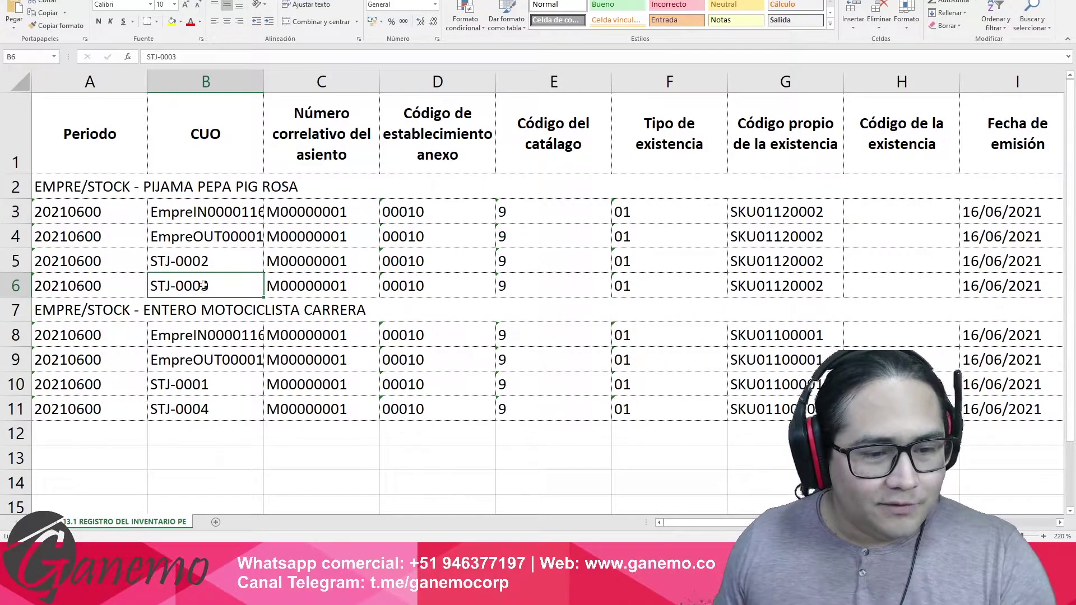
left_click(329, 287)
left_click_drag(401, 287, 721, 289)
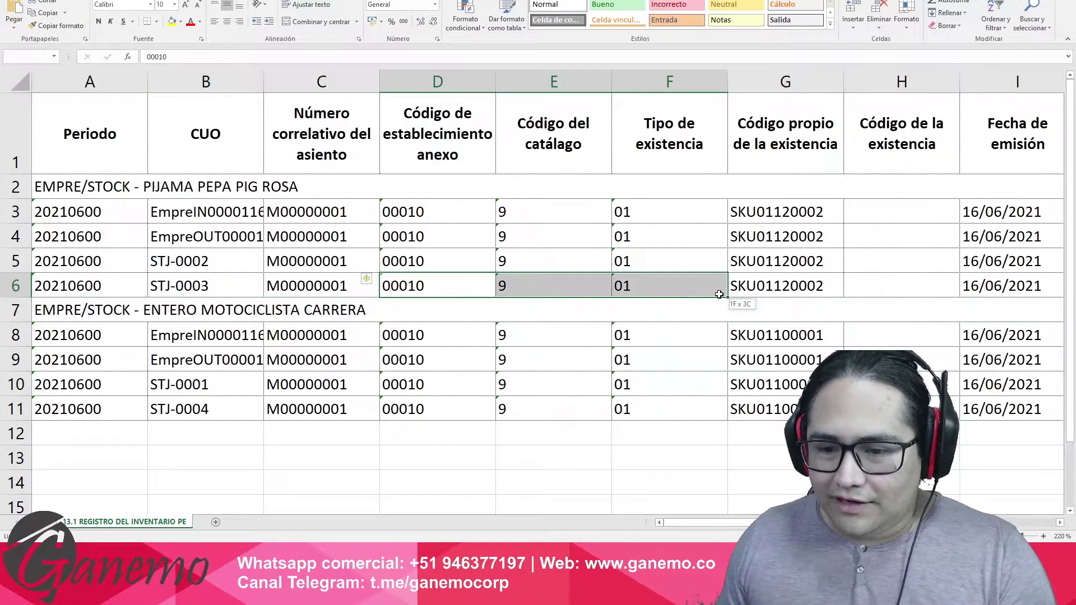
left_click(787, 286)
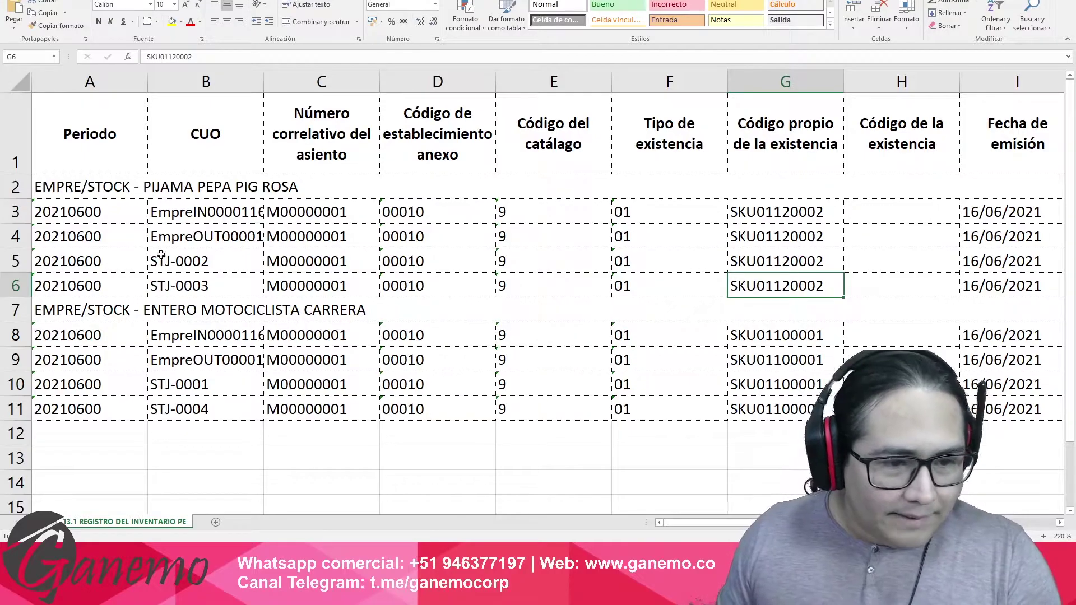
left_click_drag(94, 186, 287, 190)
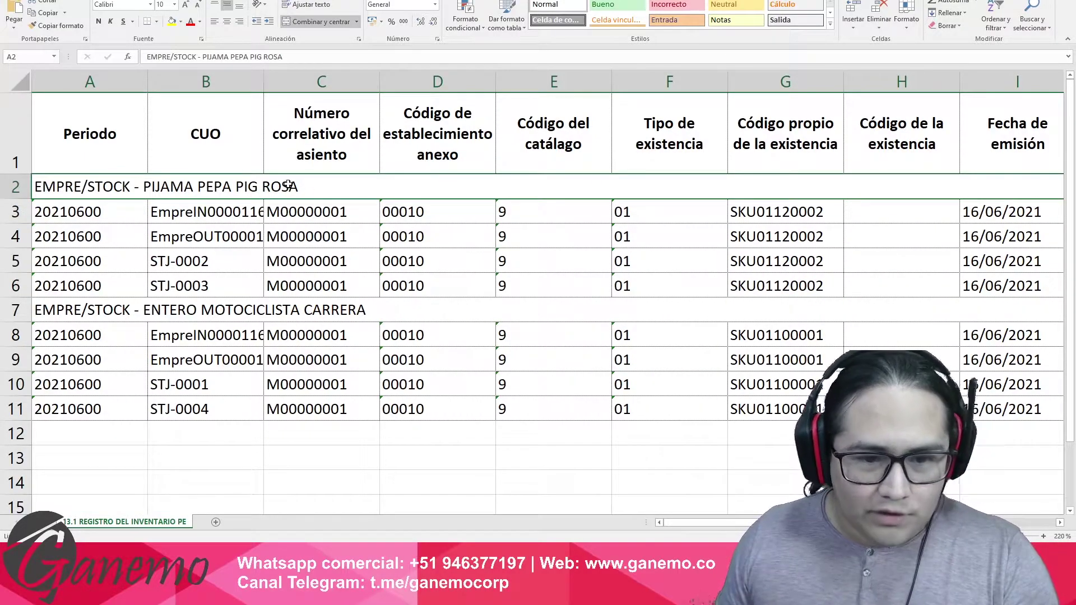
Shade the Pijama Pepa Pig Rosa and Entero Motociclista Carrera group rows light blue.
left_click(181, 21)
left_click(198, 55)
left_click(138, 303)
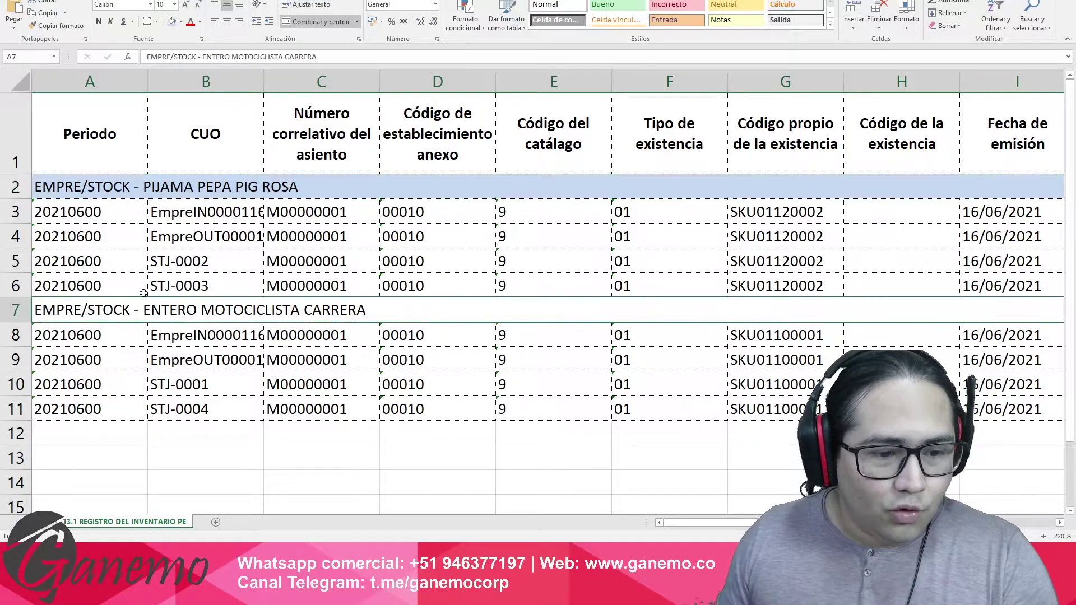
left_click(172, 21)
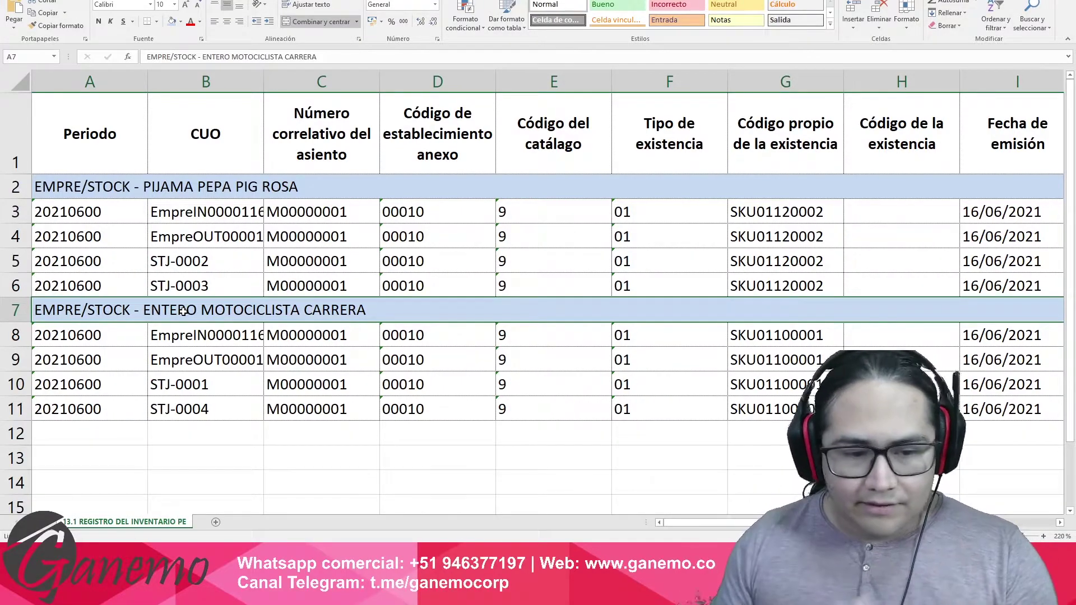
Check row 6's series F001, number 00001254 and transfer document type 01.
left_click(575, 291)
key("Right")
key("Right")
key("Right")
key("Right")
key("Right")
key("Right")
key("Right")
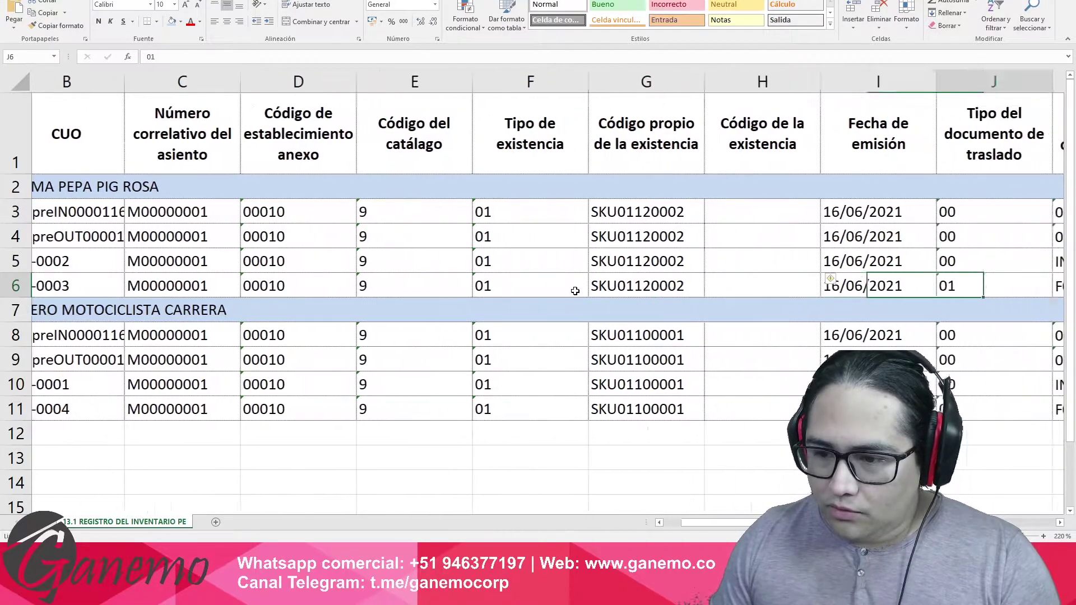
key("Right")
key("Left")
key("Left")
key("Left")
key("Left")
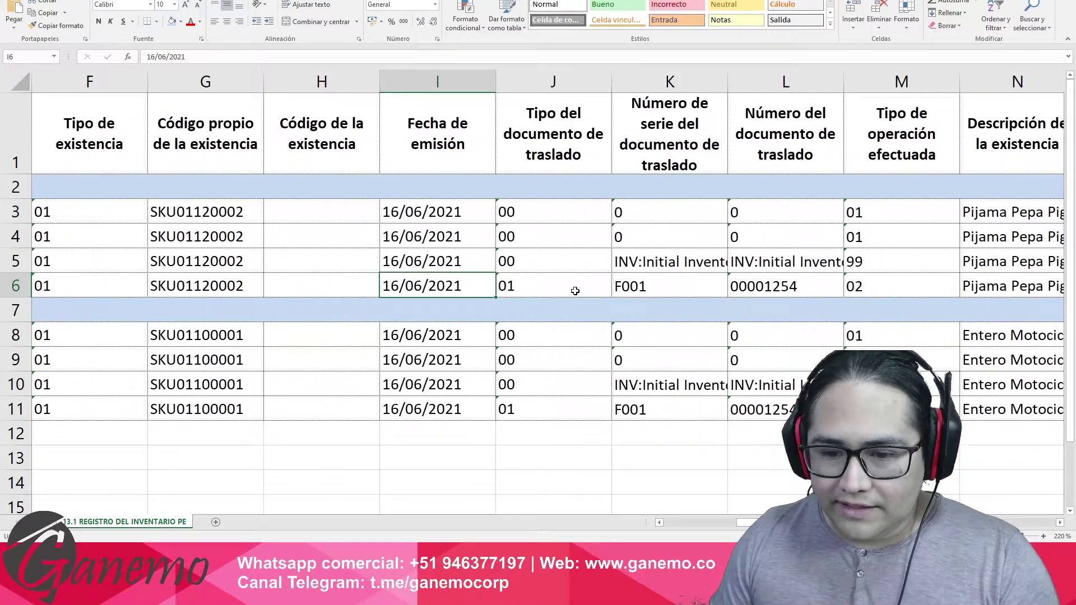
key("Right")
key("Right")
key("Right")
key("Right")
key("Right")
key("Right")
key("Right")
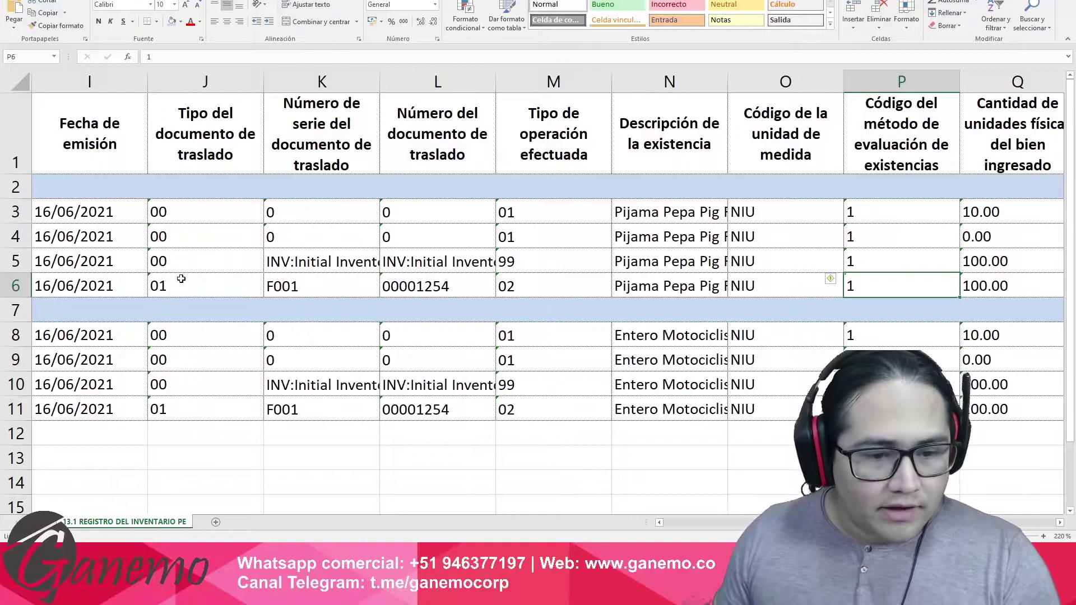
left_click(310, 285)
left_click(408, 284)
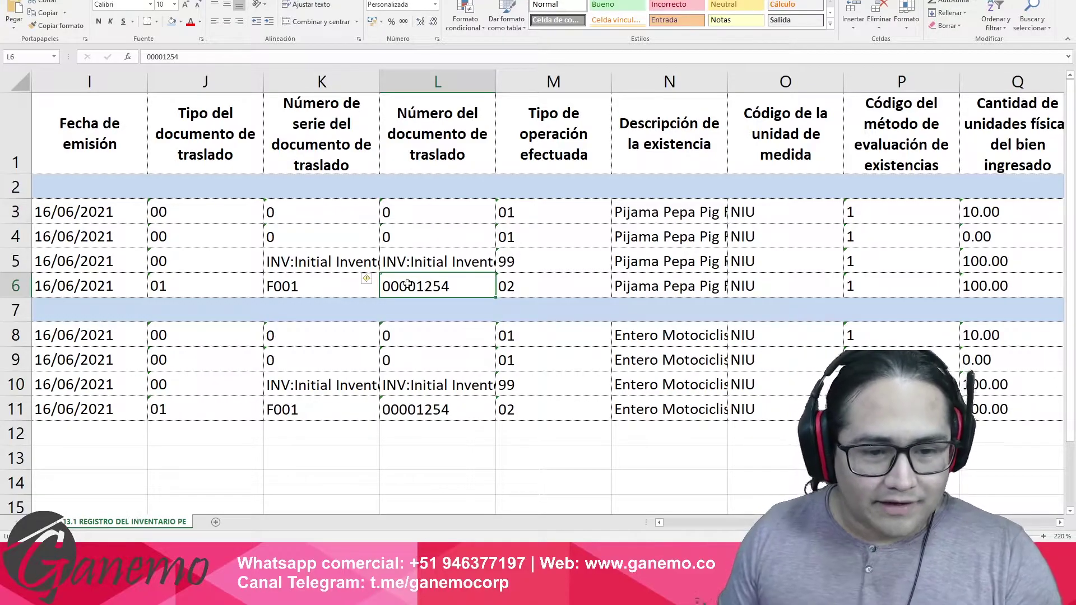
key("Left")
key("Left")
key("Right")
key("Right")
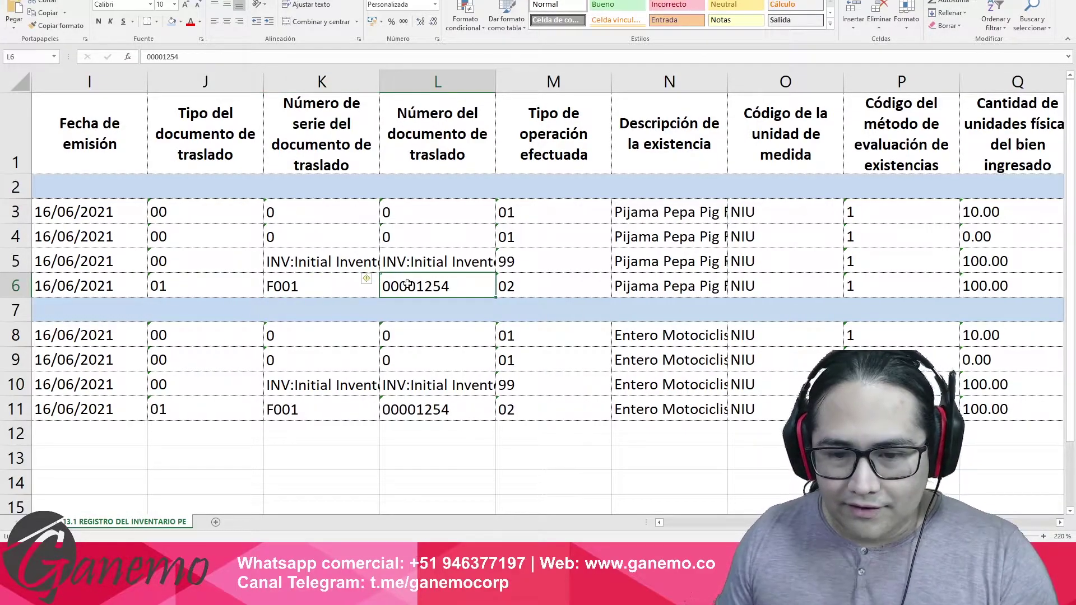
key("Right")
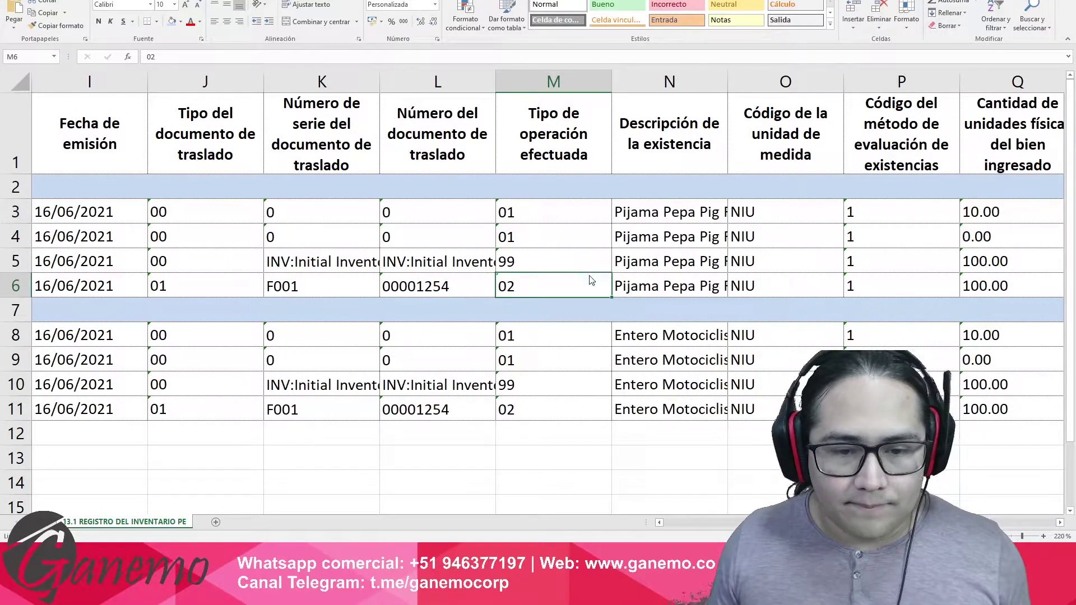
Back in Odoo, open the Inventario receipts list.
key("alt+Tab")
left_click(15, 15)
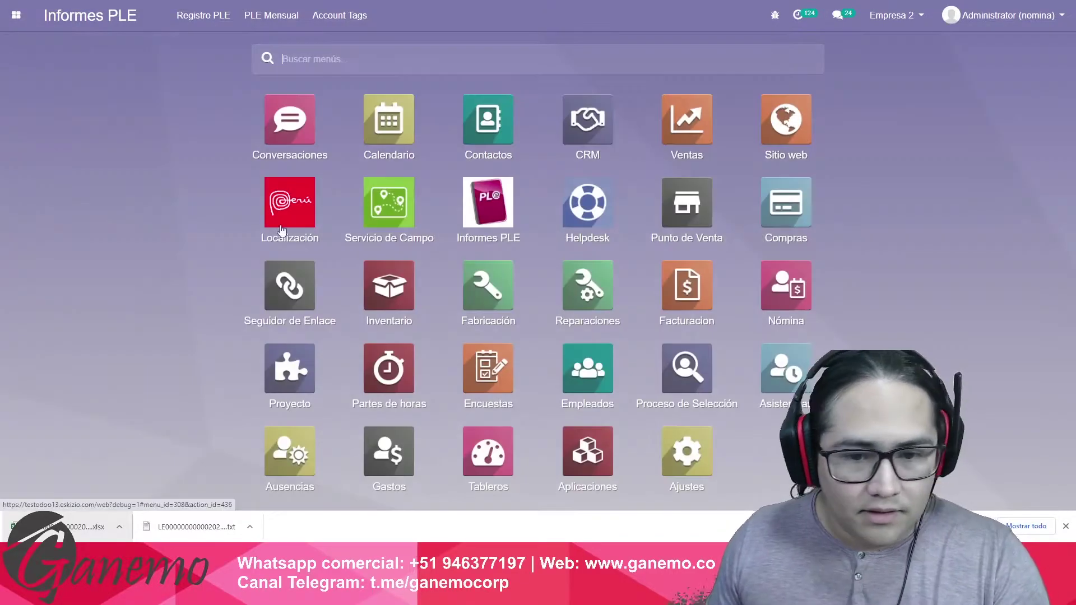
left_click(403, 288)
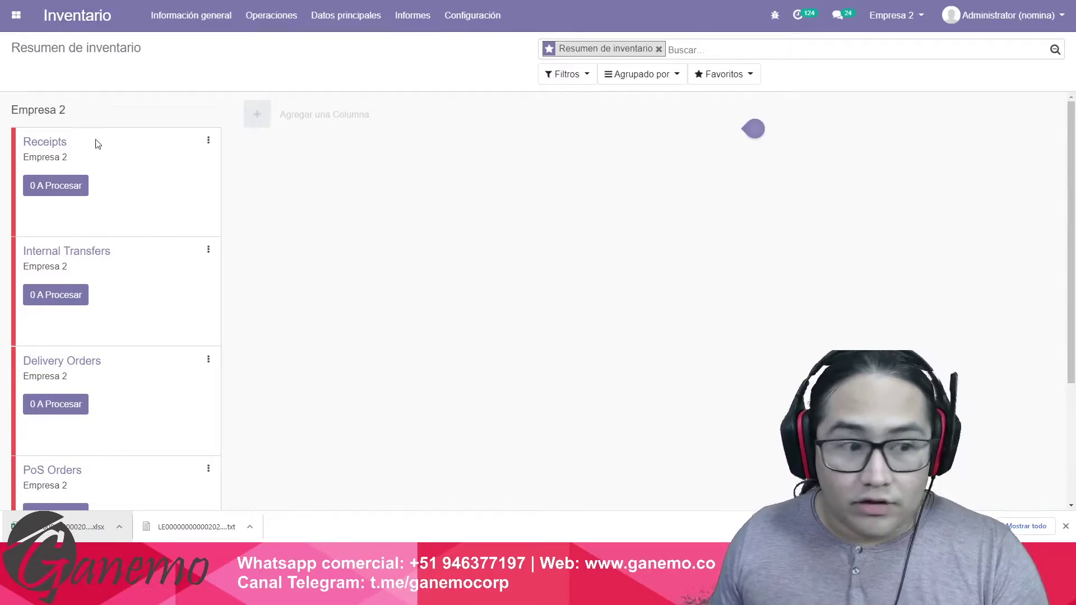
left_click(48, 141)
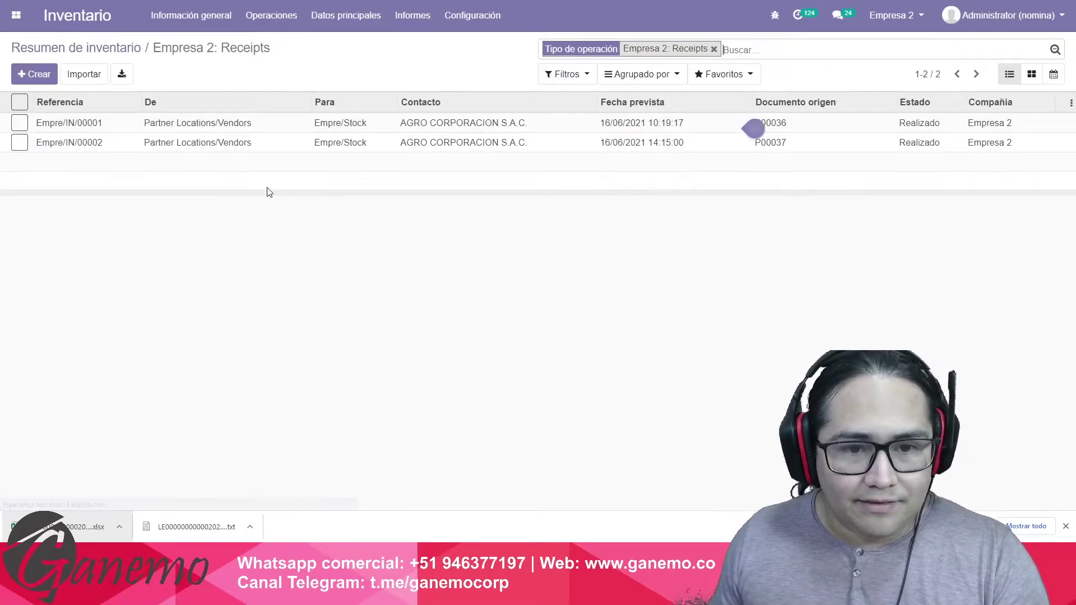
left_click(286, 147)
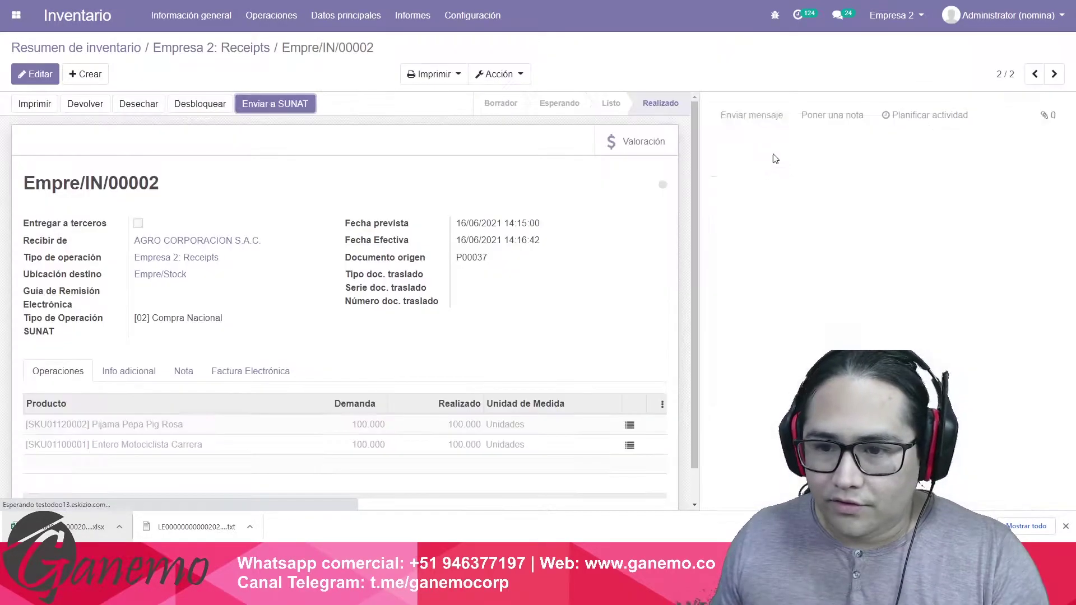
scroll(576, 302, "down", 1)
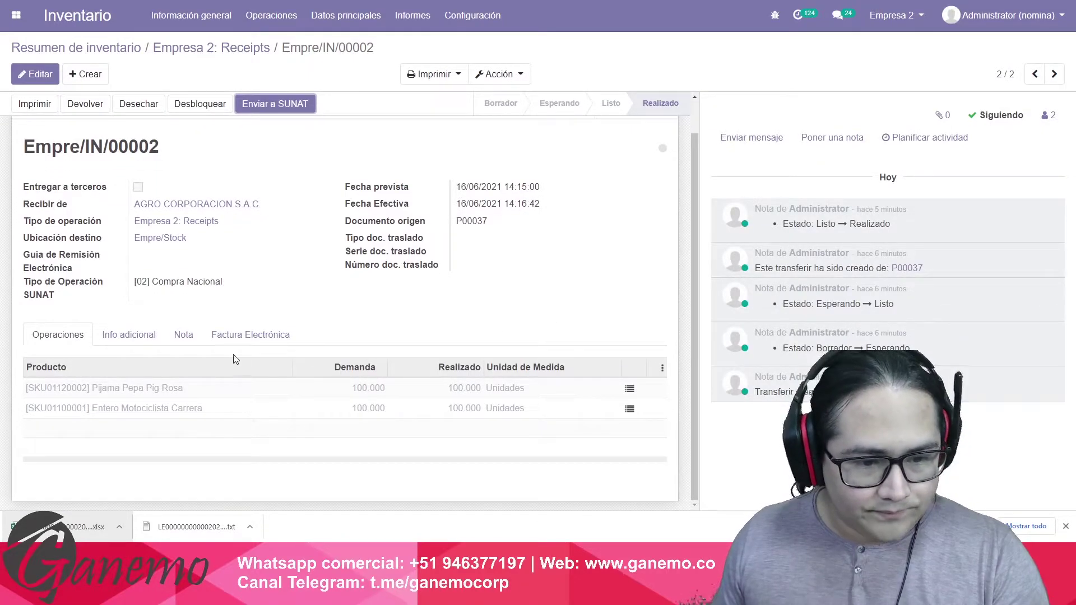
left_click_drag(29, 282, 223, 283)
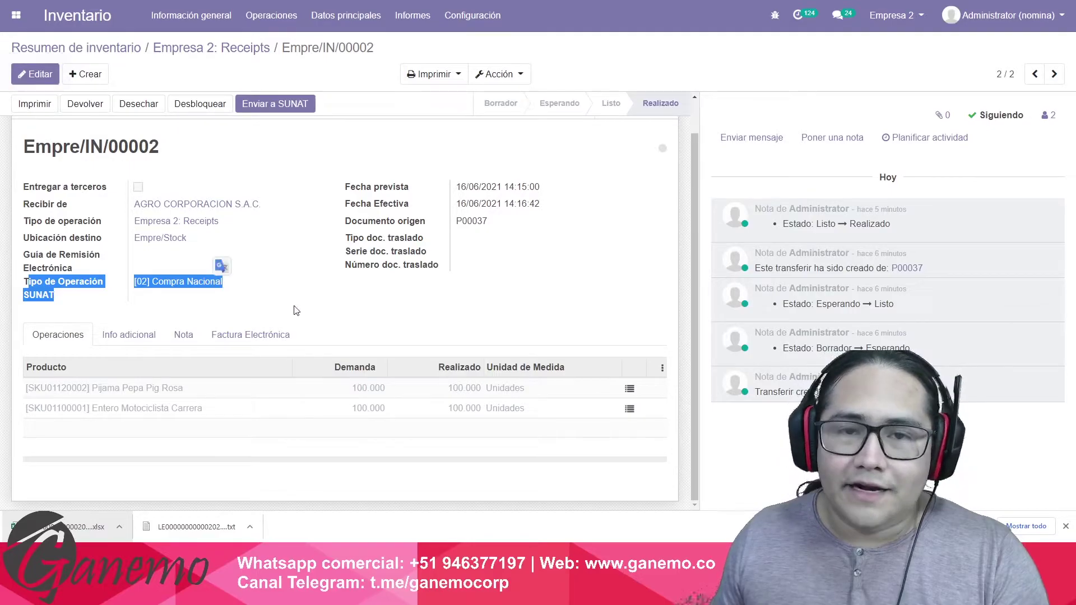
left_click(313, 312)
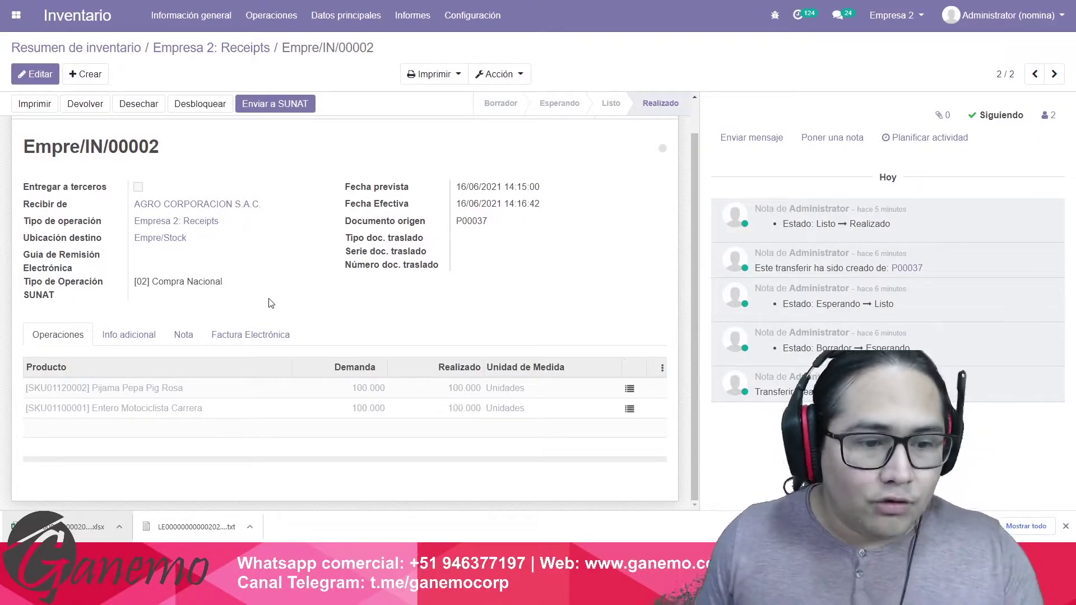
left_click_drag(142, 282, 212, 282)
left_click(212, 282)
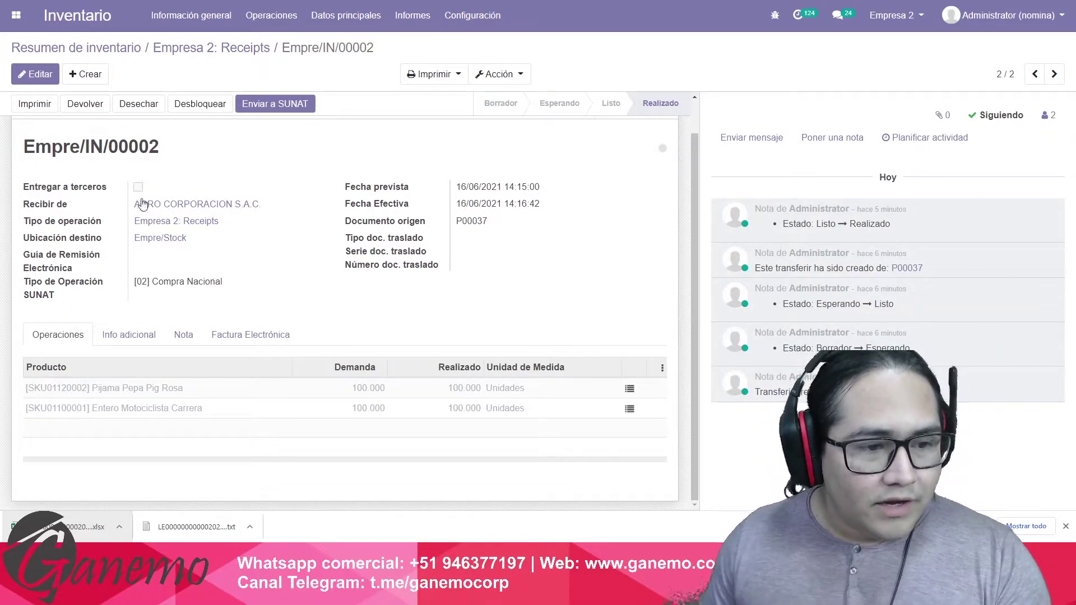
left_click_drag(32, 225, 89, 223)
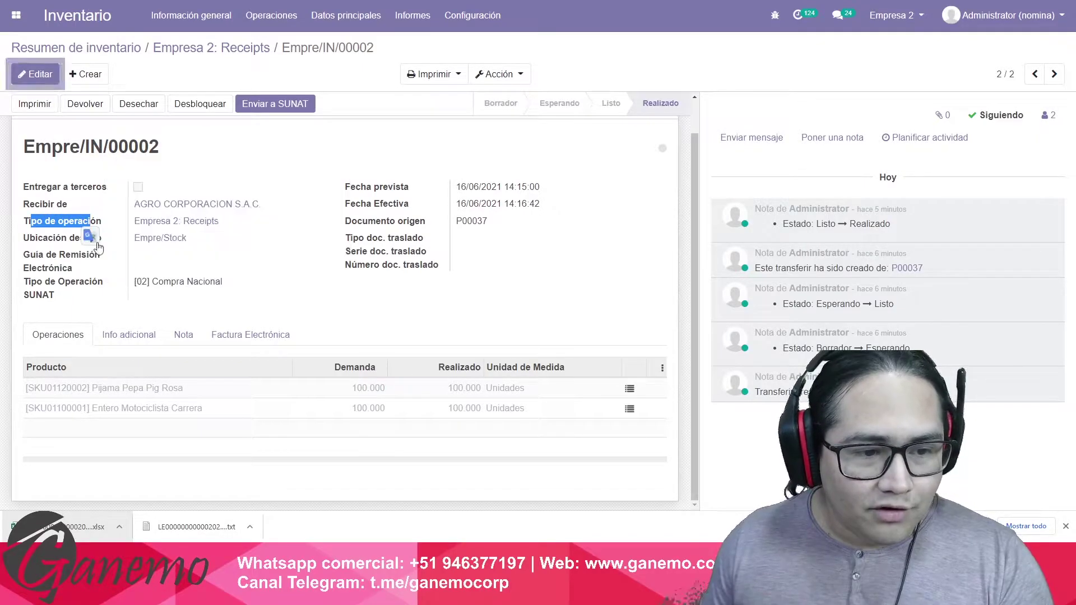
Verify Receipts maps to PLE reason [02] Compra Nacional and Empre/IN/00002 carries that type.
left_click(213, 224)
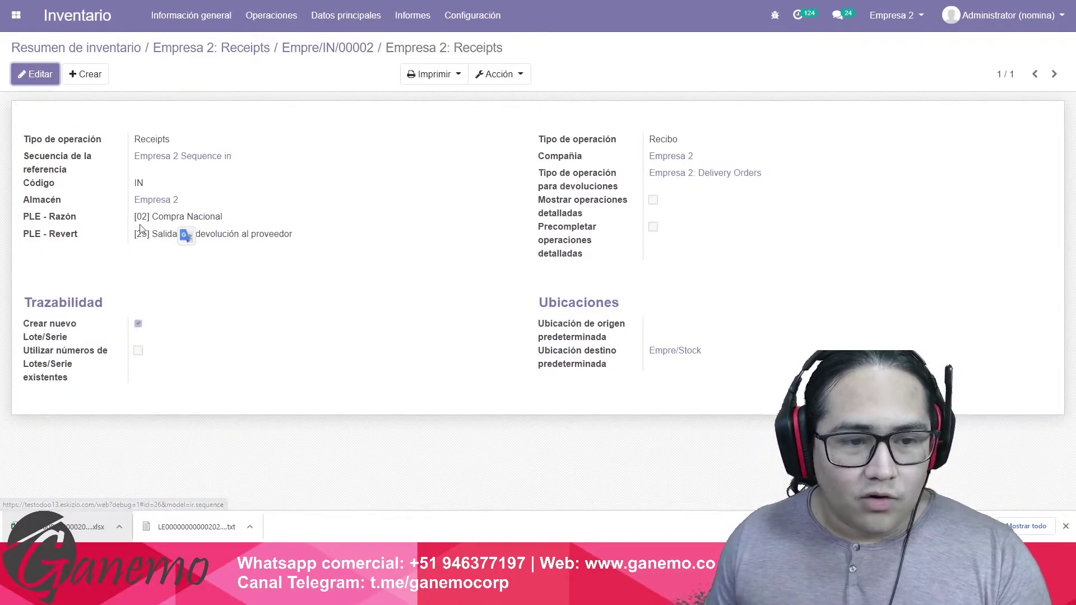
left_click_drag(42, 216, 212, 223)
left_click(236, 225)
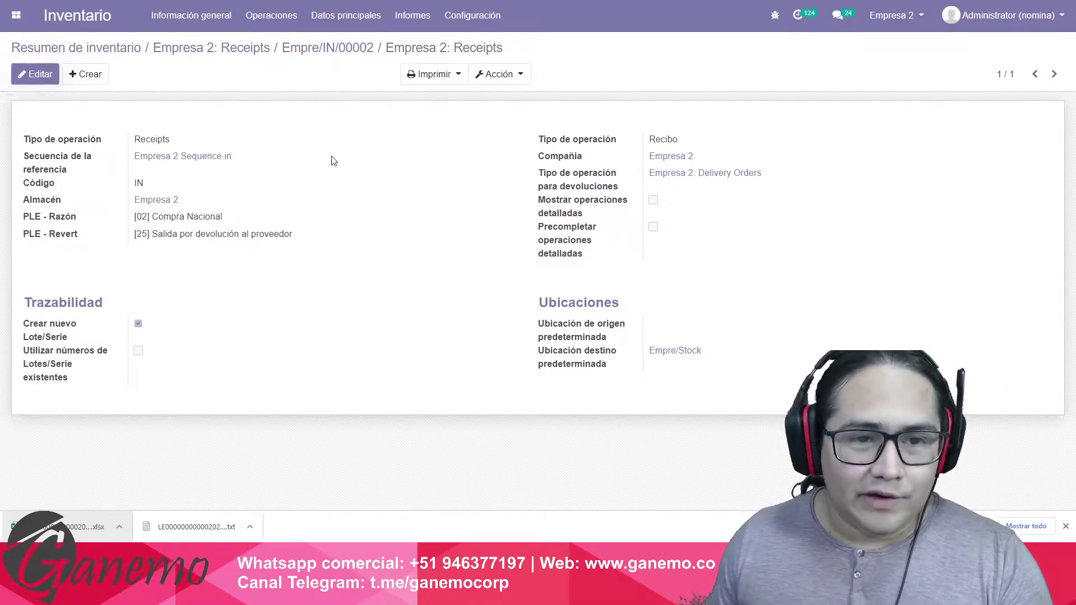
left_click(327, 47)
left_click_drag(44, 317, 247, 345)
left_click(279, 330)
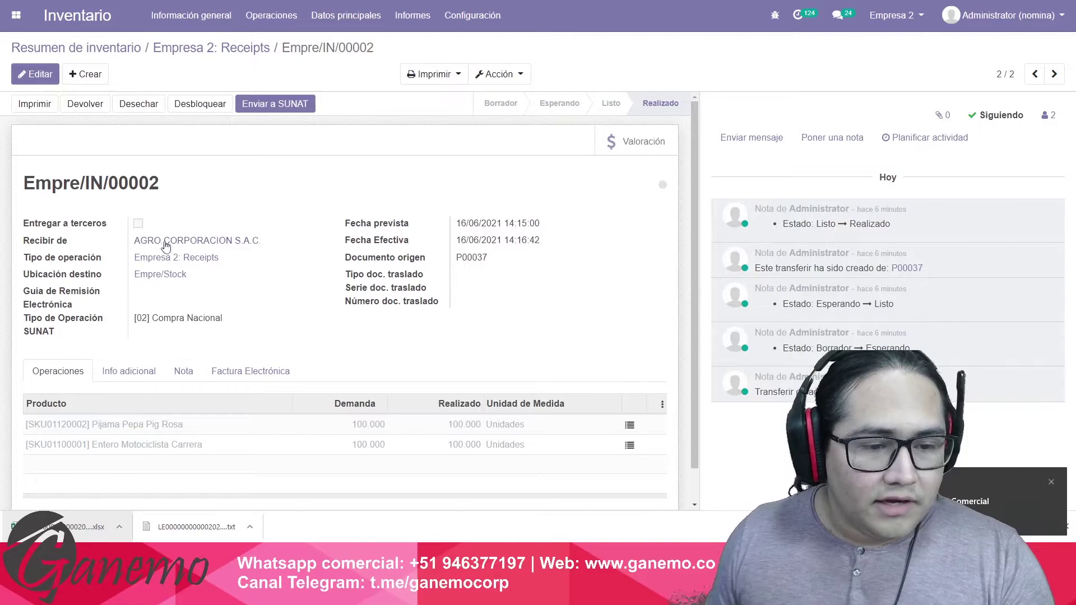
left_click_drag(37, 258, 97, 259)
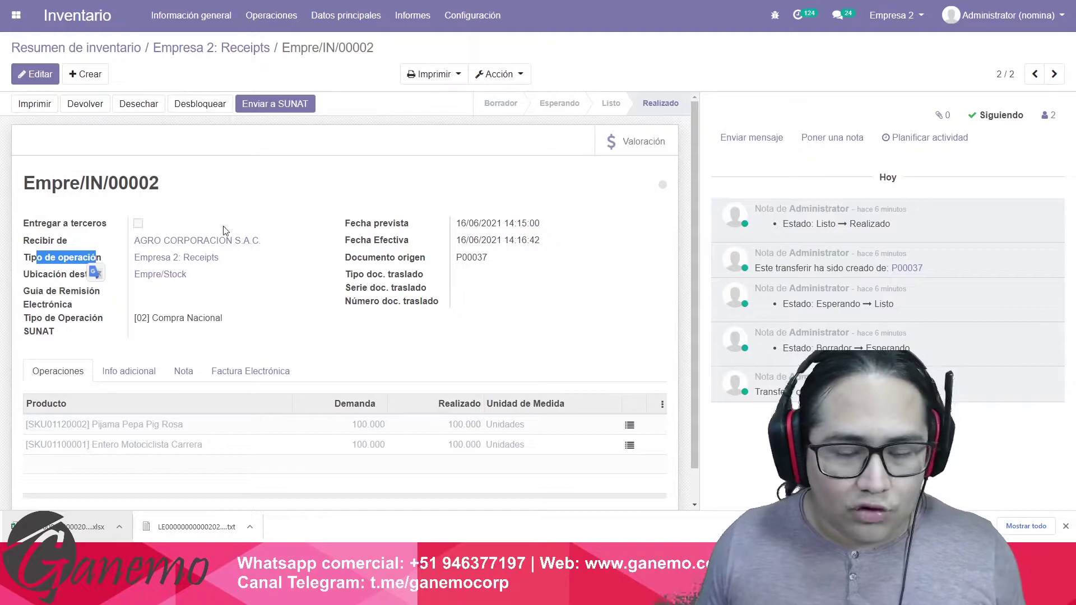
Clear the 02 code from cell M6 in the Excel report.
key("alt+Tab")
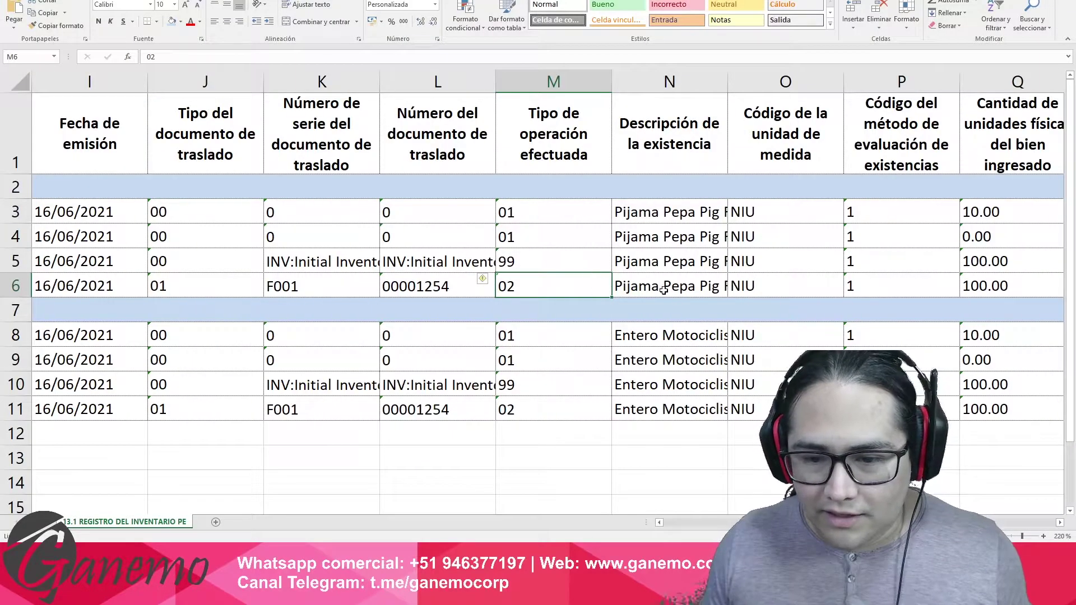
key("Delete")
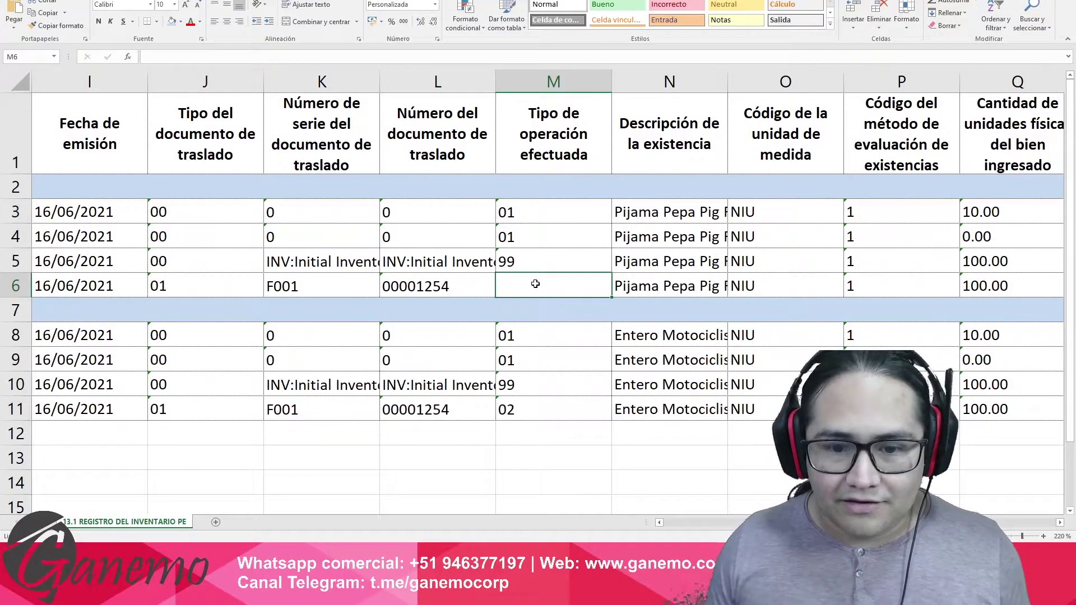
key("alt+Tab")
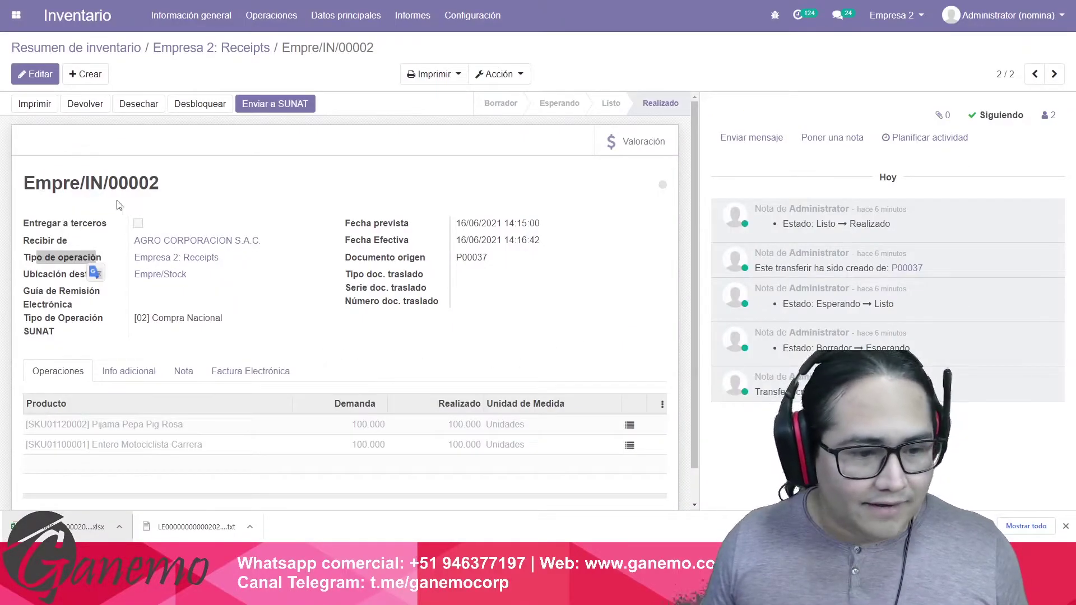
Reselect [02] Compra Nacional as Empre/IN/00002's Tipo de Operación SUNAT and save.
left_click(37, 75)
left_click(210, 318)
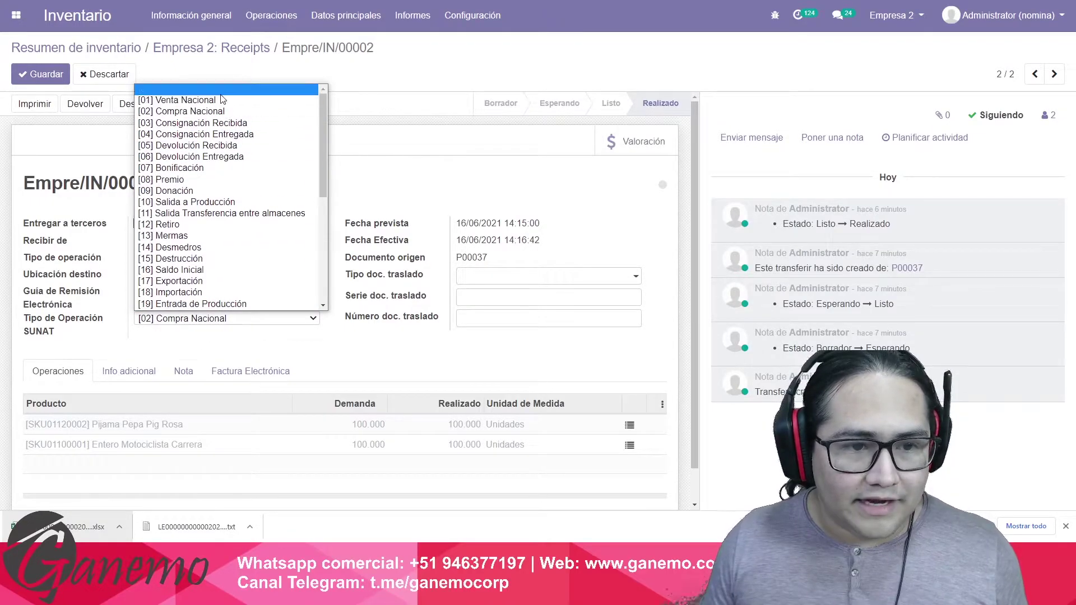
left_click(150, 318)
left_click(149, 318)
scroll(241, 199, "down", 1)
scroll(238, 145, "up", 1)
left_click(233, 111)
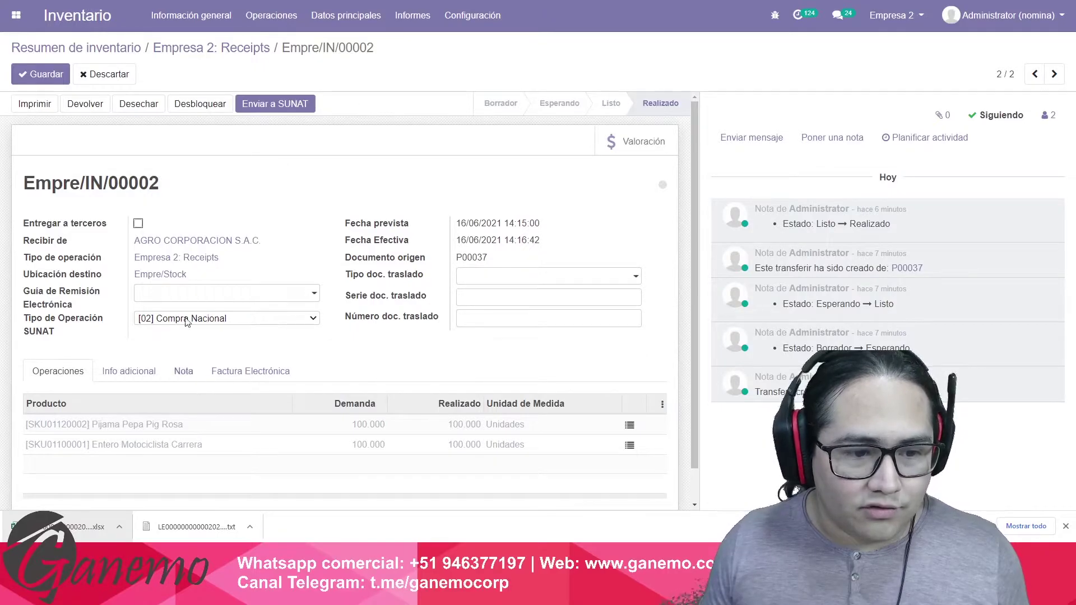
left_click(55, 80)
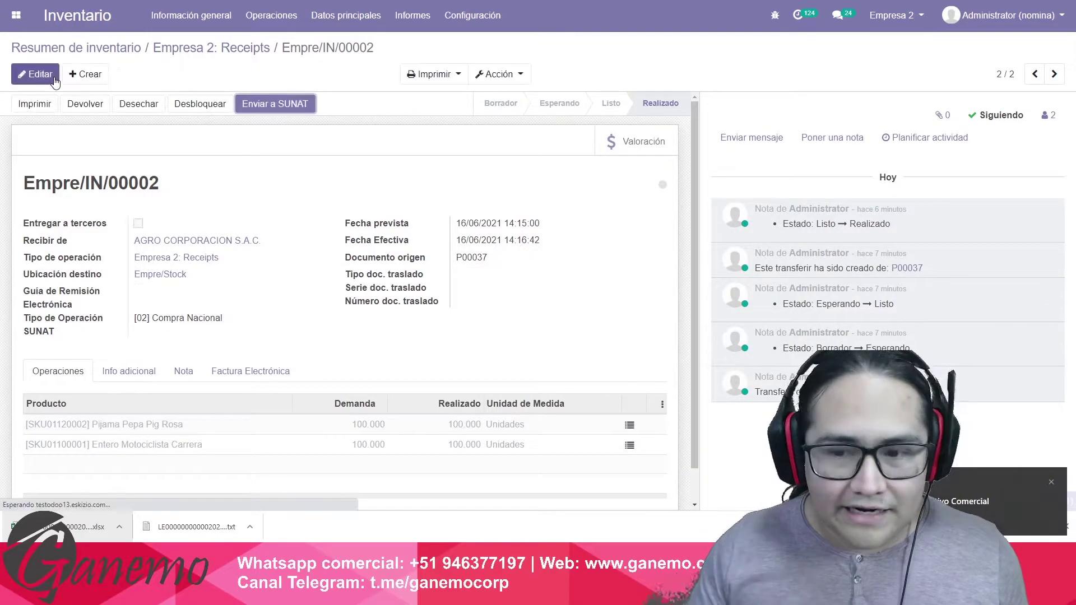
Back in Excel, put operation type 02 into M6, pasting the code copied from M11.
key("alt+Tab")
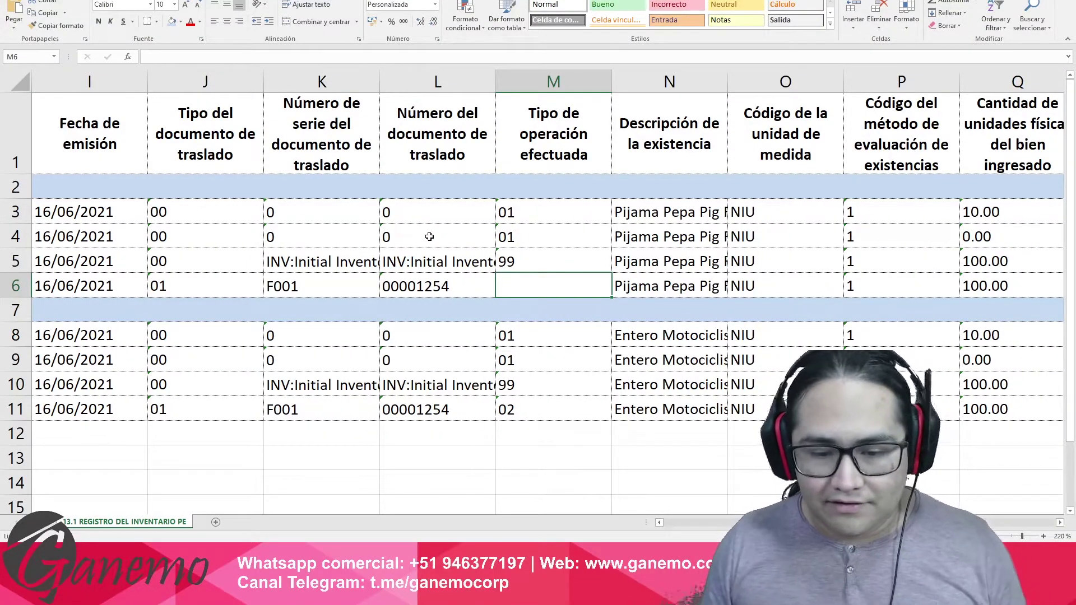
type("02")
key("Return")
key("Down")
key("Down")
key("Down")
key("Down")
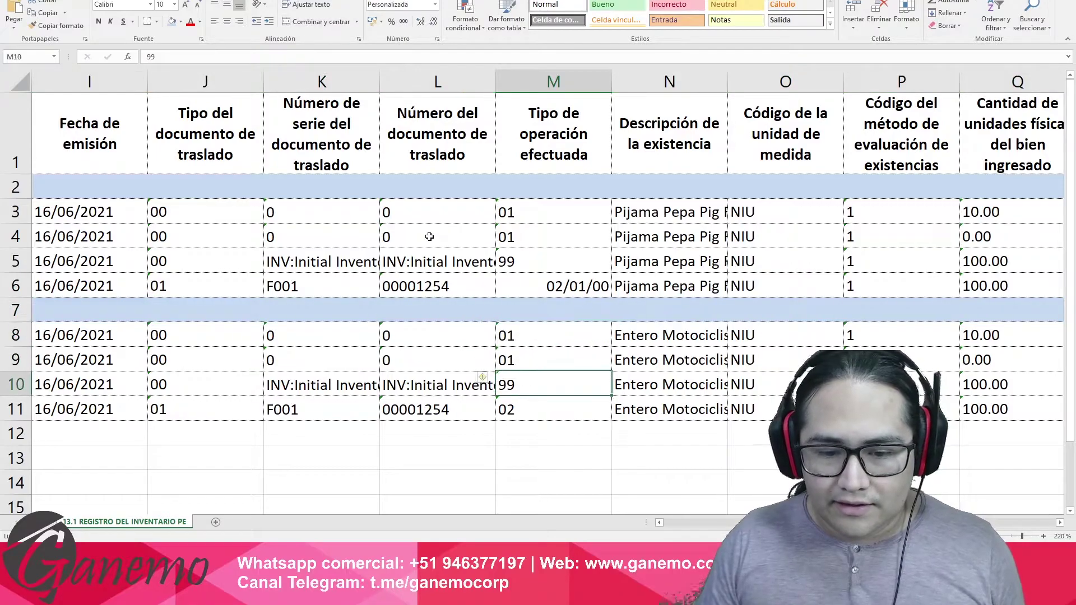
key("ctrl+c")
key("Up")
key("Up")
key("Up")
key("Up")
key("Up")
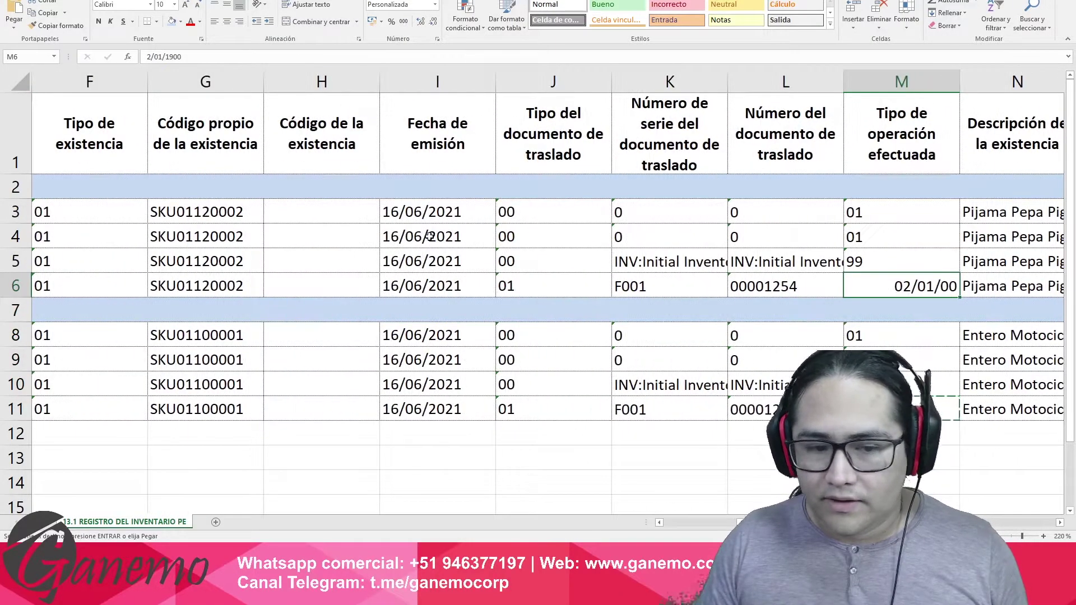
key("ctrl+v")
Review row 6's product description, unit of measure and valuation method in N6–P6.
key("Right")
key("Right")
key("Right")
key("Right")
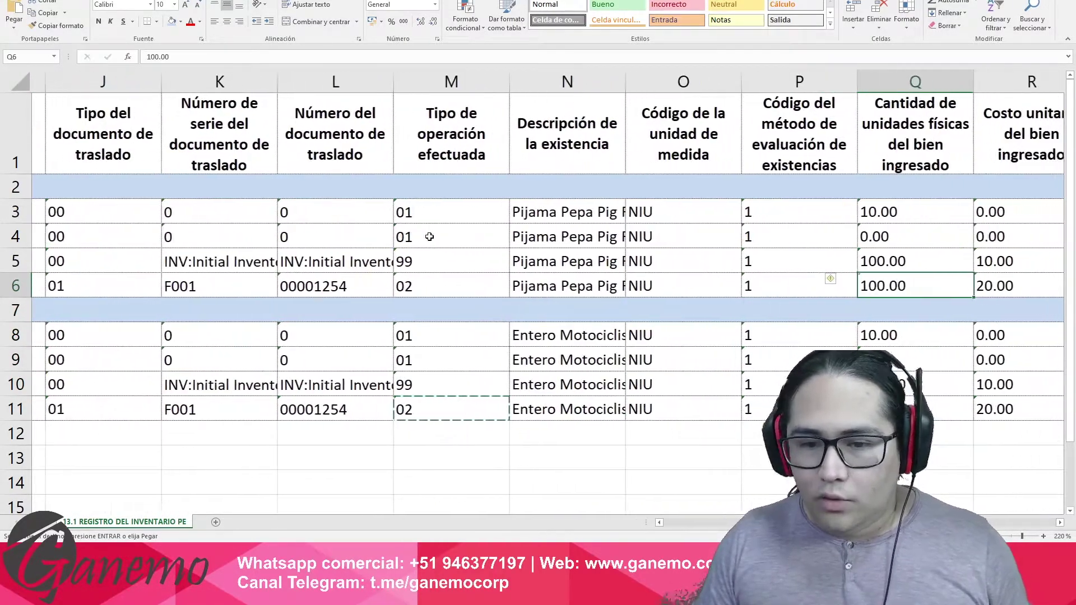
left_click(459, 278)
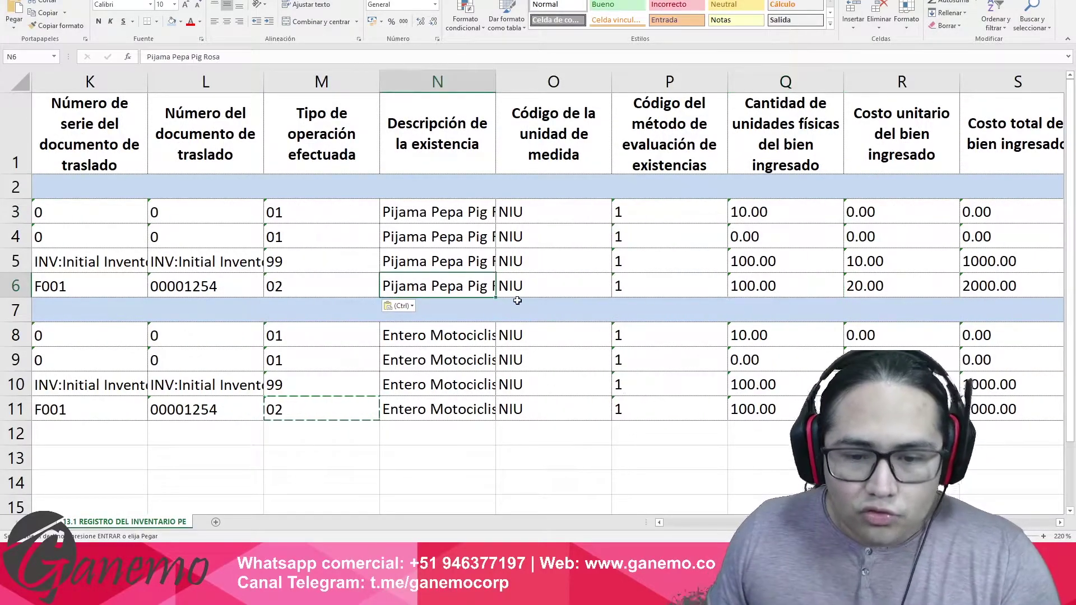
left_click(563, 285)
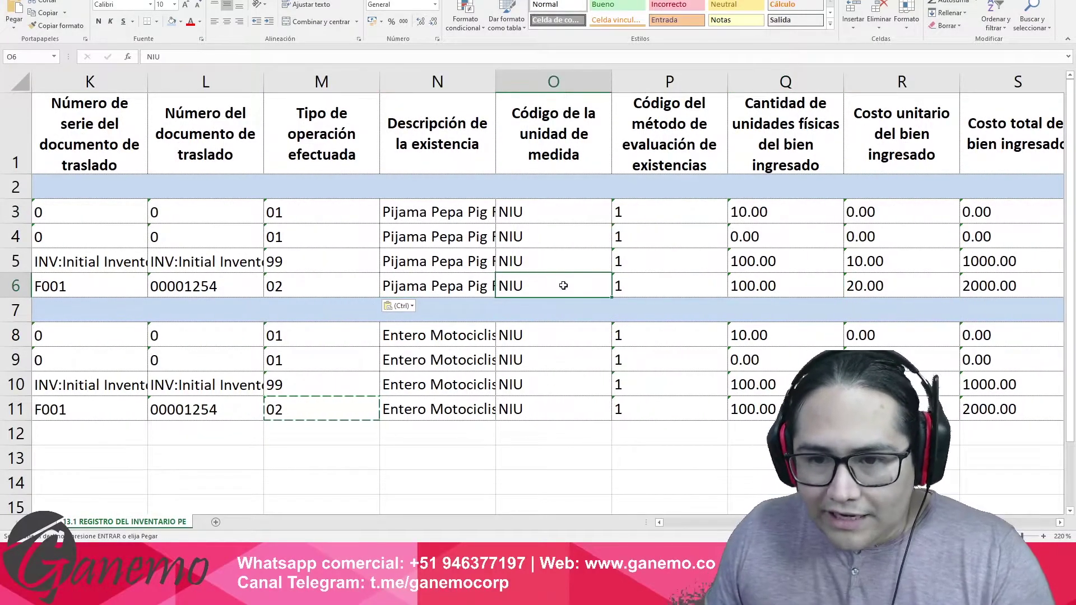
left_click(666, 287)
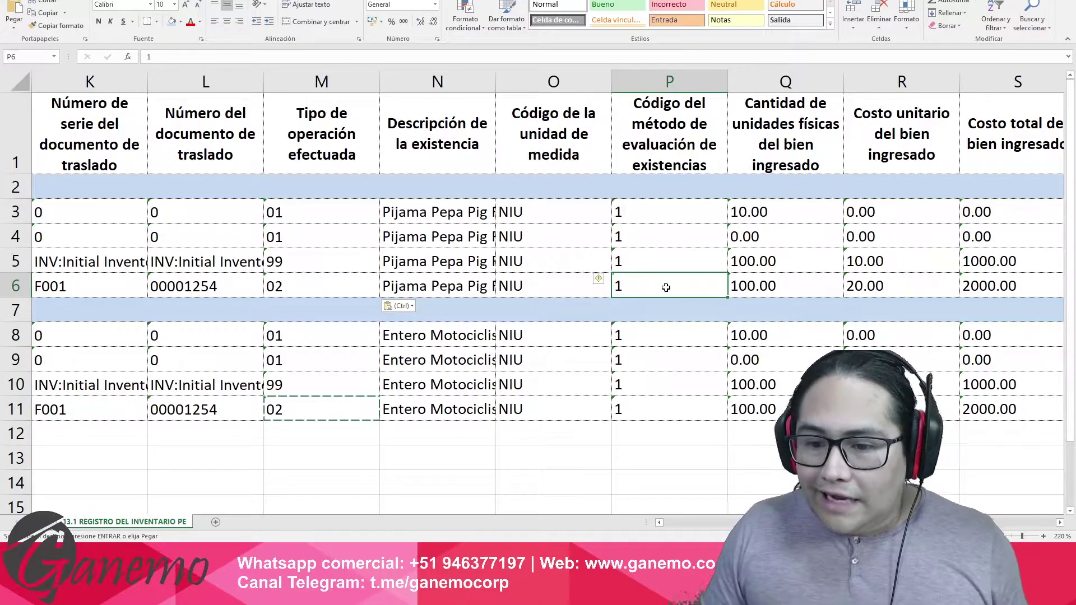
key("Right")
key("Right")
key("Right")
key("Right")
key("Right")
key("Right")
key("Right")
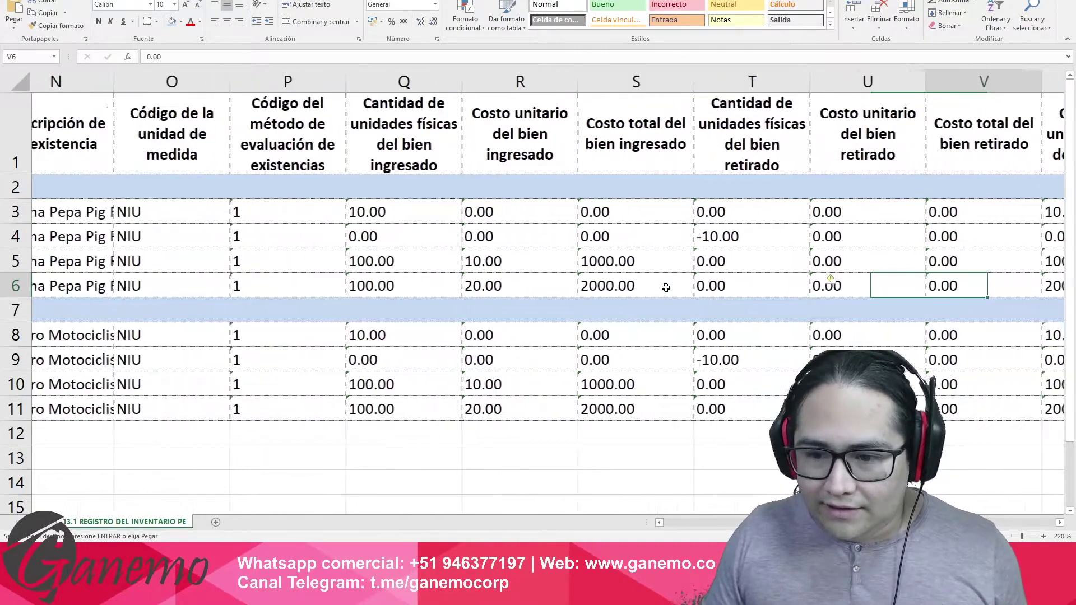
key("Left")
key("Left")
key("Left")
key("Left")
key("Left")
key("Left")
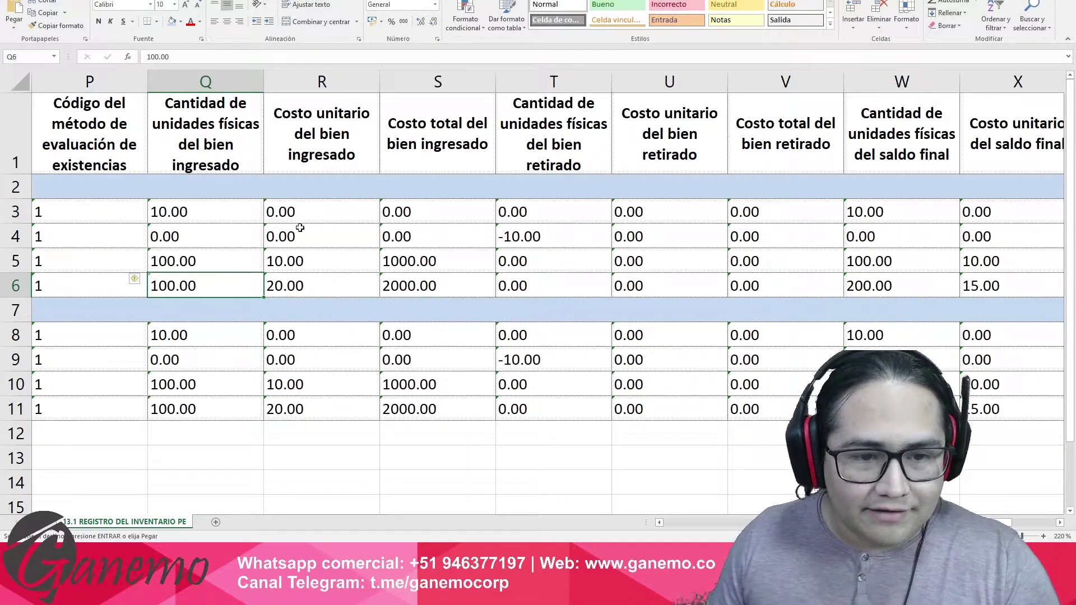
left_click(300, 286)
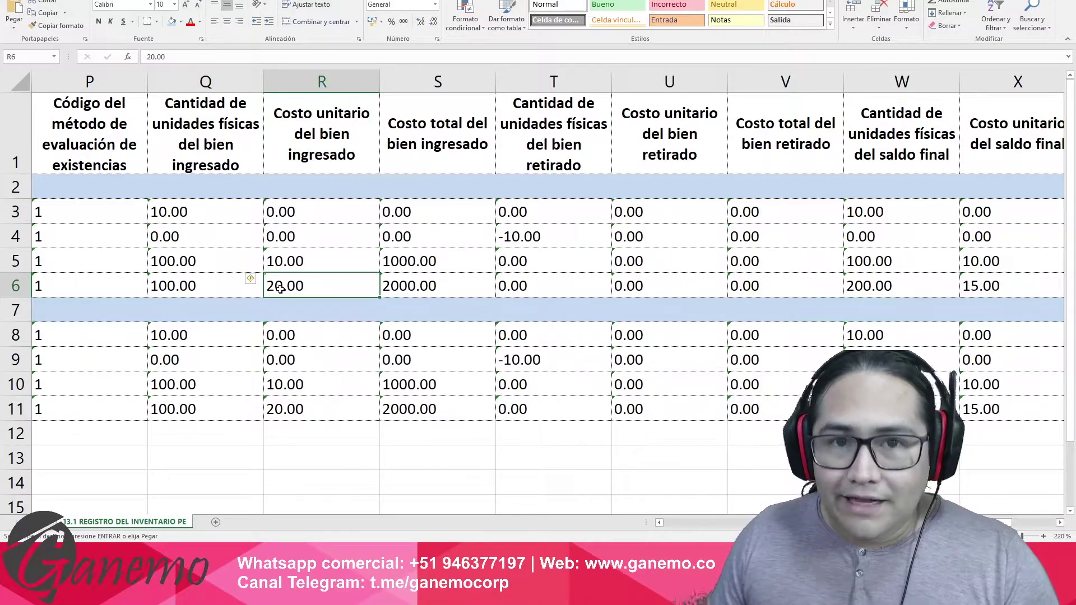
left_click(422, 284)
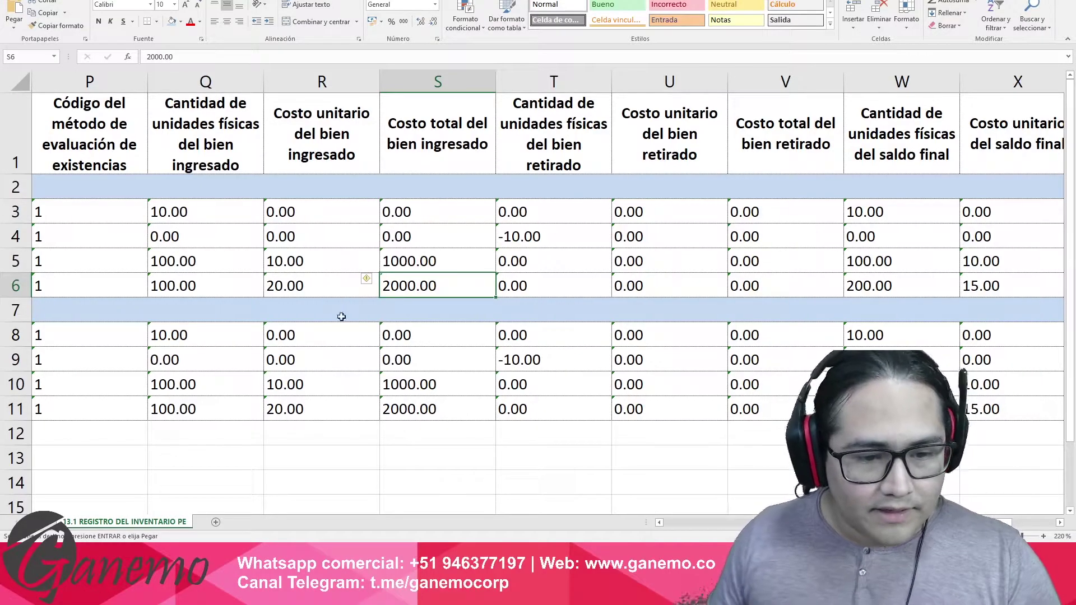
left_click(221, 280)
left_click(274, 280)
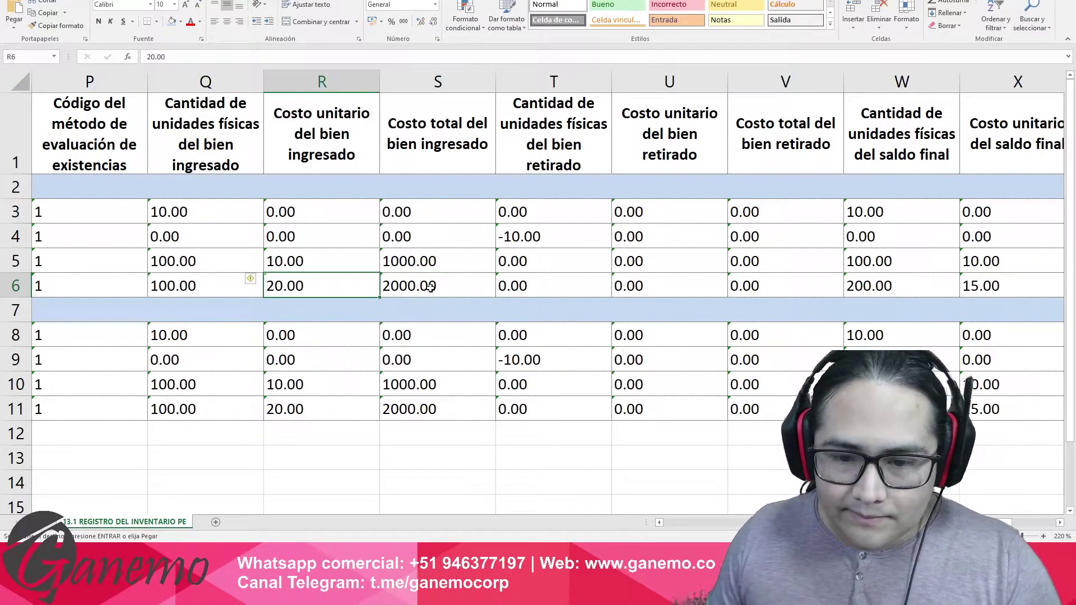
left_click(429, 286)
left_click(589, 286)
left_click_drag(589, 286, 741, 284)
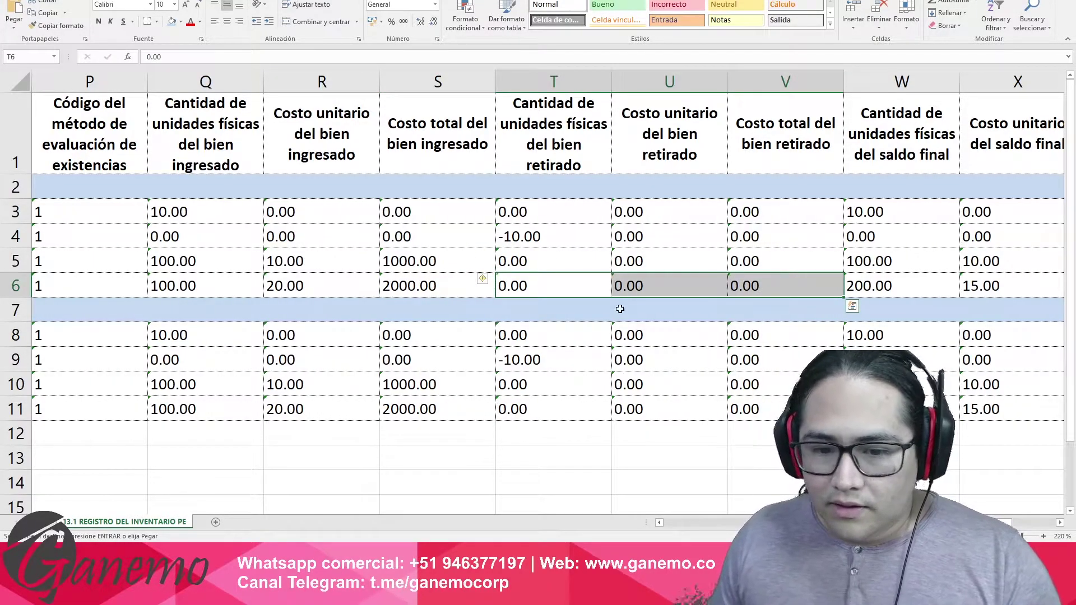
left_click(417, 286)
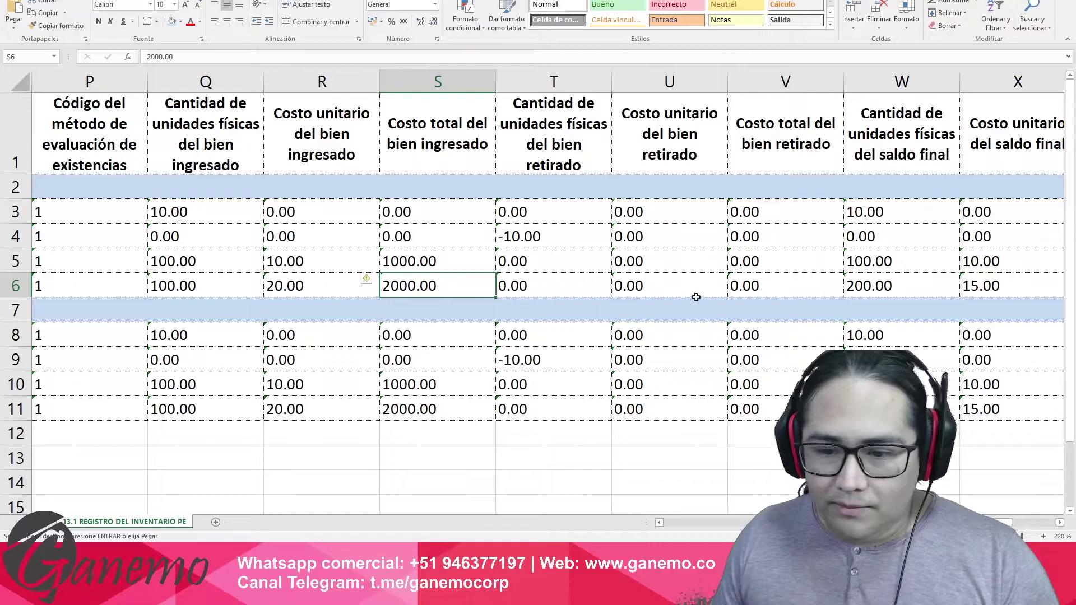
left_click(746, 288)
left_click(860, 285)
mouse_move(860, 285)
left_mouse_down()
mouse_move(1065, 286)
mouse_move(860, 285)
left_mouse_up()
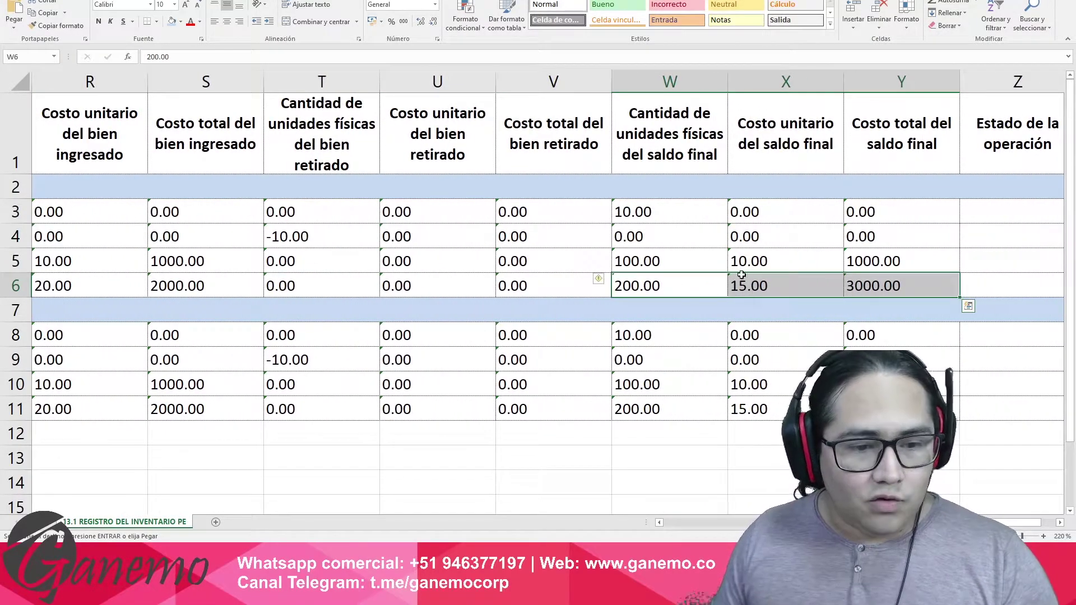
left_click(642, 290)
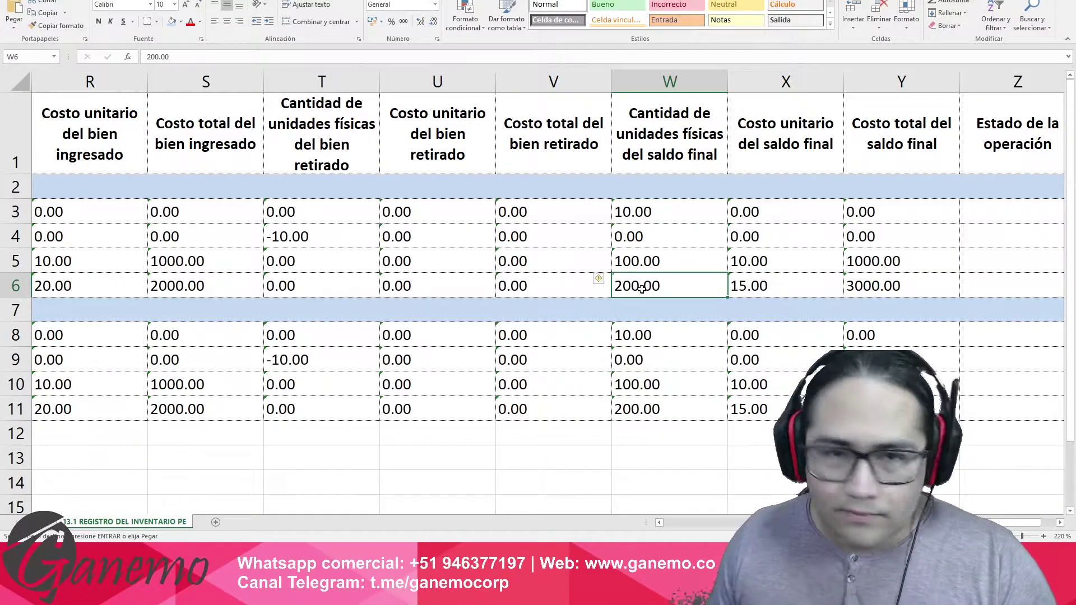
left_click_drag(115, 82, 728, 100)
left_click(720, 83)
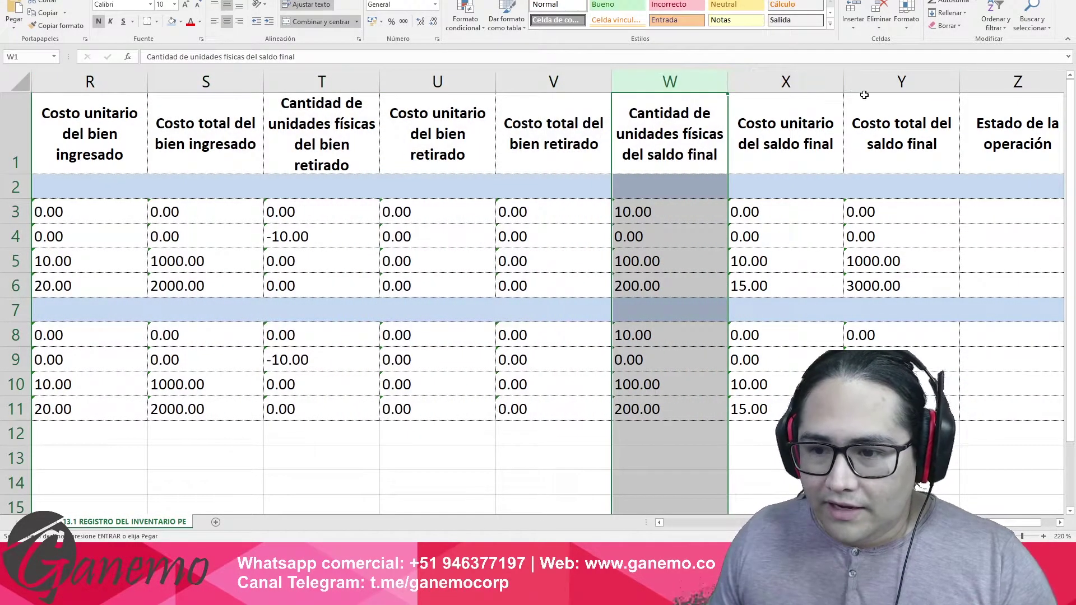
left_click_drag(873, 83, 185, 84)
scroll(333, 112, "right", 4)
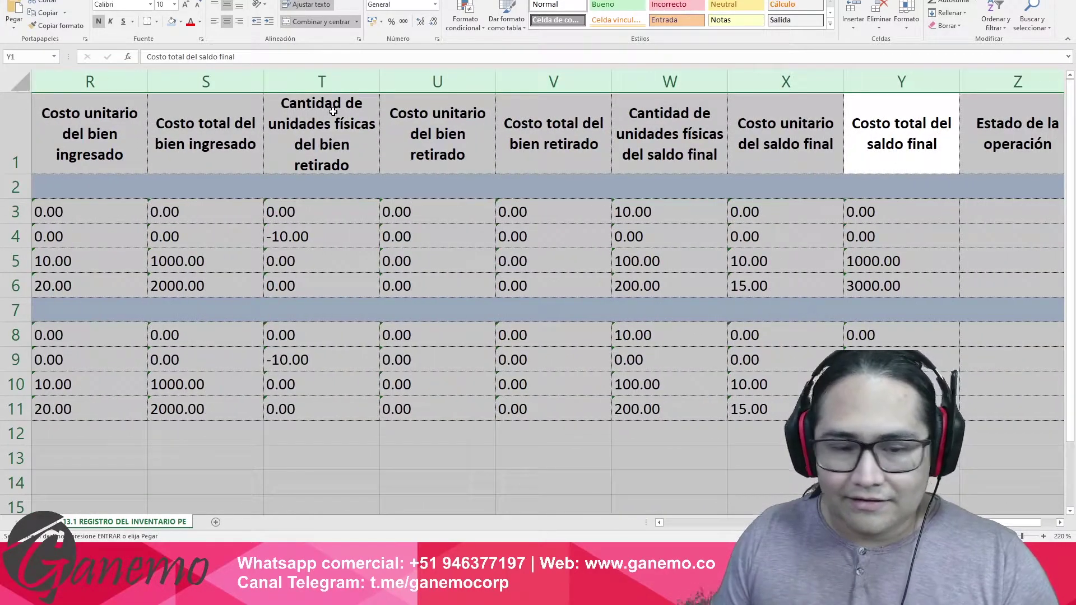
left_click_drag(263, 81, 247, 84)
left_click(258, 162)
key("Left")
key("Left")
key("Left")
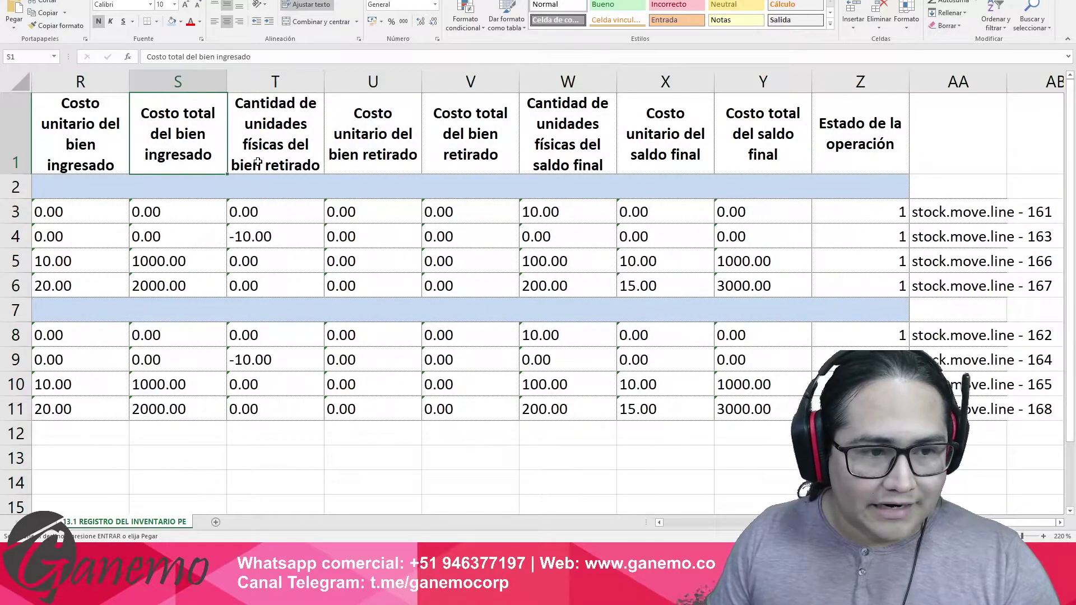
scroll(258, 161, "left", 1)
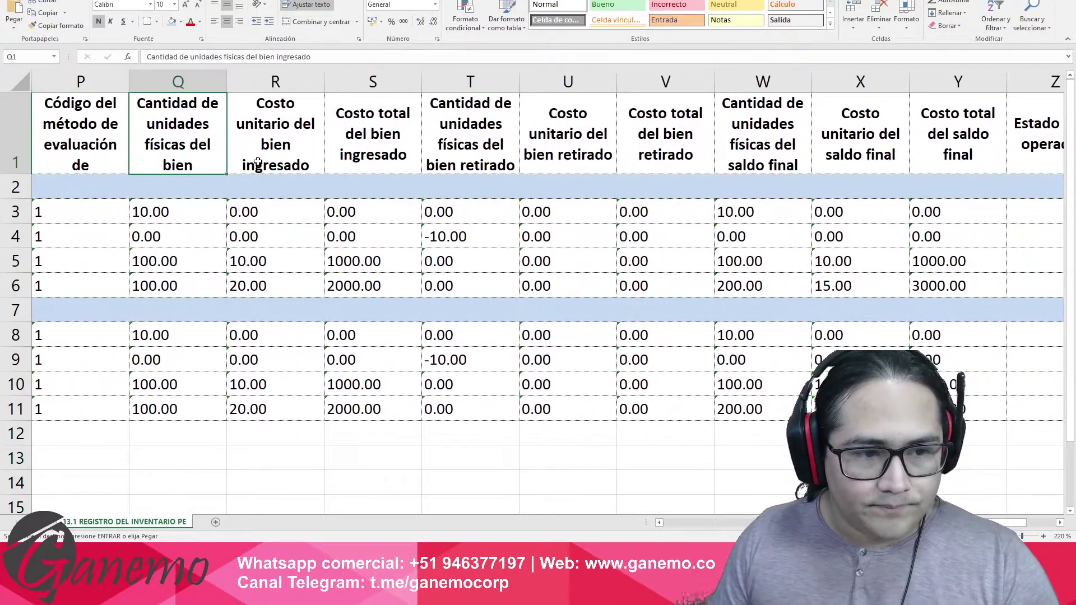
left_click(166, 287)
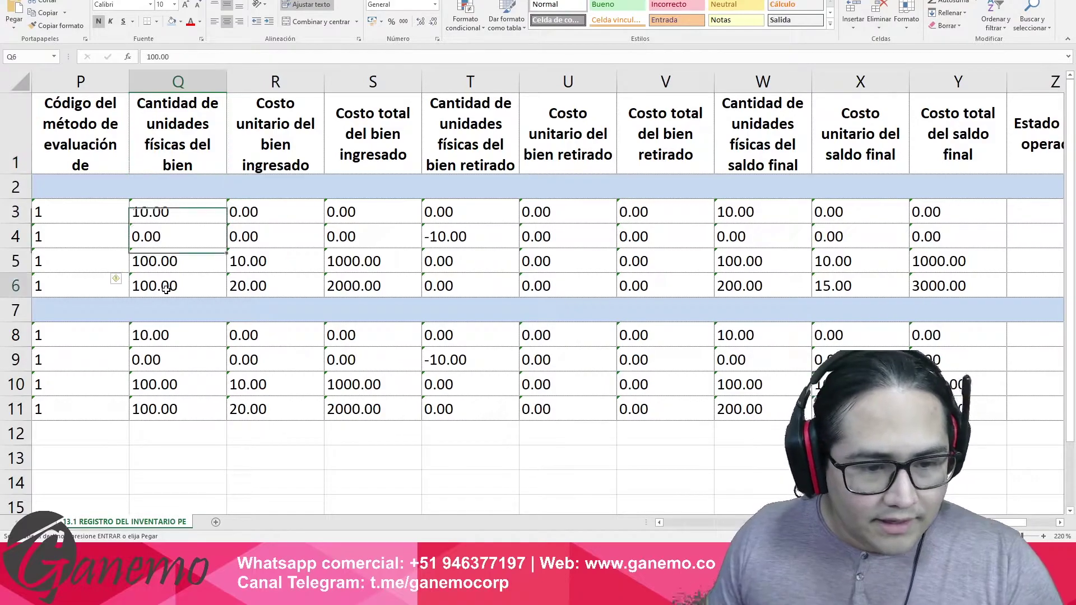
left_click(256, 287)
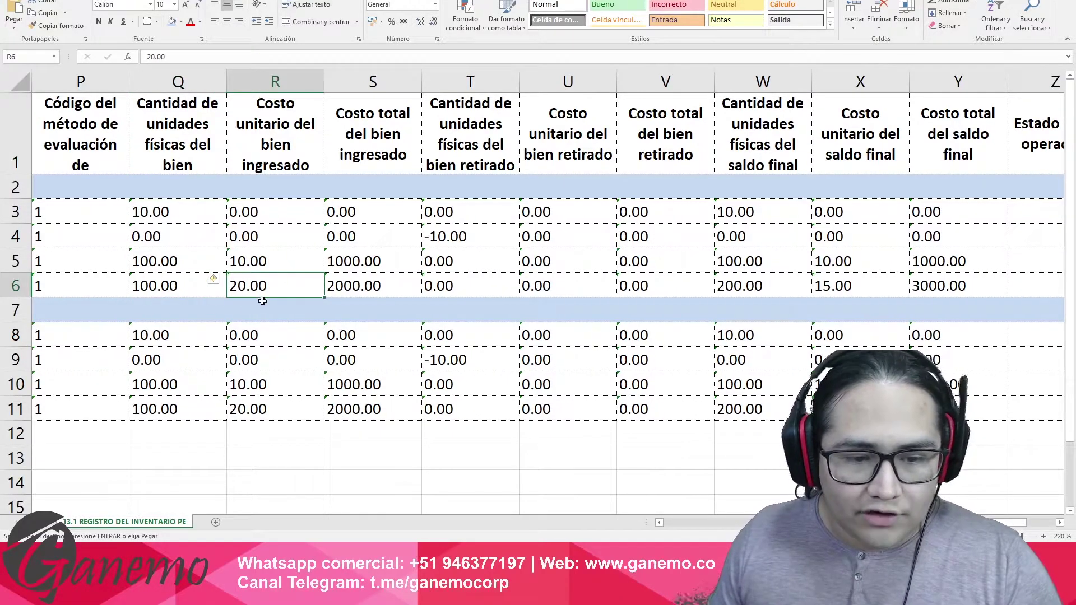
left_click(357, 287)
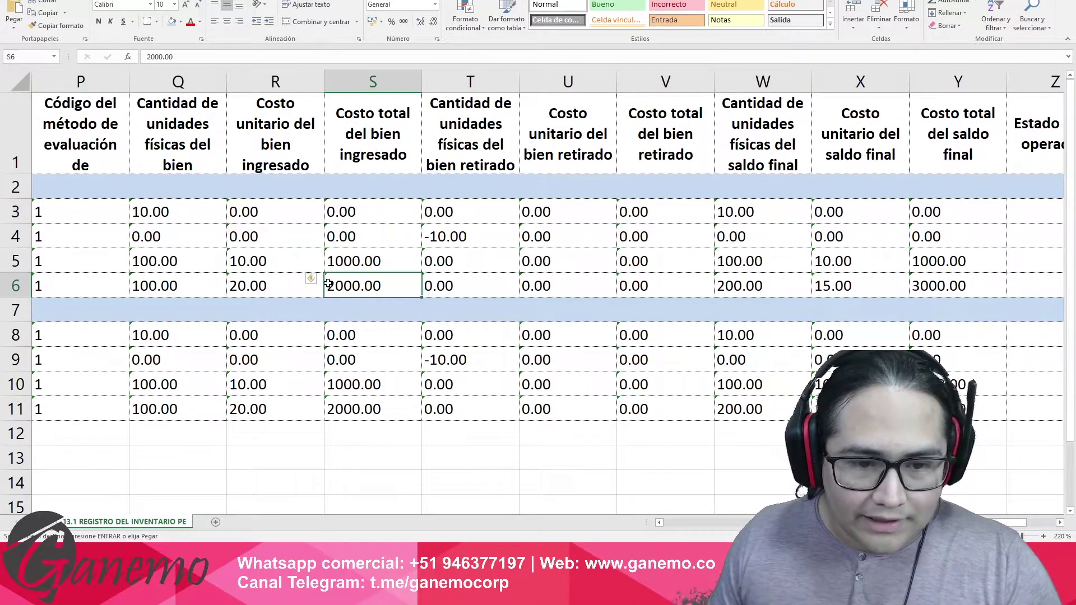
left_click_drag(184, 283, 341, 289)
left_click(367, 283)
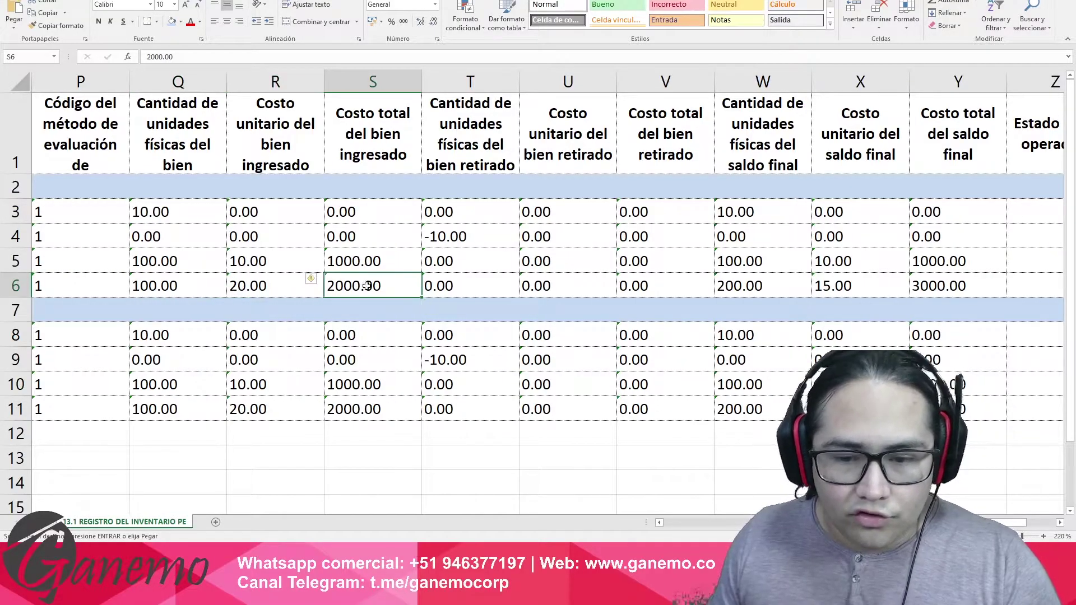
left_click_drag(473, 291, 913, 287)
left_click(743, 290)
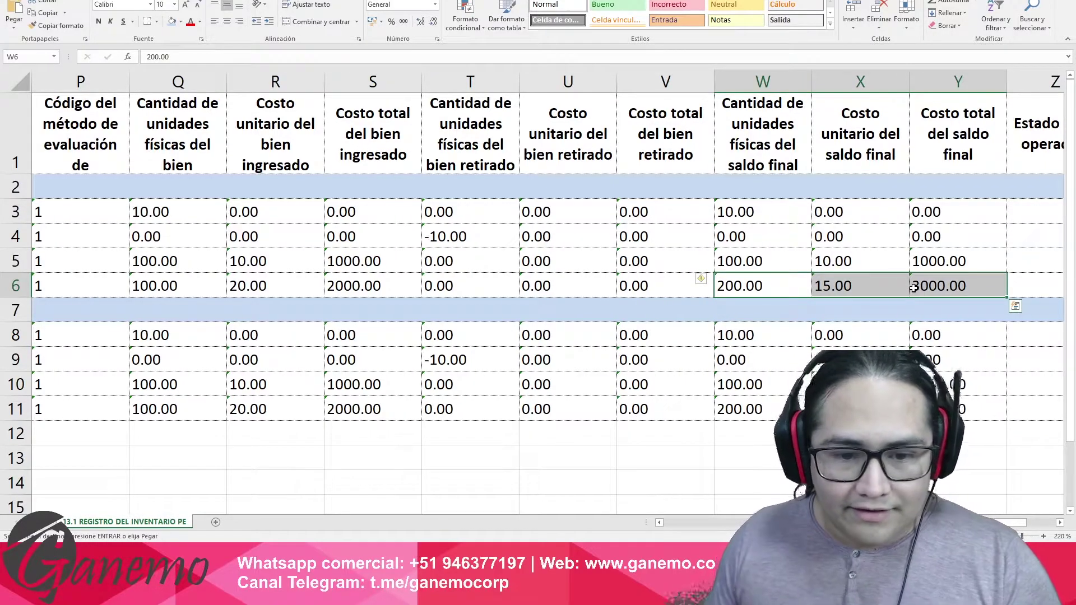
left_click_drag(184, 281, 388, 293)
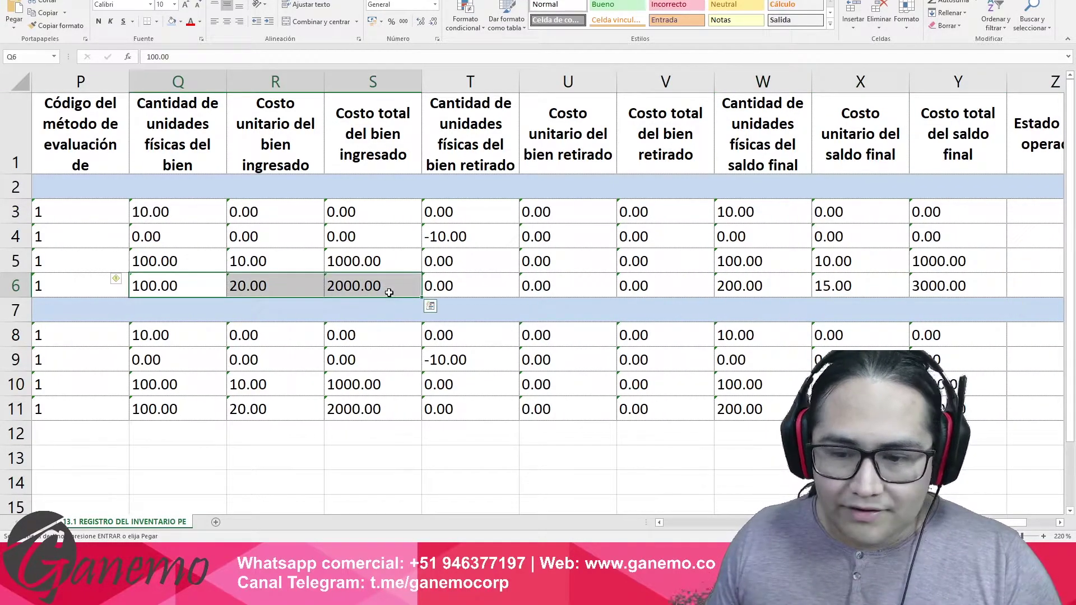
left_click(748, 284)
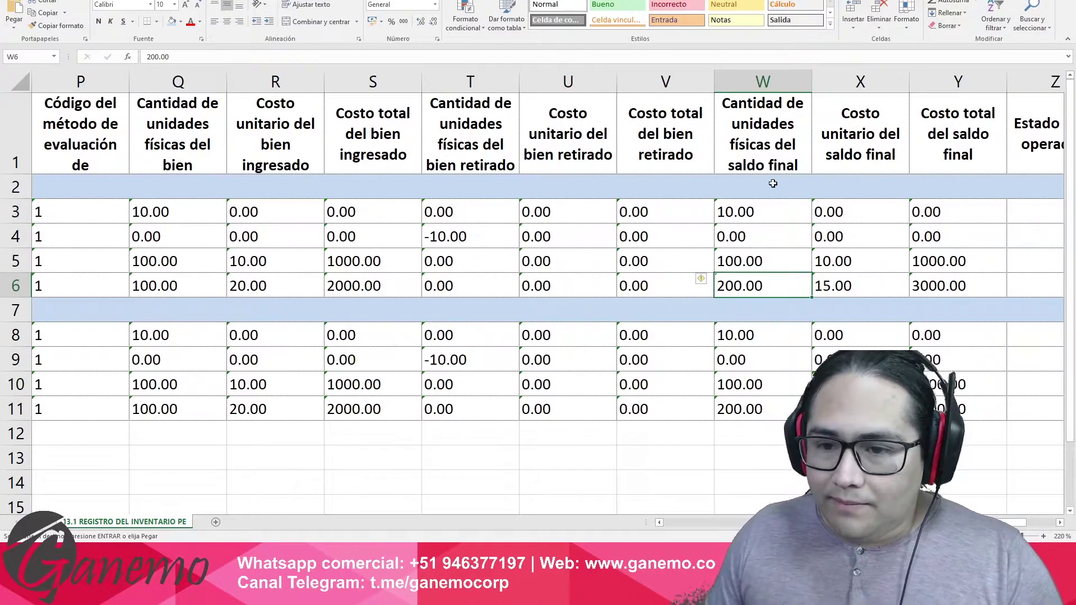
left_click(762, 260)
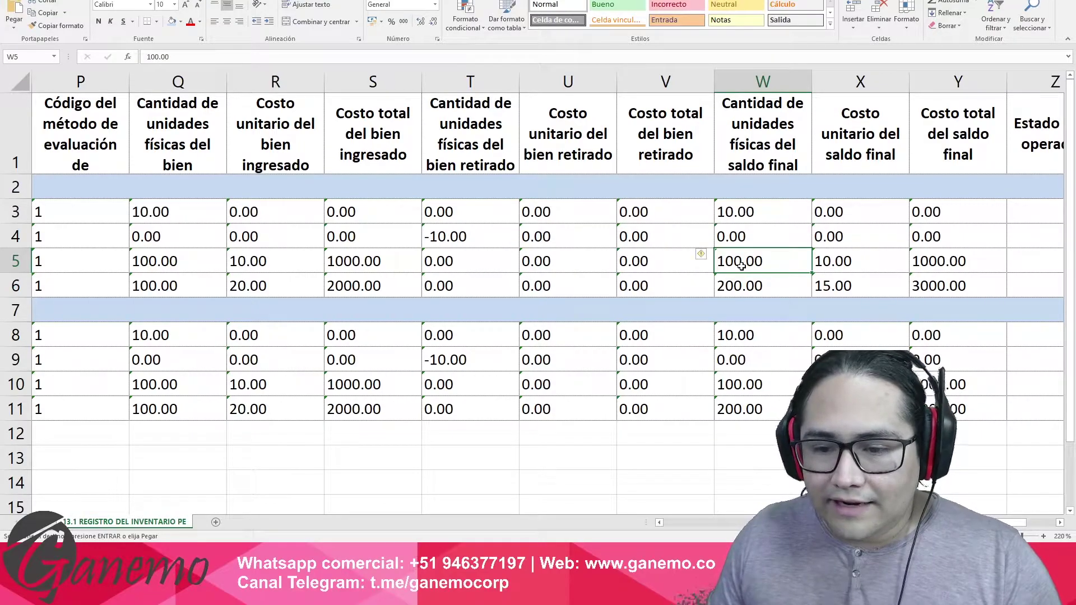
left_click(196, 291)
left_click(747, 289)
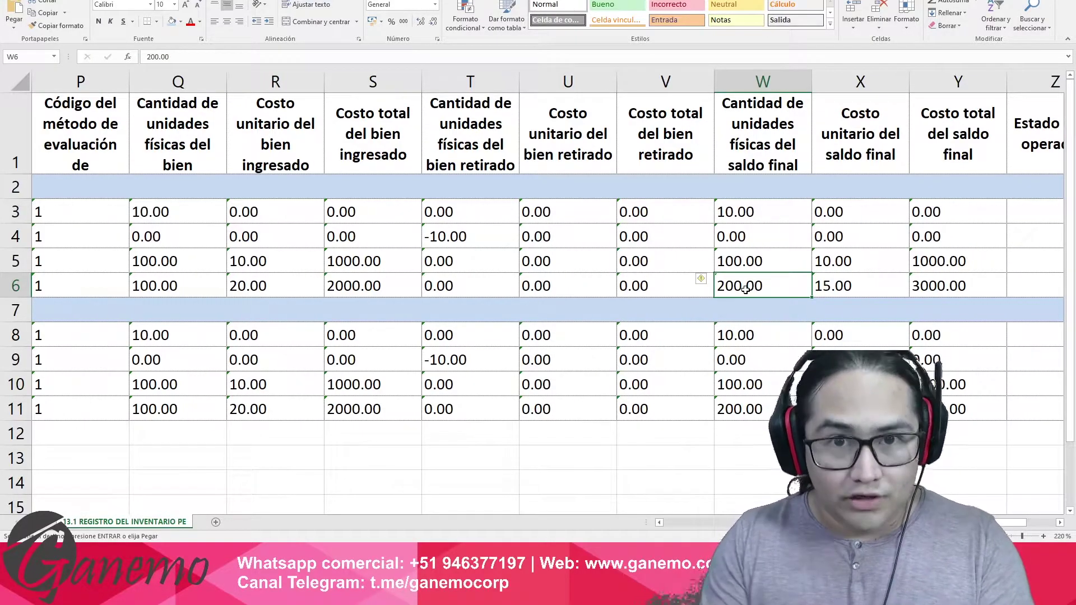
left_click(838, 288)
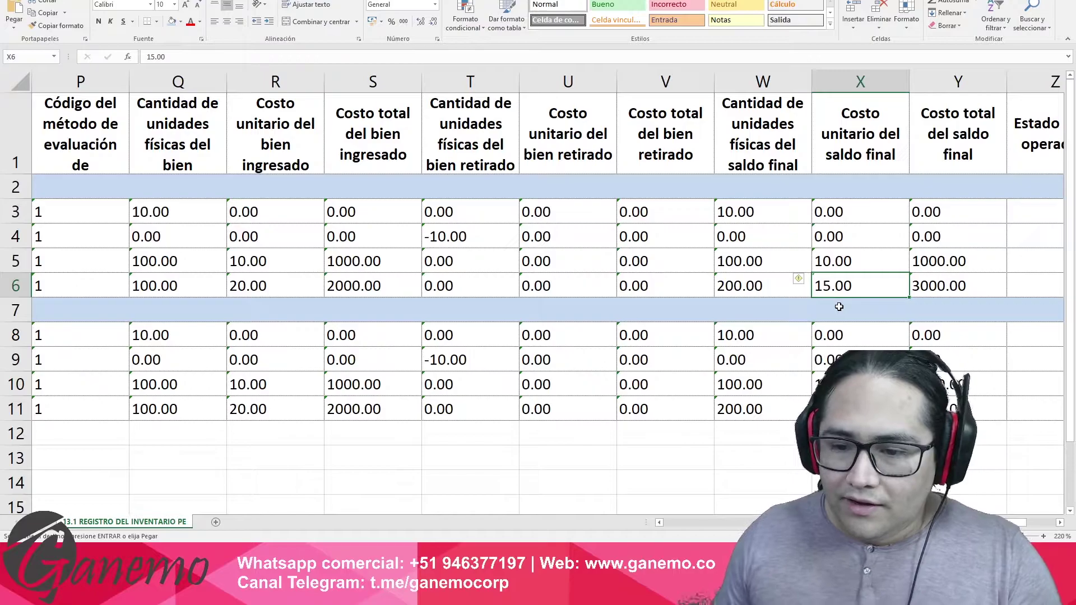
left_click(940, 287)
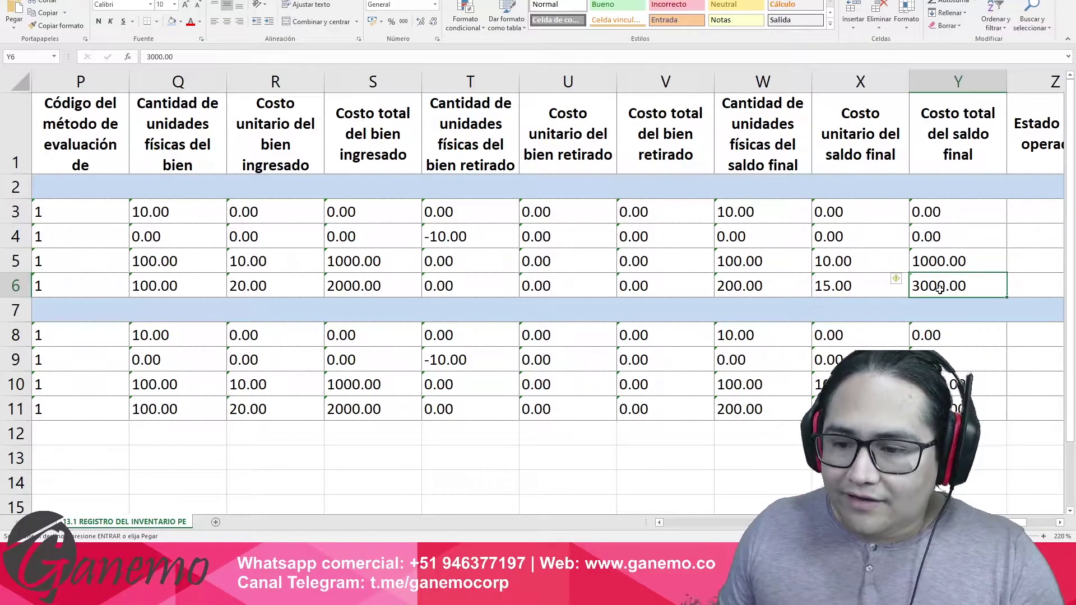
left_click(785, 287)
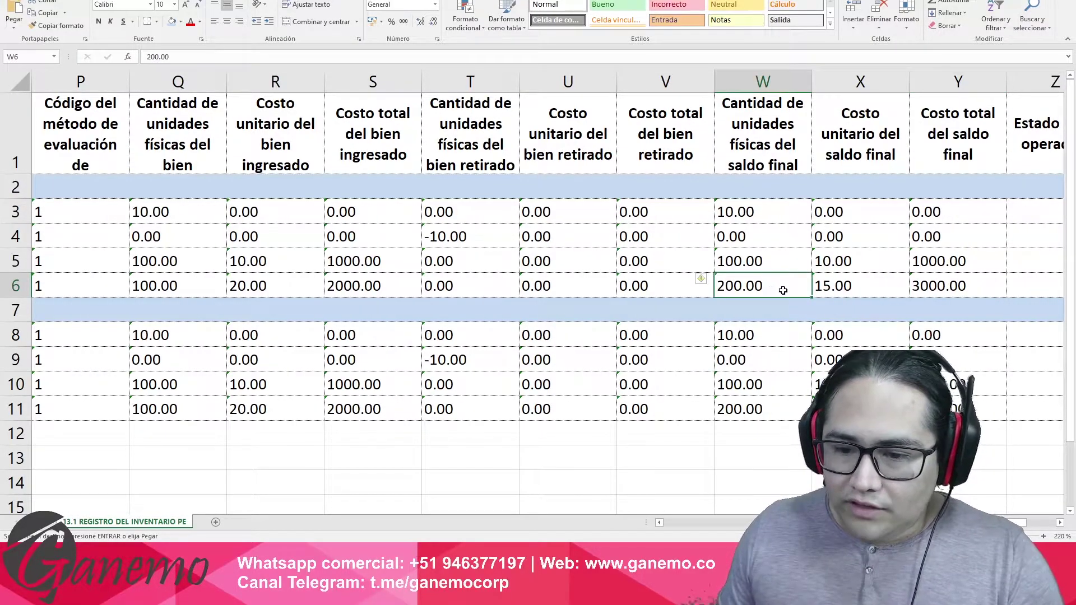
left_click(858, 280)
left_click(760, 287)
left_click(920, 288)
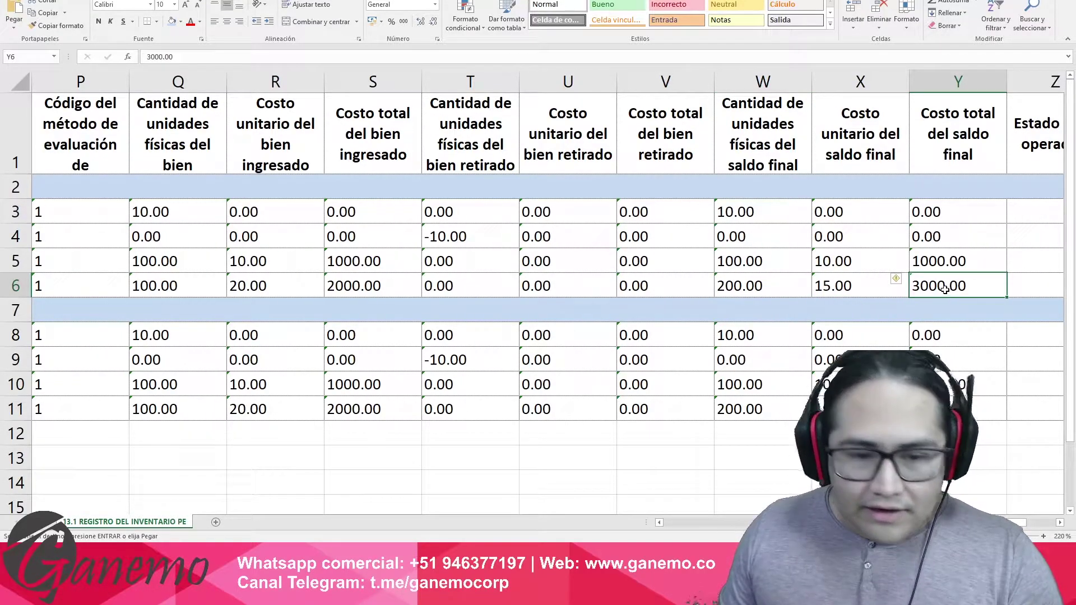
left_click_drag(348, 256, 367, 283)
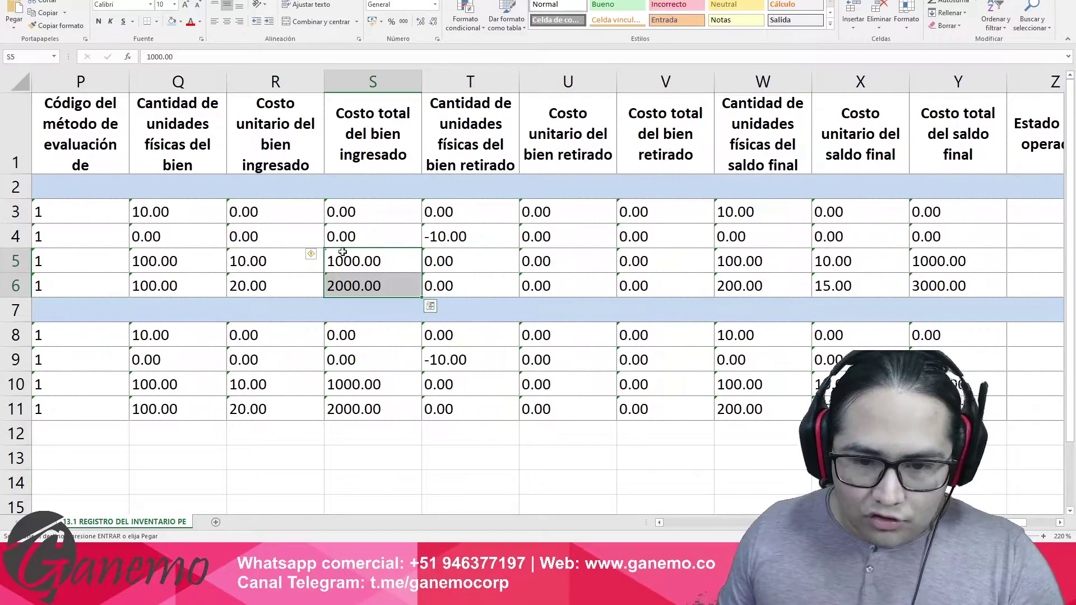
left_click_drag(665, 264, 688, 288)
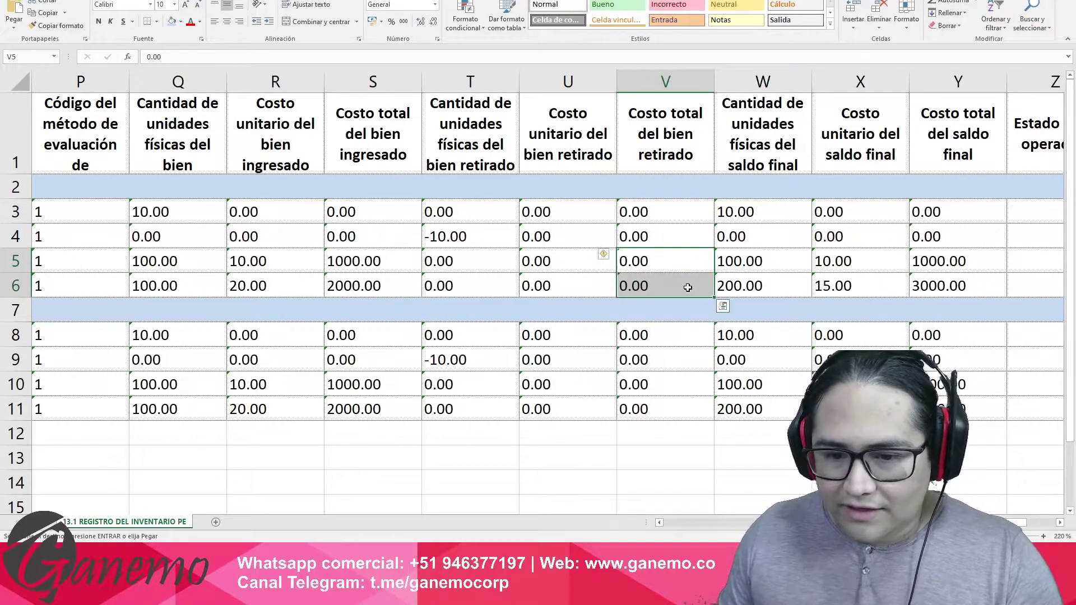
left_click_drag(372, 259, 377, 285)
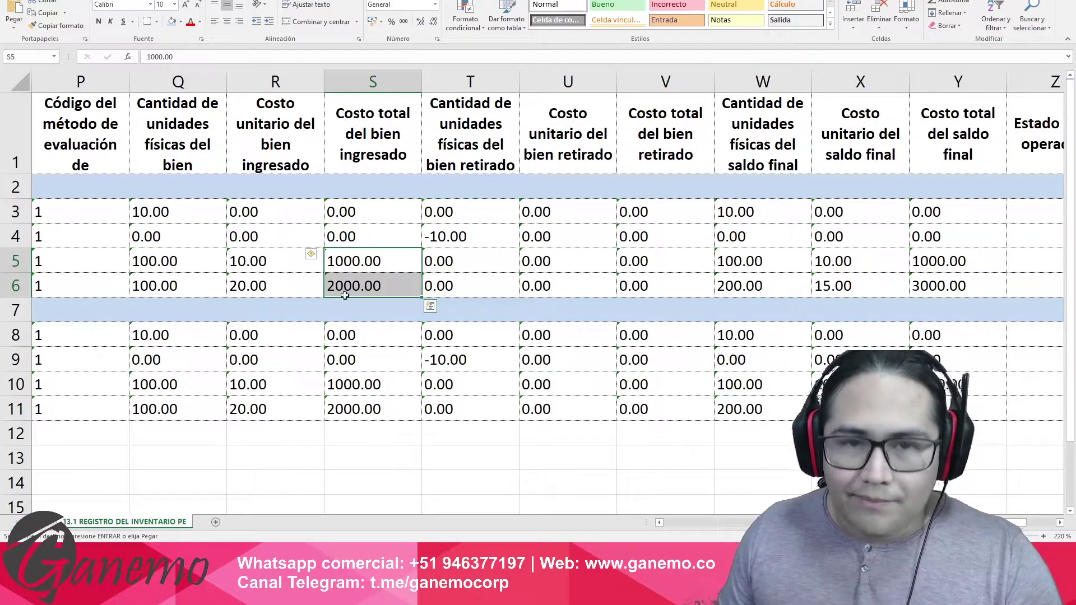
left_click(929, 287)
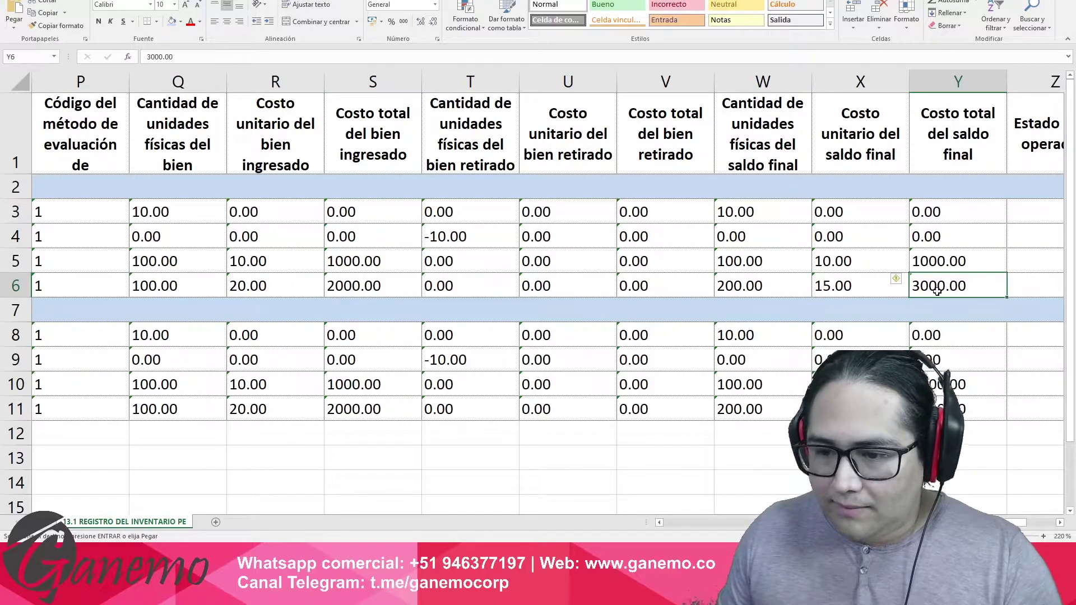
left_click(282, 404)
key("Home")
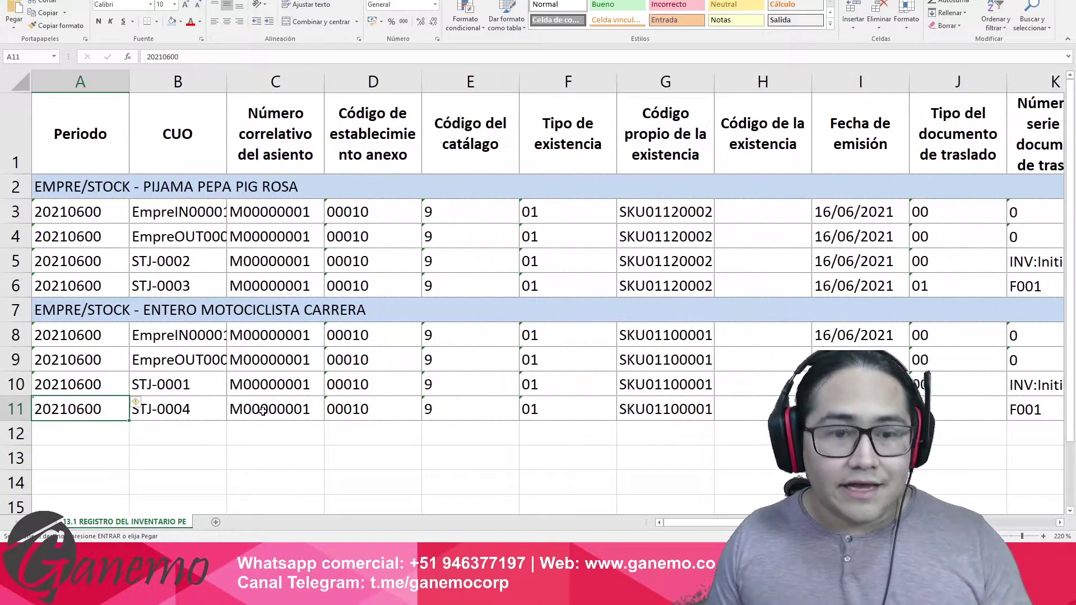
Step along row 11 checking series F001, operation type 02, product description and valuation method.
key("Right")
key("Right")
key("Right")
key("Right")
key("Right")
key("Right")
key("Right")
key("Right")
key("Right")
key("Right")
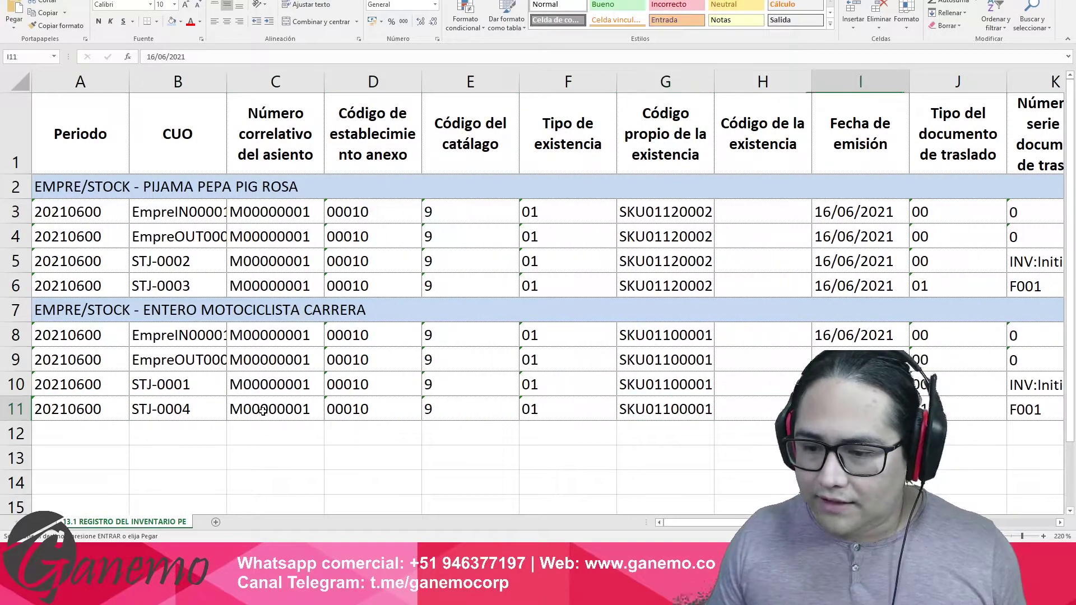
scroll(263, 410, "right", 3)
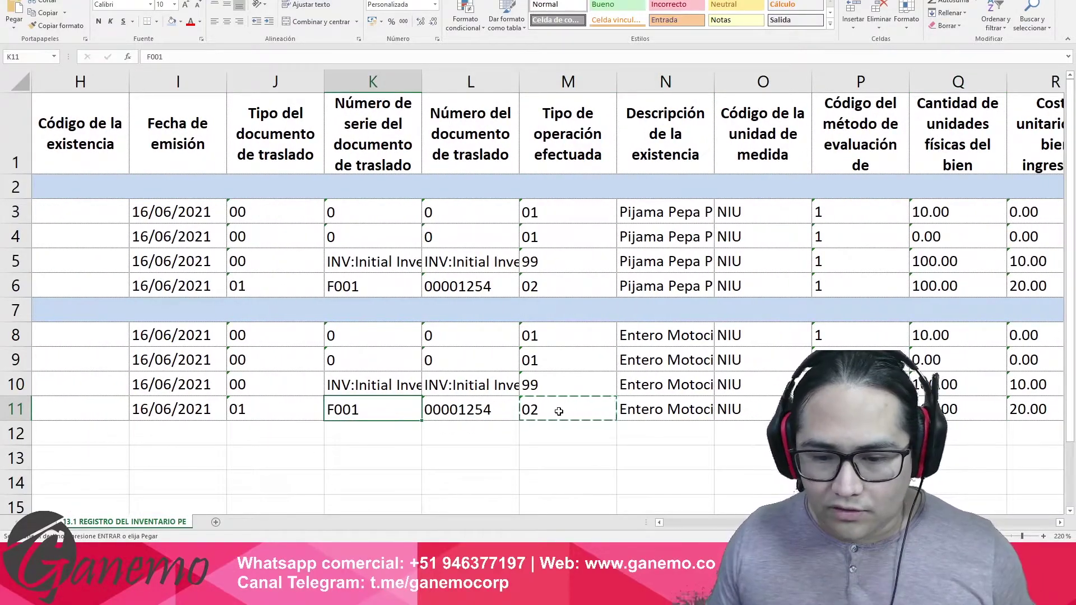
left_click(593, 418)
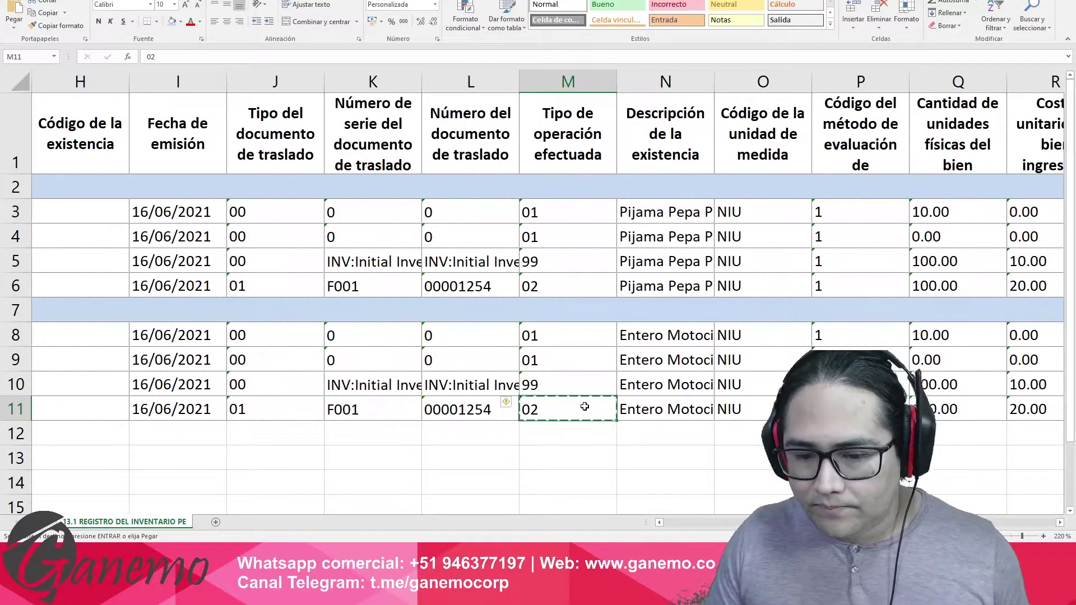
key("Right")
key("Right")
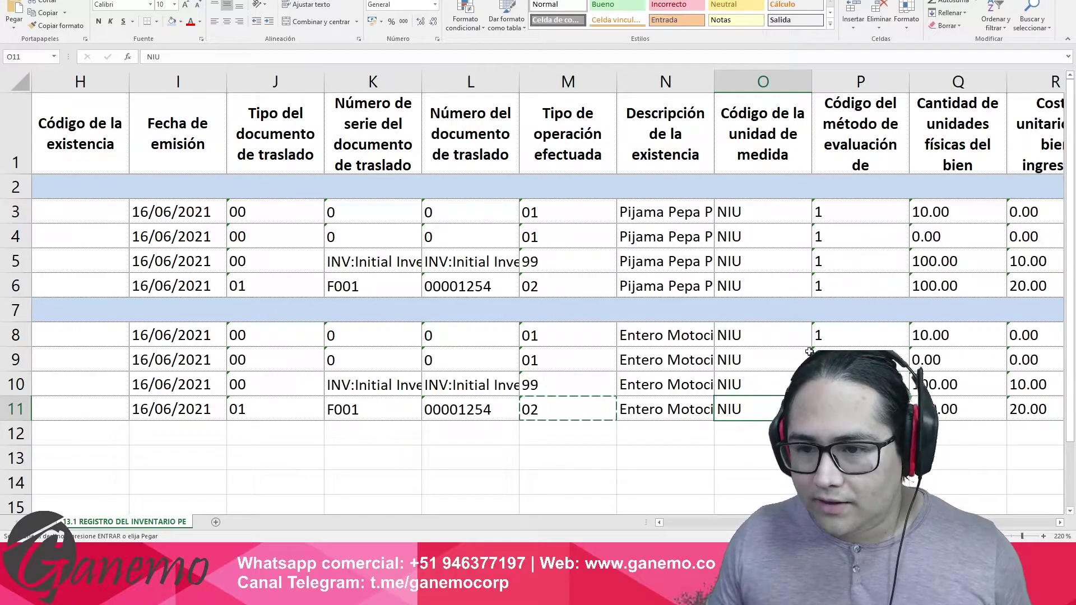
key("Right")
key("Right")
key("Right")
key("Right")
key("Right")
key("Right")
key("Right")
key("Right")
key("Right")
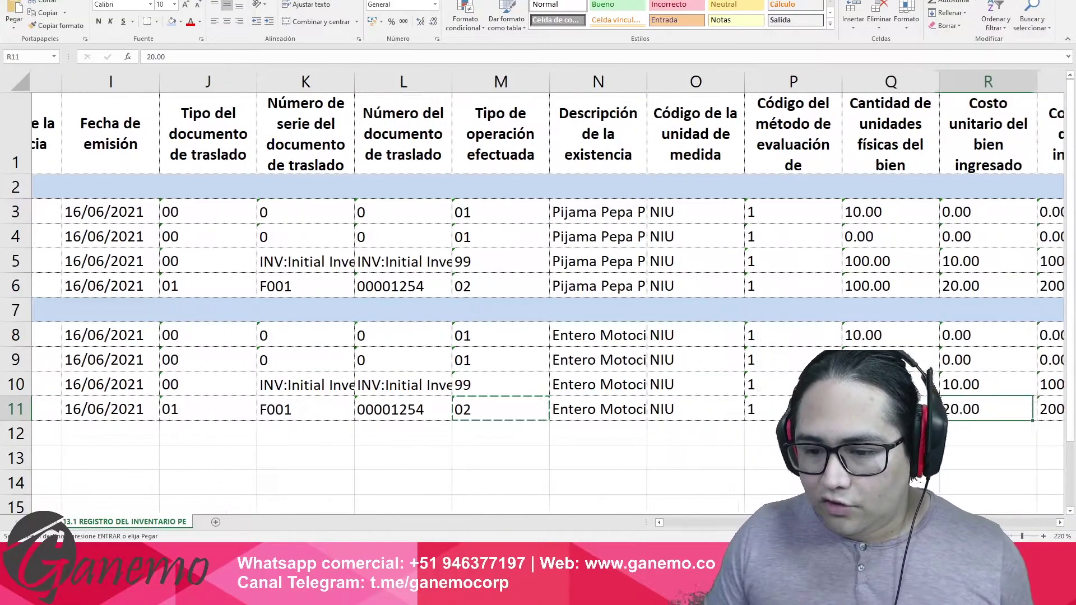
key("Right")
key("Left")
key("Left")
key("Left")
key("Left")
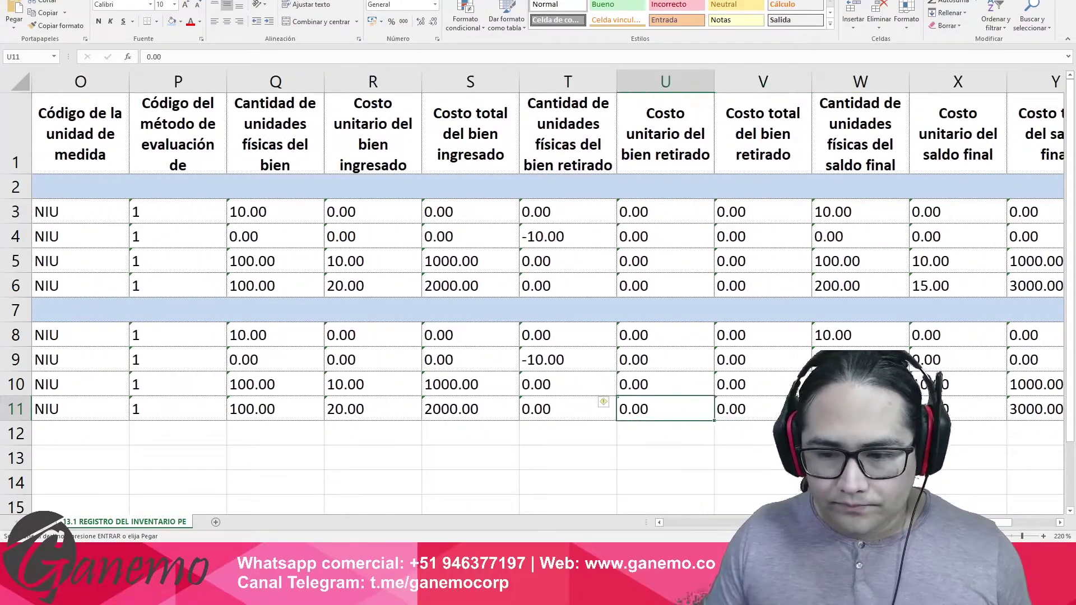
key("Left")
key("Left")
key("Left")
key("Left")
key("Left")
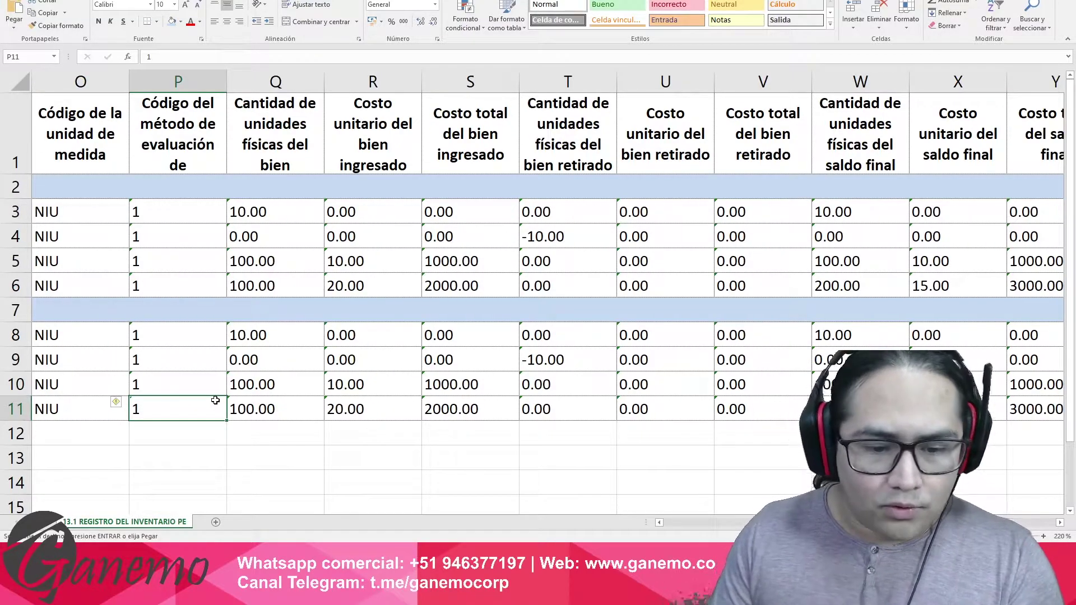
Check row 11's 100.00 units at 20.00 (2000.00) and 200.00 final balance against W10.
left_click(281, 407)
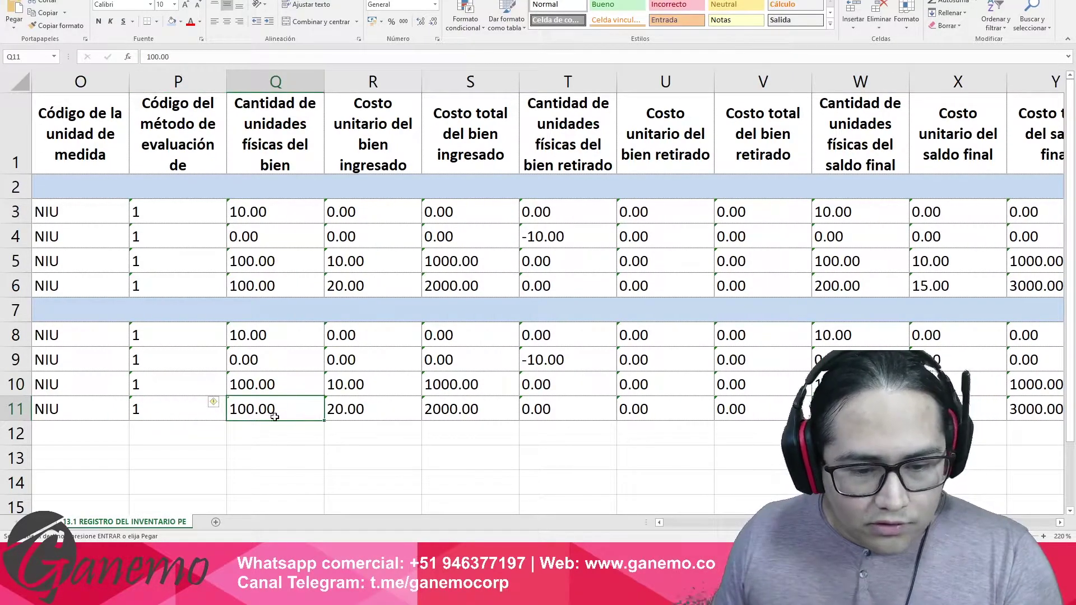
left_click(359, 410)
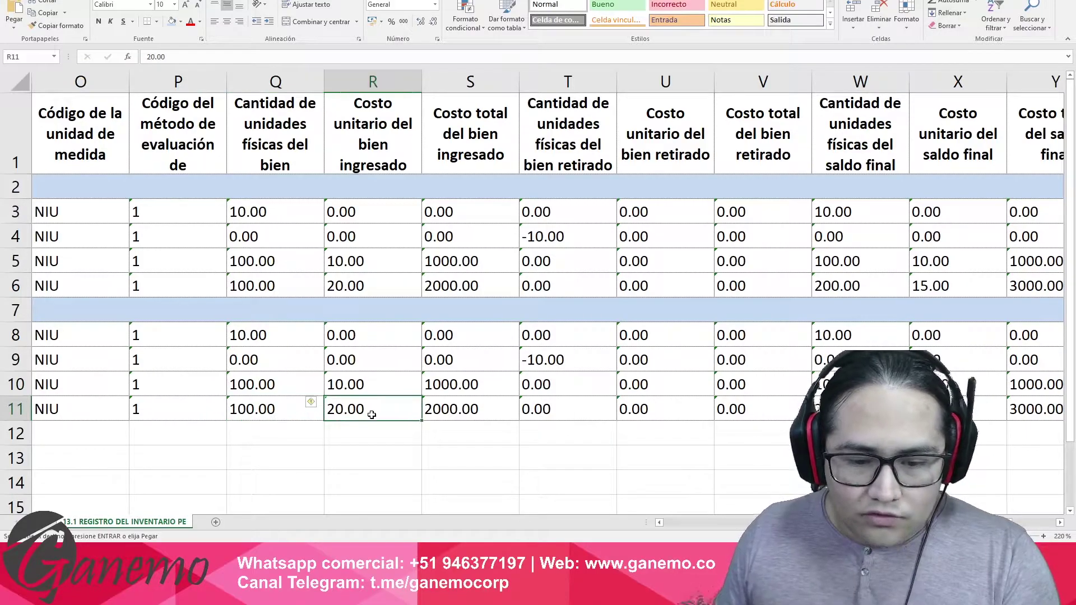
left_click(451, 413)
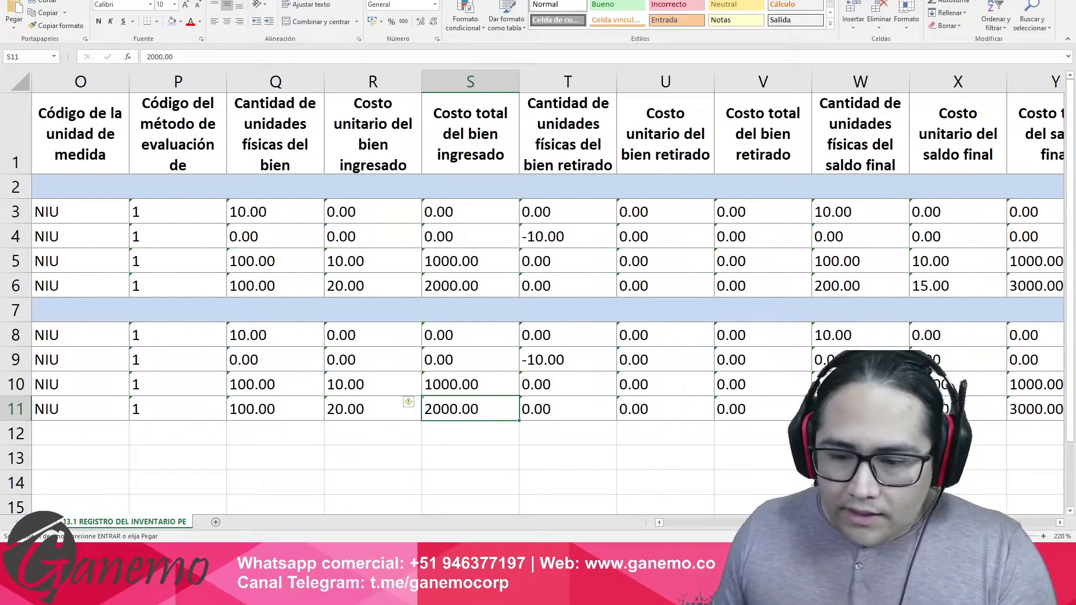
left_click(860, 409)
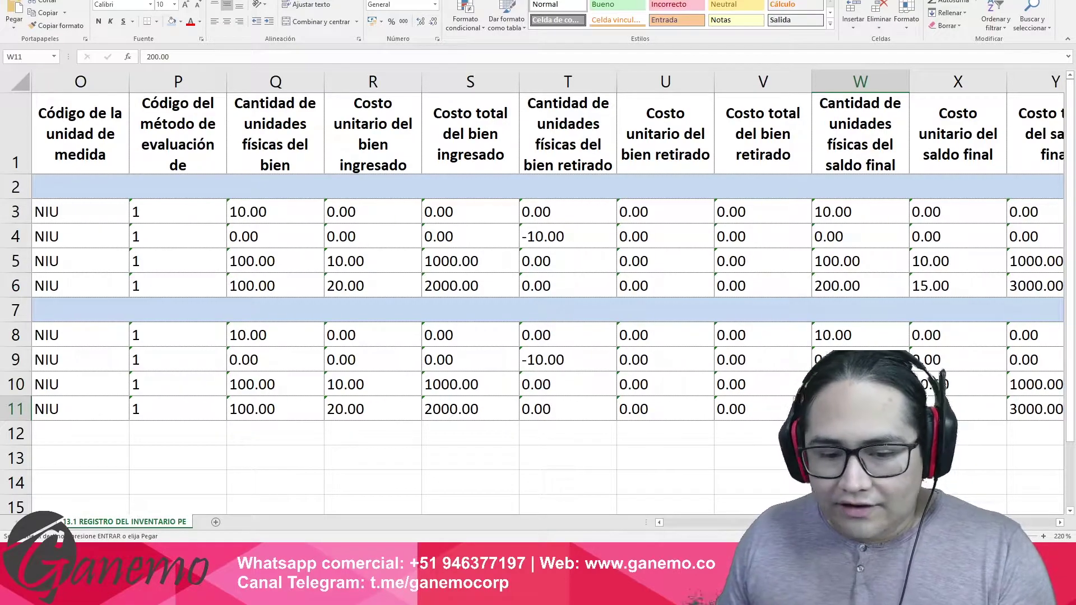
left_click(860, 384)
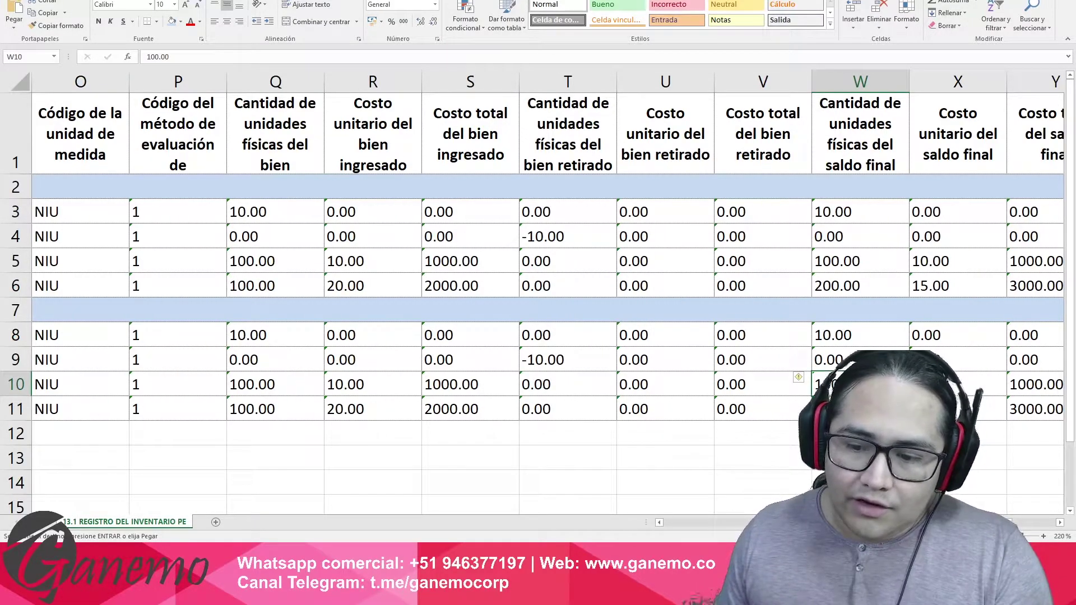
left_click(278, 413)
left_click(860, 408)
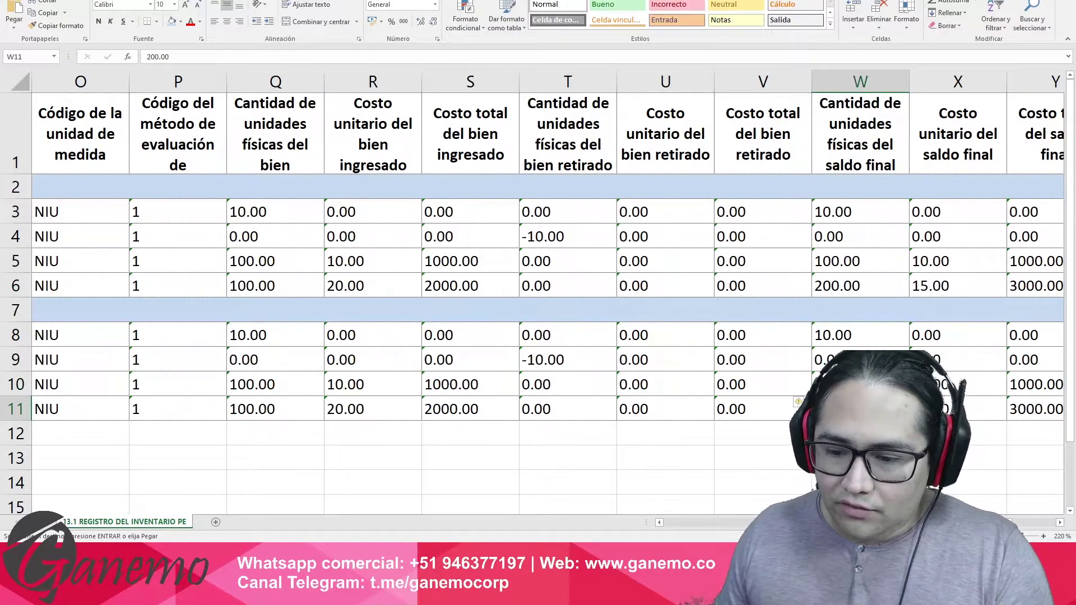
Check row 11's final balance total and reach its move line reference in column AA.
left_click(1023, 408)
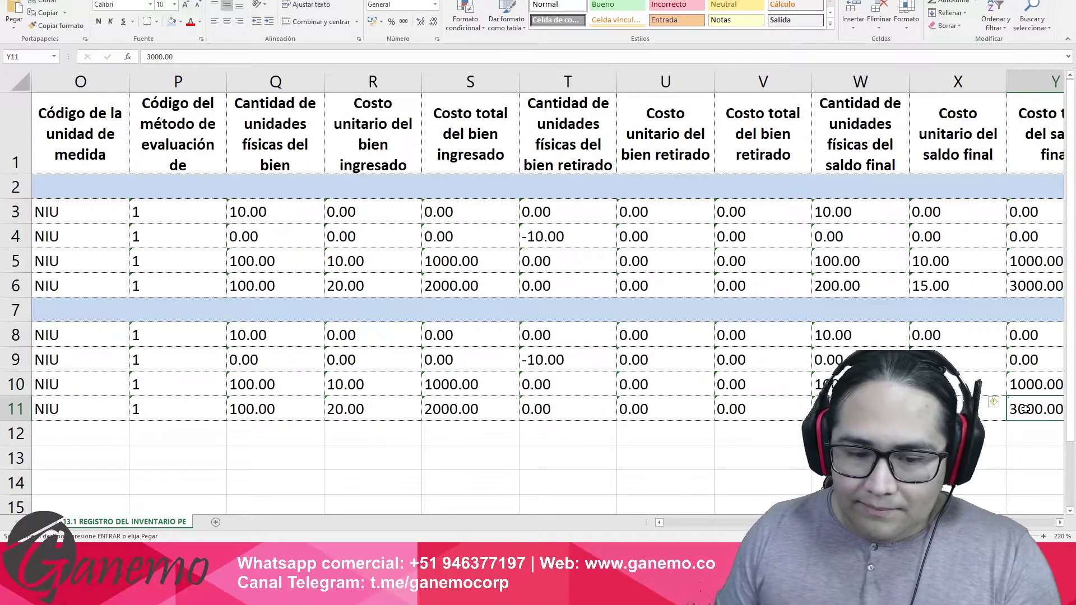
scroll(1023, 409, "right", 2)
key("Left")
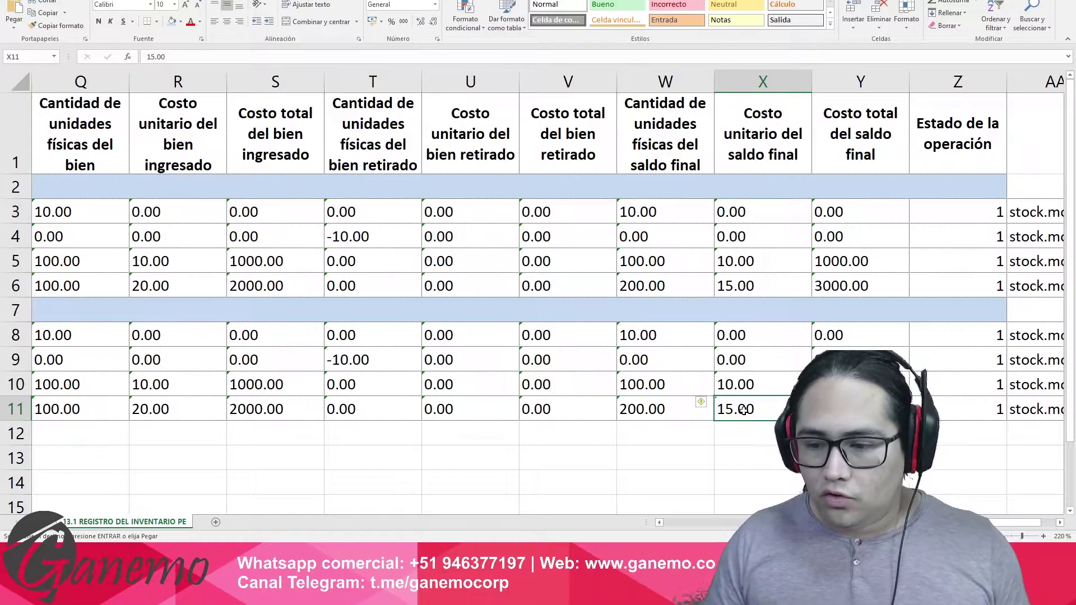
key("Right")
key("Right")
key("Right")
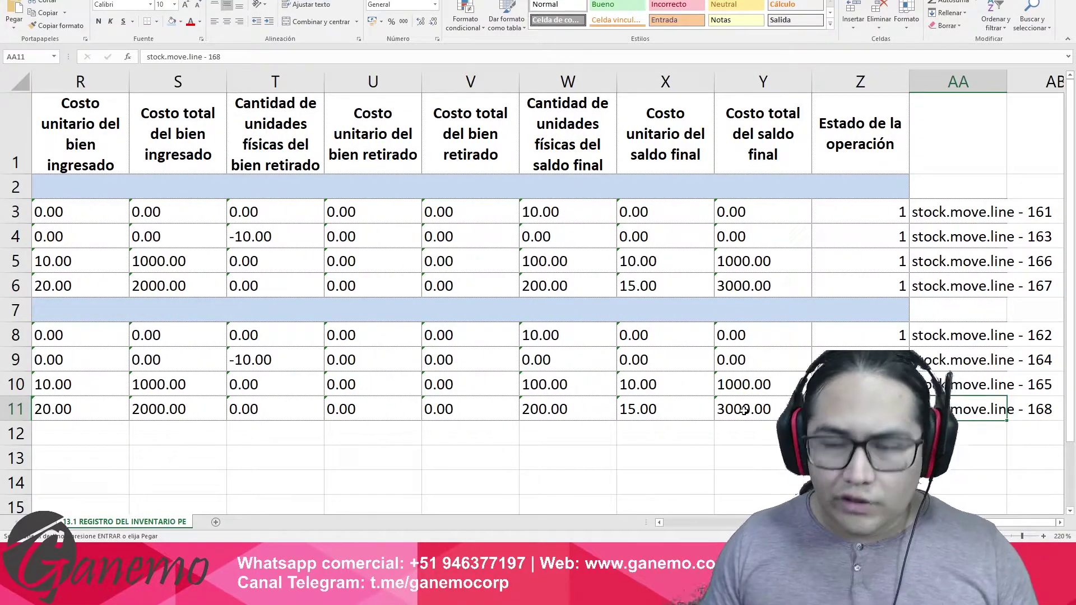
Look over move line references 161–168, isolate ID 168 from AA11, and return to Odoo.
left_click(940, 84)
left_click(950, 211)
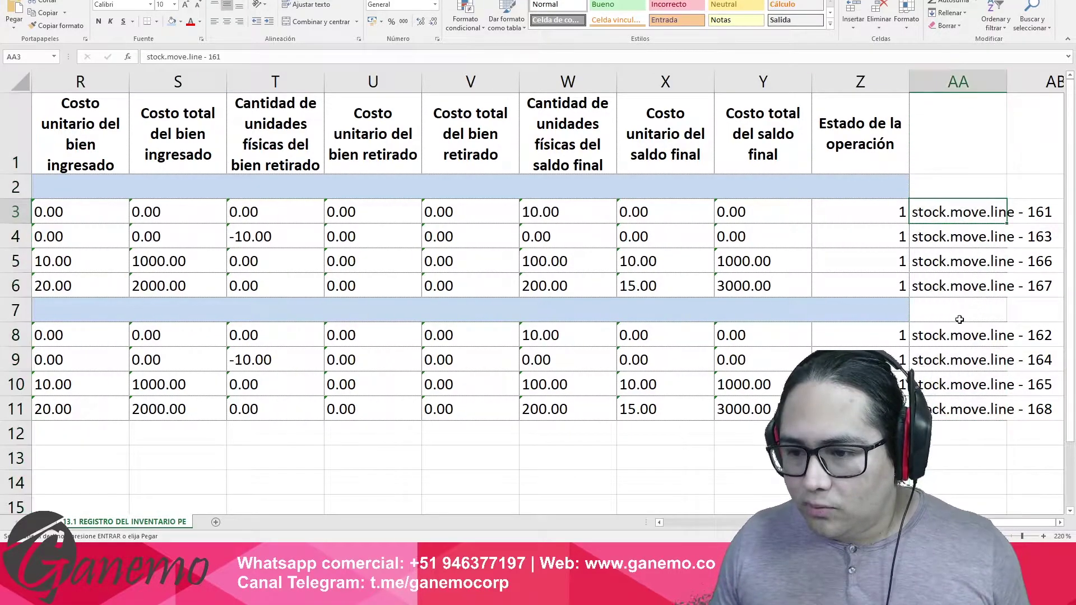
left_click(962, 409)
double_click(962, 409)
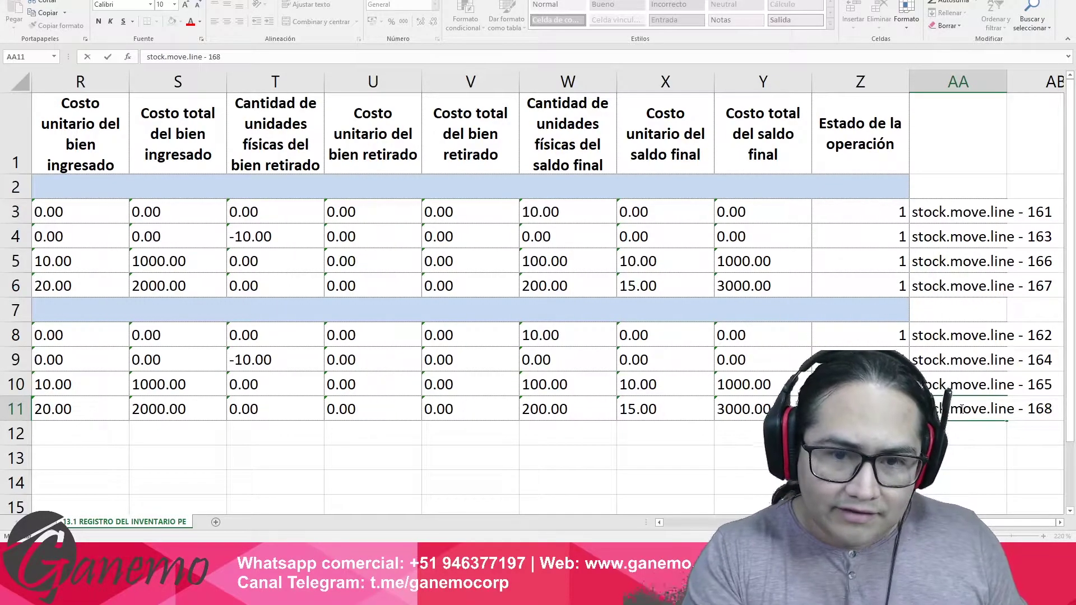
key("shift+Left")
key("shift+Left")
key("shift+Left")
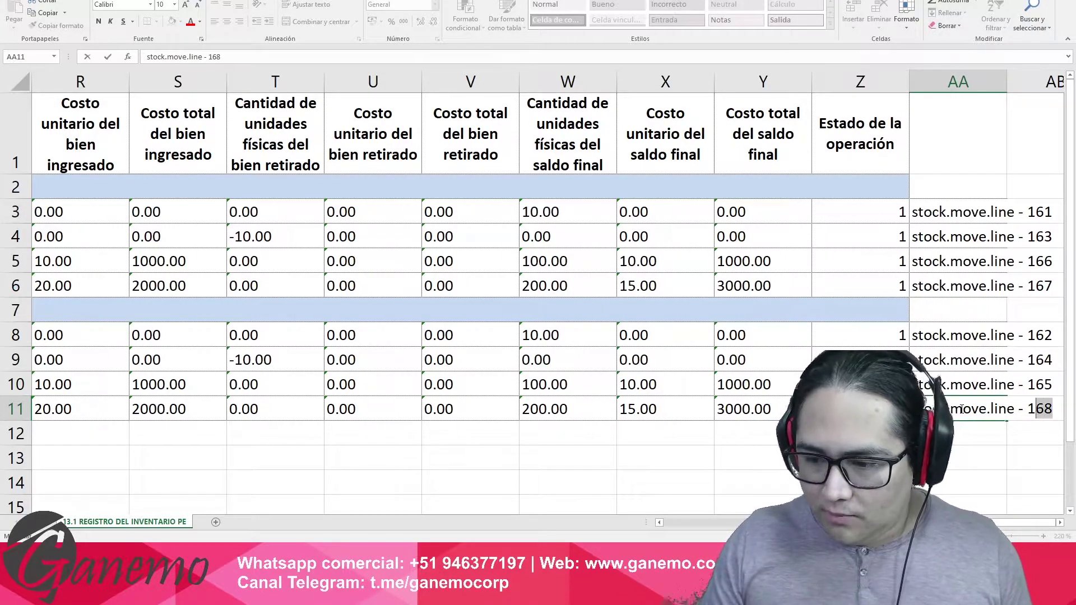
key("Return")
left_click(960, 409)
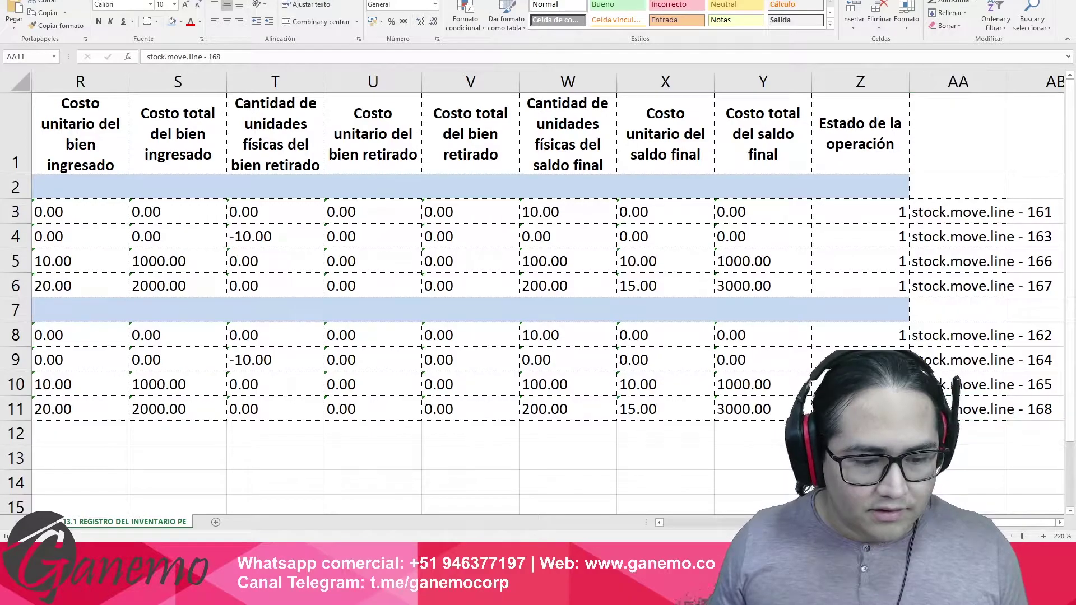
left_click(285, 516)
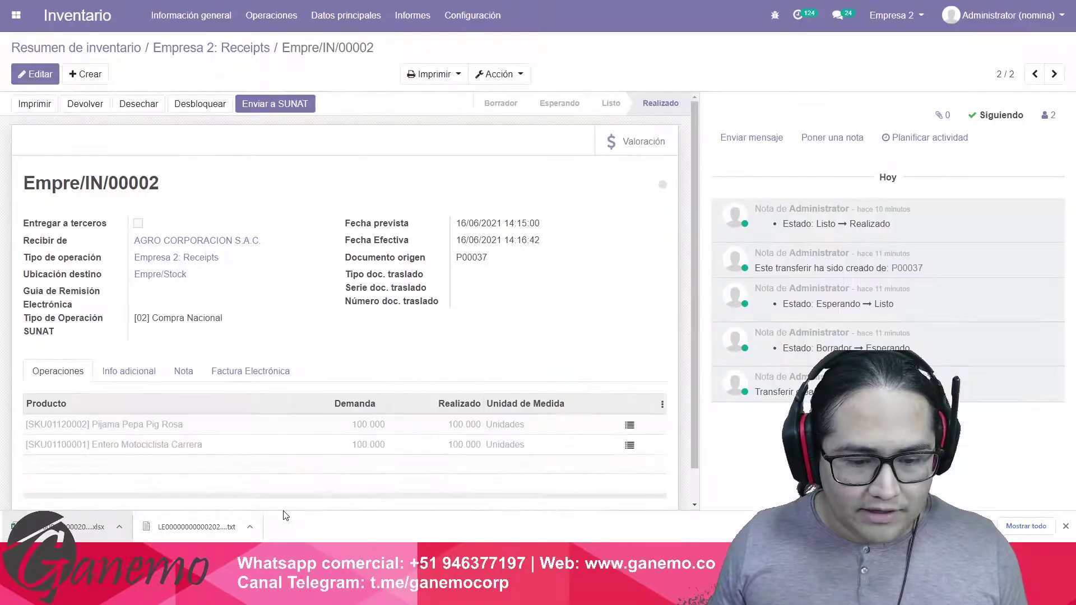
Open the Movimientos productos report filtered by the custom filter ID is 168.
left_click(415, 19)
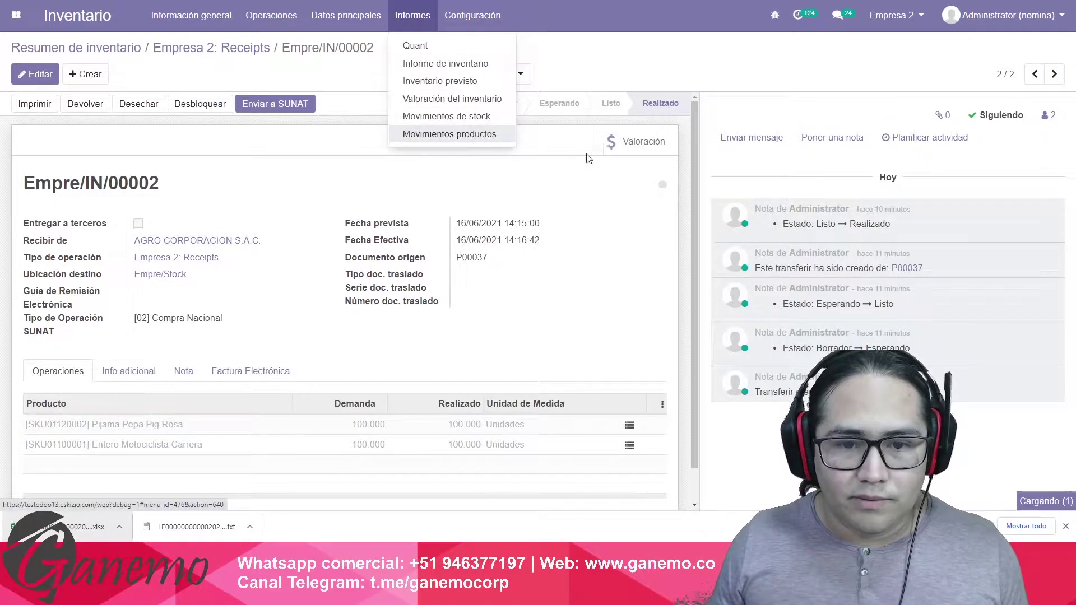
left_click(445, 133)
left_click(567, 74)
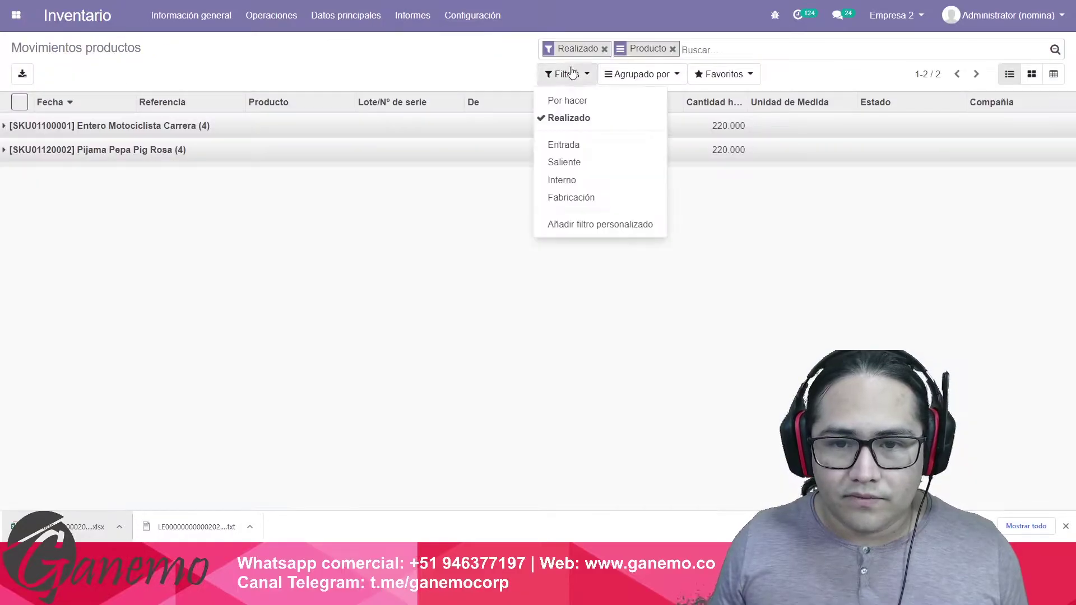
left_click(583, 224)
left_click(583, 243)
key("i")
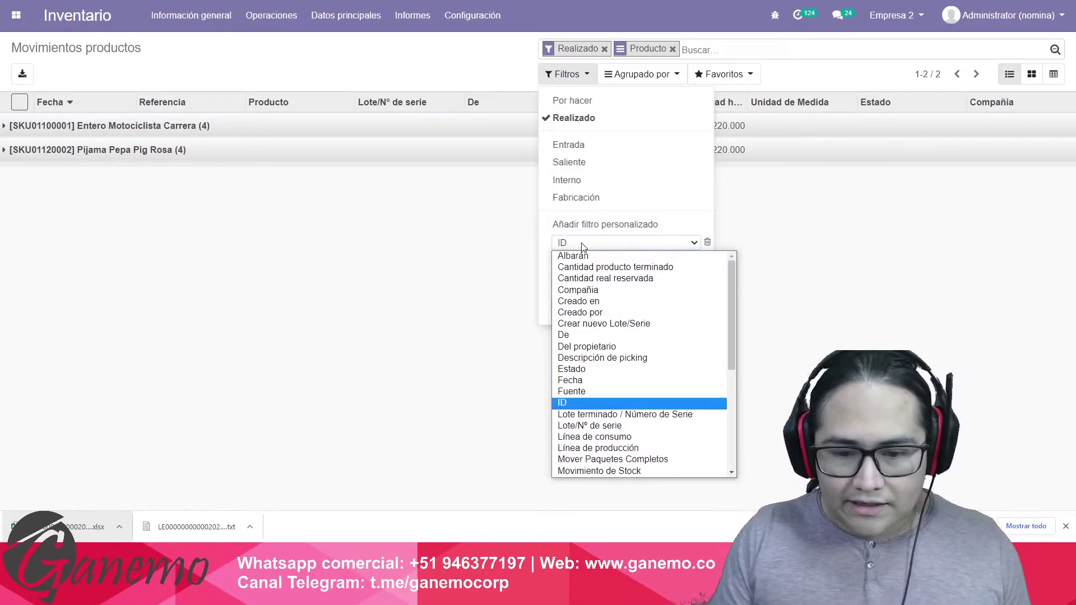
key("Return")
type("168")
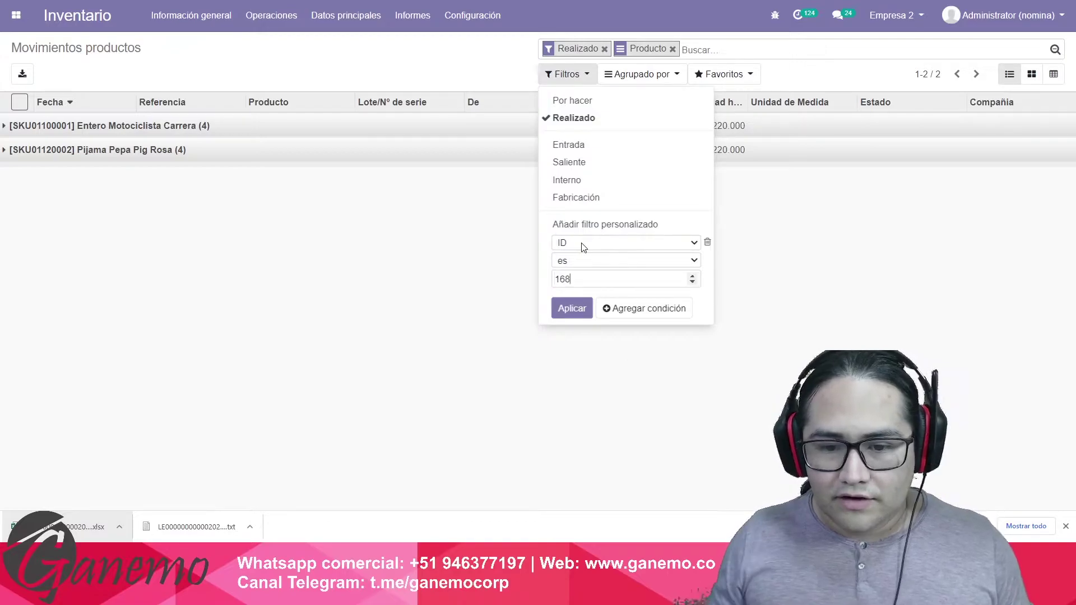
left_click(572, 308)
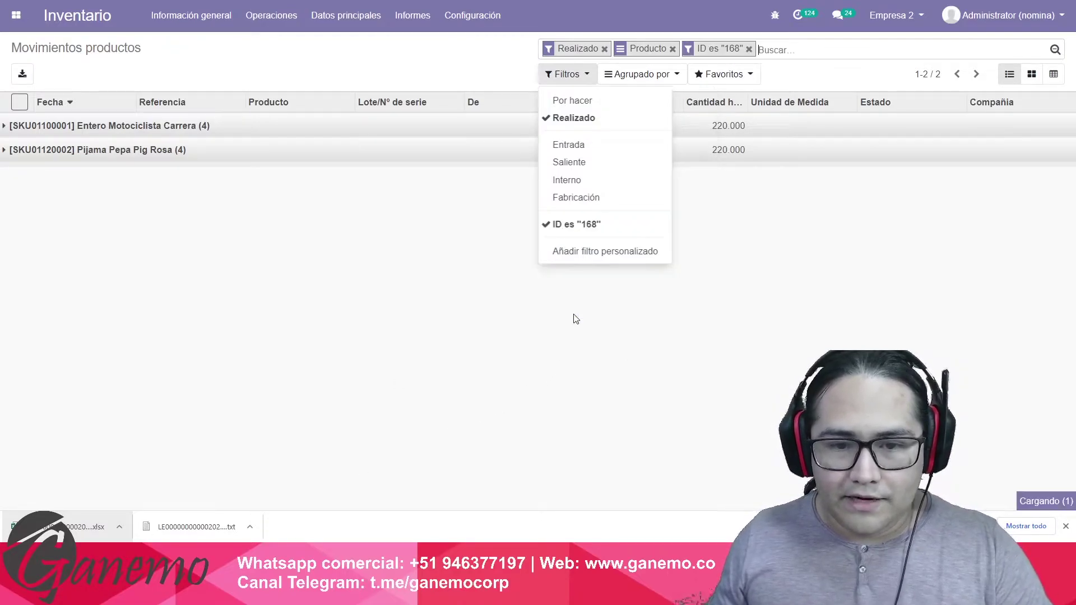
left_click(391, 318)
Open the Entero Motociclista Carrera move line 168, then select row 11 from AA to R in Excel.
left_click(274, 132)
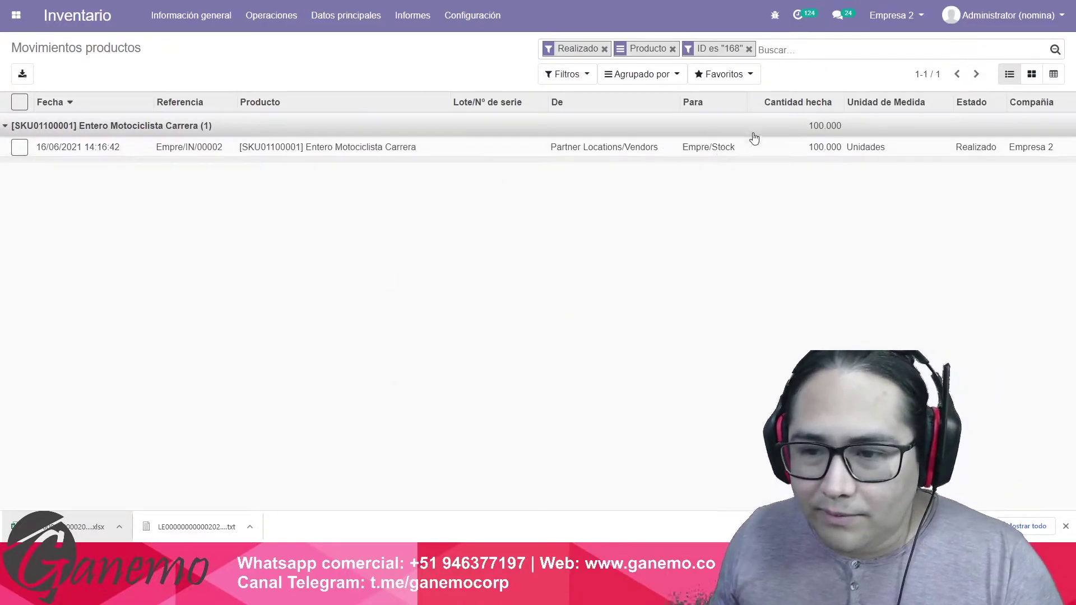
left_click(474, 149)
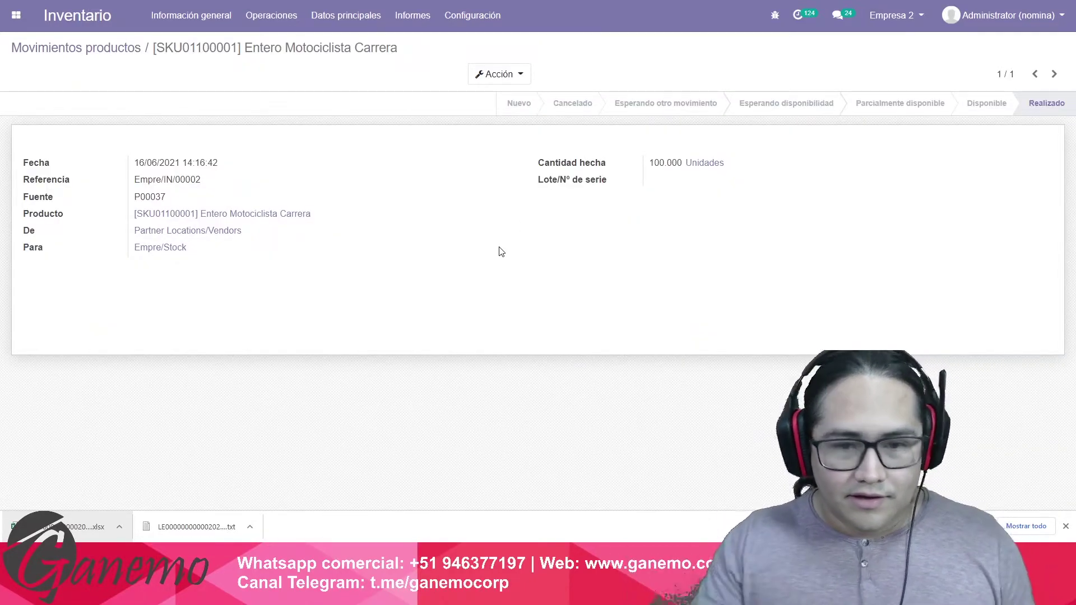
key("alt+Tab")
left_click_drag(947, 410, 94, 416)
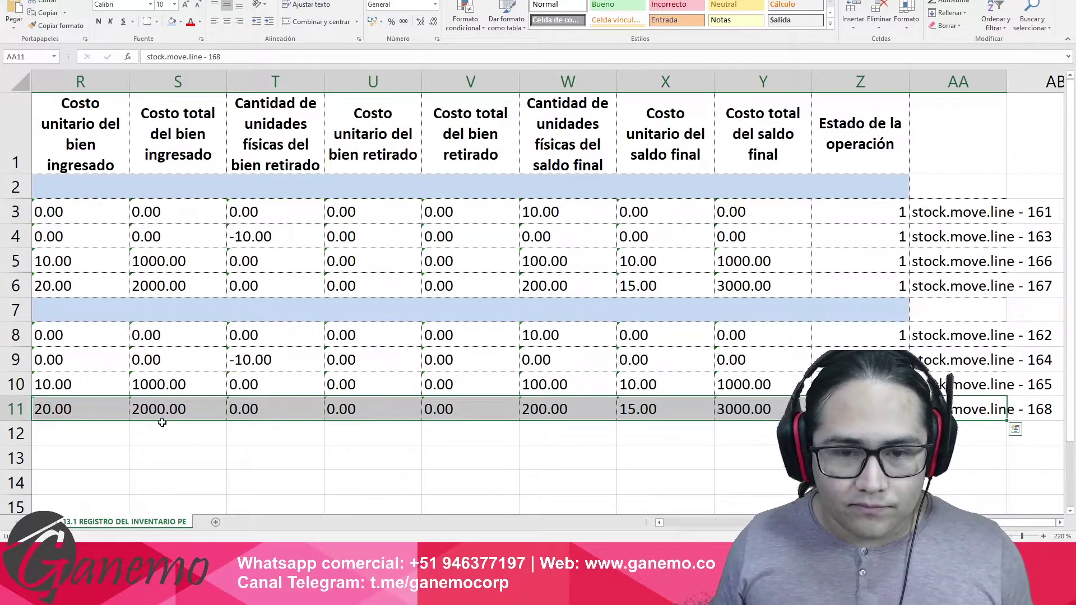
Reselect row 11 across columns R to AA and jump back to column A.
left_click_drag(977, 413, 56, 411)
key("ctrl+Right")
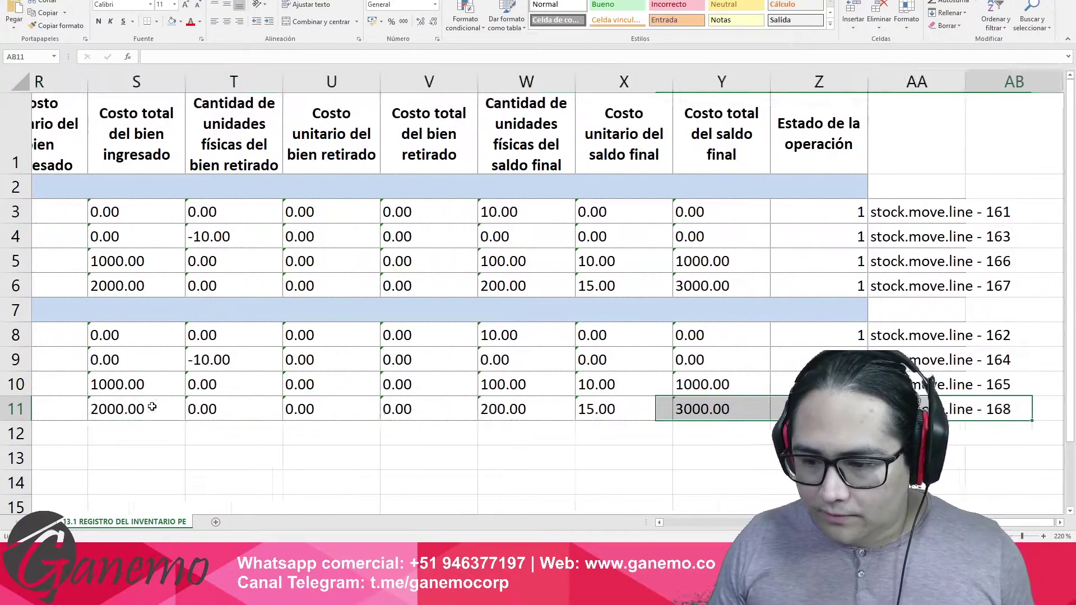
key("Home")
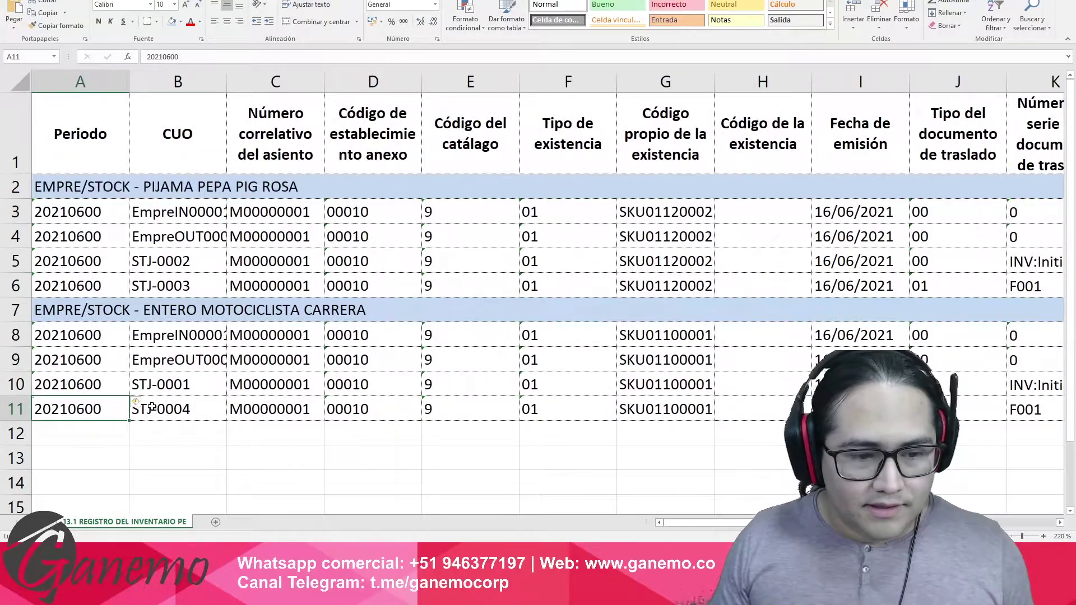
Revisit Odoo's product moves list filtered to ID 168, then check establishment code in D9.
key("alt+Tab")
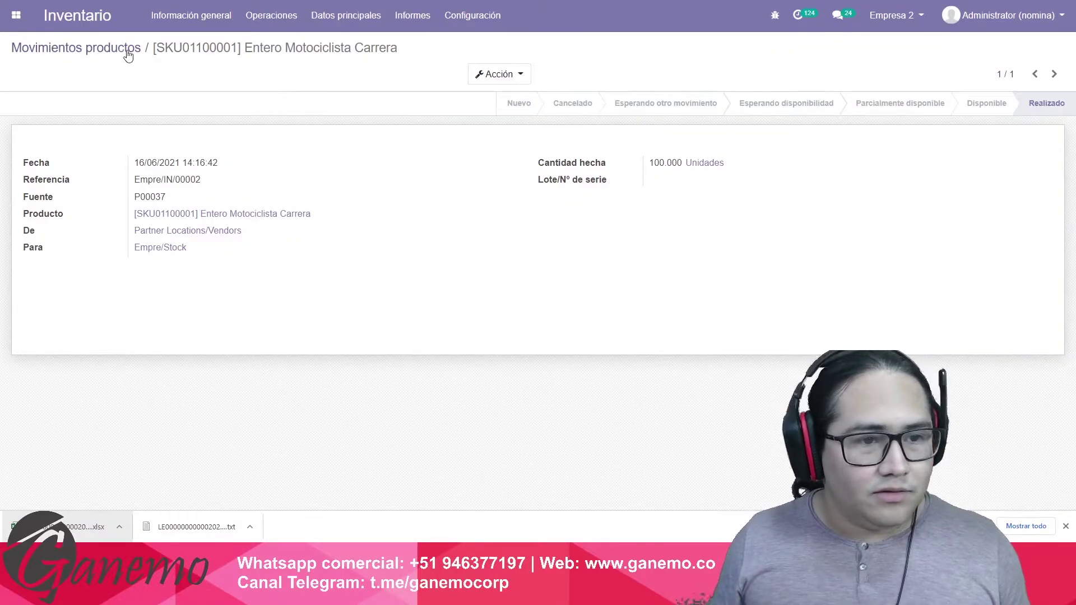
left_click(128, 56)
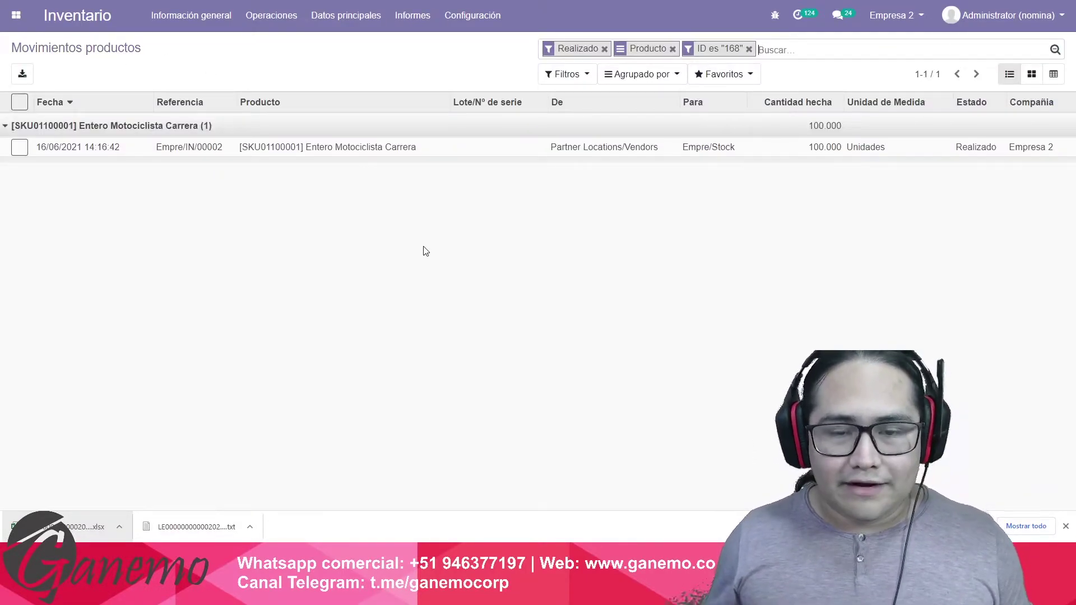
key("alt+Tab")
left_click(361, 357)
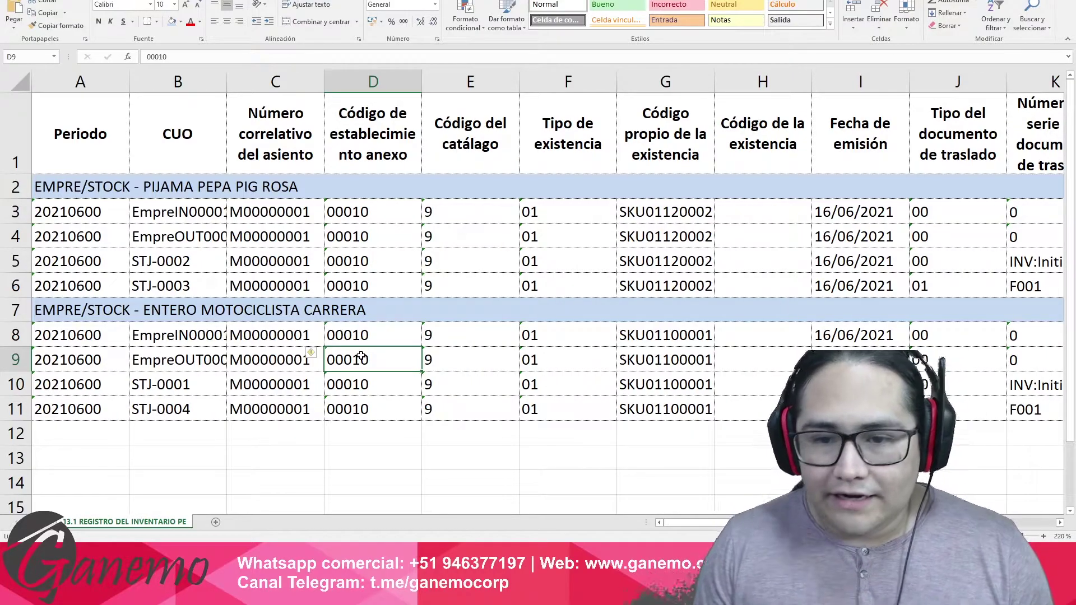
Narrow the Código de la existencia, Fecha de emisión and Tipo de existencia columns; widen G slightly.
left_click_drag(811, 85, 791, 91)
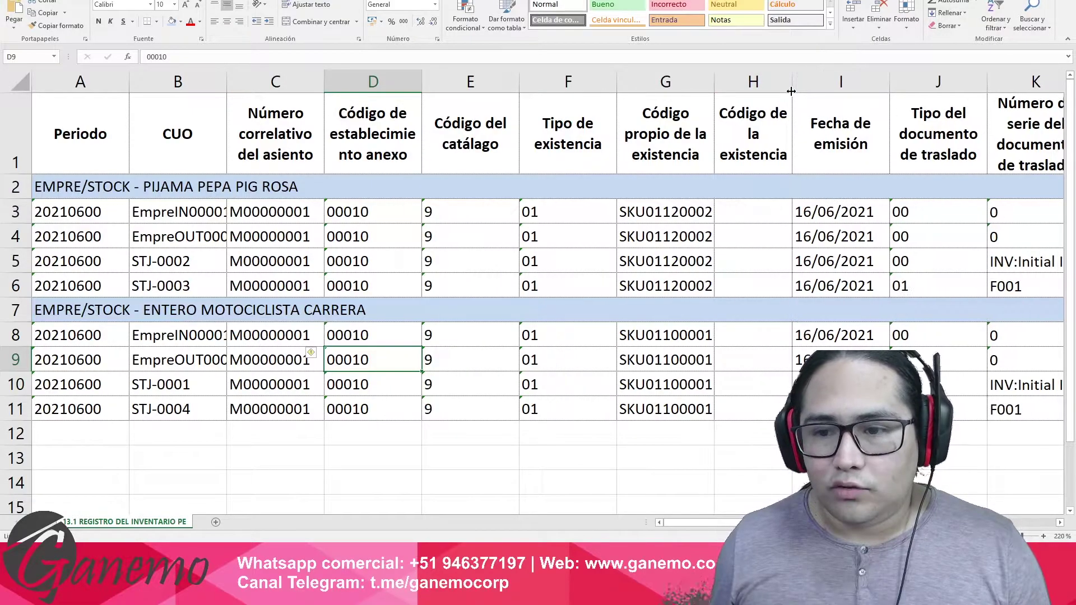
left_click(839, 82)
left_click_drag(887, 75, 881, 84)
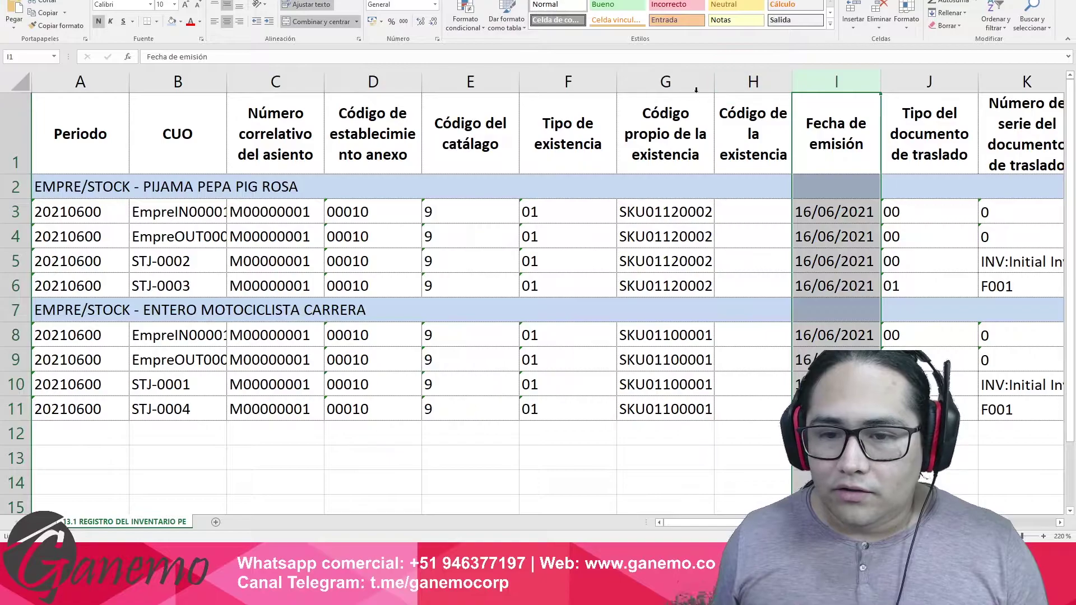
left_click(710, 79)
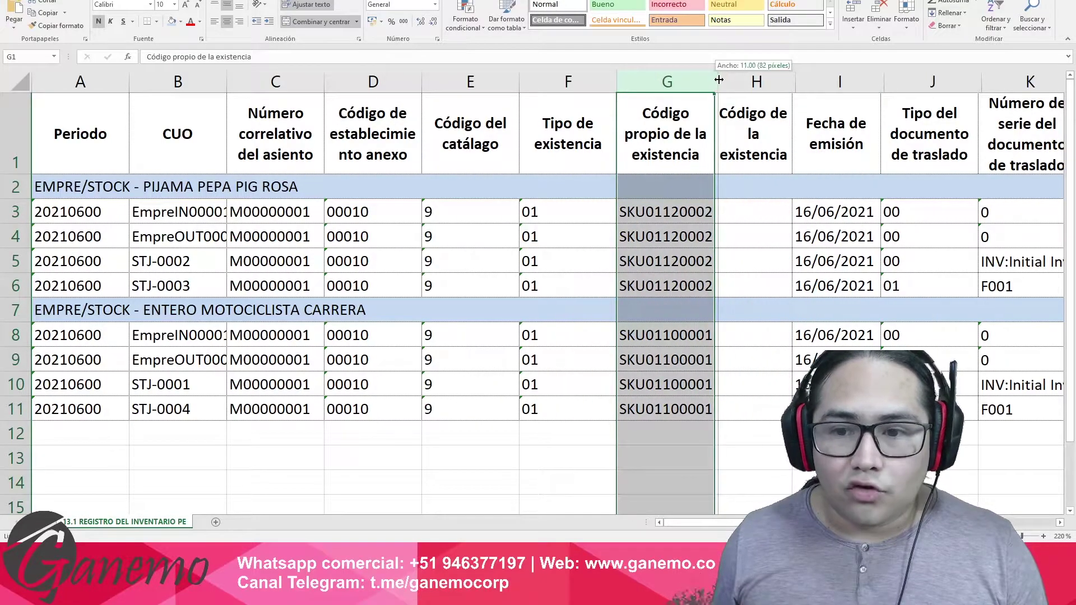
left_click_drag(714, 79, 716, 79)
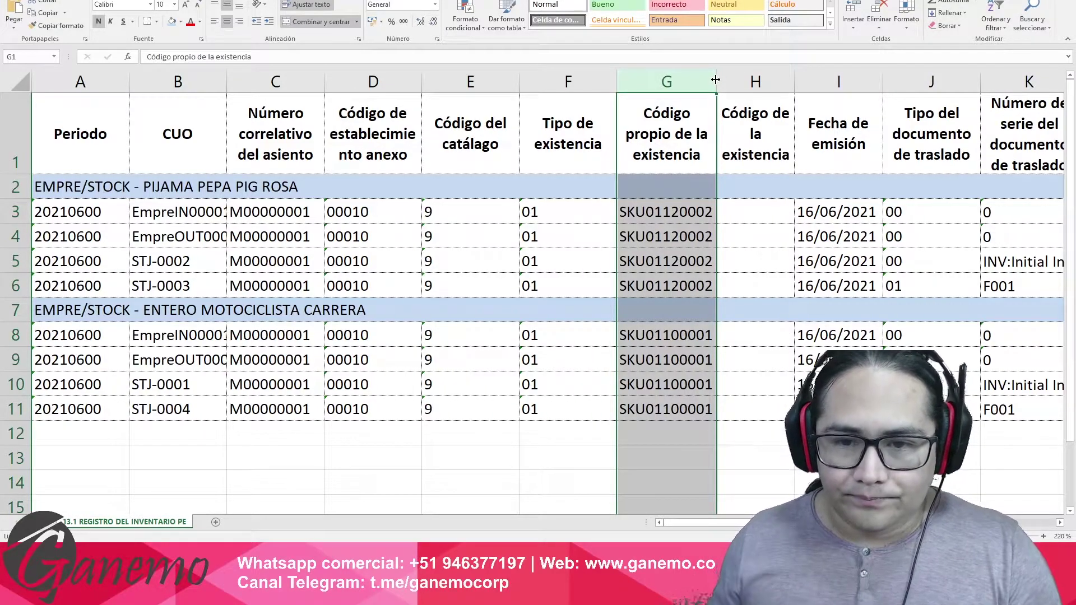
left_click_drag(614, 75, 592, 75)
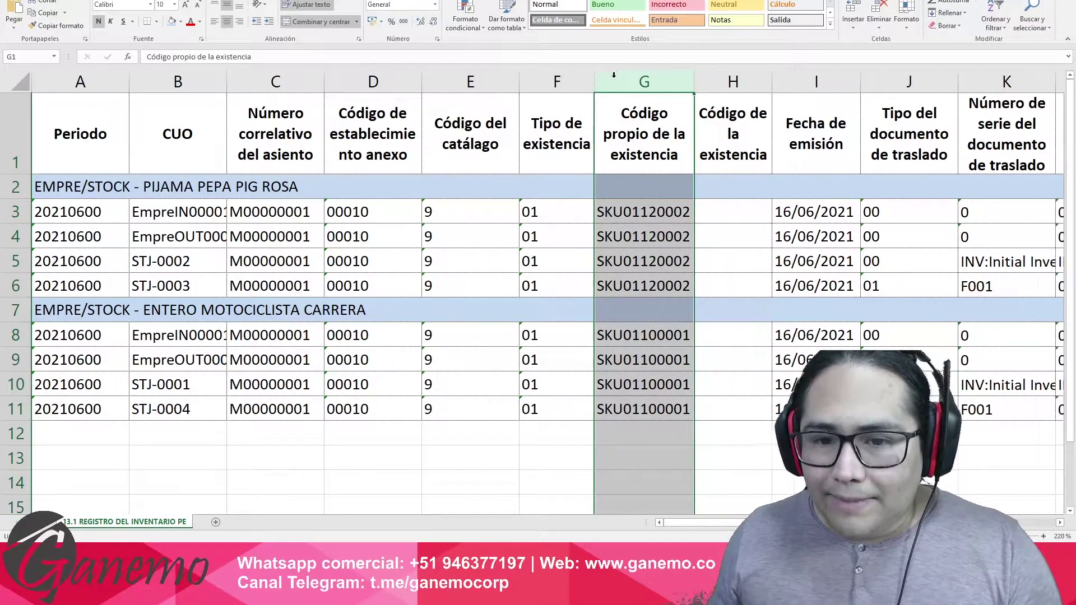
left_click(558, 152)
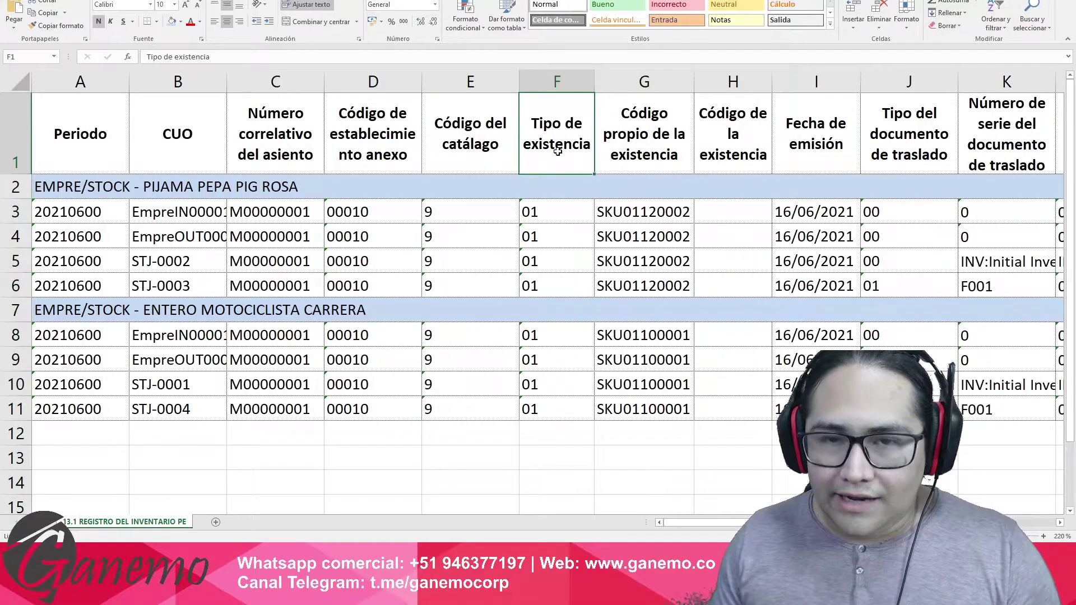
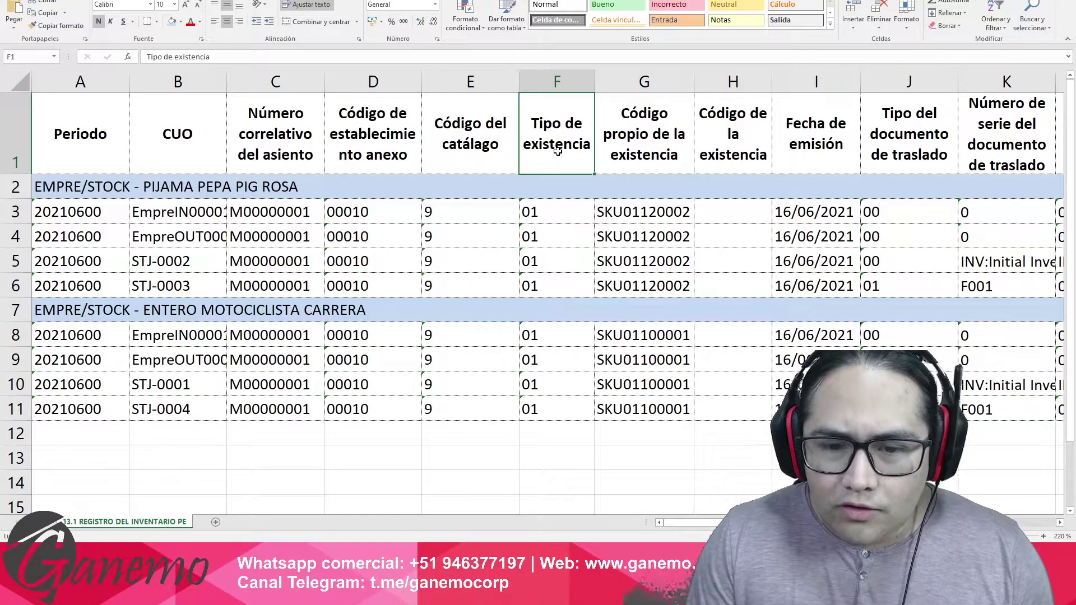
Review the inventory register's header and first product group rows in Excel, checking the establishment code in D9.
key("alt+Tab")
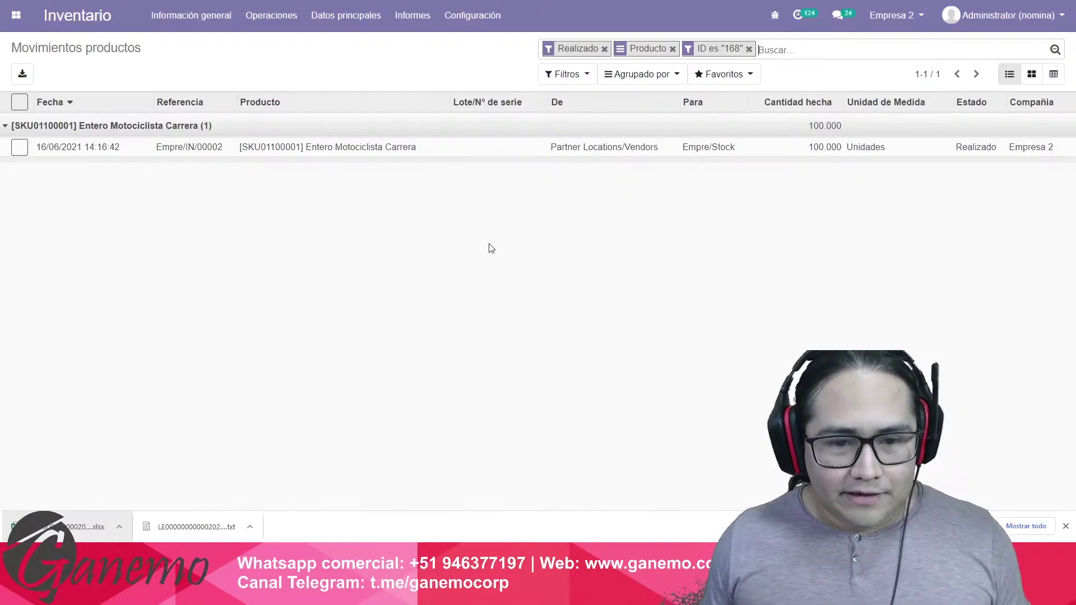
key("alt+Tab")
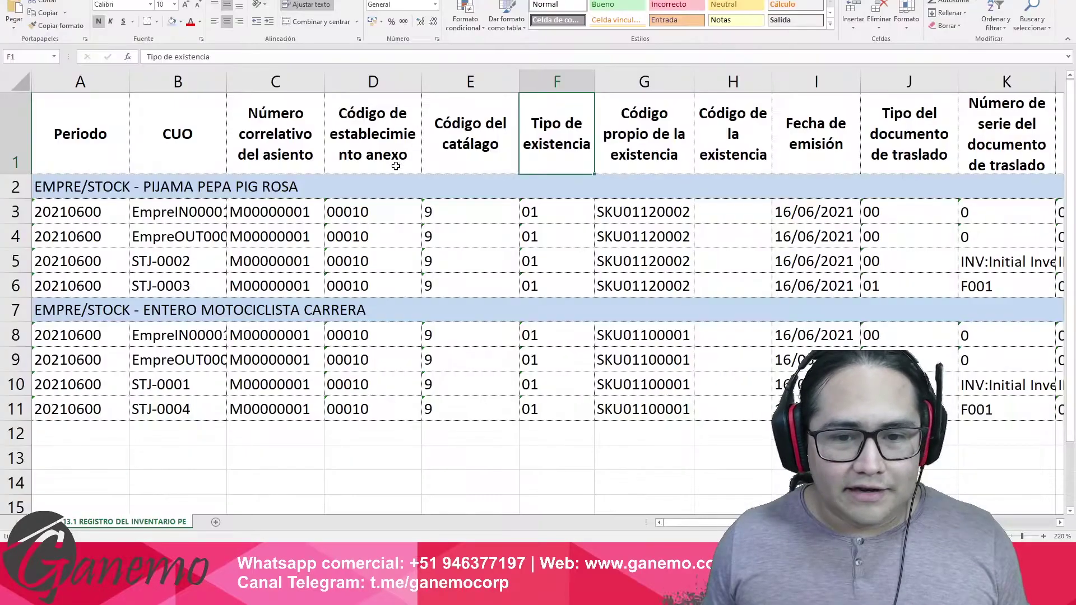
left_click_drag(343, 150, 375, 297)
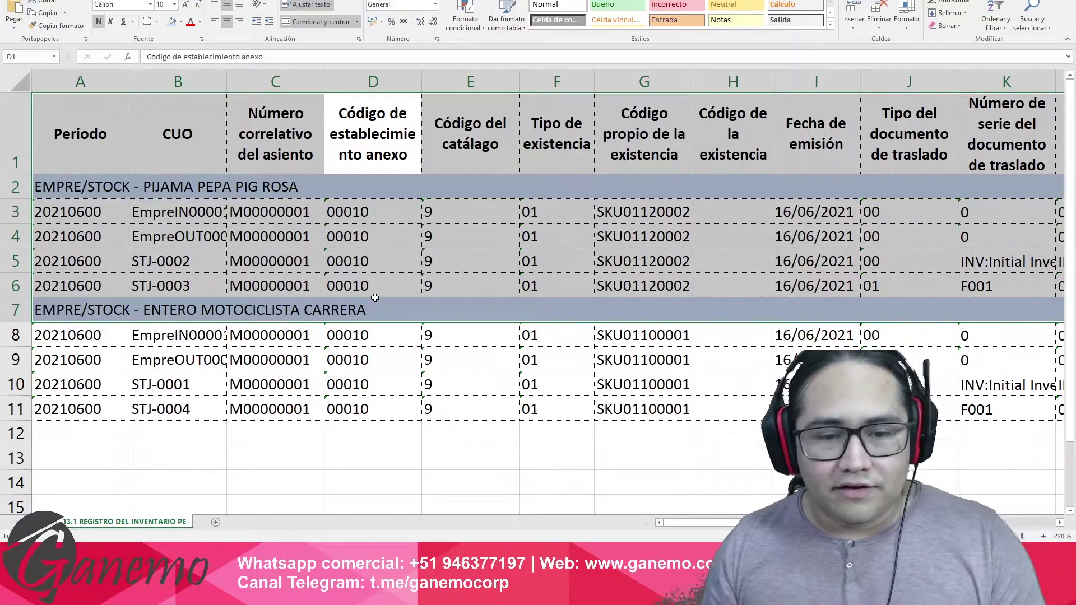
key("ctrl+Home")
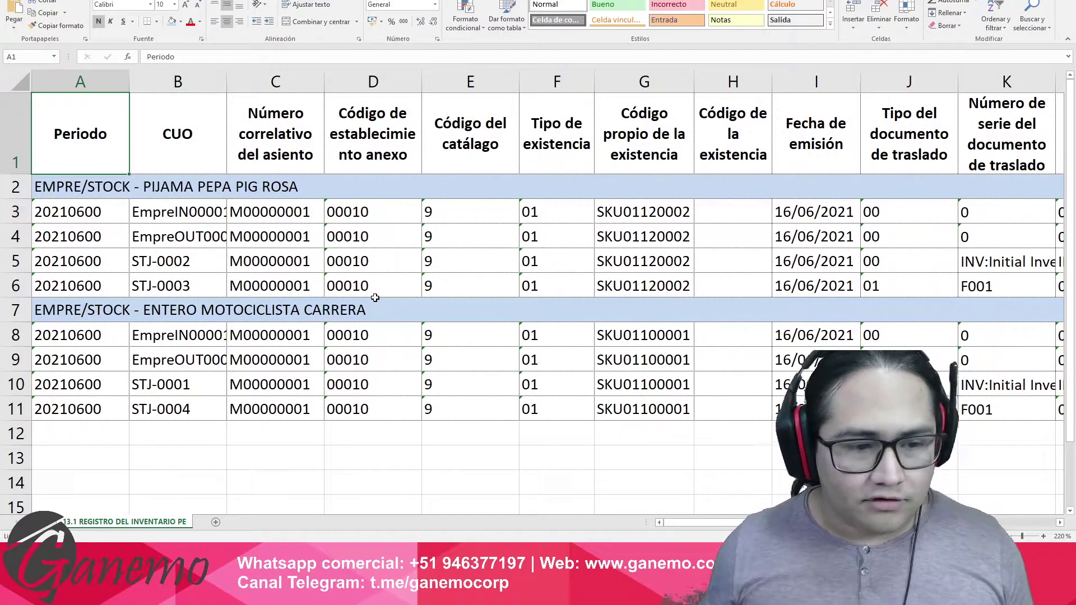
left_click(347, 354)
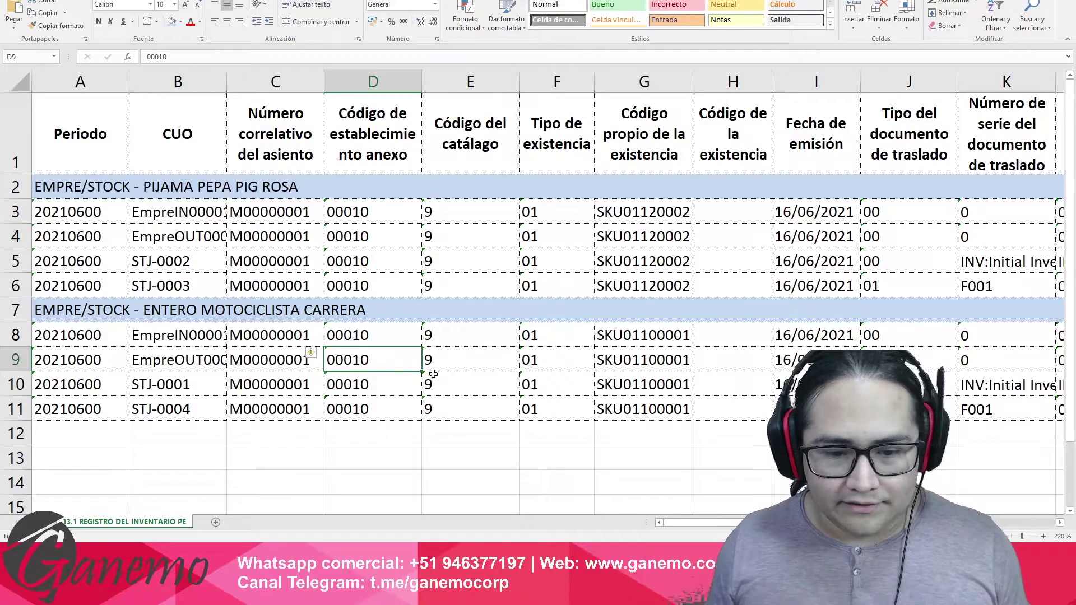
key("alt+Tab")
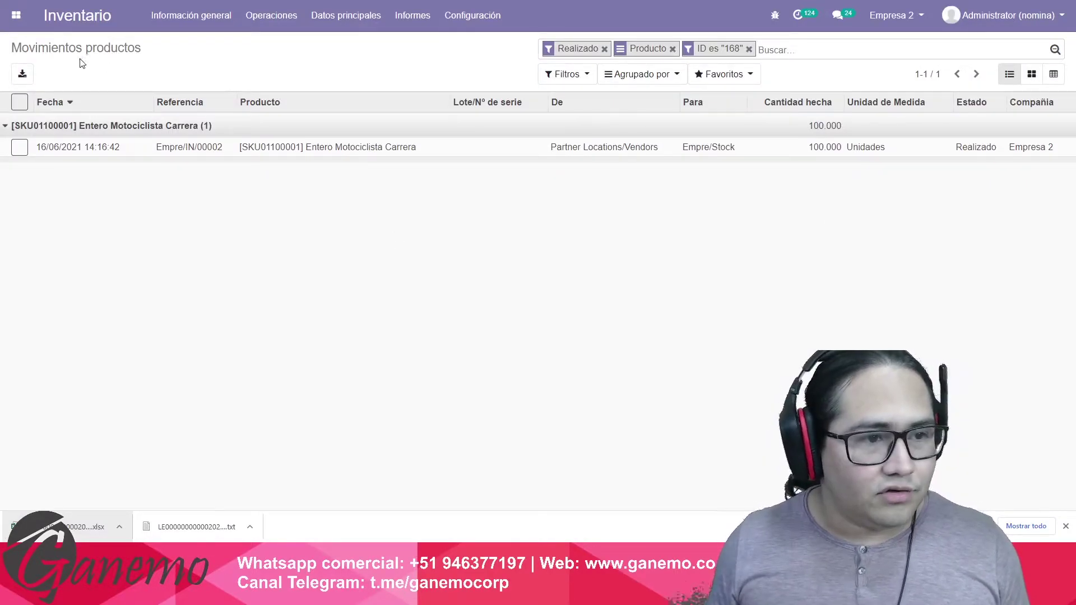
Start a new Sales quotation and select its customer.
left_click(16, 15)
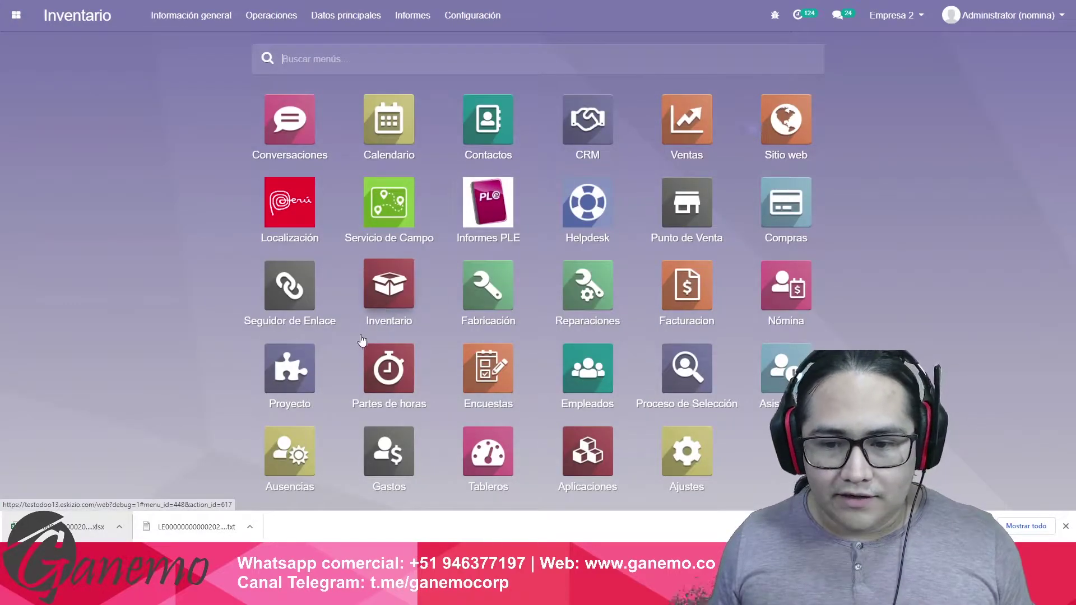
left_click(661, 134)
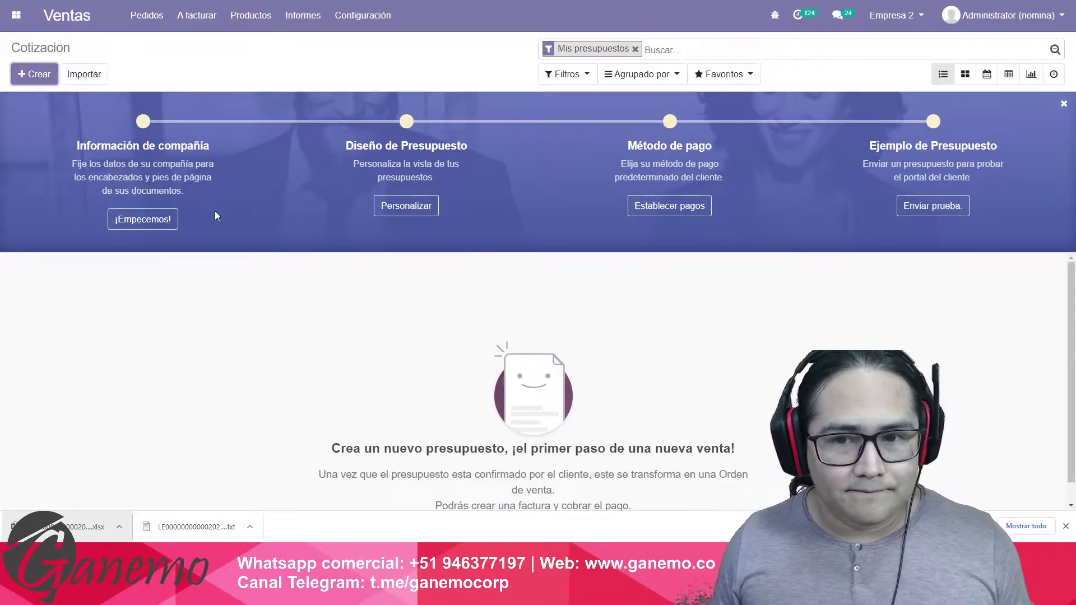
left_click(34, 74)
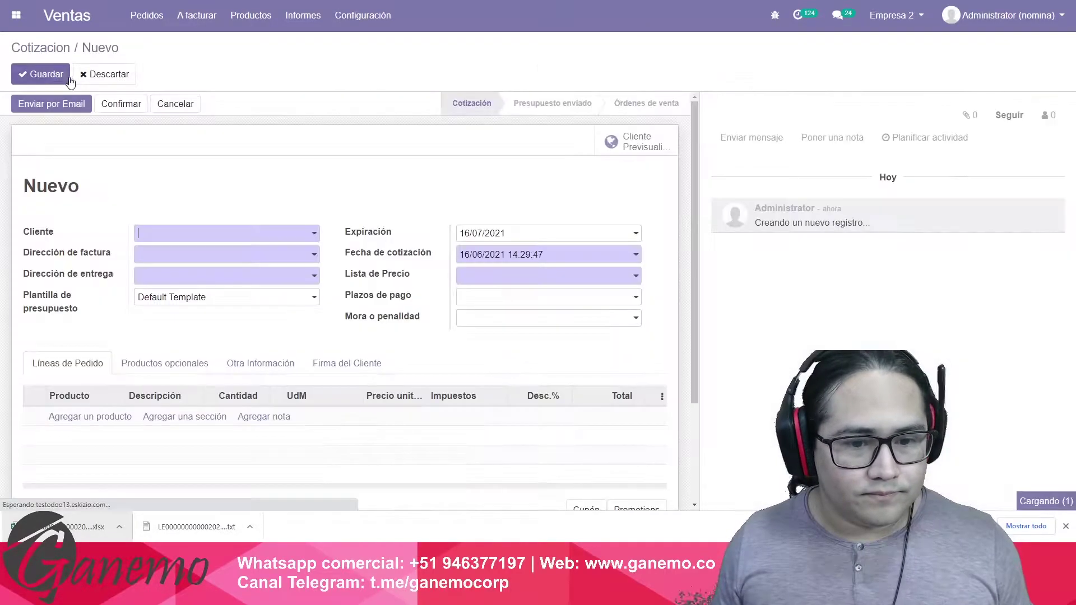
left_click(160, 236)
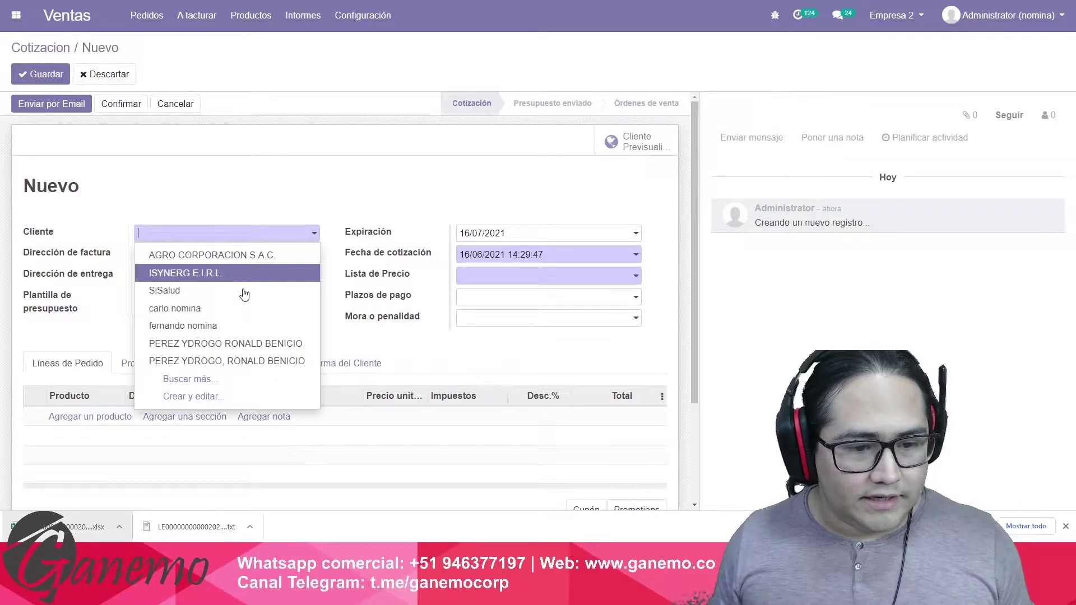
left_click(245, 347)
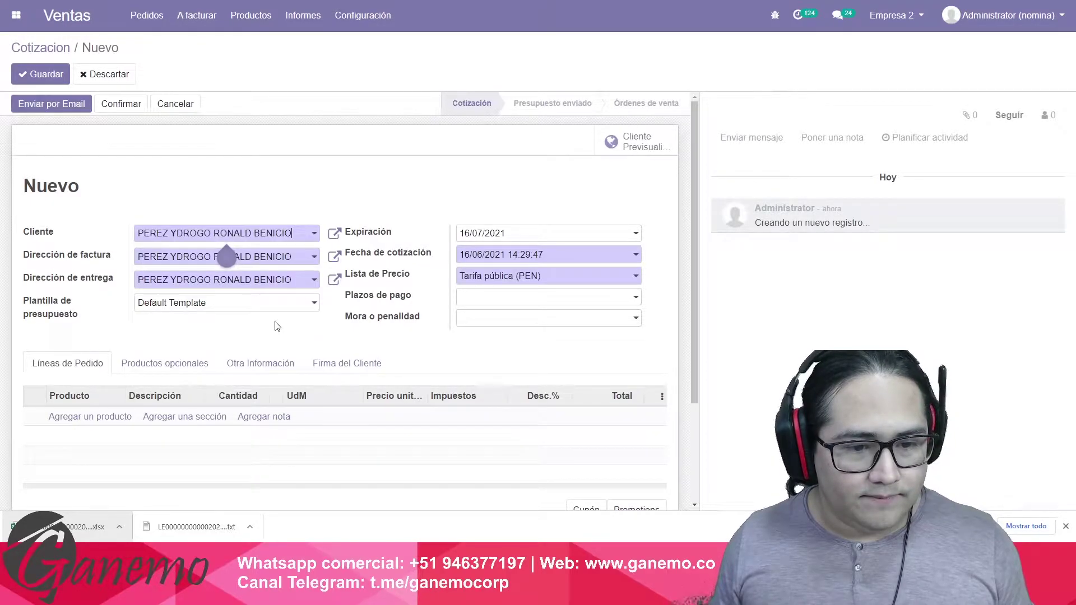
Add an order line for Pijama Pepa Pig Rosa.
left_click(97, 422)
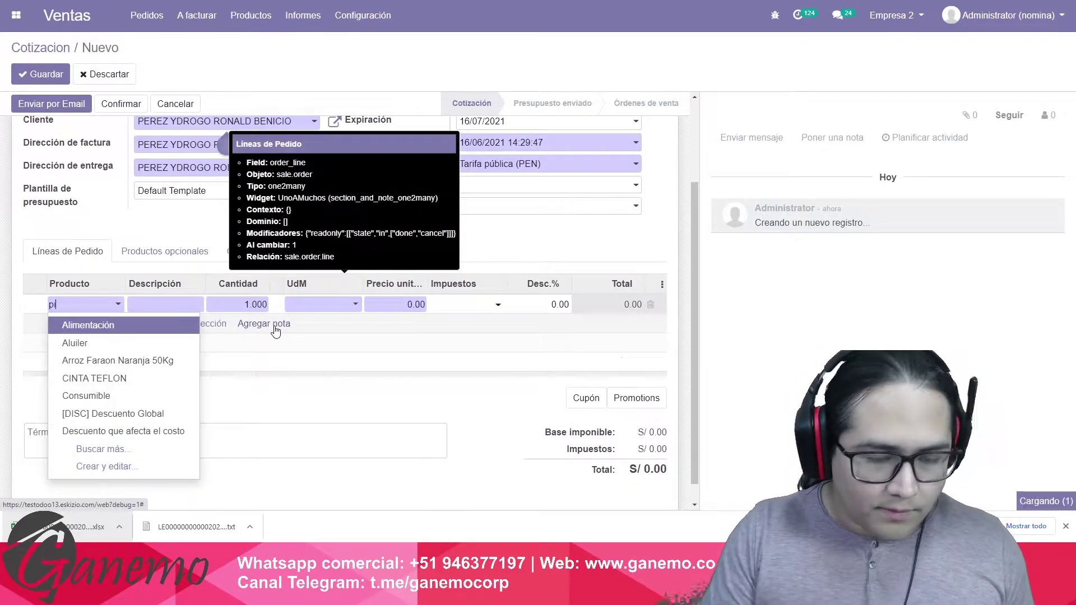
type("pij")
key("Return")
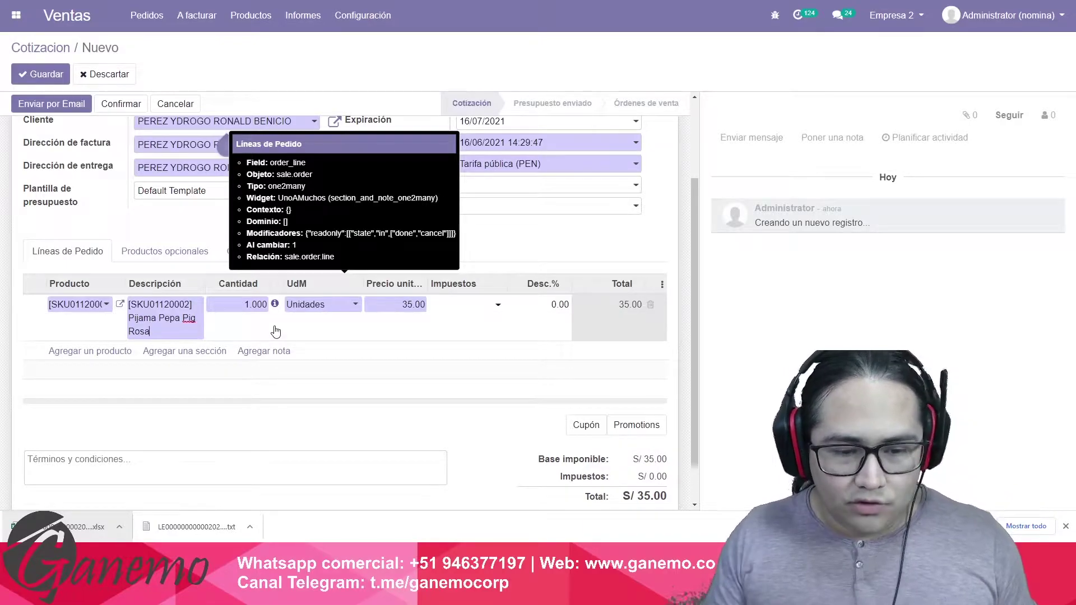
key("Tab")
key("Tab")
key("Tab")
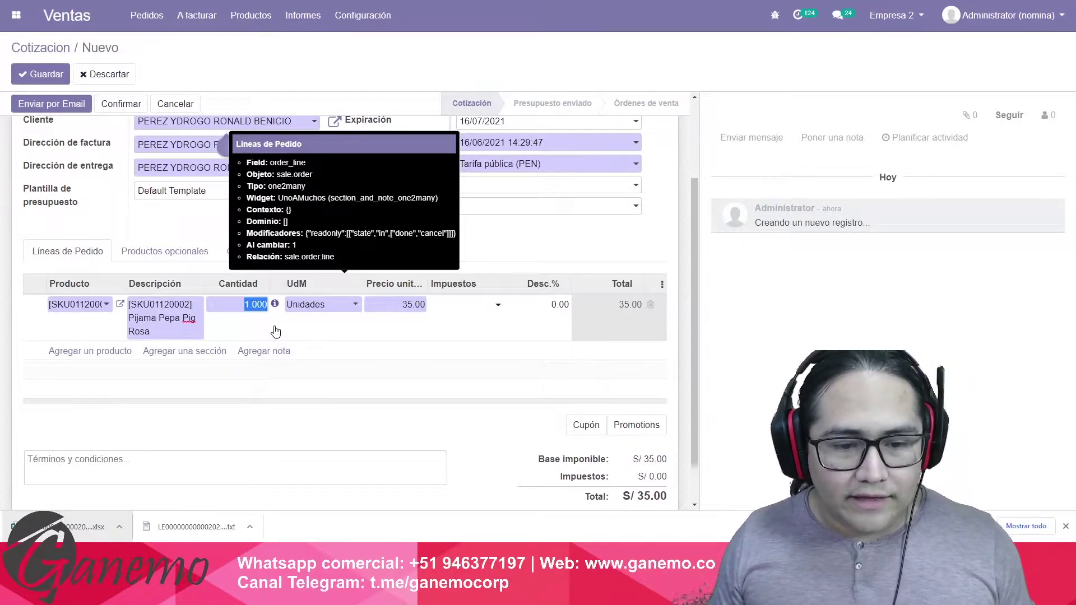
left_click(420, 312)
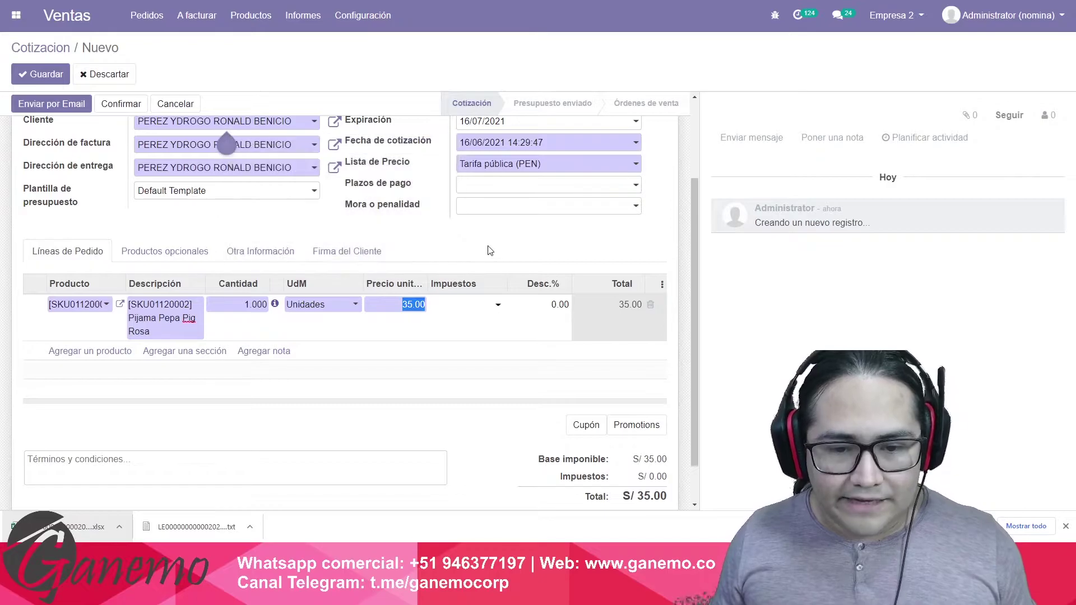
Apply 18% tax and quantity 10 to the Pijama Pepa Pig Rosa line, totalling 413.00.
left_click(409, 309)
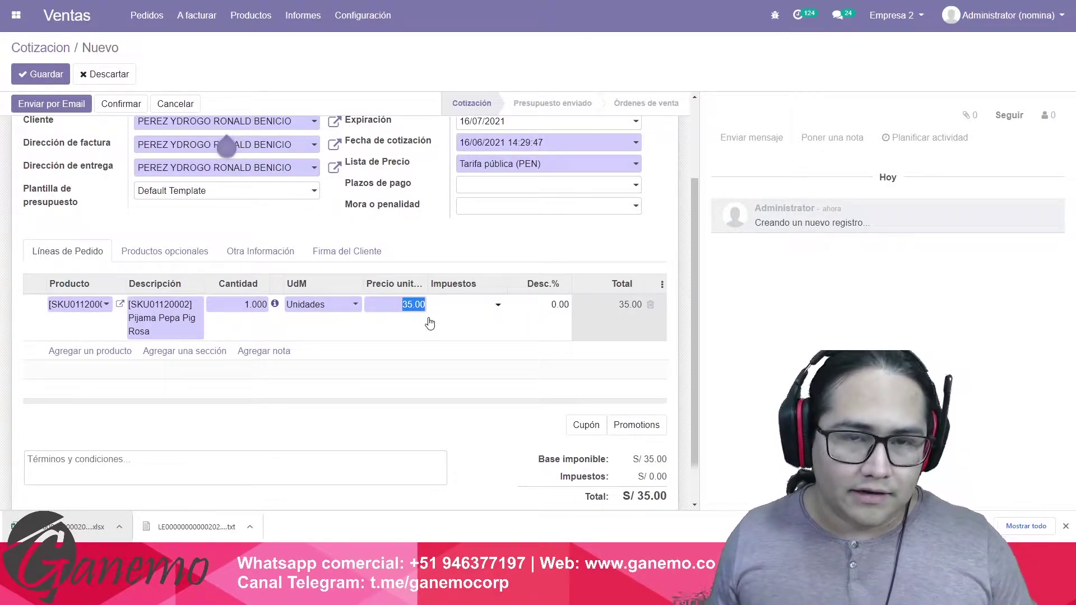
left_click(475, 236)
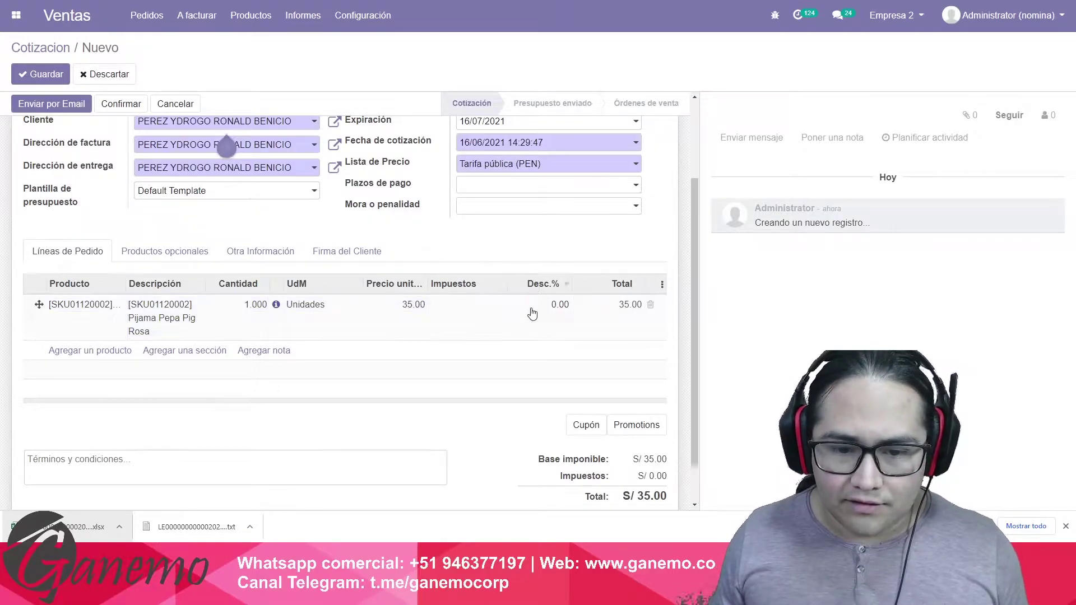
left_click(470, 312)
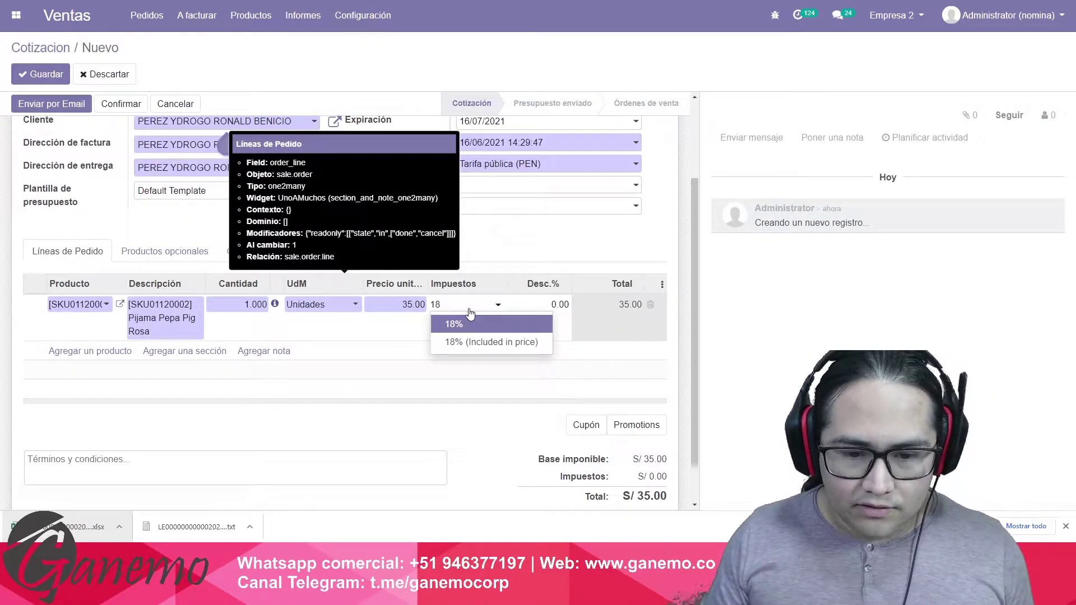
left_click(470, 320)
left_click(504, 263)
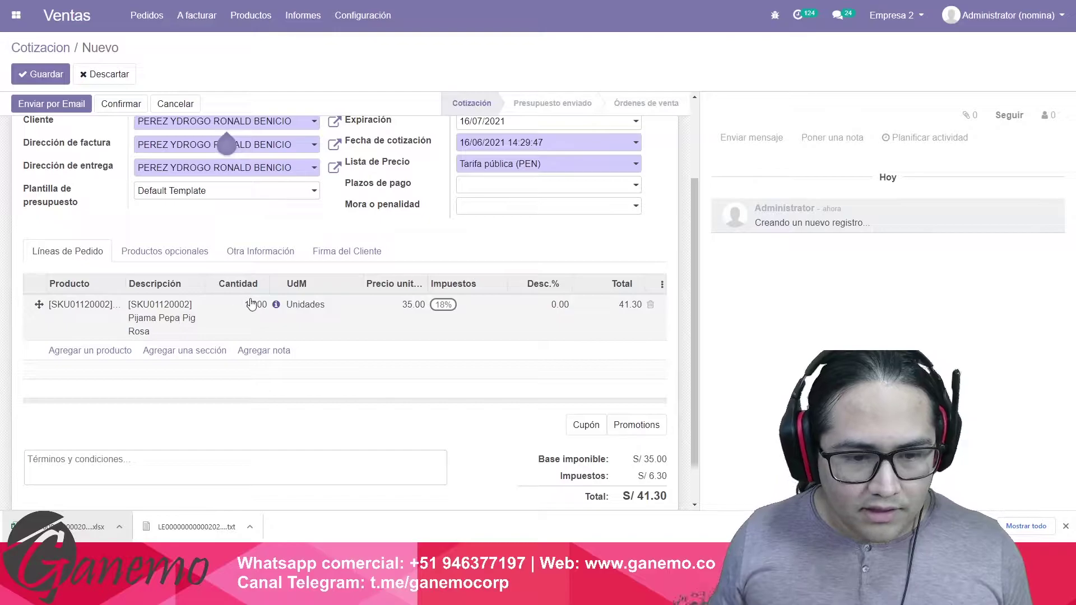
left_click(246, 304)
type("10")
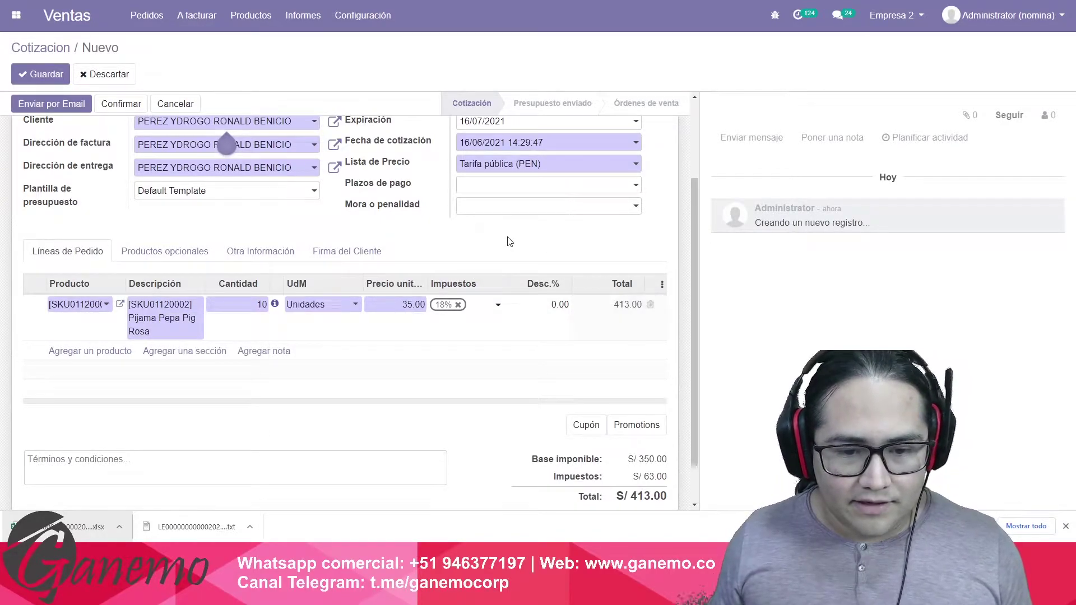
left_click(510, 241)
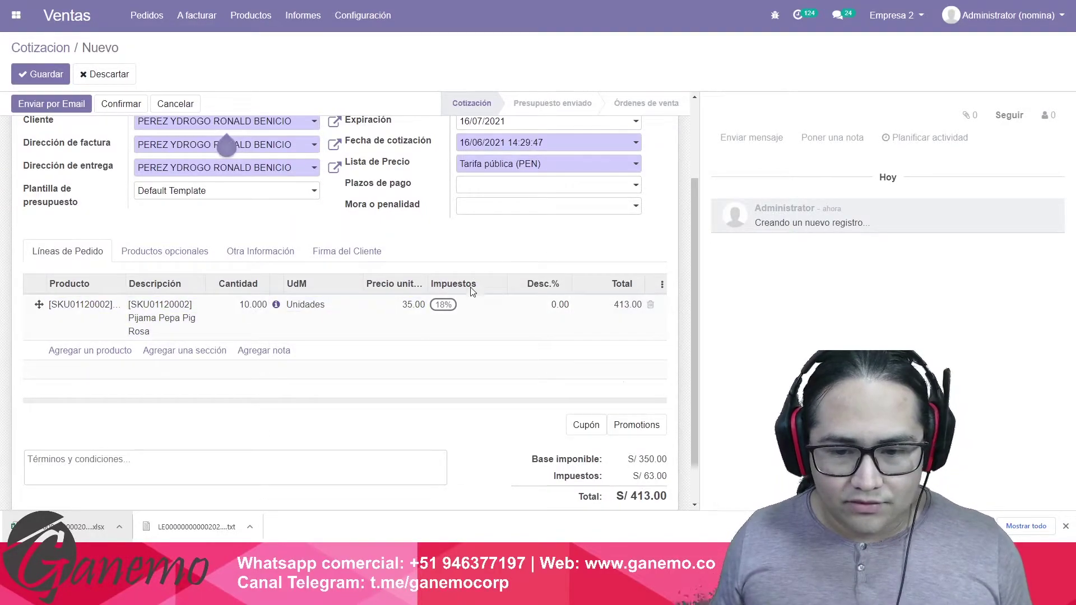
scroll(143, 300, "up", 2)
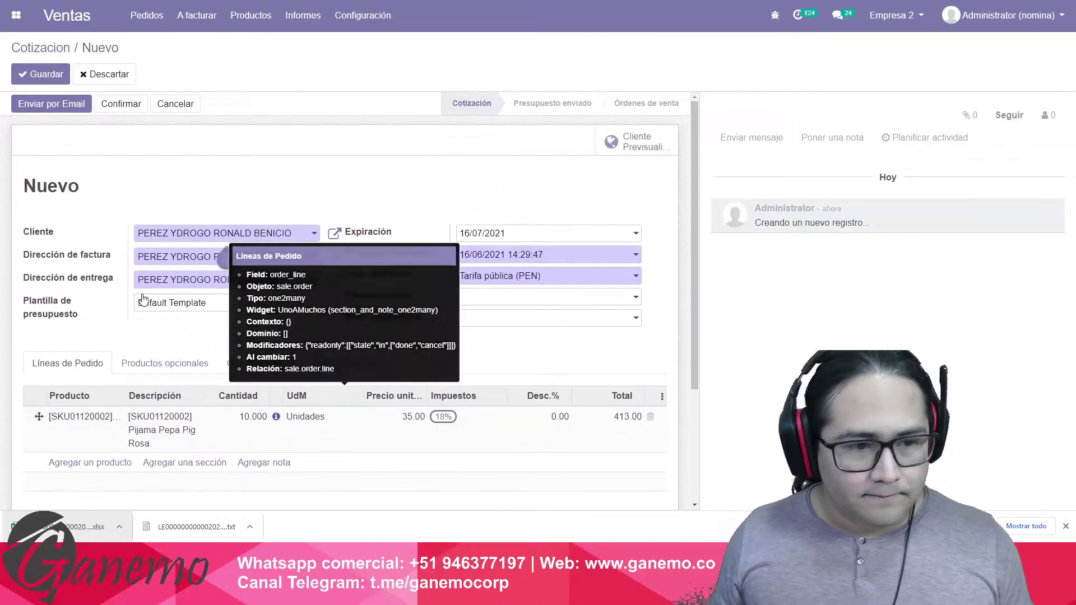
Save and confirm order S00042, skip invoicing, and validate delivery Empre/OUT/00002 of 10 units.
left_click(45, 77)
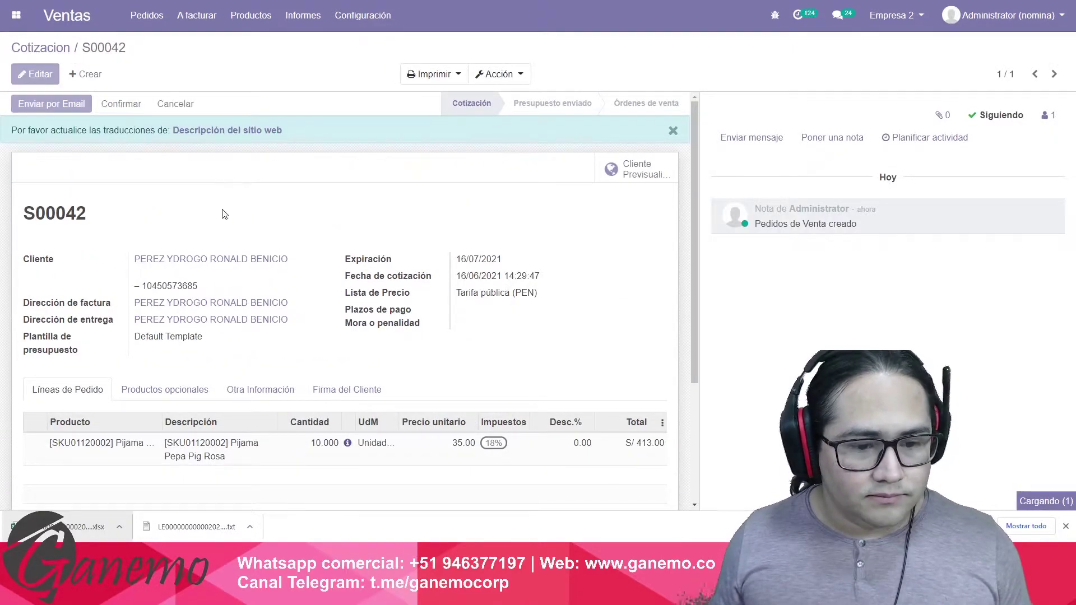
left_click(121, 103)
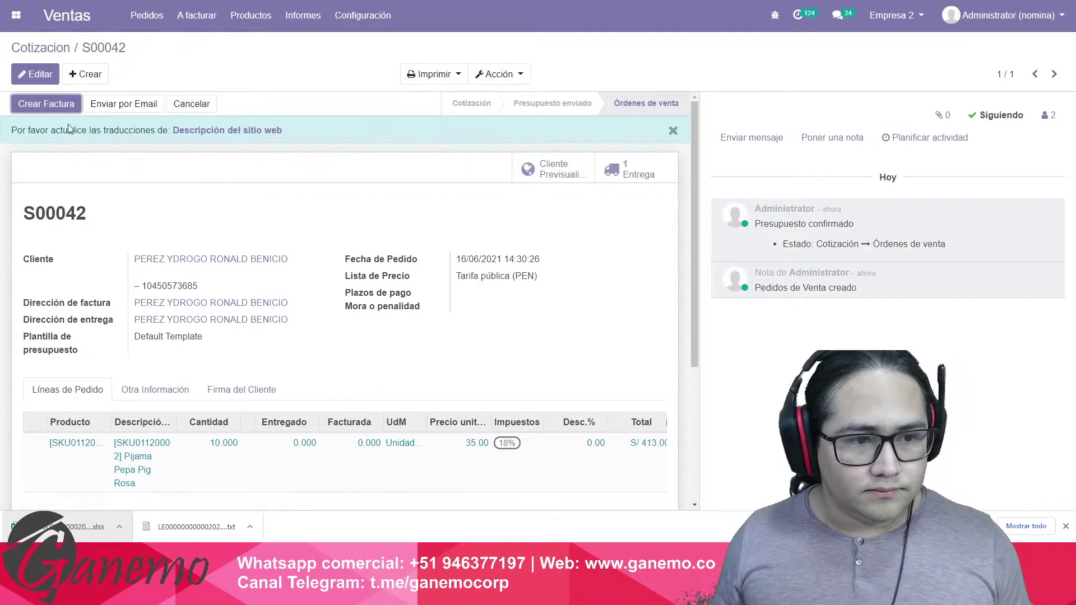
left_click(63, 107)
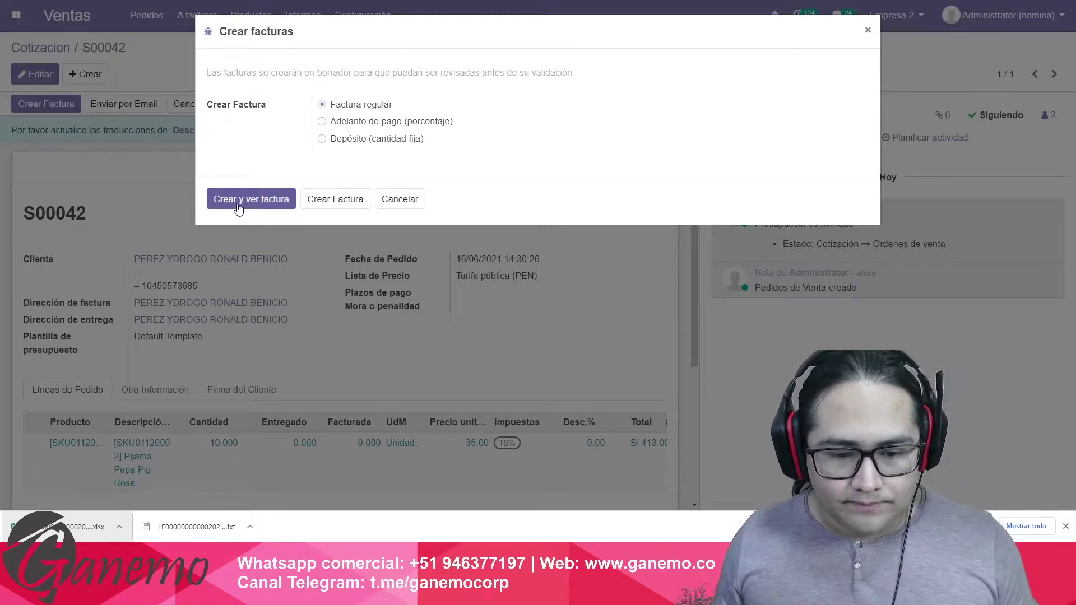
left_click(401, 202)
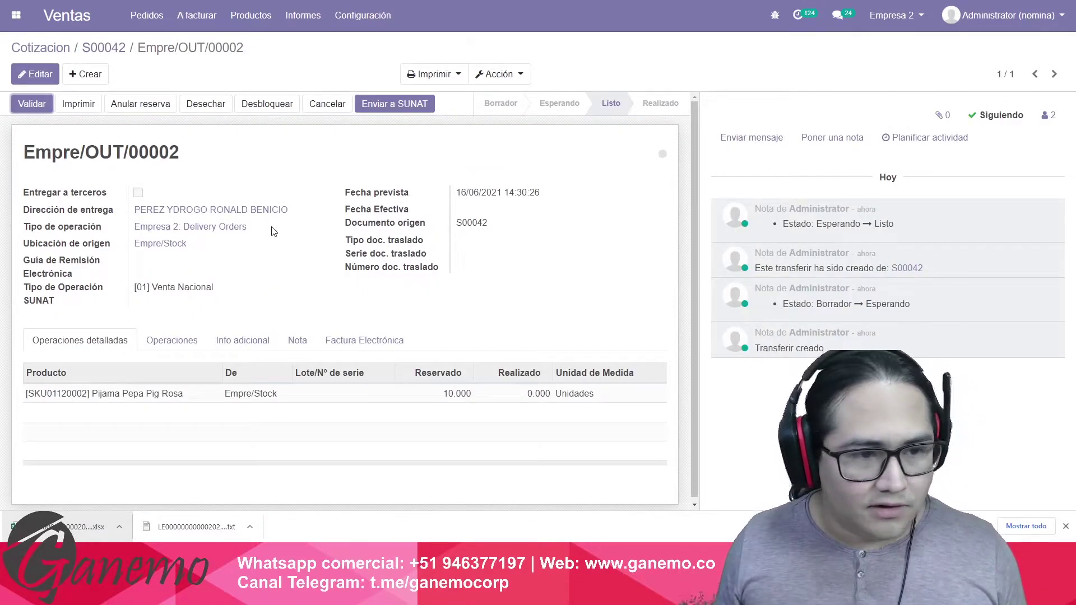
left_click(32, 106)
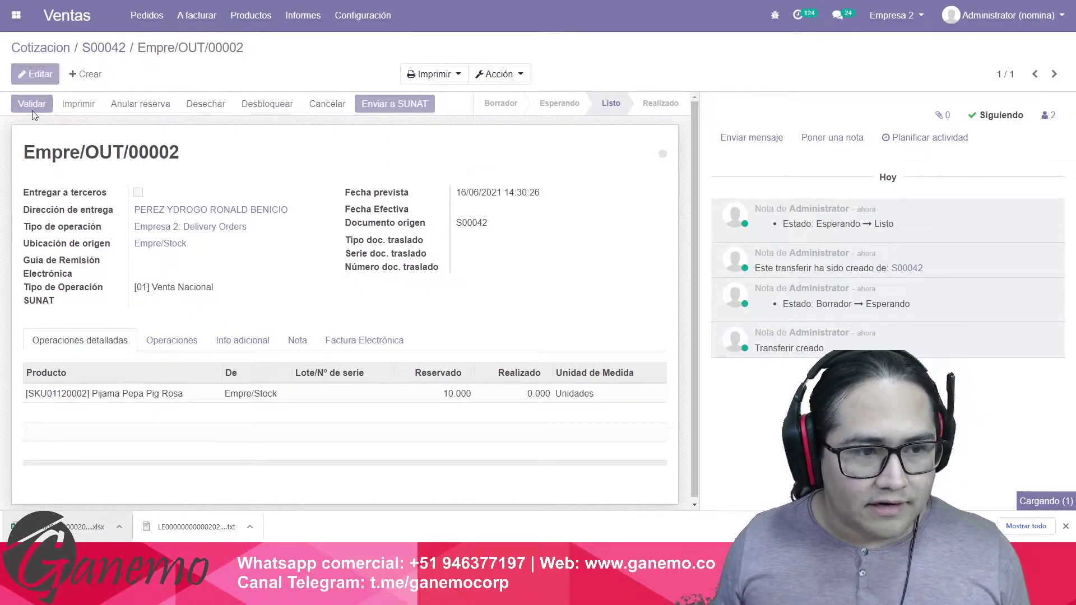
left_click(212, 144)
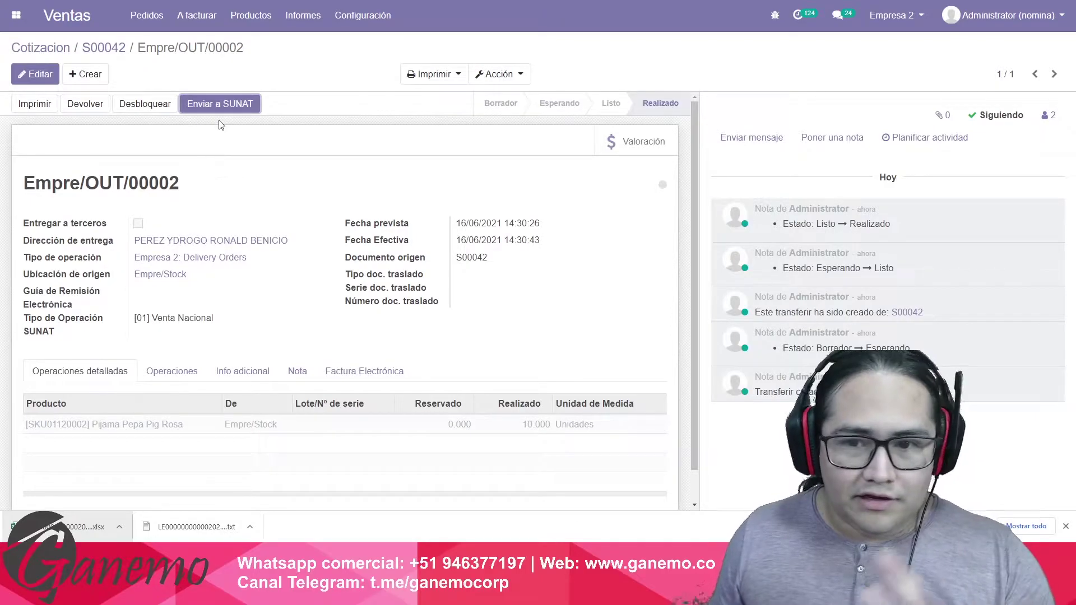
left_click(106, 48)
left_click(46, 103)
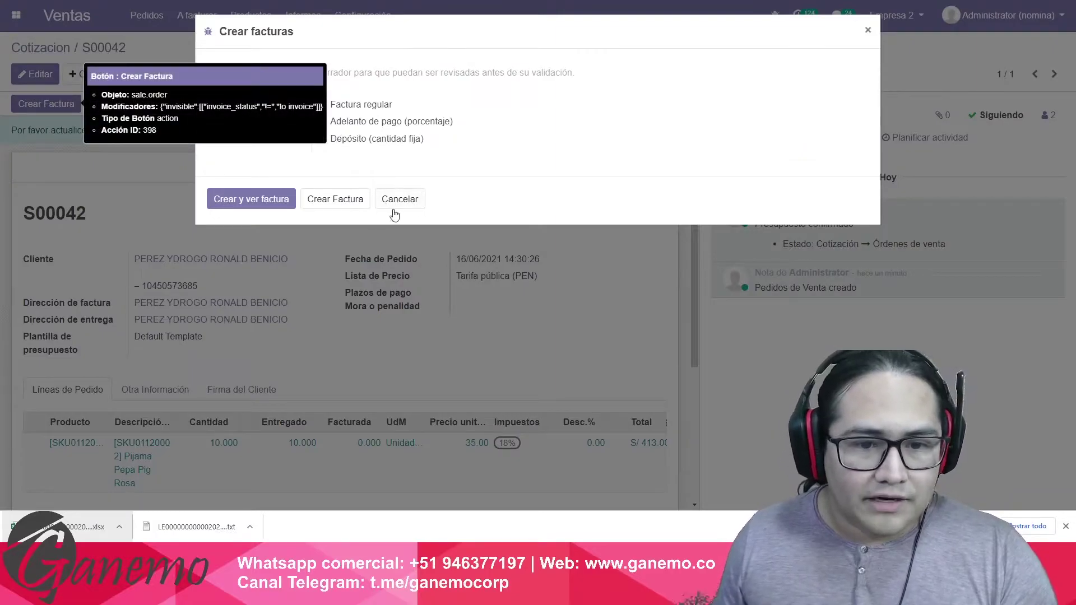
left_click(395, 206)
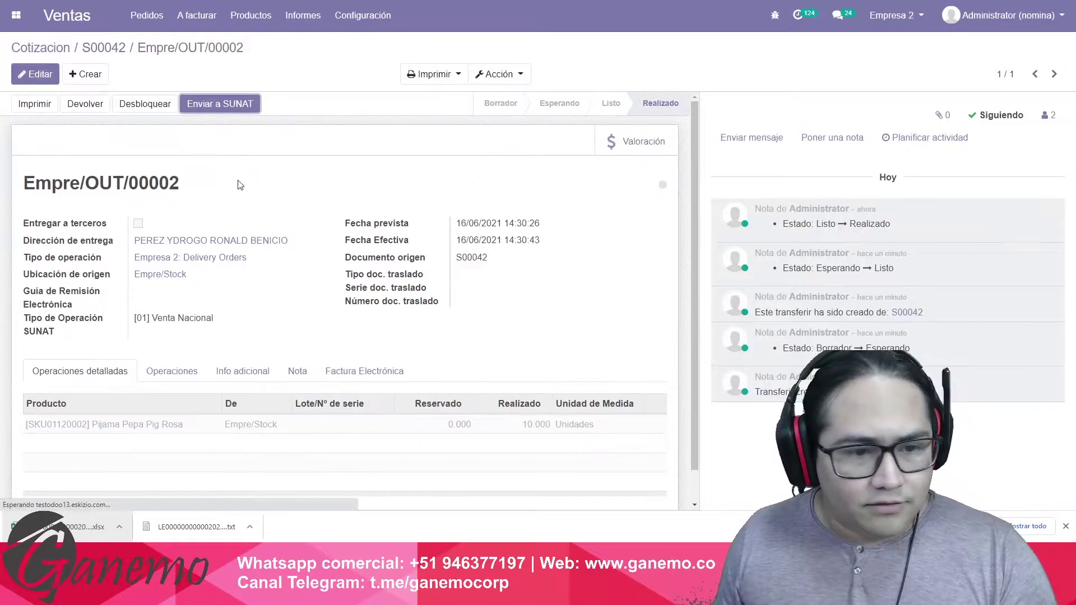
scroll(49, 295, "down", 1)
left_click_drag(48, 295, 208, 297)
left_click(227, 304)
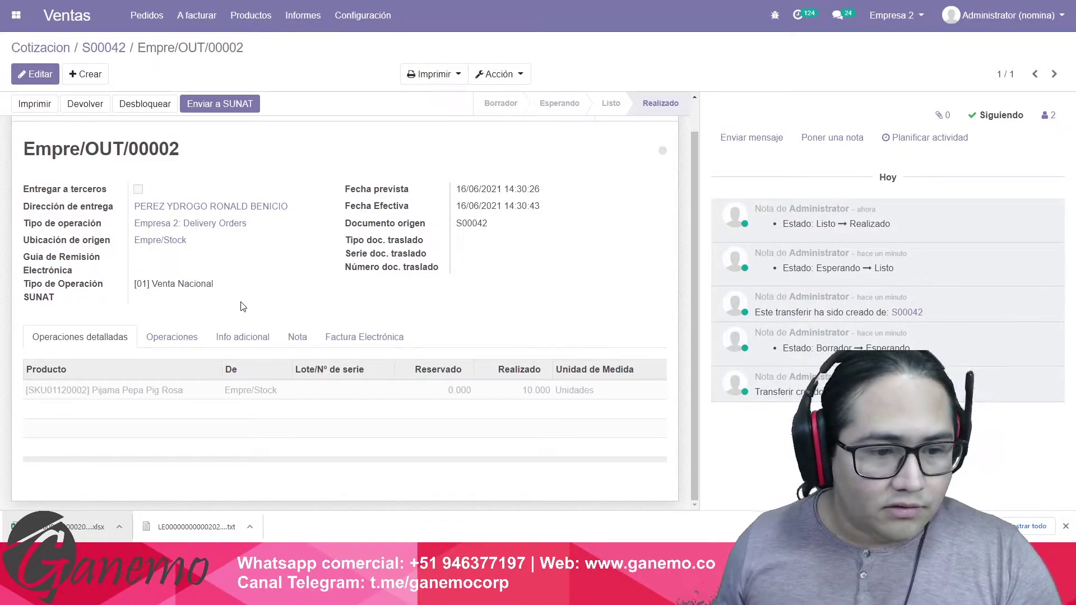
left_click(35, 74)
left_click(196, 319)
left_click(196, 322)
left_click(34, 74)
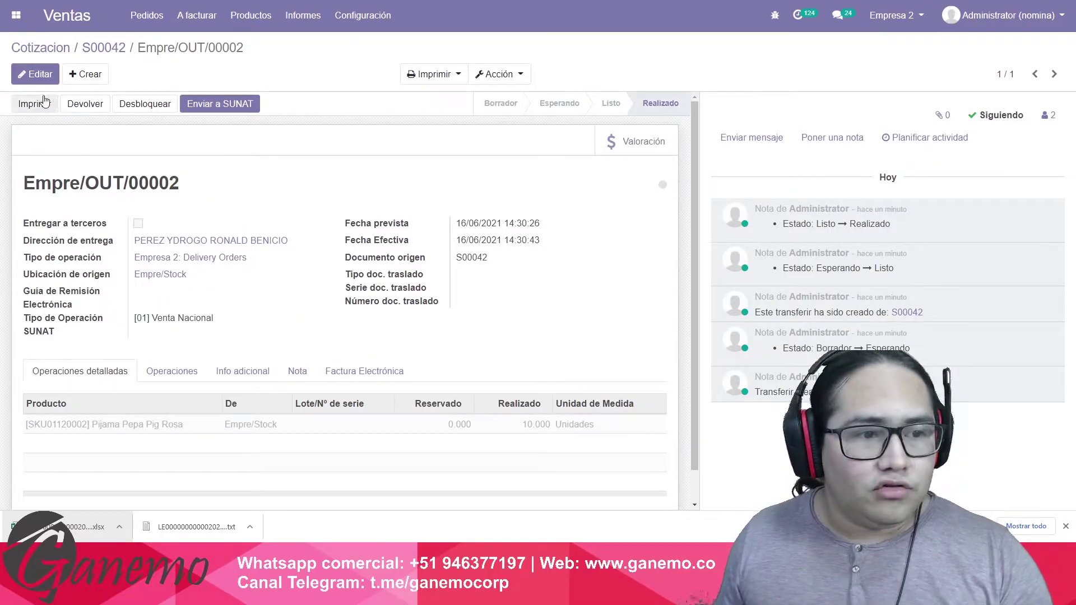
left_click(34, 74)
left_click(195, 297)
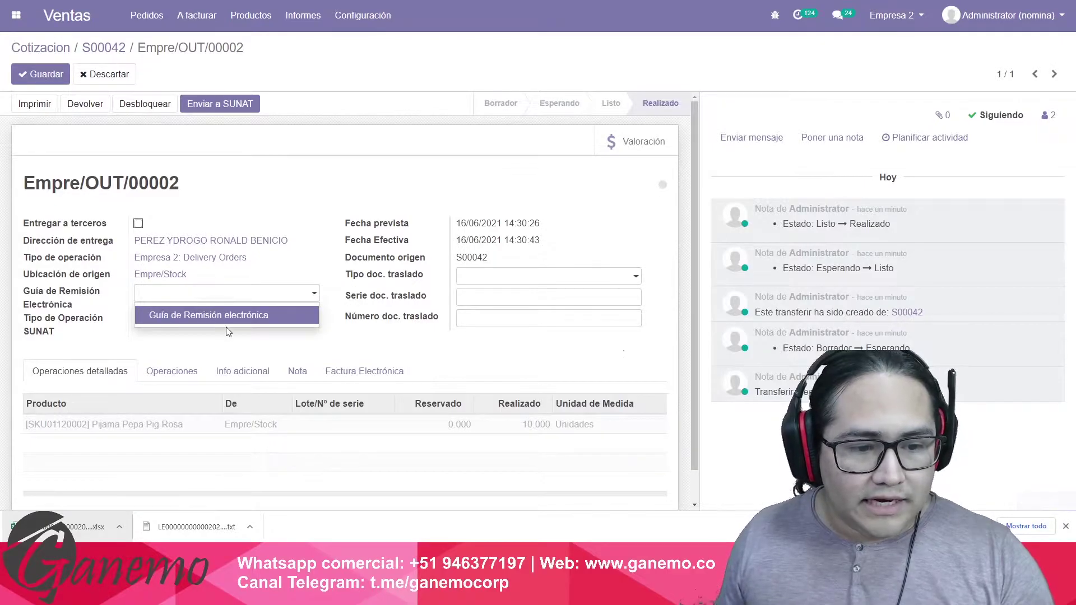
left_click(227, 324)
left_click(215, 106)
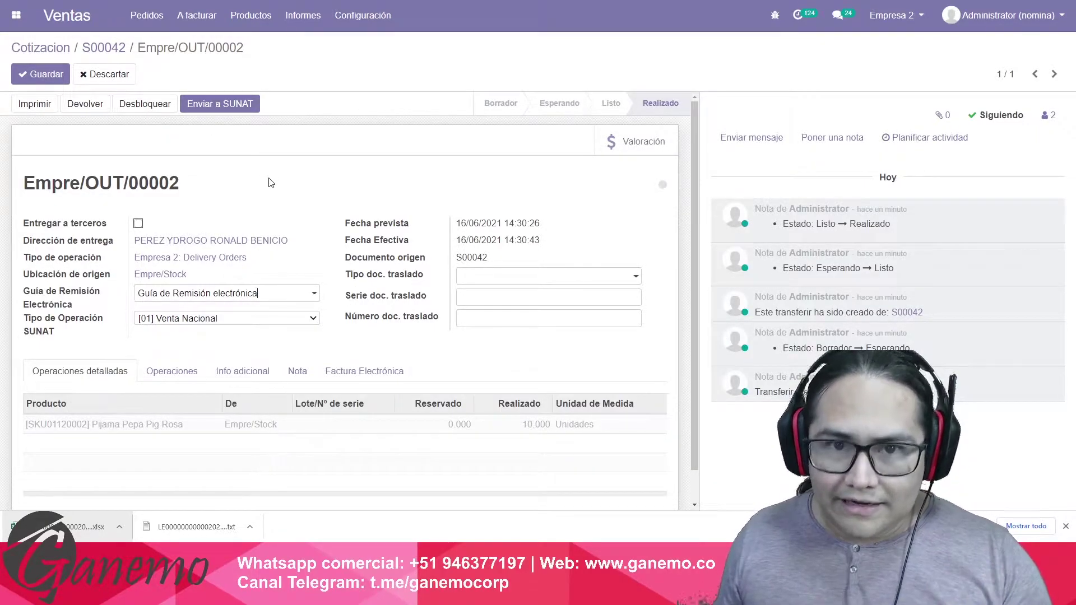
left_click(275, 293)
left_click_drag(276, 295, 94, 294)
key("BackSpace")
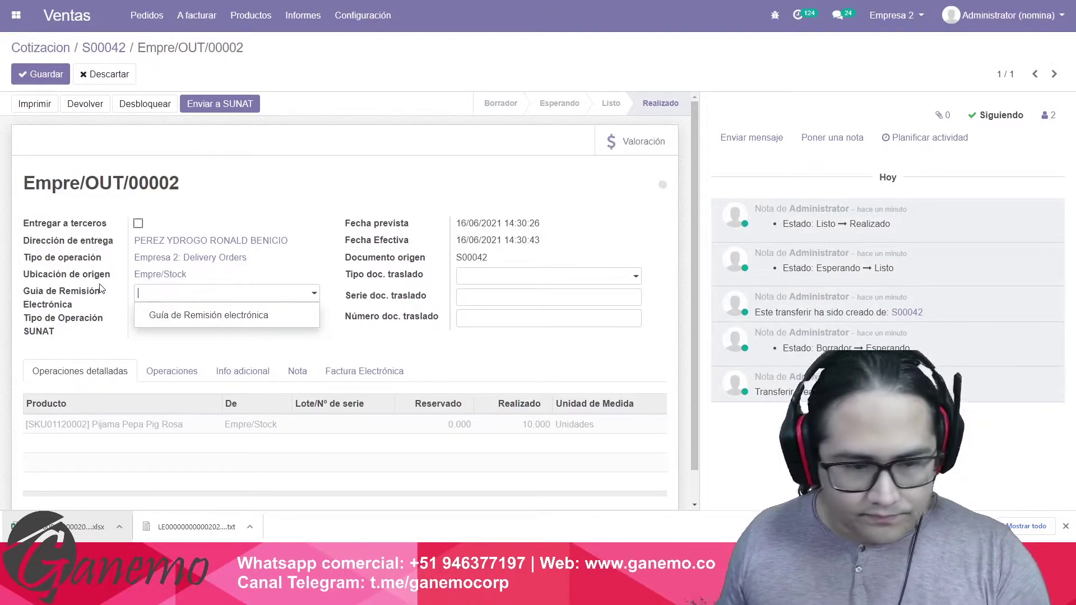
left_click(341, 349)
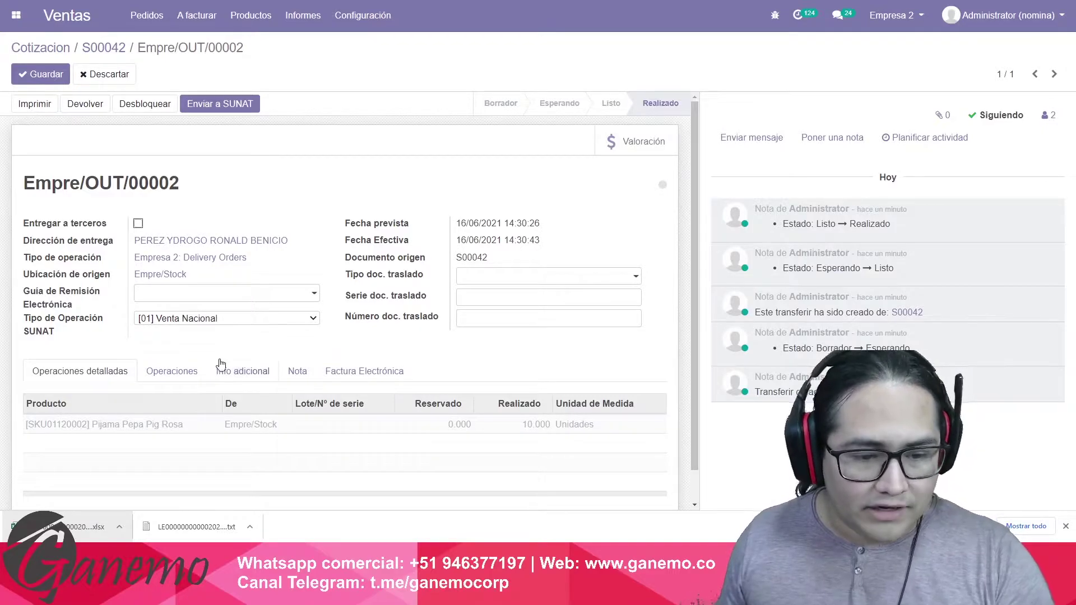
key("alt+s")
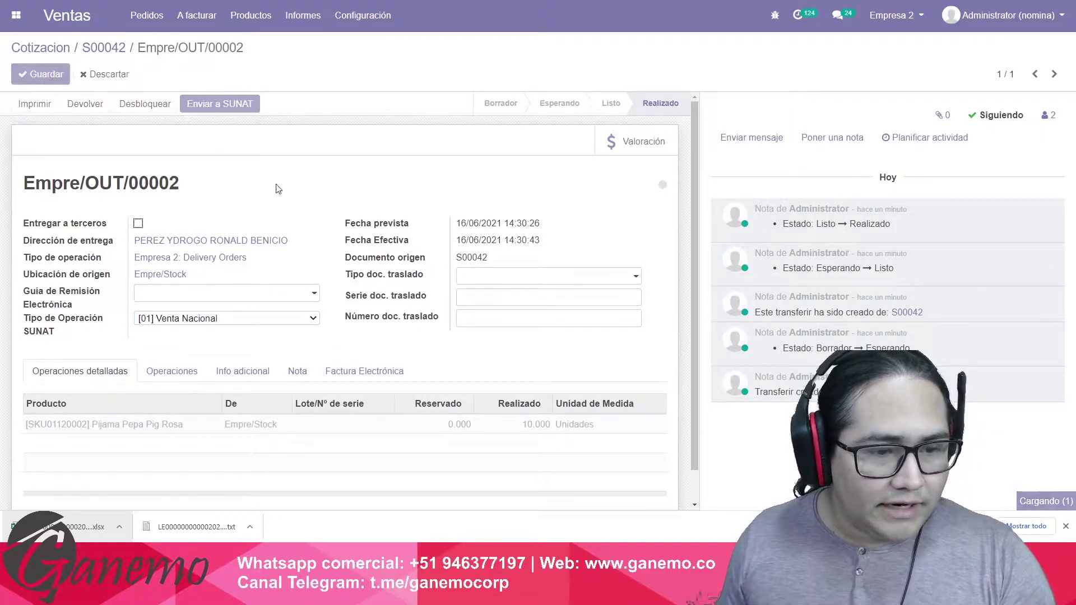
scroll(300, 197, "down", 1)
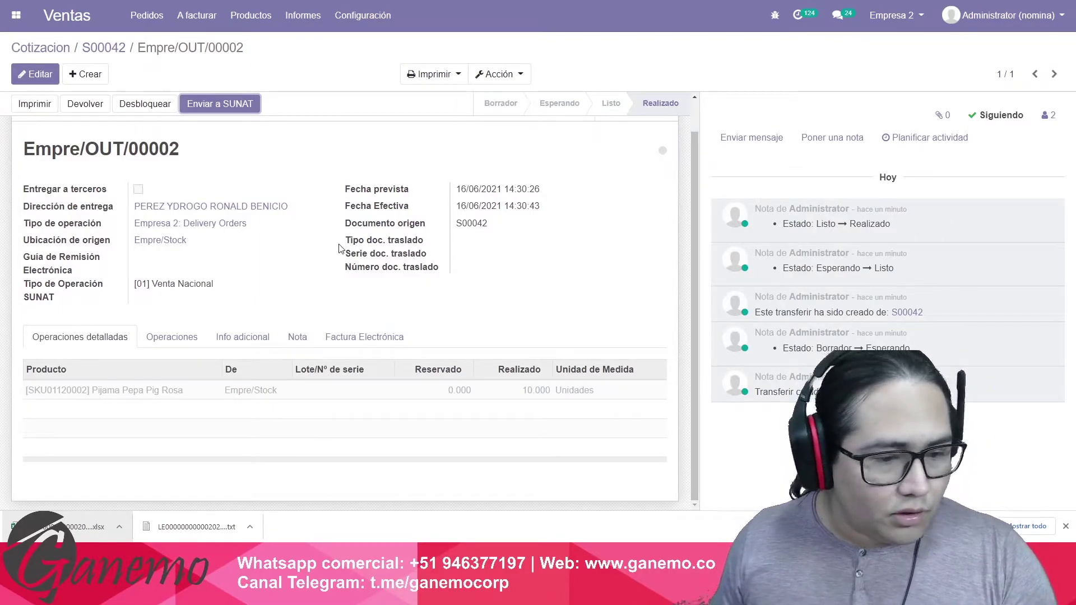
left_click(246, 338)
scroll(164, 333, "down", 2)
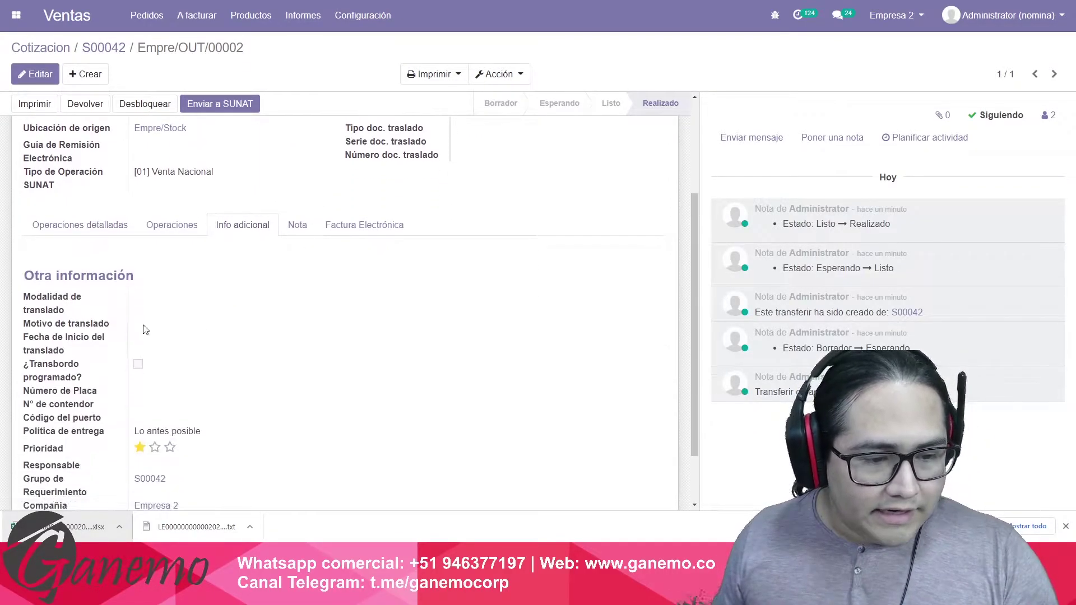
left_click_drag(40, 297, 272, 492)
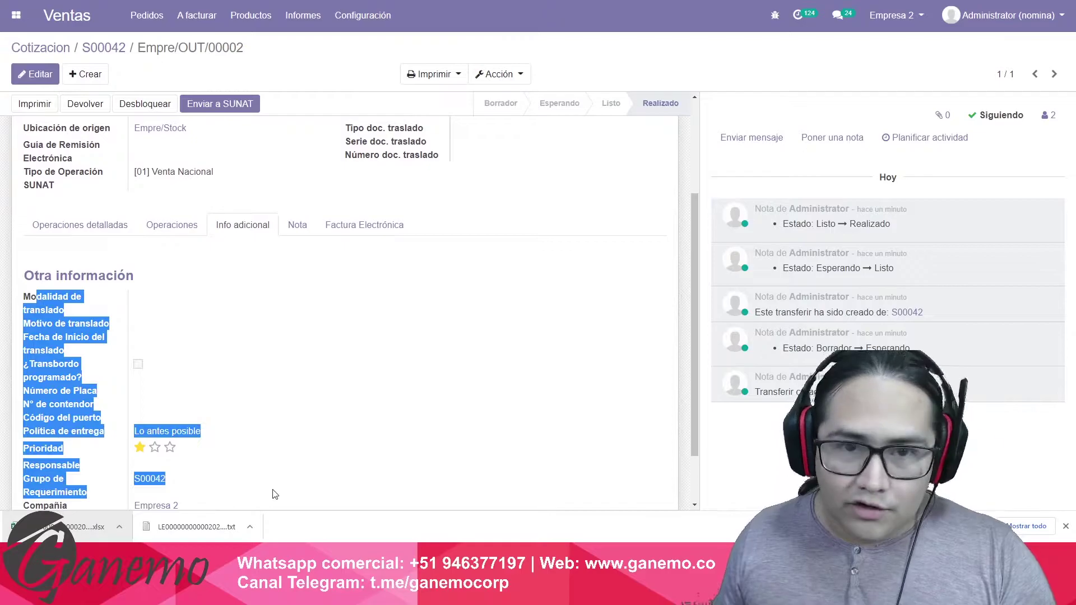
left_click(216, 284)
scroll(115, 323, "up", 2)
scroll(114, 323, "up", 1)
left_click(85, 371)
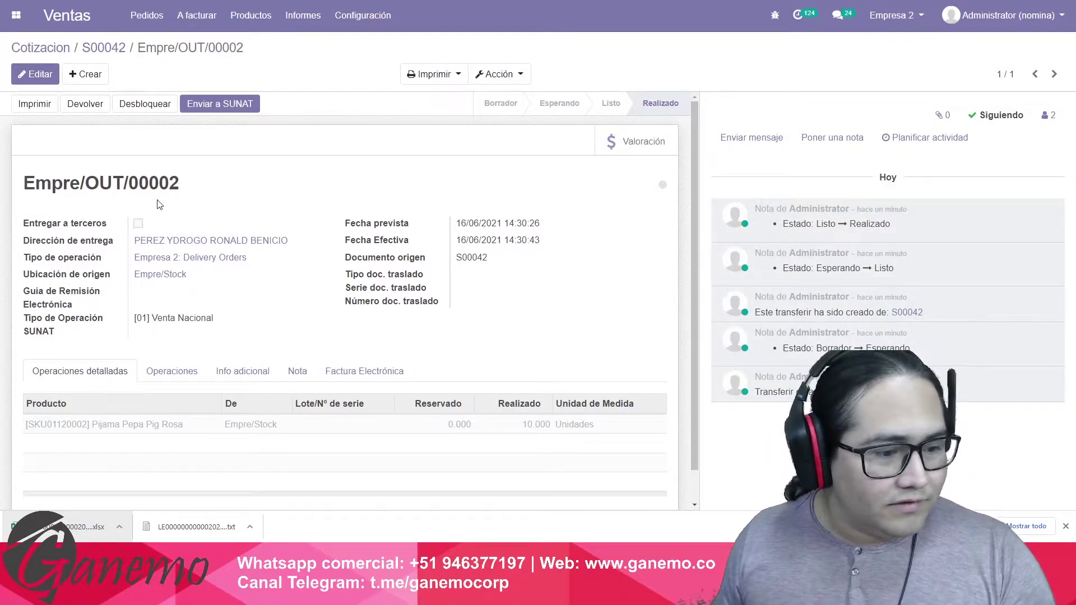
Create and open a draft invoice from sales order S00042.
left_click(112, 48)
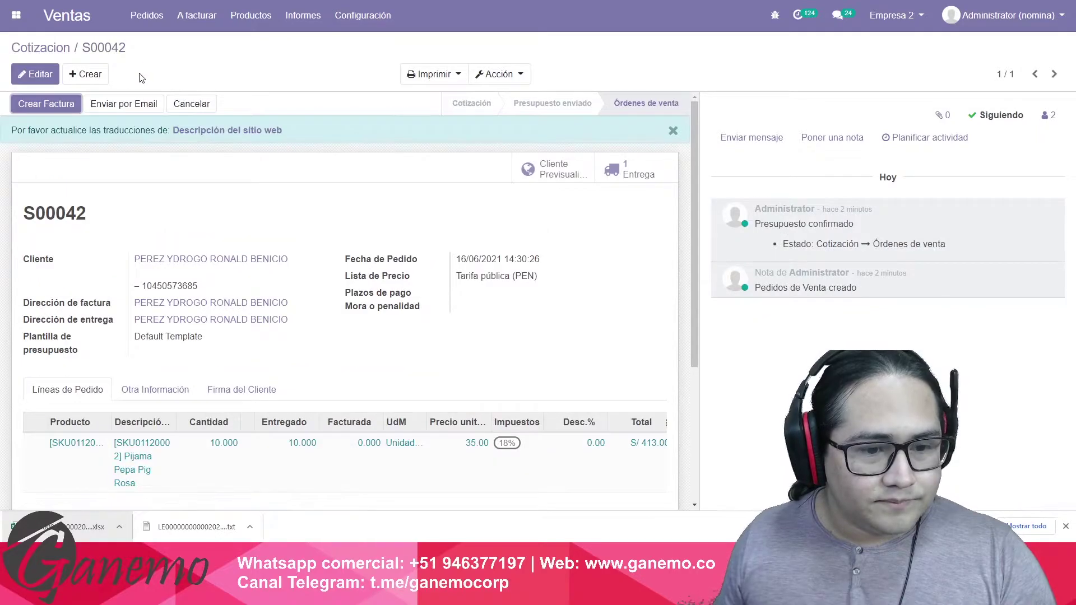
left_click(61, 105)
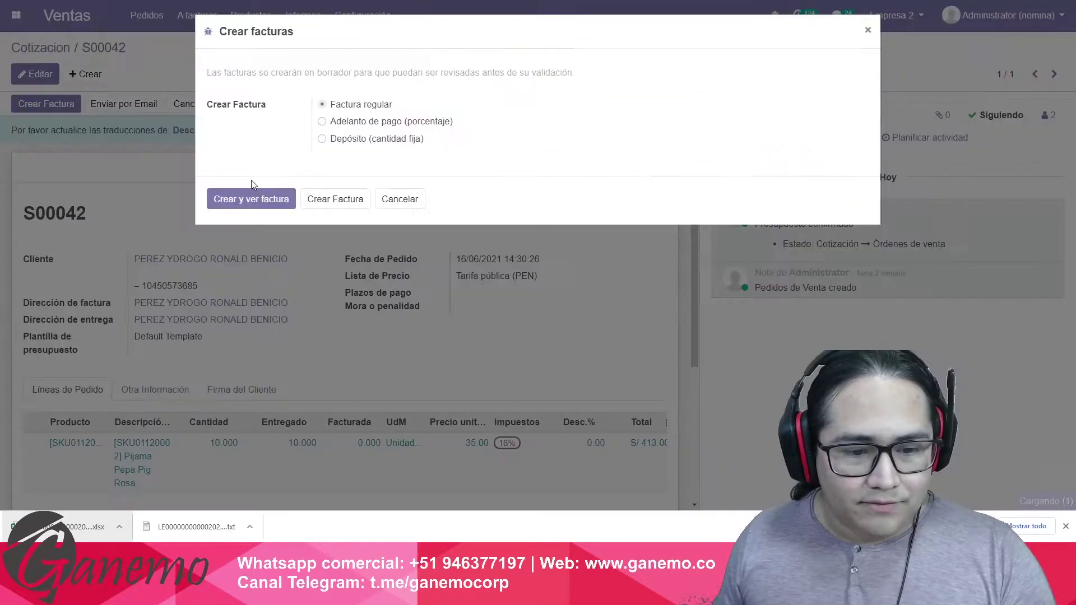
left_click(259, 196)
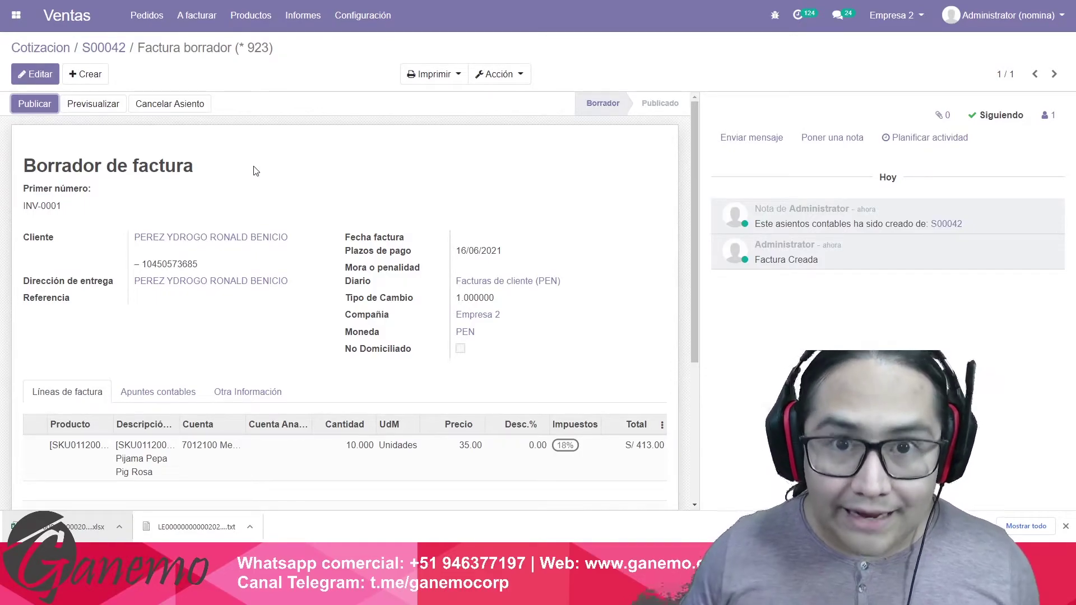
Change the Facturas de cliente journal's short code from INV to F001.
left_click(40, 79)
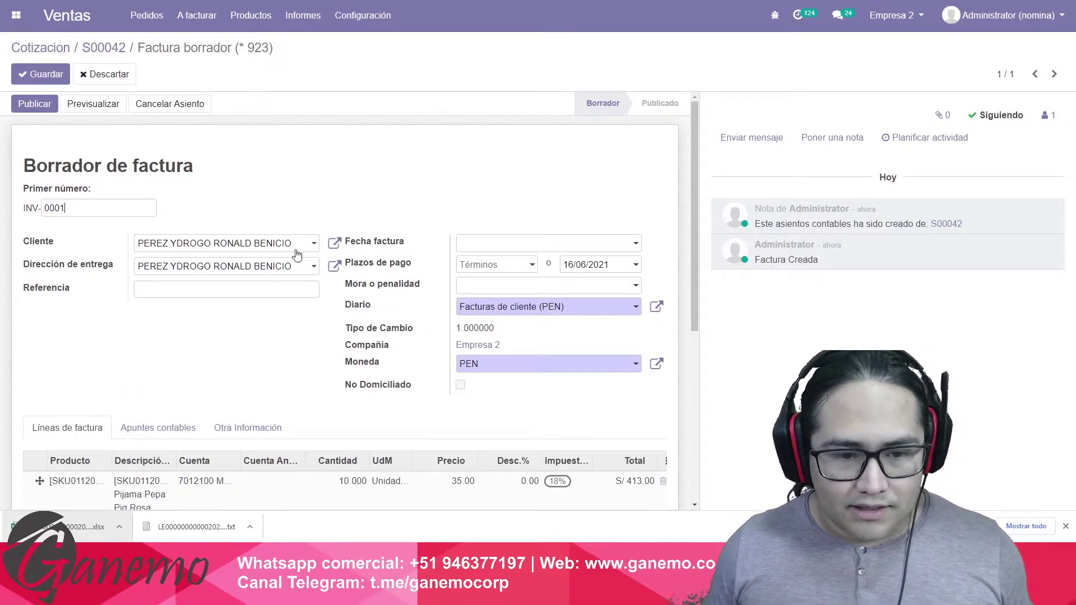
left_click(543, 311)
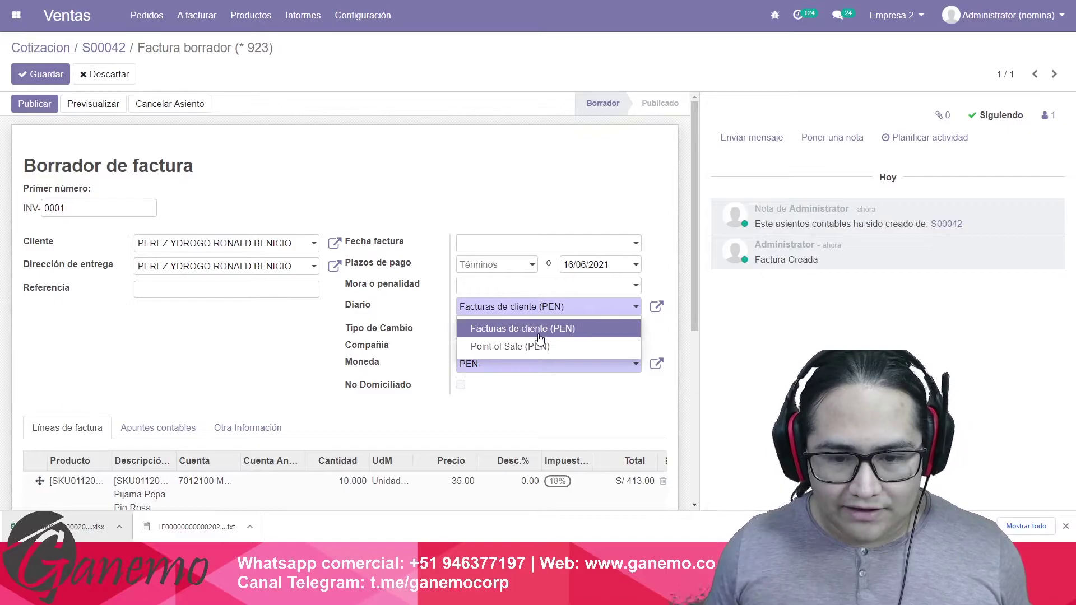
left_click(540, 336)
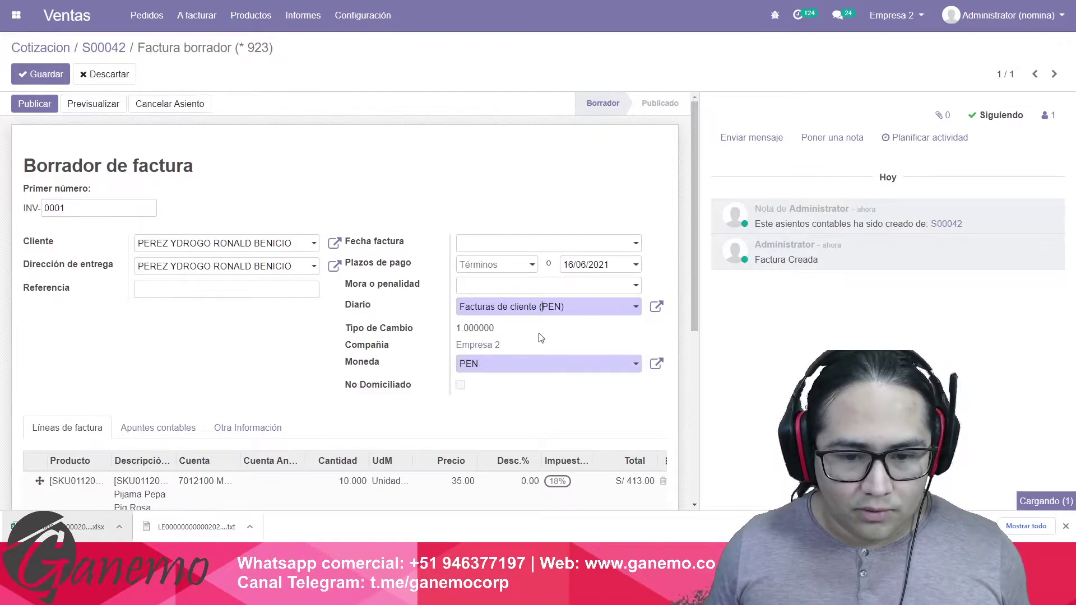
left_click(657, 308)
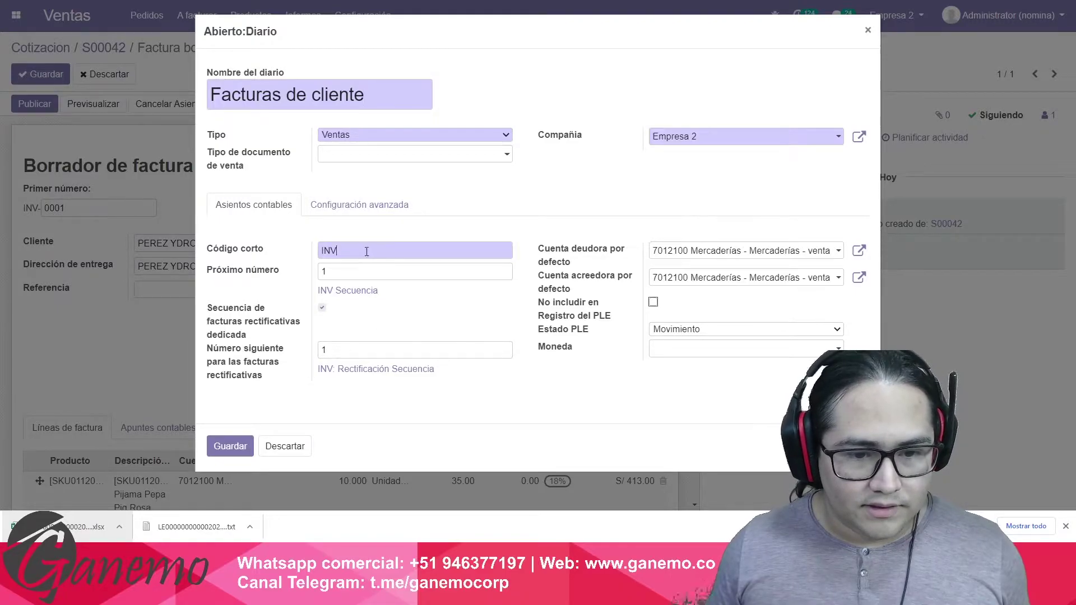
left_click_drag(366, 251, 258, 254)
type("F001")
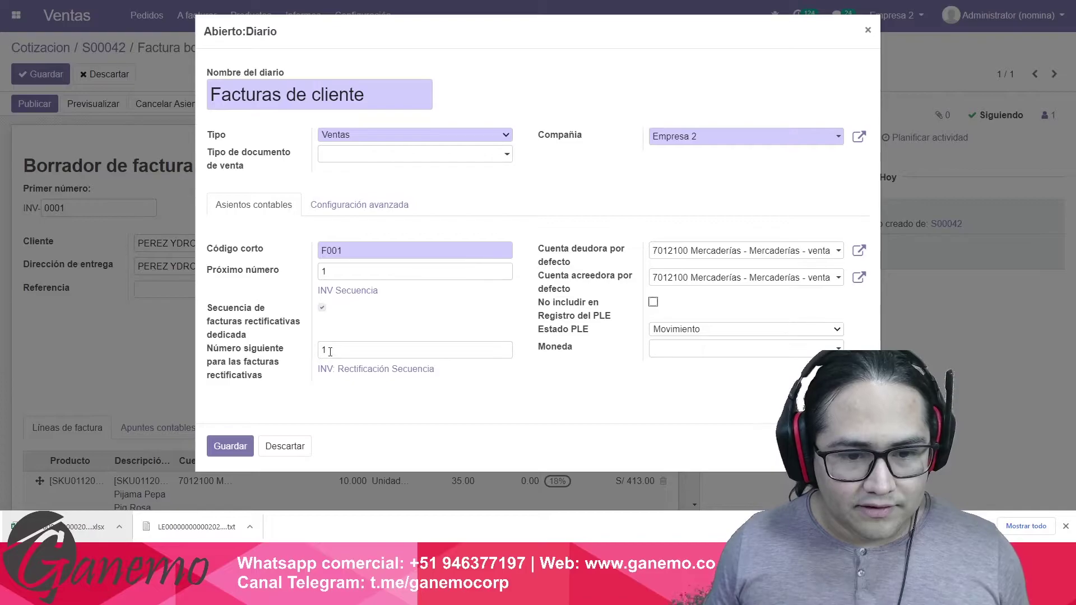
Try saving the journal without a refund sequence, dismiss the short-code error, and discard the edits.
left_click(322, 308)
left_click(232, 432)
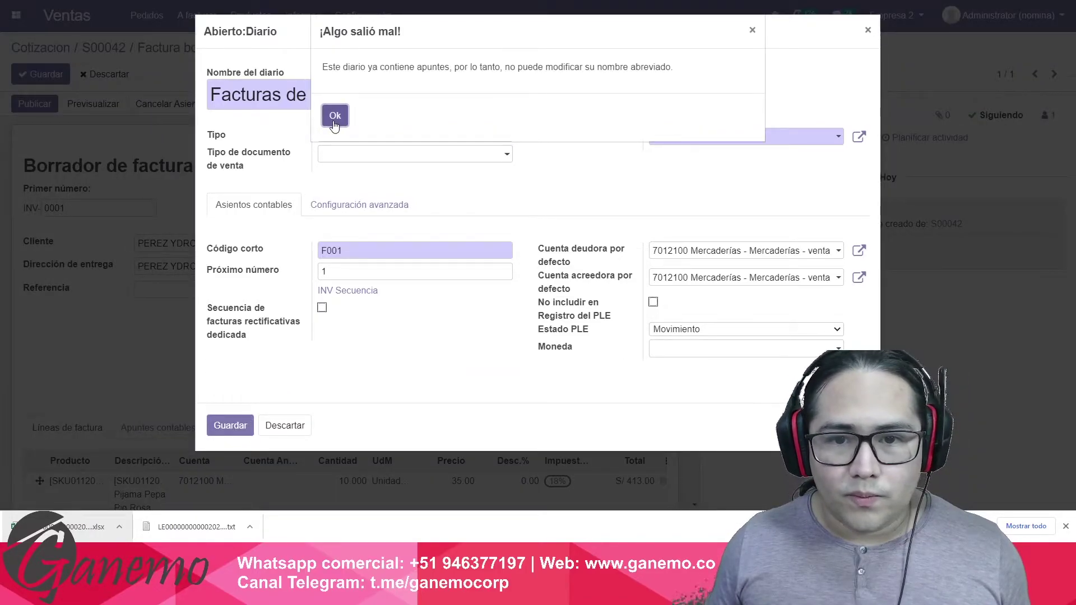
left_click(335, 119)
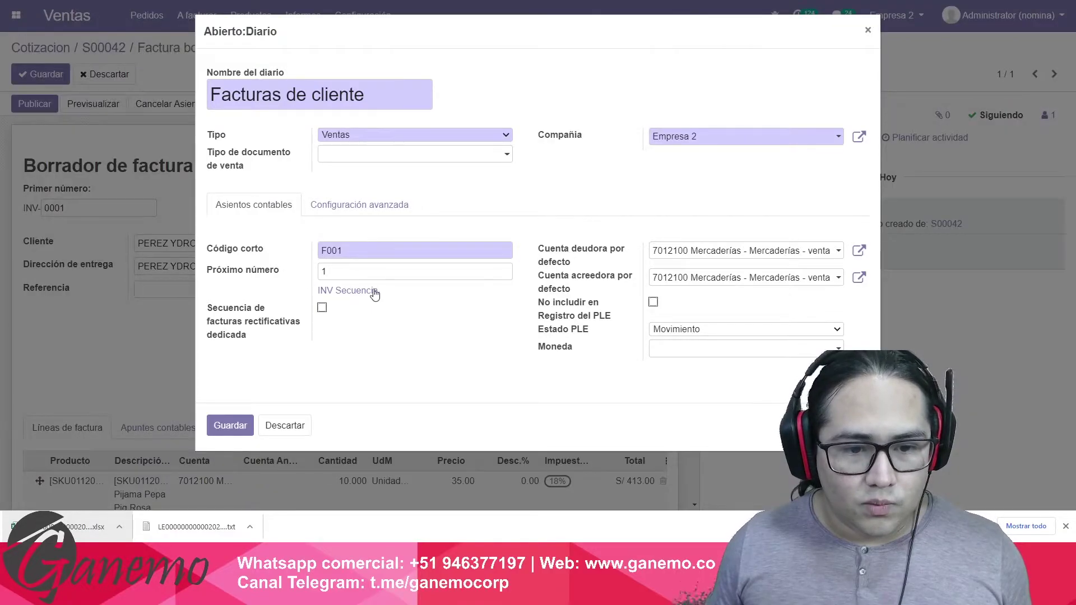
key("Escape")
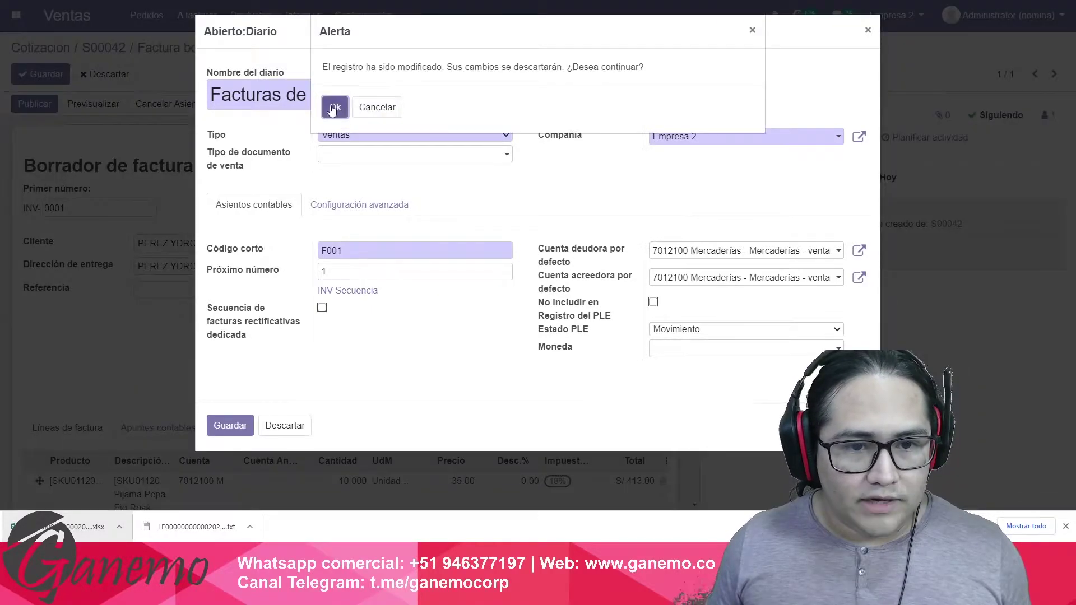
left_click(334, 108)
left_click(283, 424)
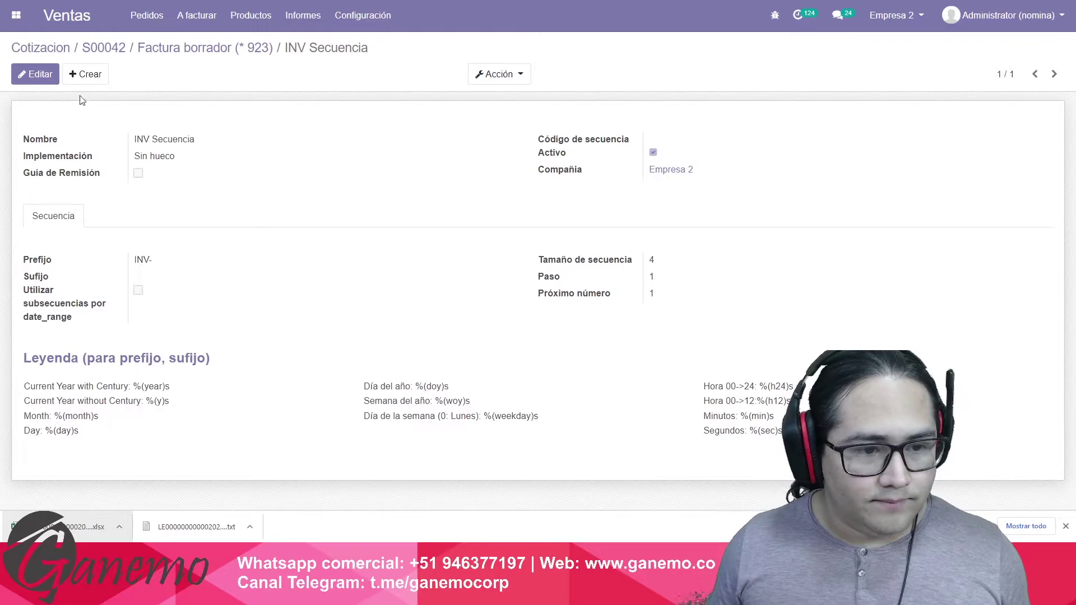
Save INV Secuencia with prefix F001 and sequence size 8, then return to the draft invoice.
left_click(45, 79)
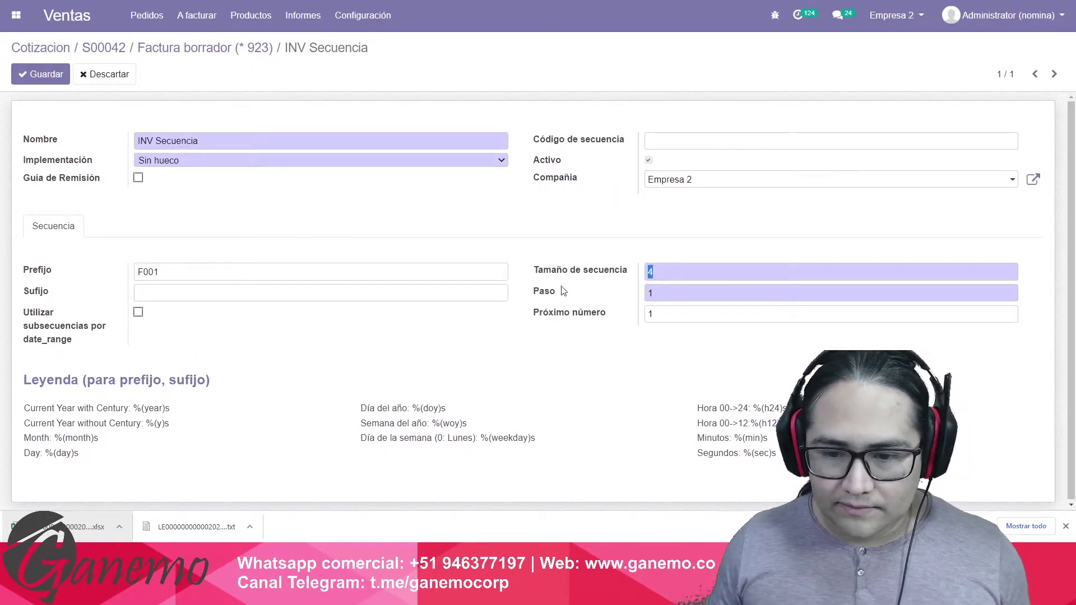
left_click(44, 74)
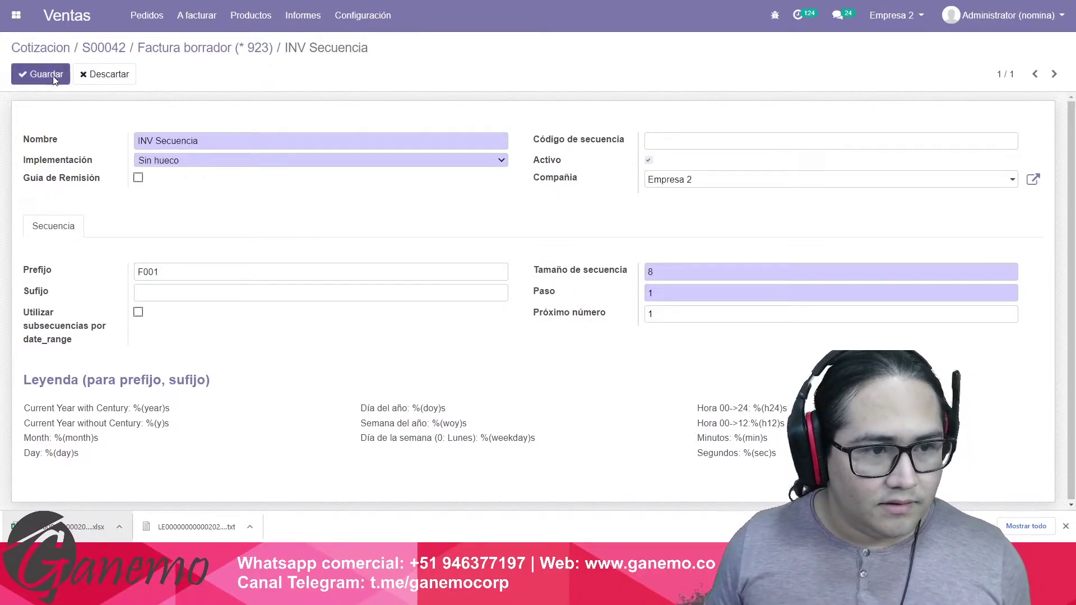
left_click(218, 57)
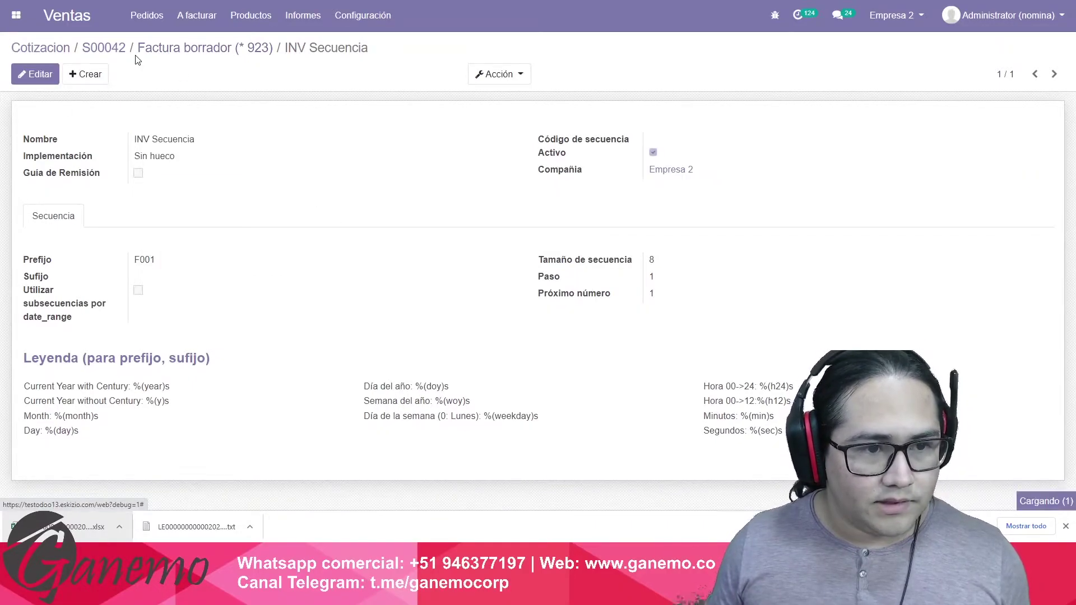
Check the draft invoice's Otra Información tab and its invoice lines.
left_click(49, 89)
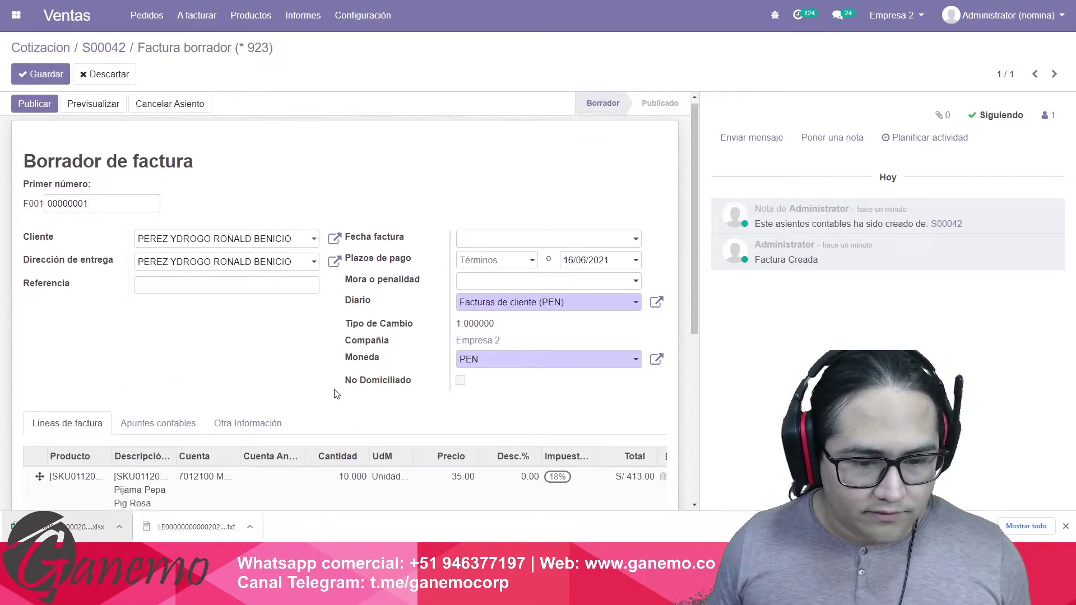
scroll(322, 405, "down", 2)
left_click(238, 315)
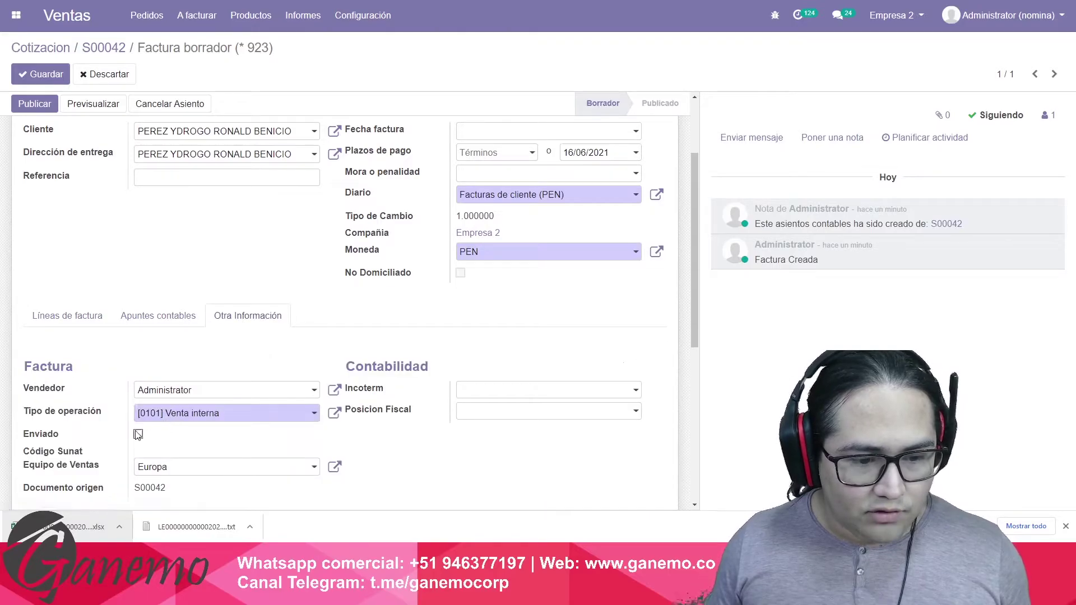
left_click(67, 316)
scroll(411, 331, "up", 2)
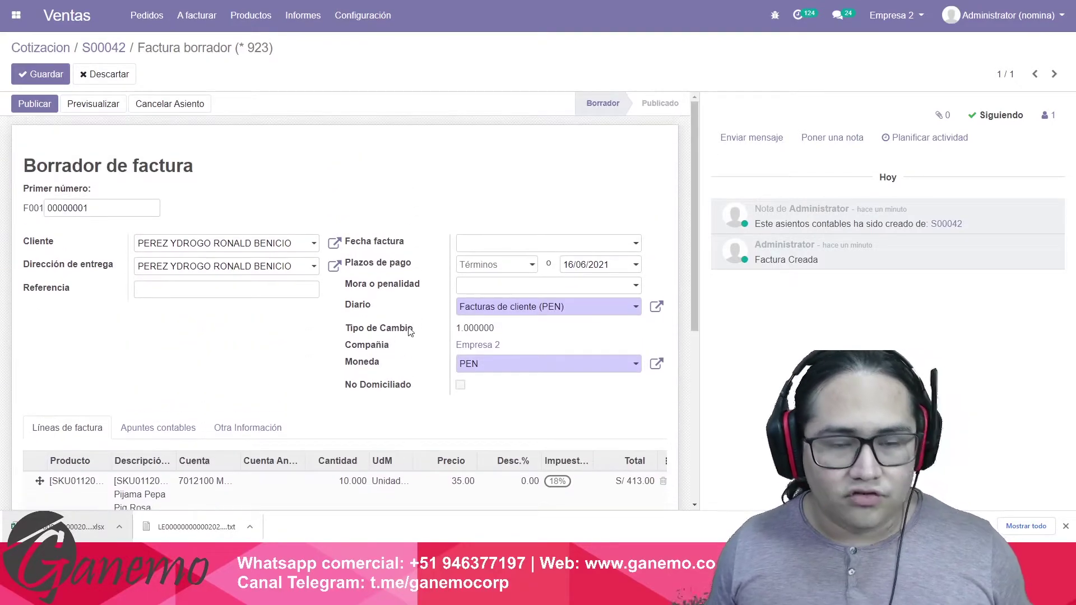
mouse_move(411, 332)
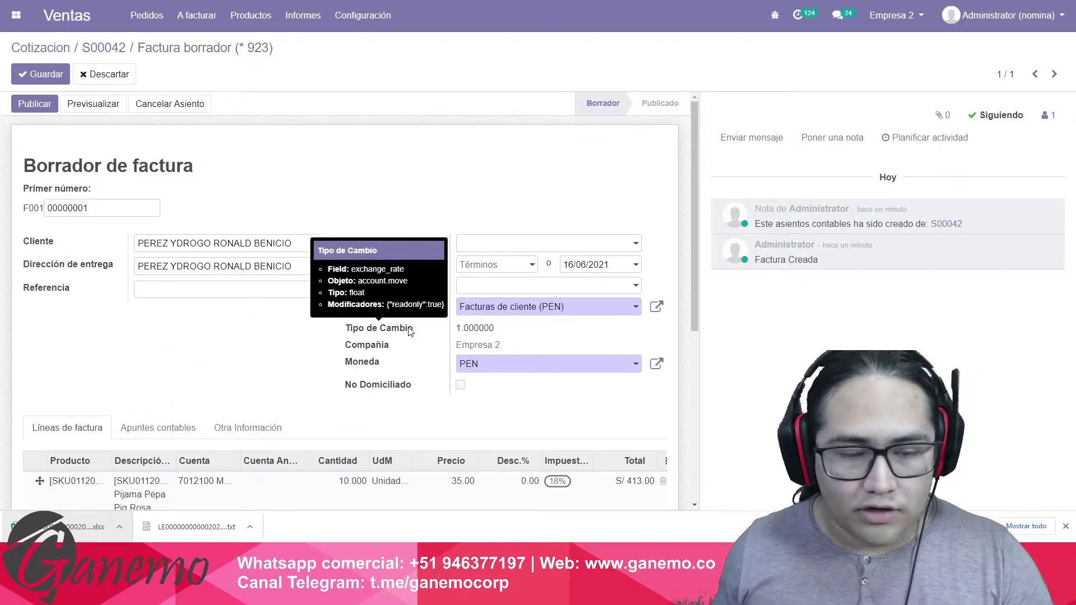
left_click(44, 79)
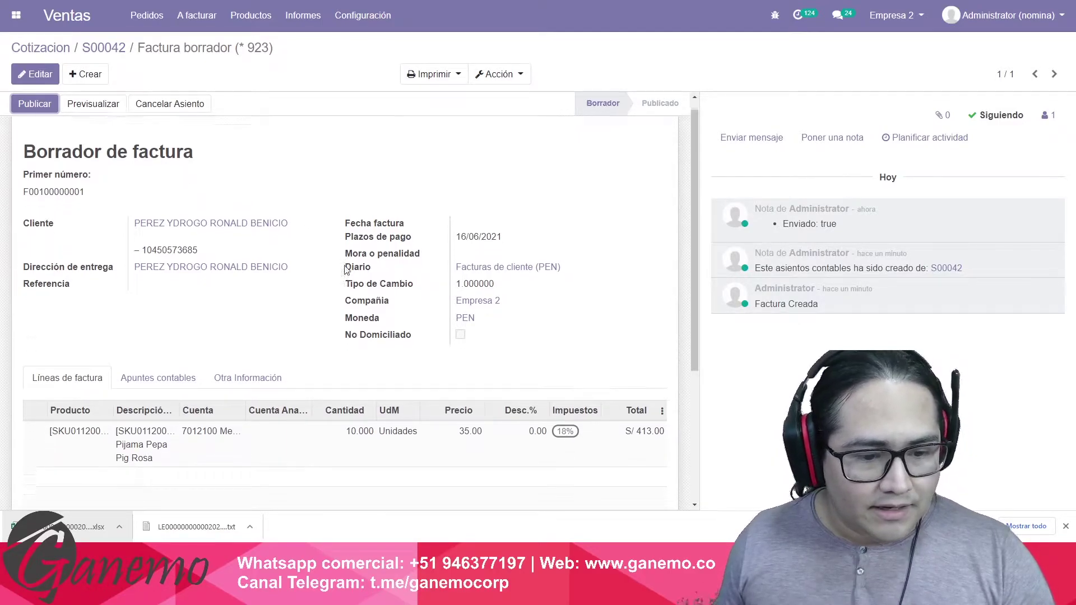
scroll(317, 283, "down", 1)
scroll(297, 337, "up", 1)
left_click(259, 392)
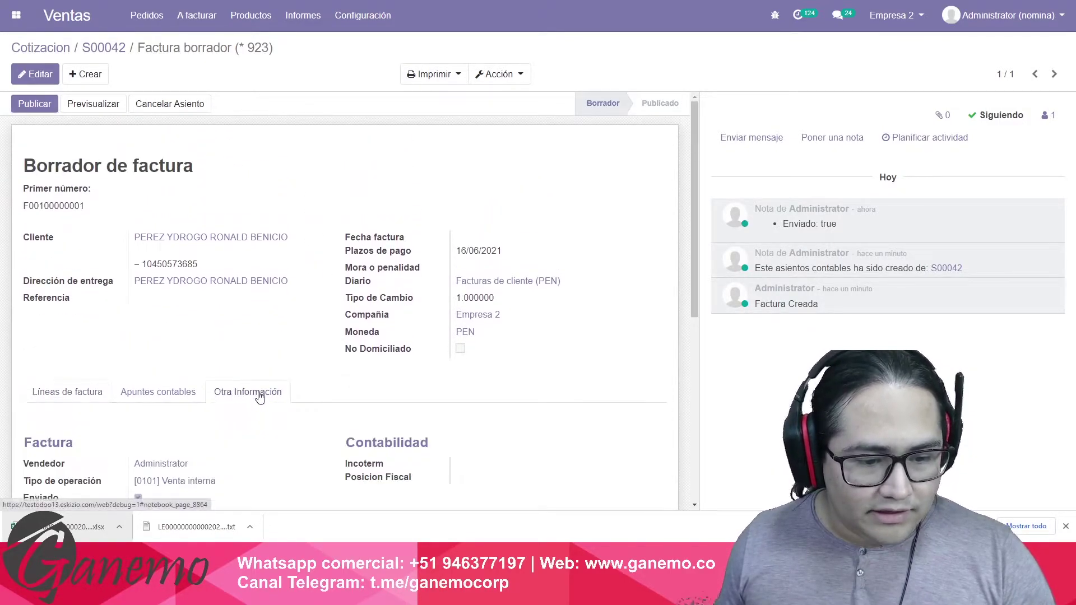
scroll(192, 401, "down", 2)
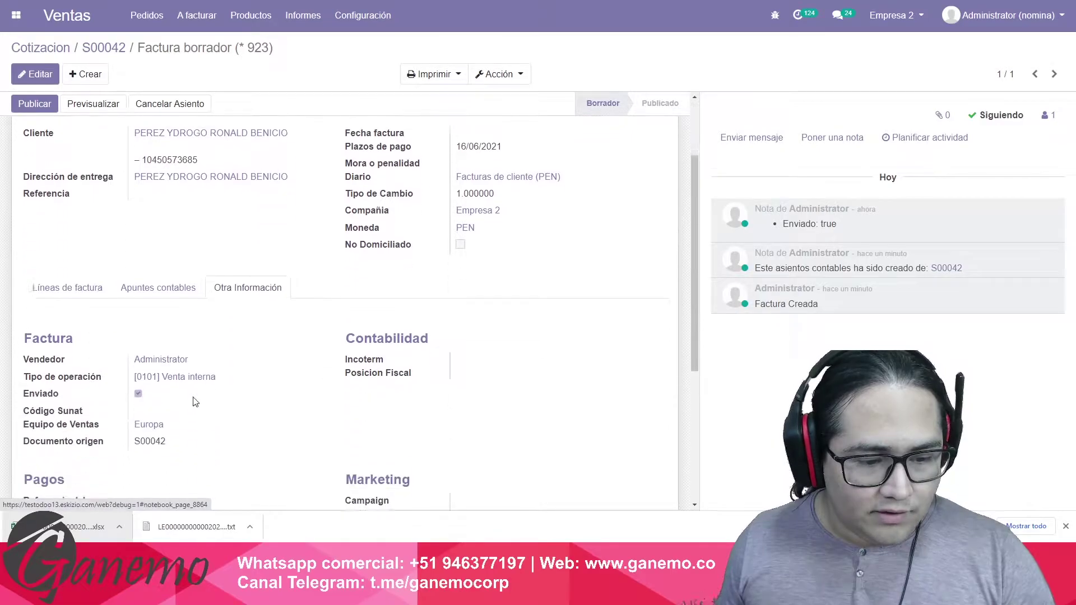
left_click(71, 279)
scroll(302, 185, "up", 2)
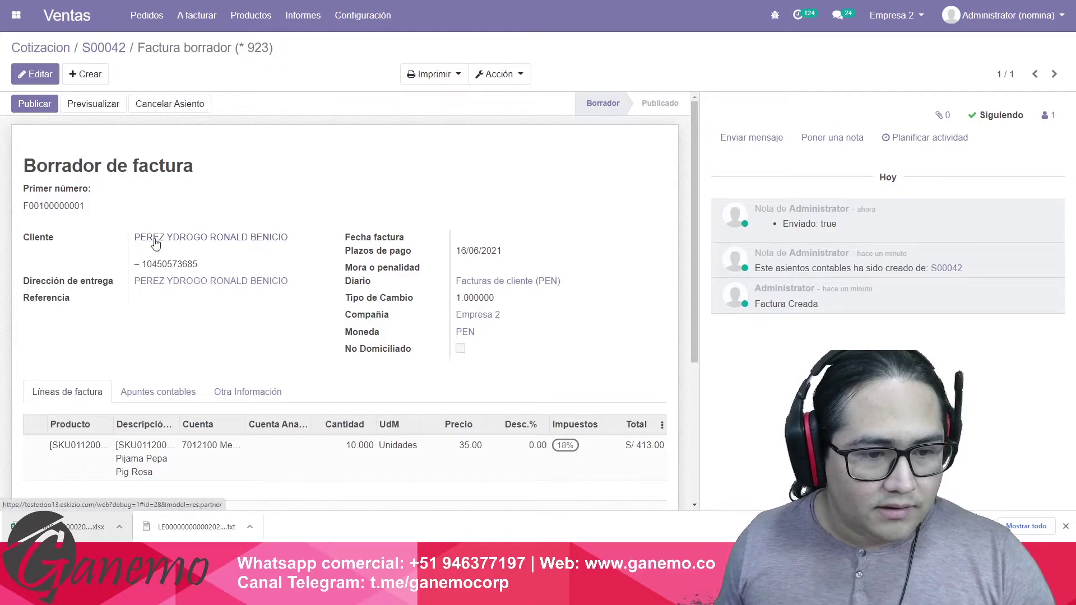
Open the invoice customer's contact record in edit mode.
left_click(242, 276)
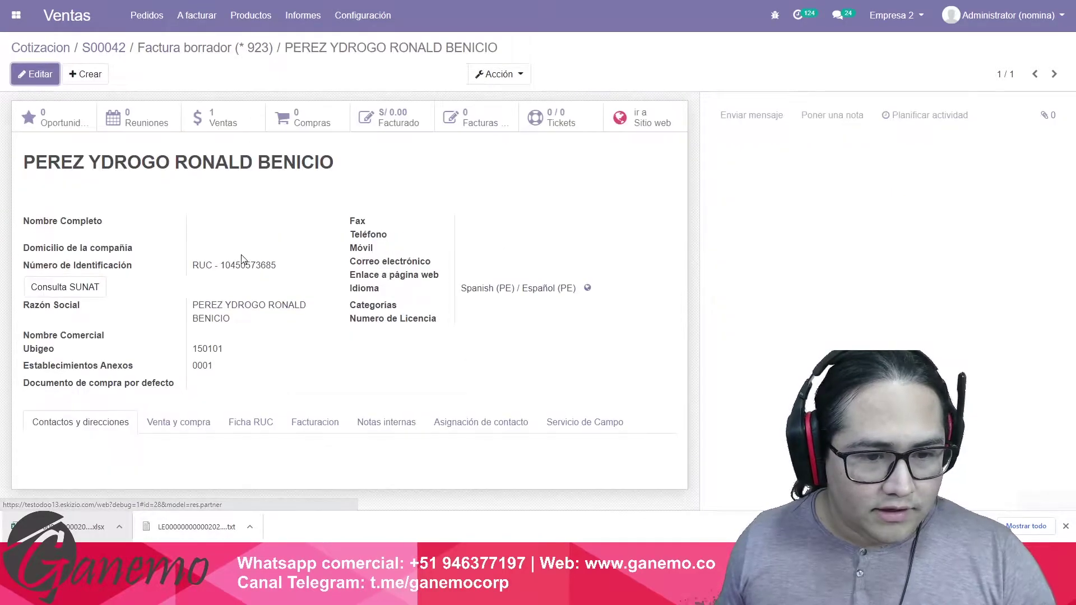
left_click(196, 269)
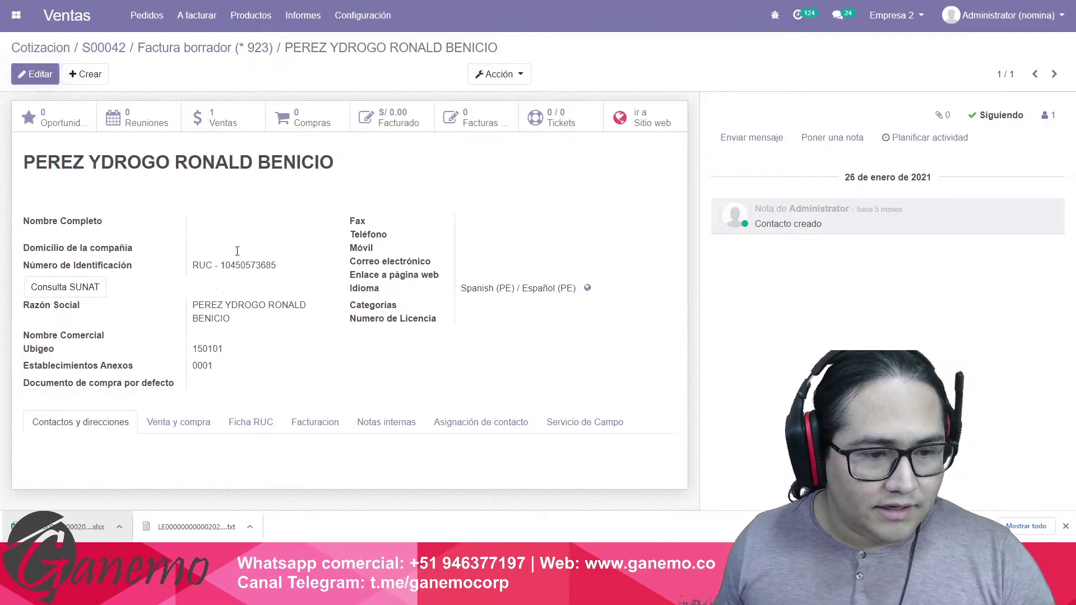
left_click(244, 47)
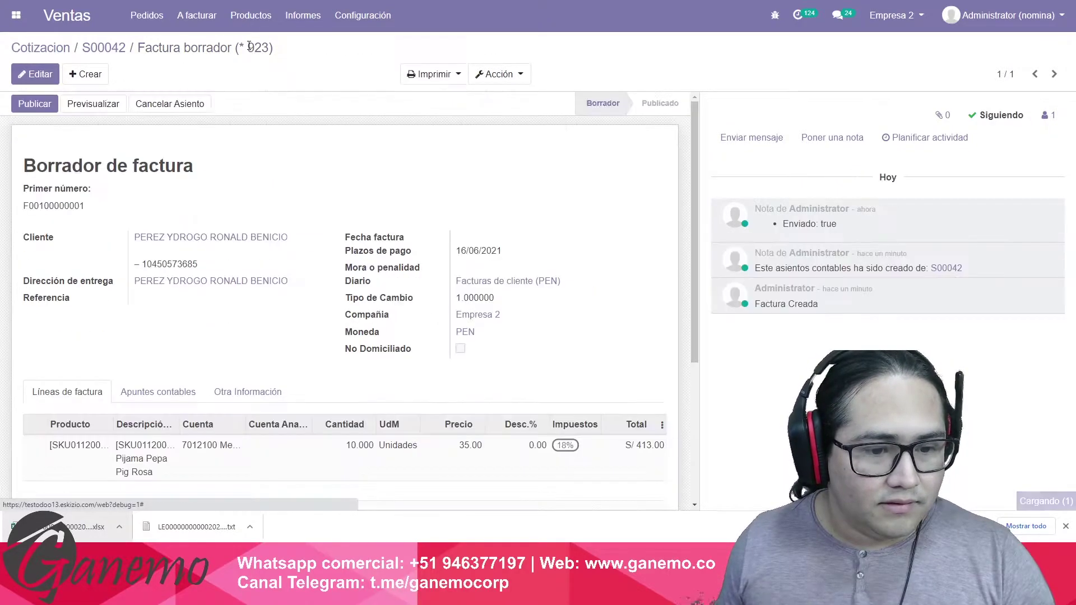
left_click(187, 242)
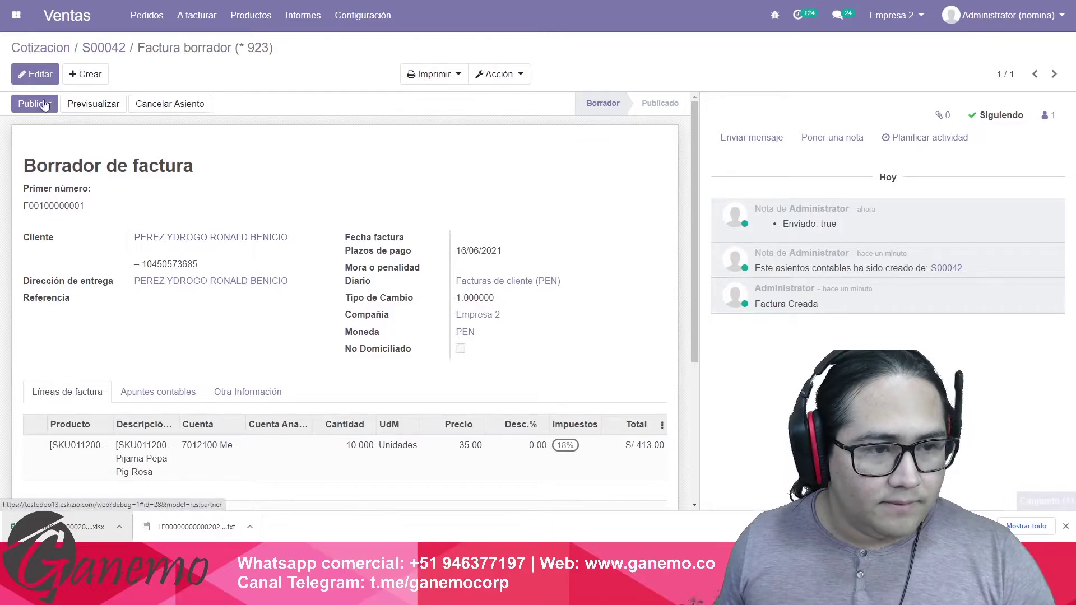
left_click(38, 78)
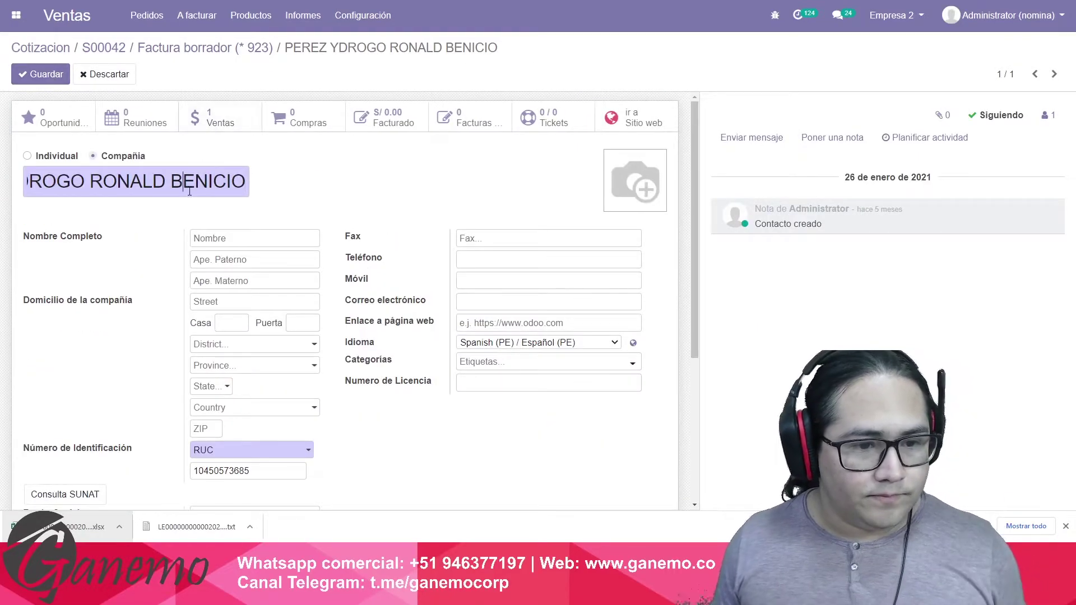
Set the customer's Nombre Comercial to '-', save, and return to the draft invoice.
triple_click(96, 185)
key("ctrl+c")
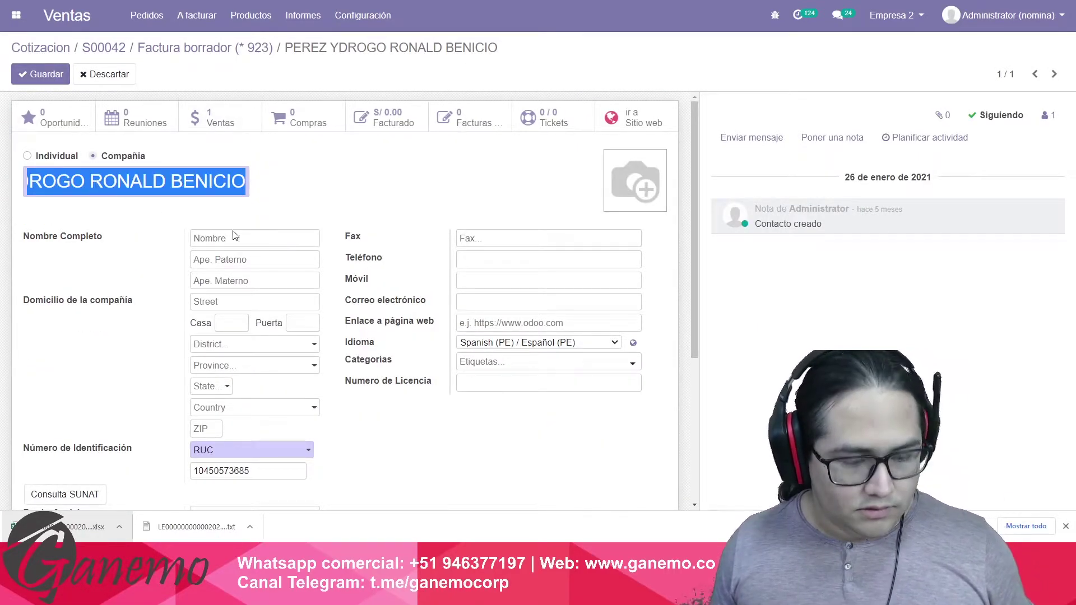
scroll(227, 231, "down", 4)
left_click(215, 306)
key("ctrl+v")
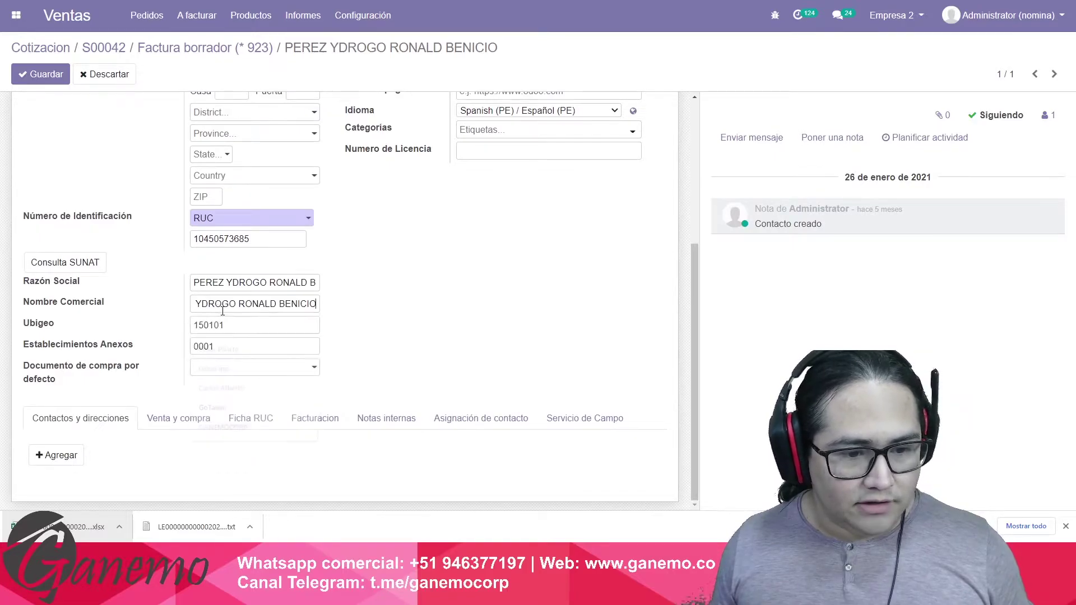
triple_click(224, 310)
type("-")
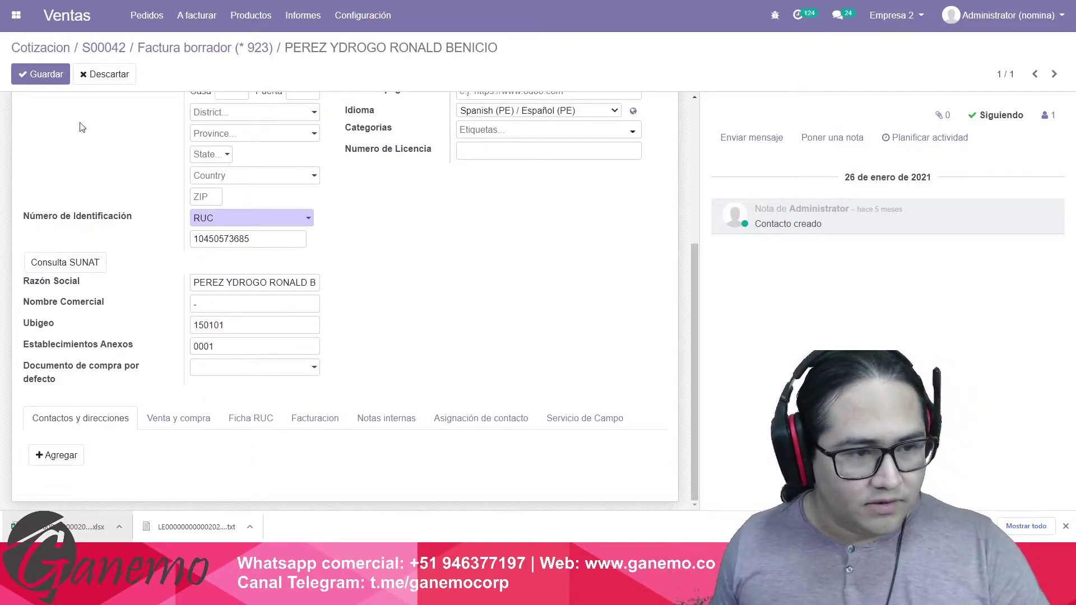
left_click(39, 74)
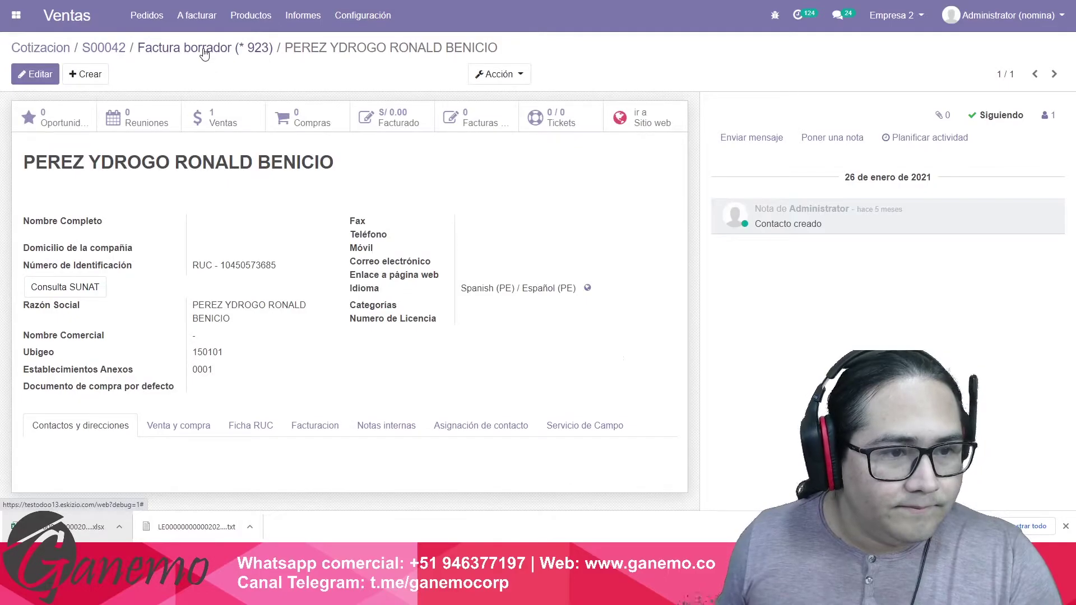
left_click(218, 62)
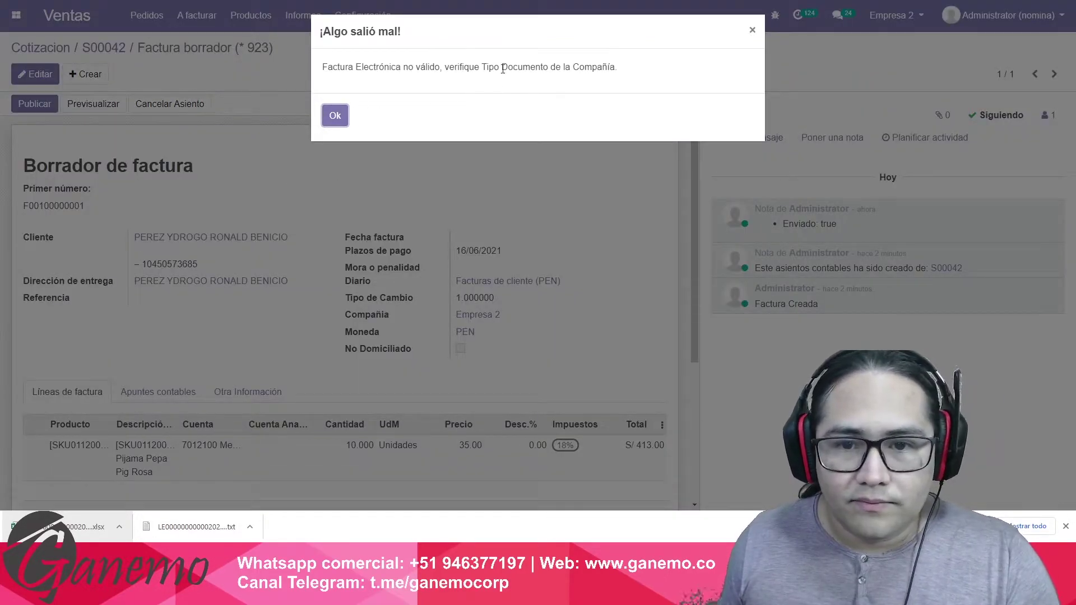
Read and dismiss the 'Factura Electrónica no válido' document-type error, then go to the apps menu.
left_click_drag(460, 67, 566, 67)
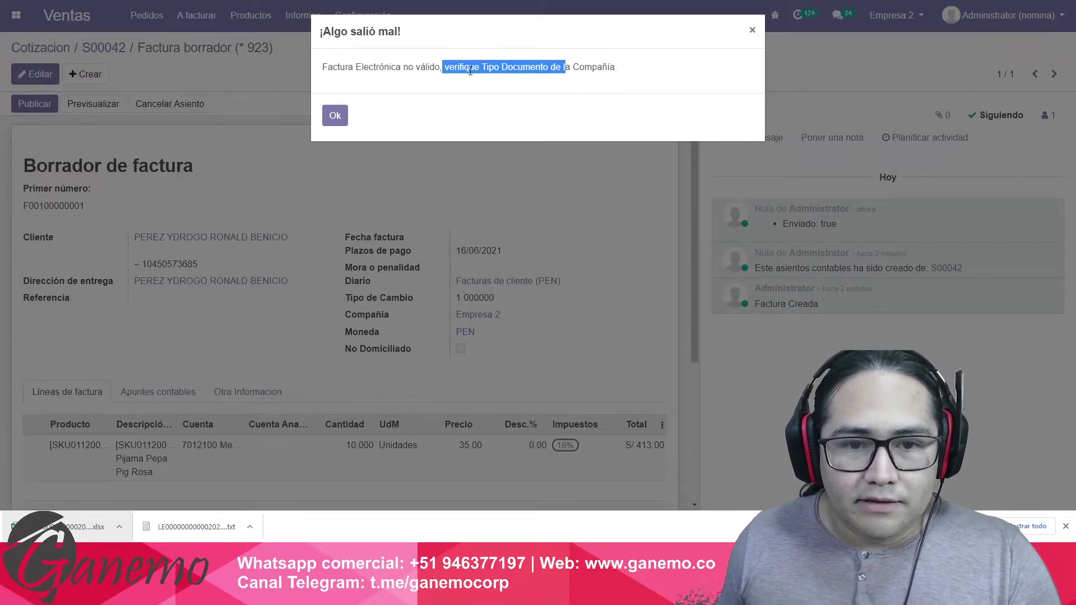
left_click(430, 81)
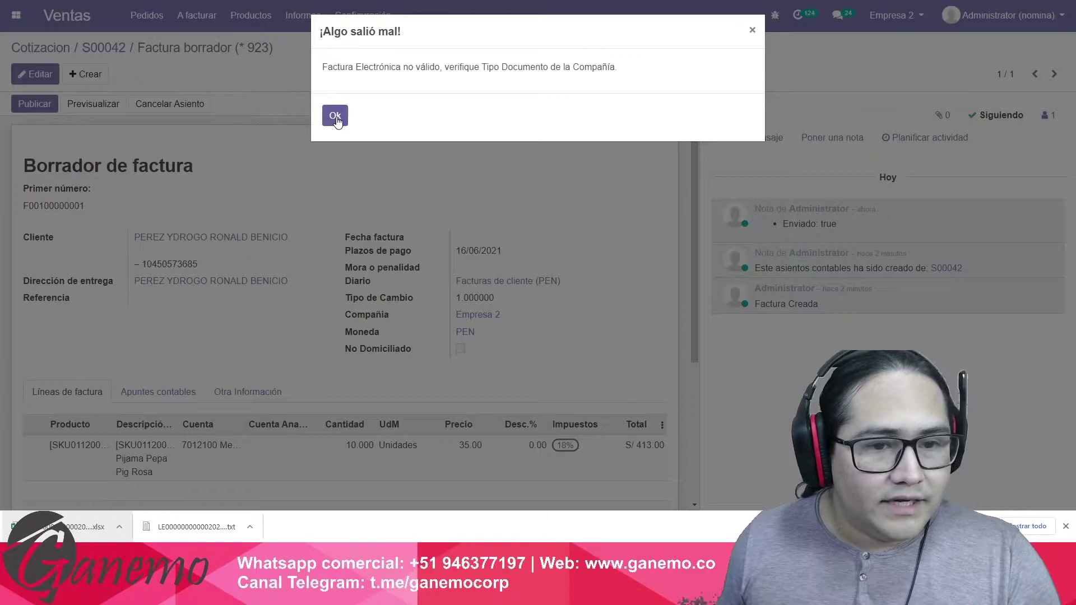
left_click(335, 116)
left_click(15, 15)
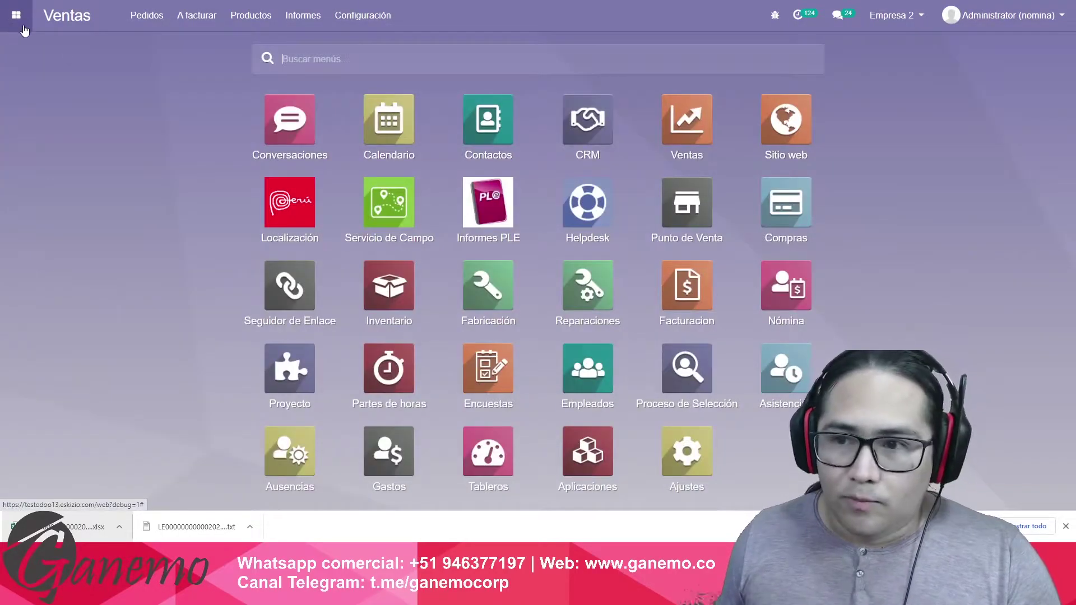
Search Contacts for 'empresa' and open Empresa 2 for editing.
left_click(488, 121)
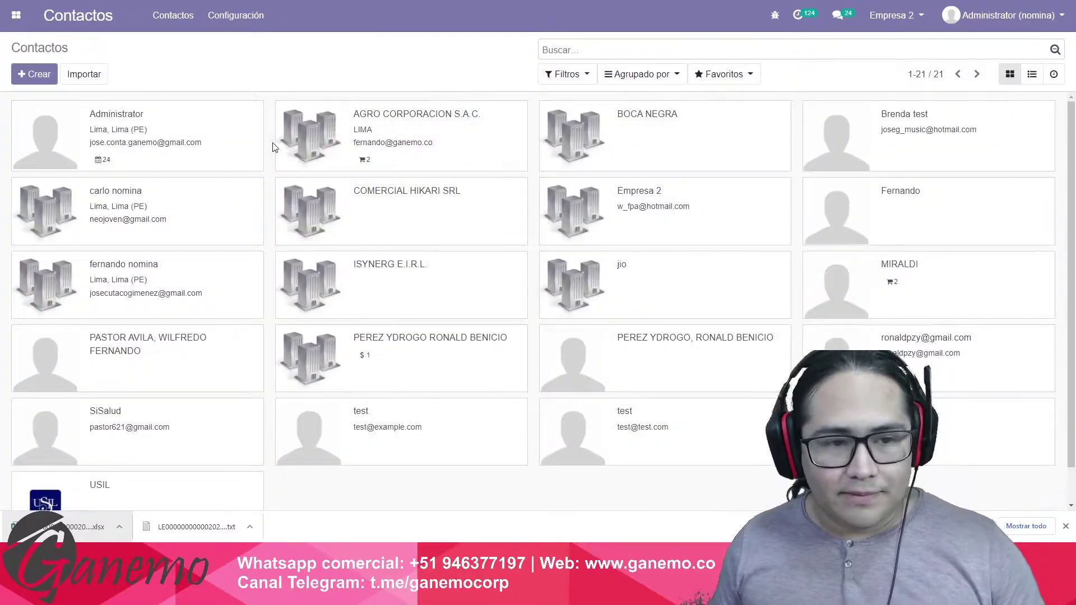
type("empr")
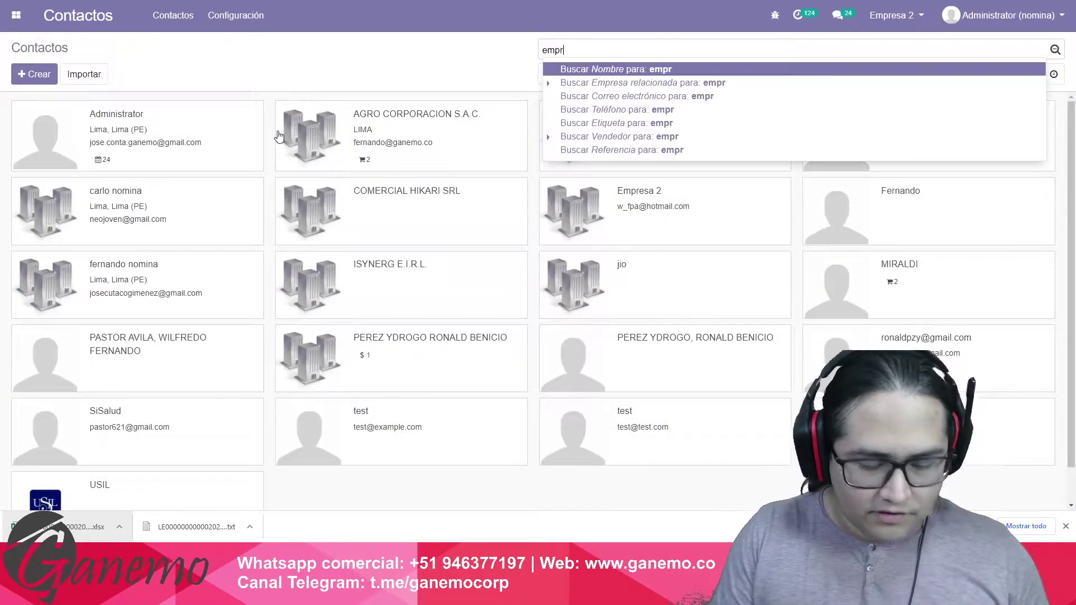
type("esa")
key("Return")
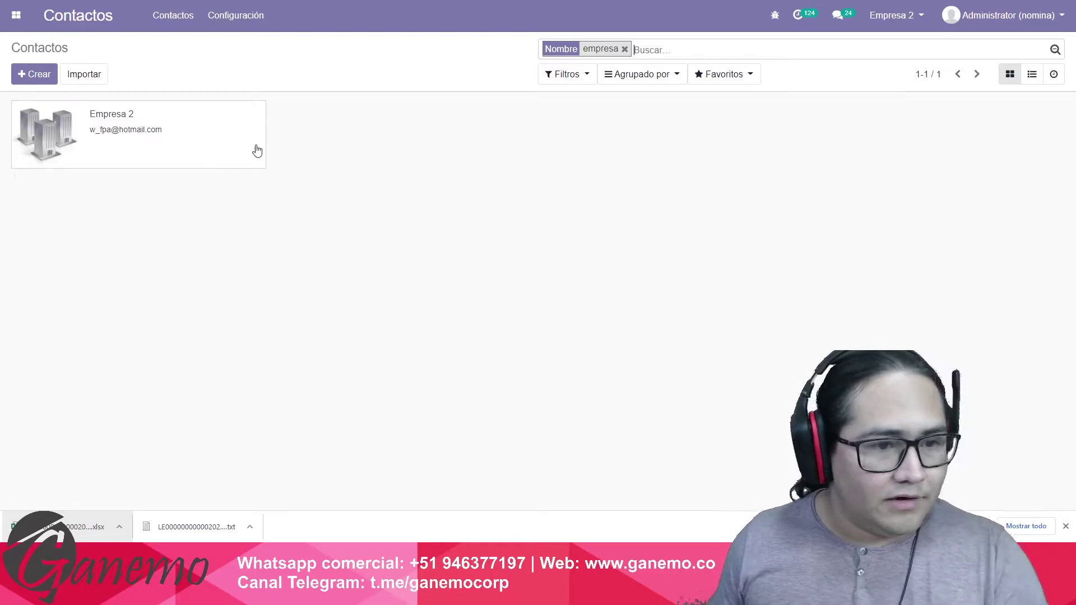
left_click(153, 149)
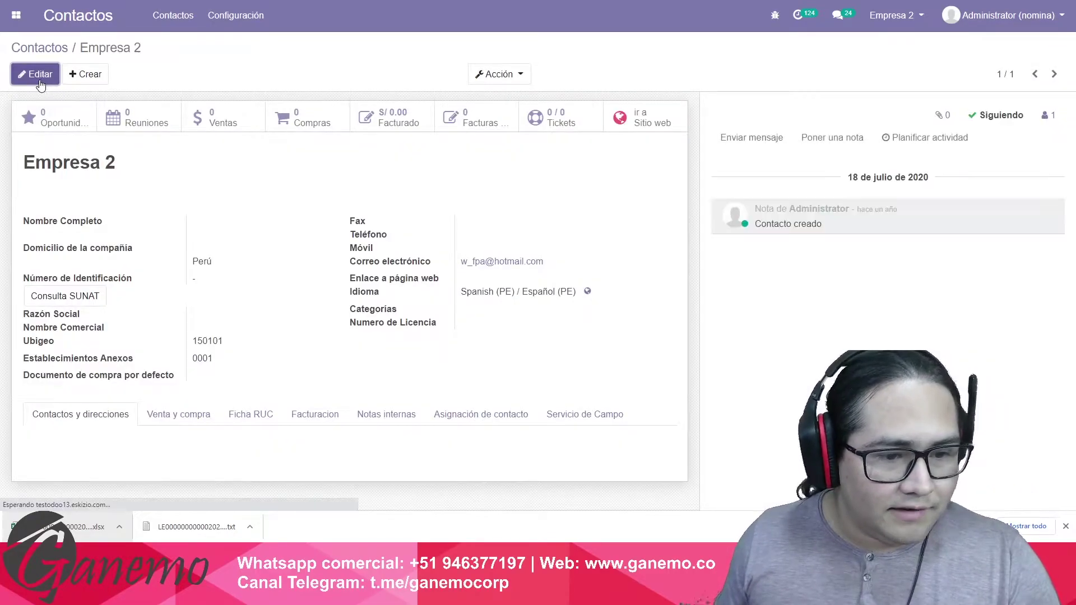
left_click(40, 74)
scroll(242, 385, "down", 2)
Set Empresa 2's identification type to RUC and enter its RUC number.
left_click(284, 338)
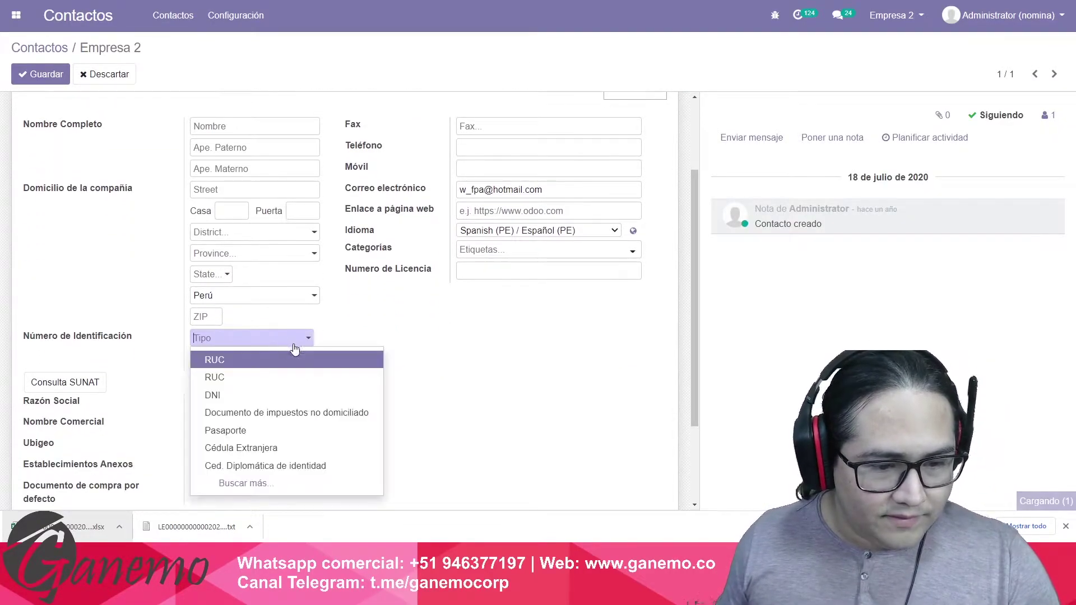
left_click(245, 358)
left_click(227, 360)
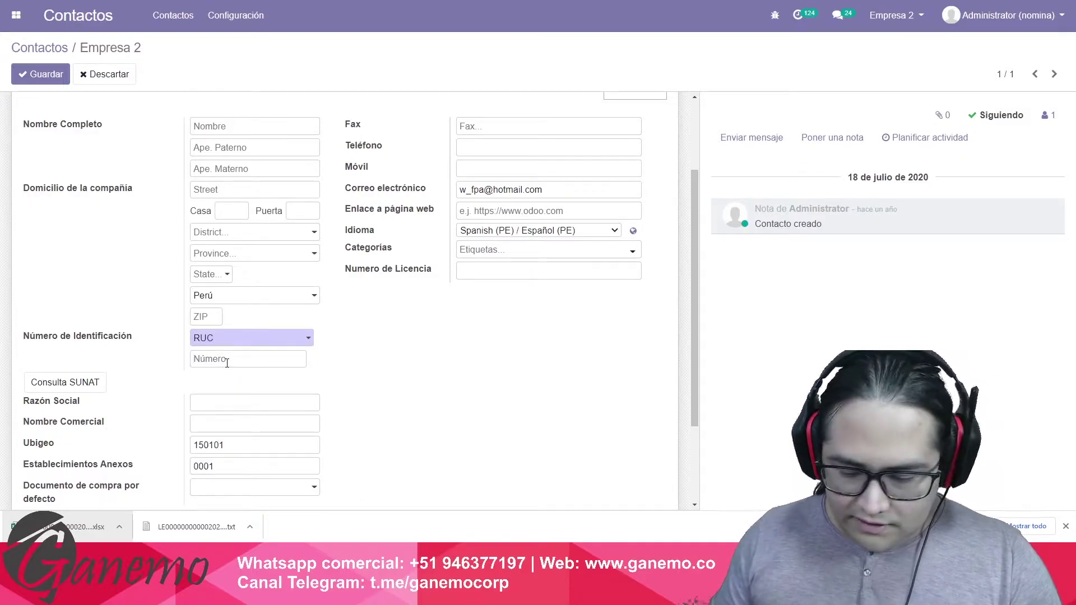
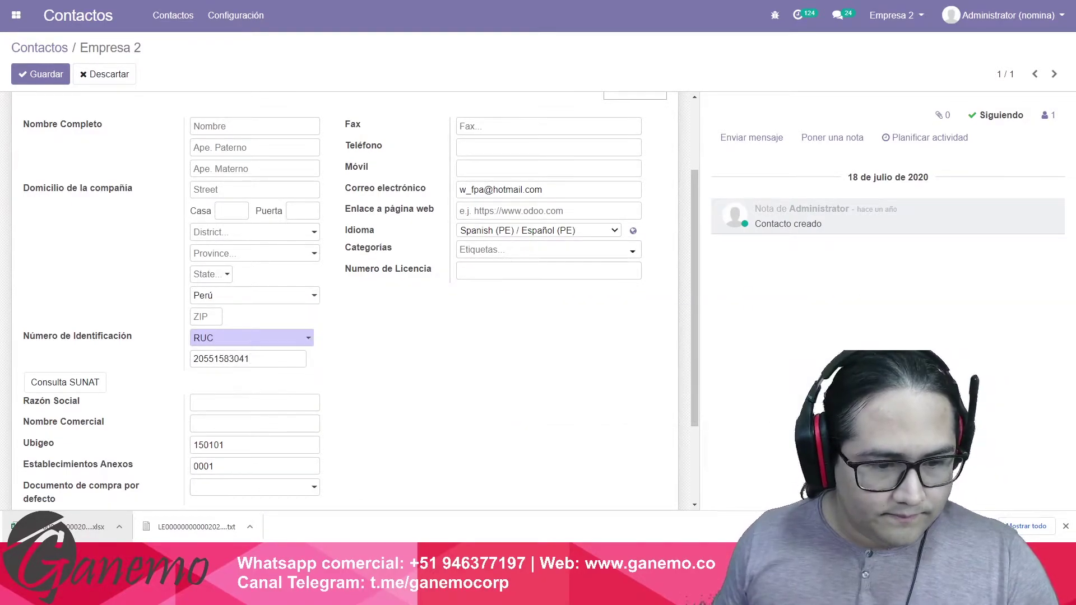
scroll(179, 162, "up", 2)
Fill Razón Social and Nombre Comercial with 'Empresa 2' and save the contact.
key("ctrl+a")
left_click(168, 180)
key("ctrl+a")
key("ctrl+c")
scroll(379, 280, "down", 4)
left_click(234, 276)
key("ctrl+v")
key("Tab")
left_click(42, 75)
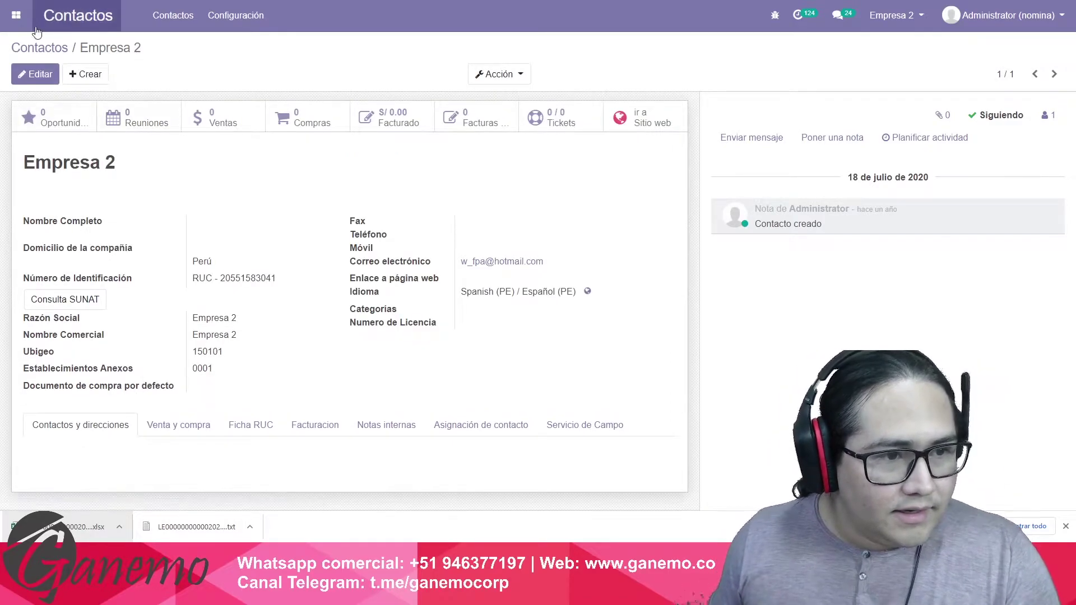
left_click(17, 15)
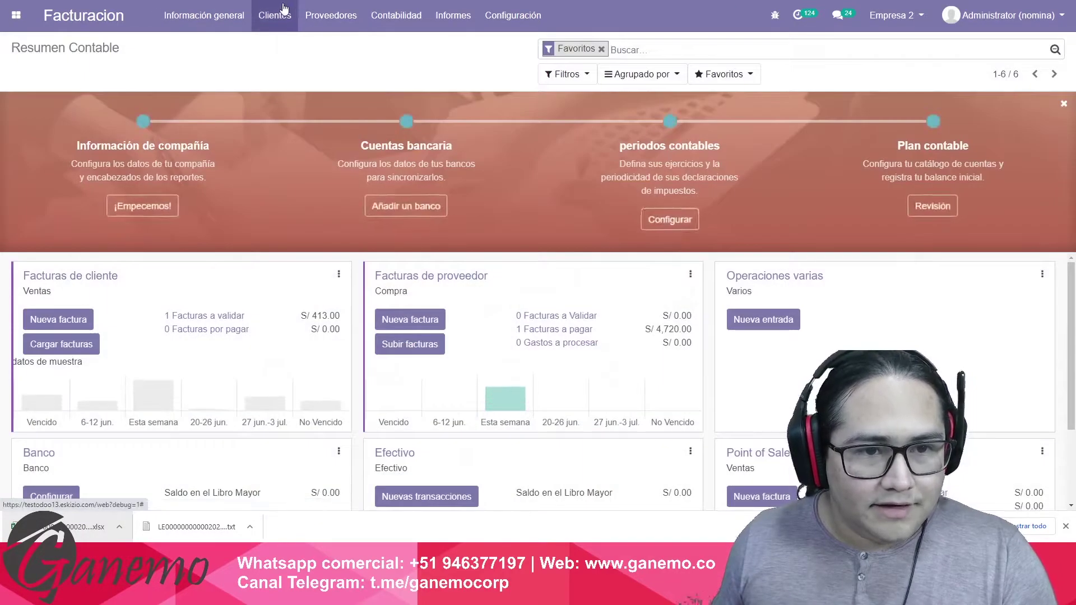
Set Factura as the sales document type on the customer invoices journal and save it.
left_click(283, 8)
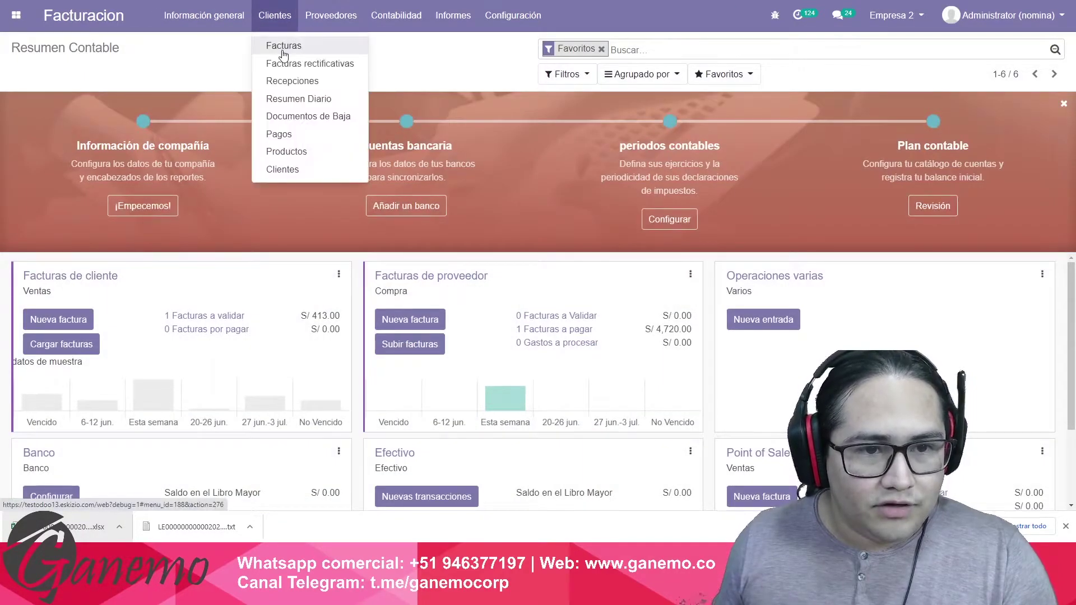
left_click(281, 47)
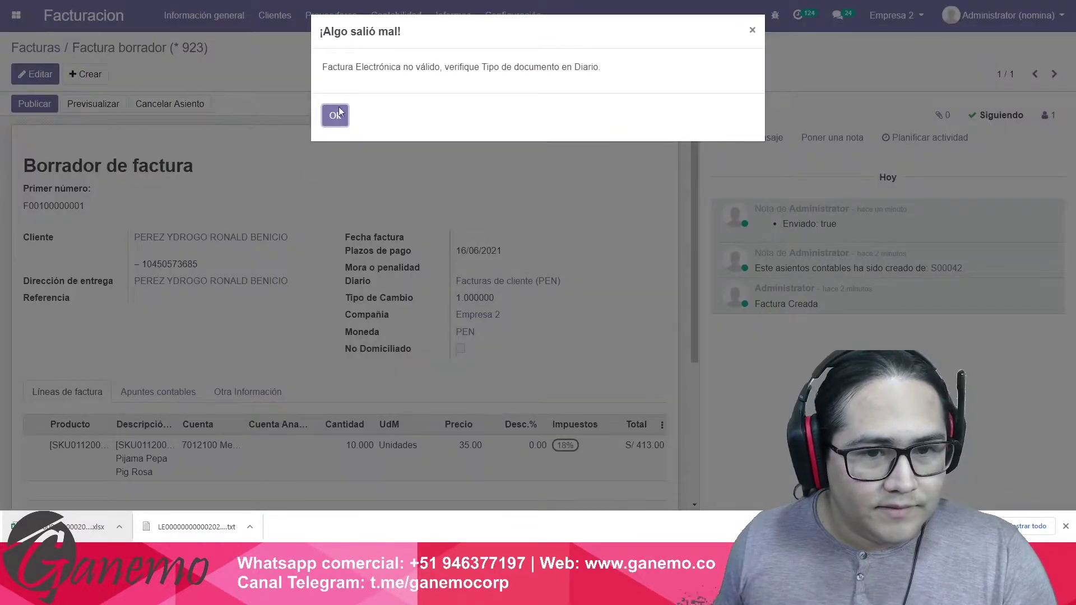
left_click(323, 115)
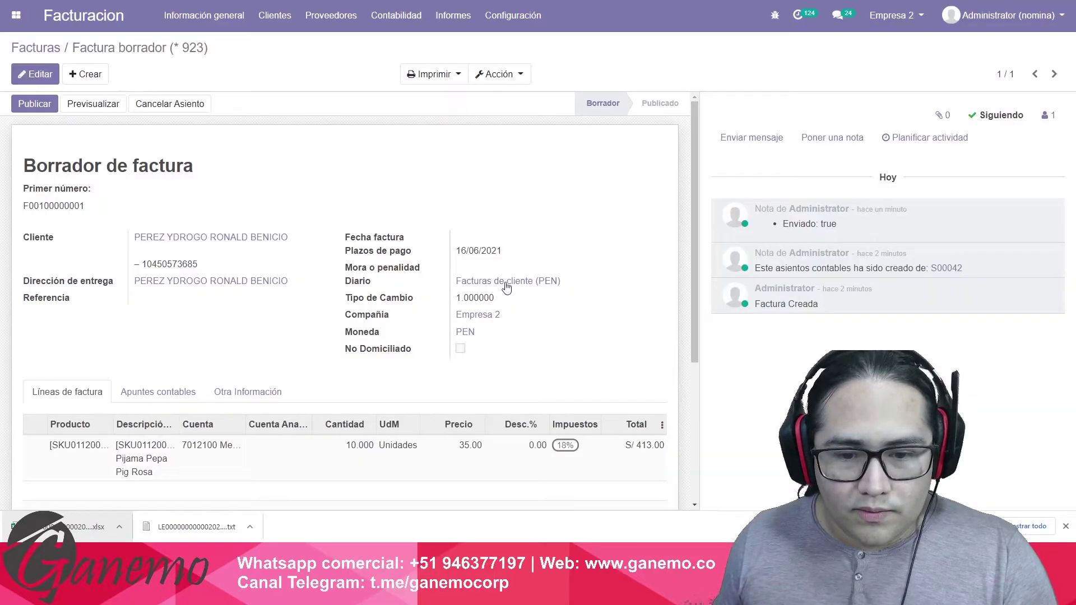
left_click(510, 282)
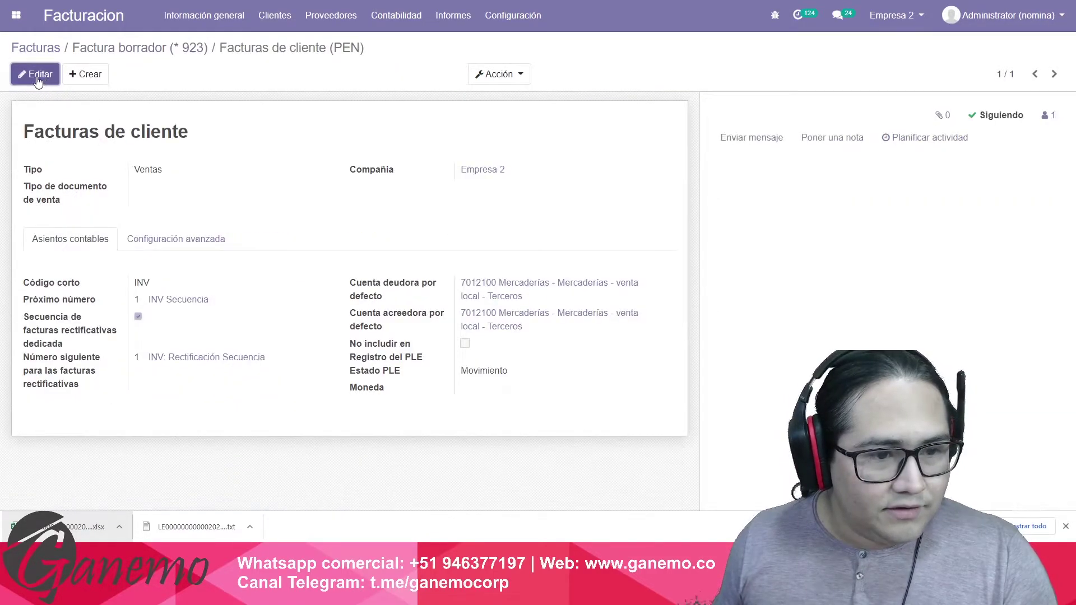
left_click(35, 74)
left_click(168, 208)
left_click(172, 234)
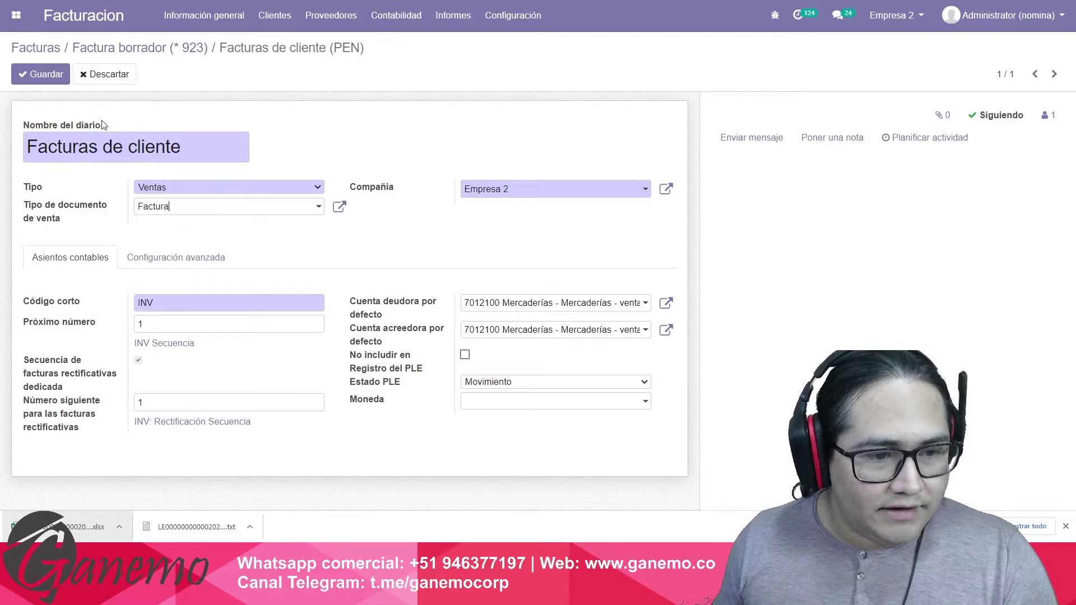
left_click(41, 74)
left_click(140, 48)
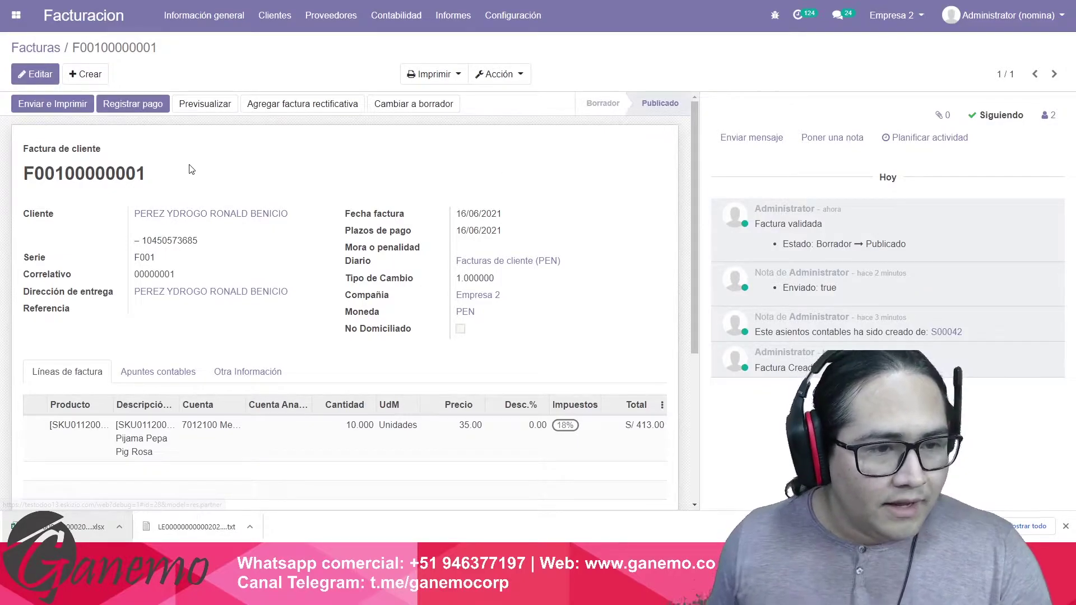
left_click(49, 47)
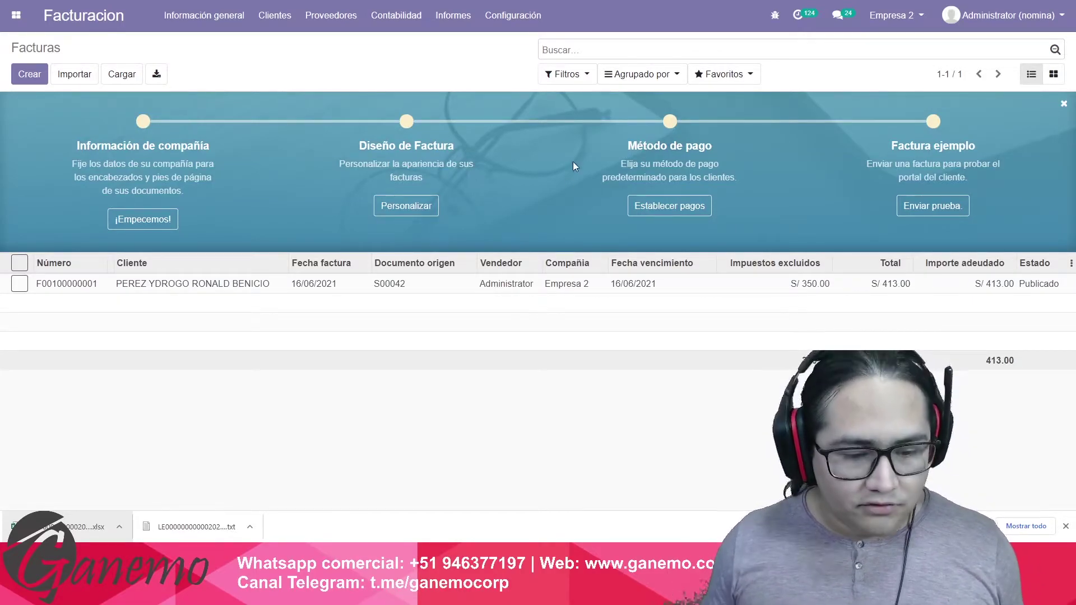
key("alt+Tab")
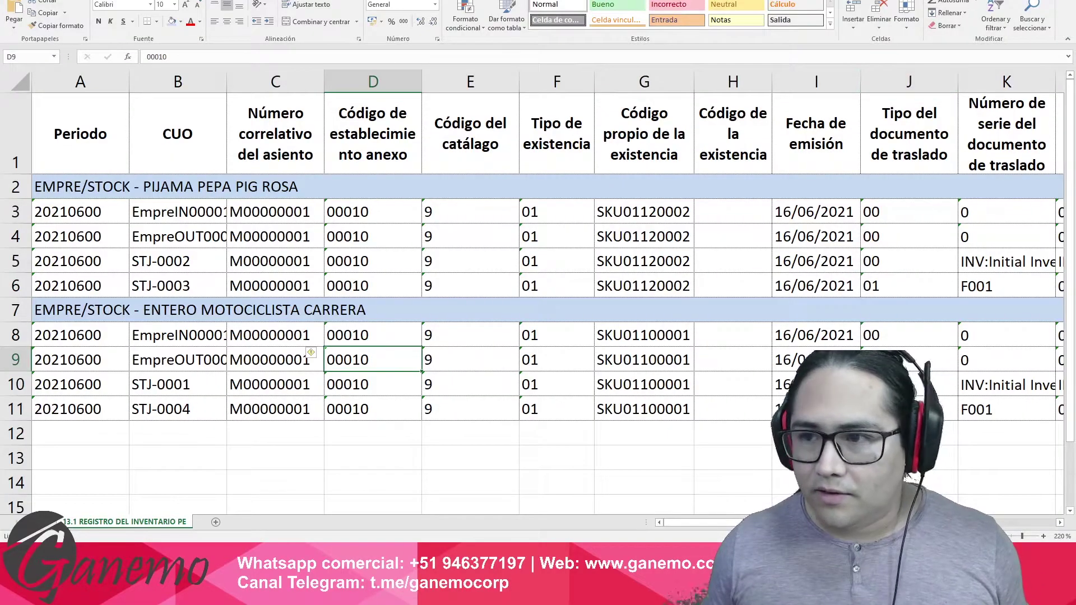
key("alt+F4")
left_click(549, 283)
left_click(26, 18)
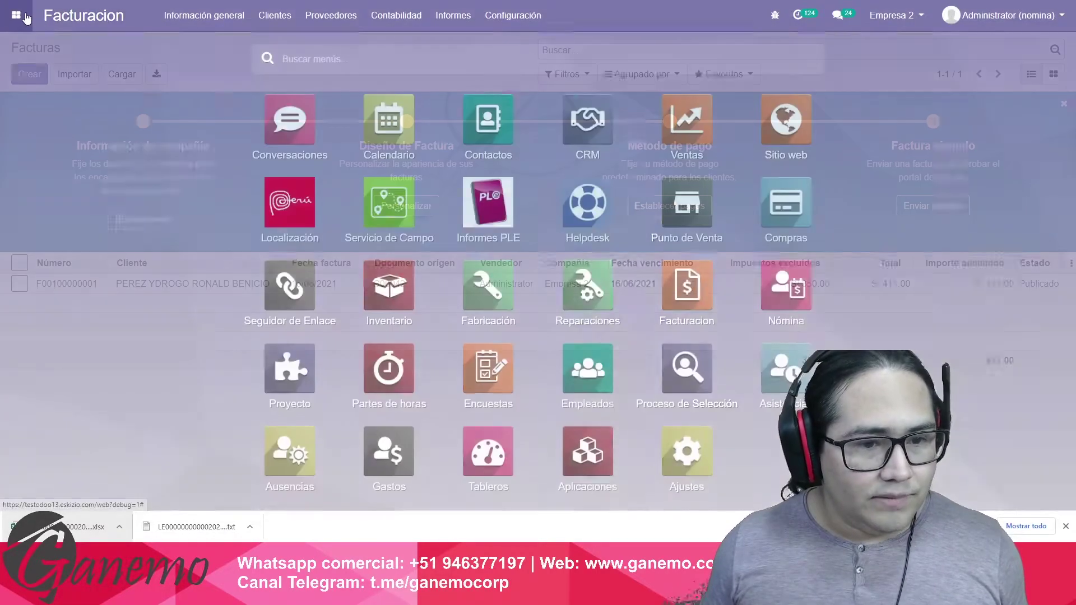
Delete the existing Inventario Permanente Valorizado report under PLE Mensual.
left_click(483, 211)
left_click(345, 23)
left_click(273, 17)
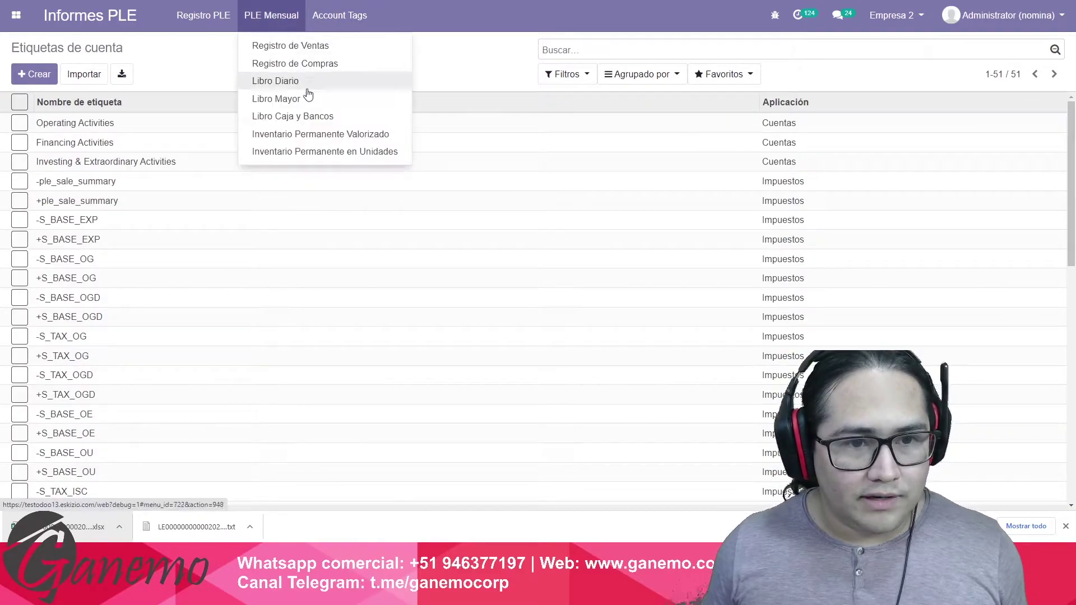
left_click(315, 135)
left_click(499, 74)
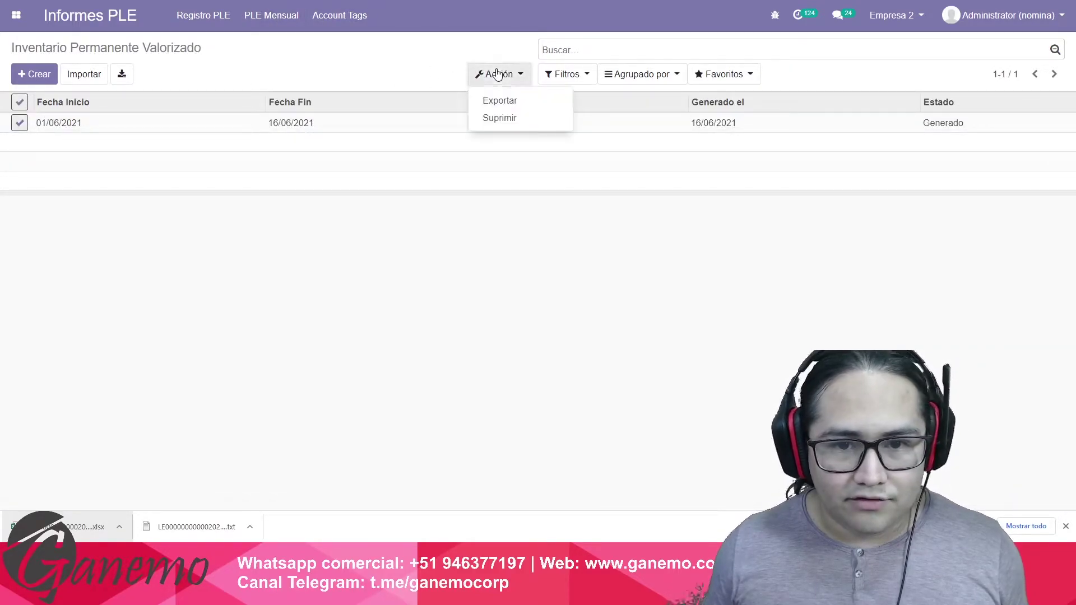
left_click(496, 115)
key("Return")
Generate and save a 01/06/2021–16/06/2021 report with status Empresa o Entidad Operativa, then open its Excel file.
left_click(34, 74)
left_click(234, 195)
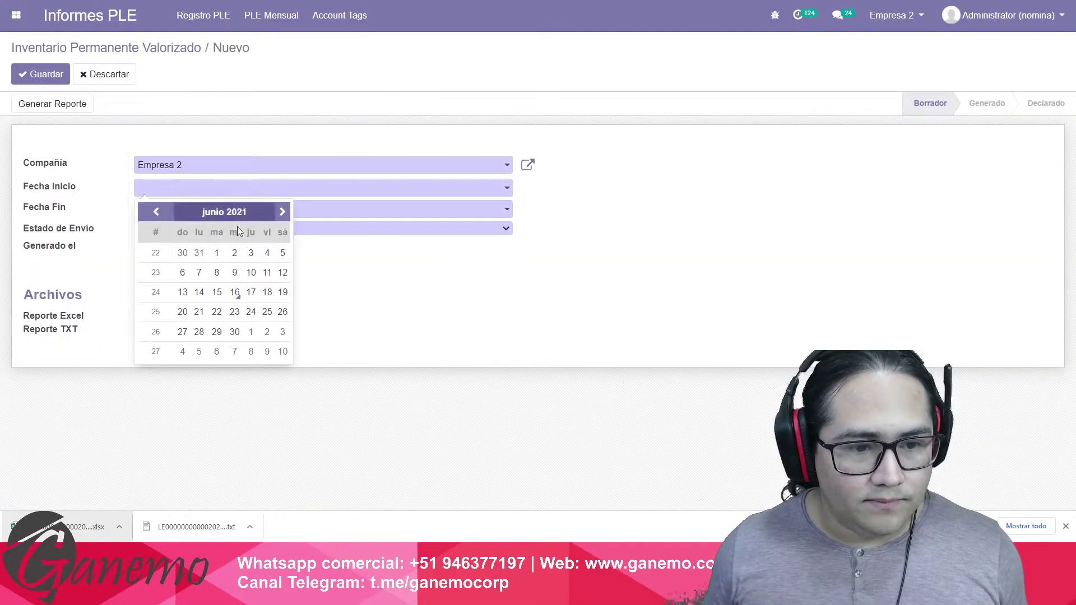
left_click(218, 251)
left_click(224, 209)
left_click(235, 314)
left_click(242, 228)
left_click(241, 244)
left_click(48, 106)
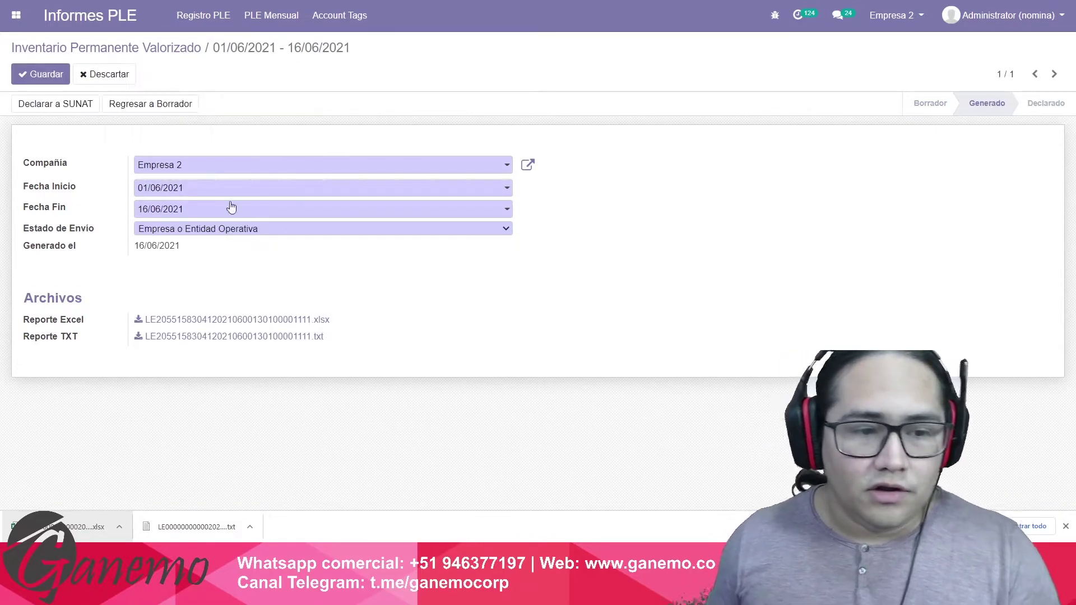
left_click(34, 74)
left_click(187, 304)
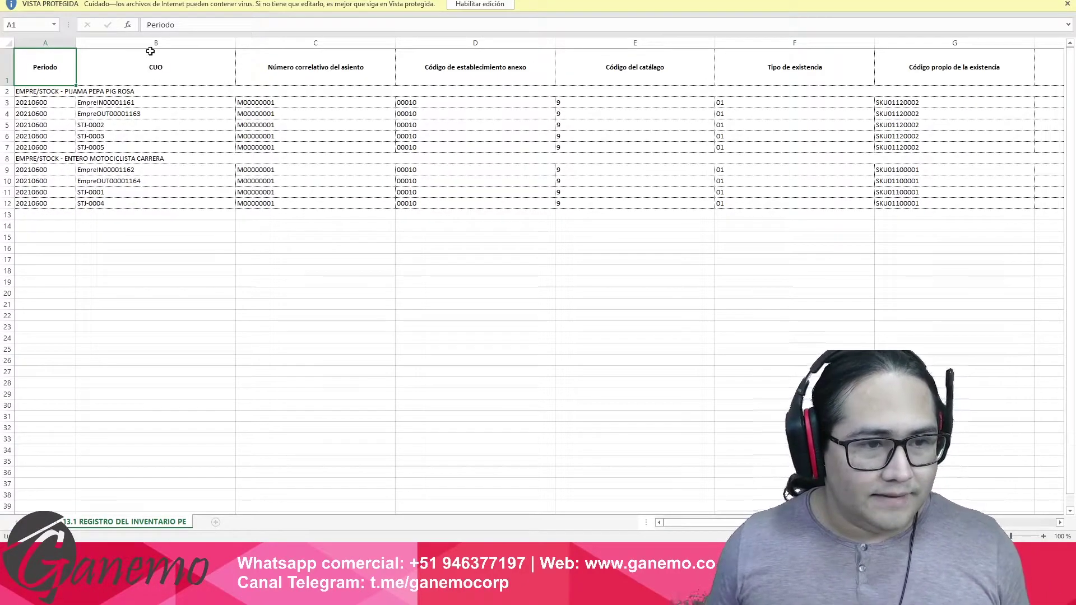
Enable editing, give columns B–Z equal widths, wrap the header row and narrow column A.
left_click(500, 8)
left_click_drag(180, 75, 988, 107)
left_click_drag(805, 75, 690, 120)
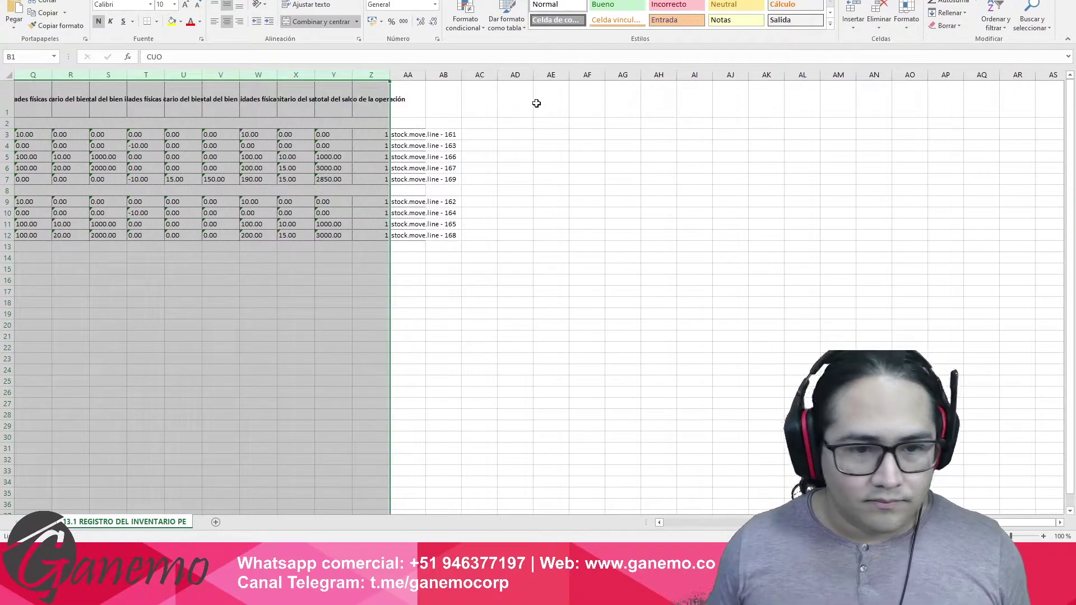
key("ctrl+Home")
key("ctrl+shift+Right")
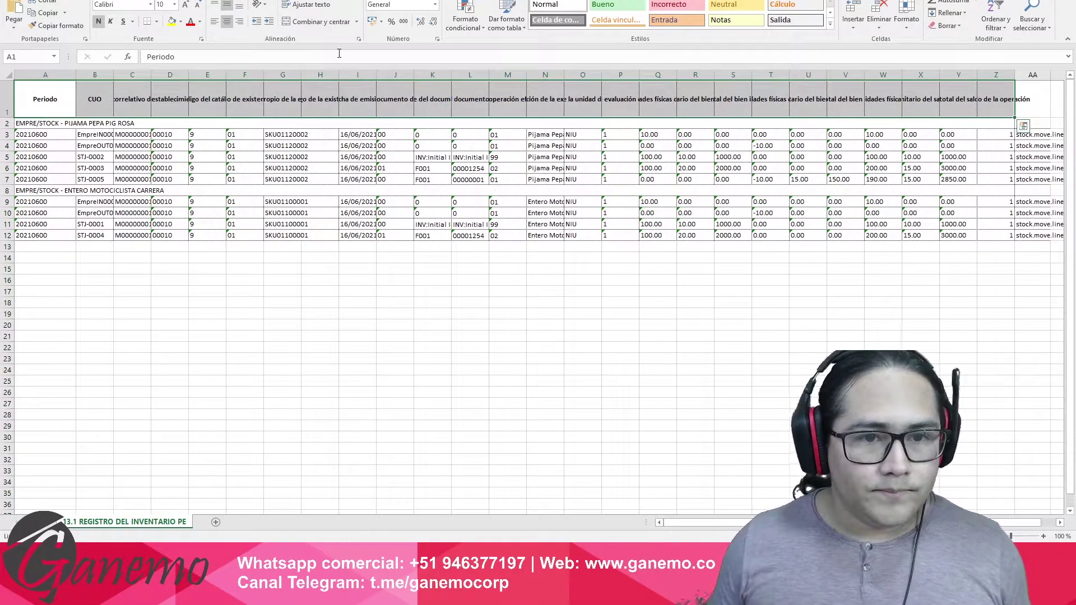
left_click(307, 5)
scroll(363, 248, "up", 7)
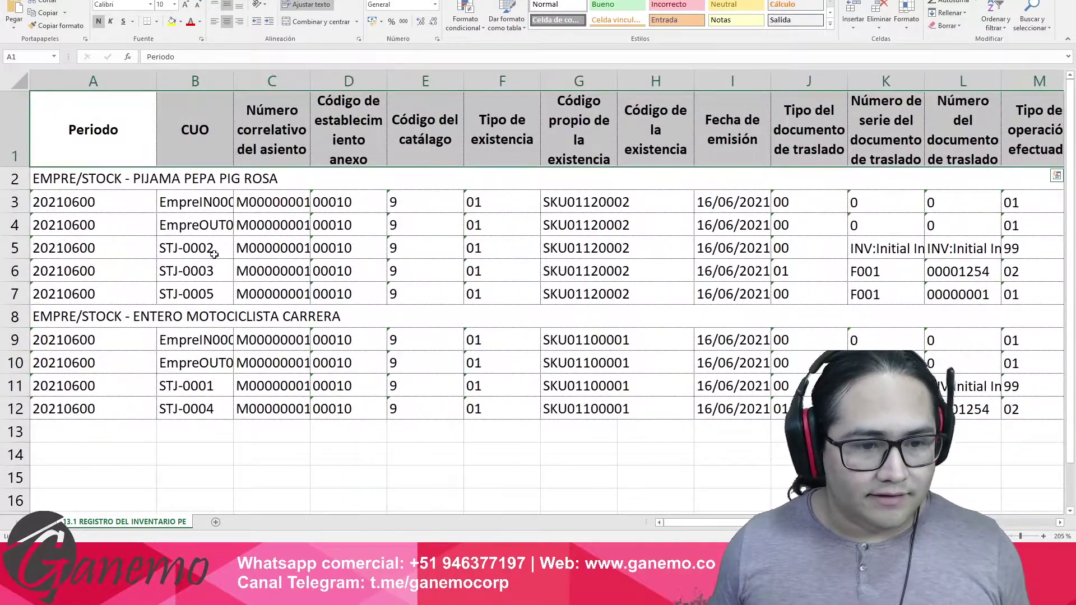
left_click(224, 256)
left_click_drag(156, 79, 107, 78)
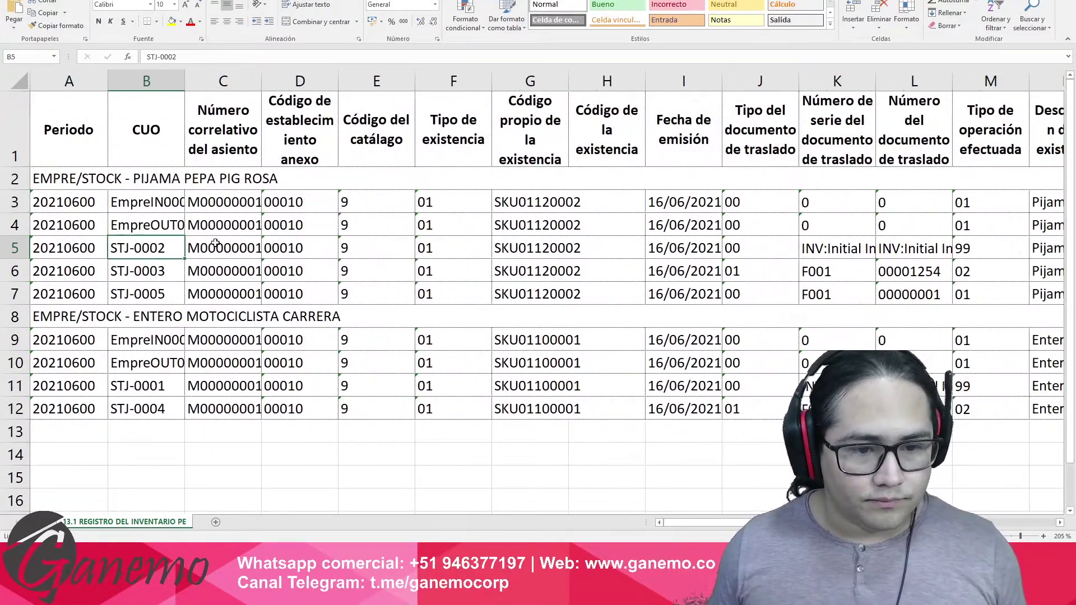
Inspect row 7's period and CUO STJ-0005 against the two product heading rows.
left_click(215, 242)
left_click(140, 271)
left_click(142, 299)
key("Left")
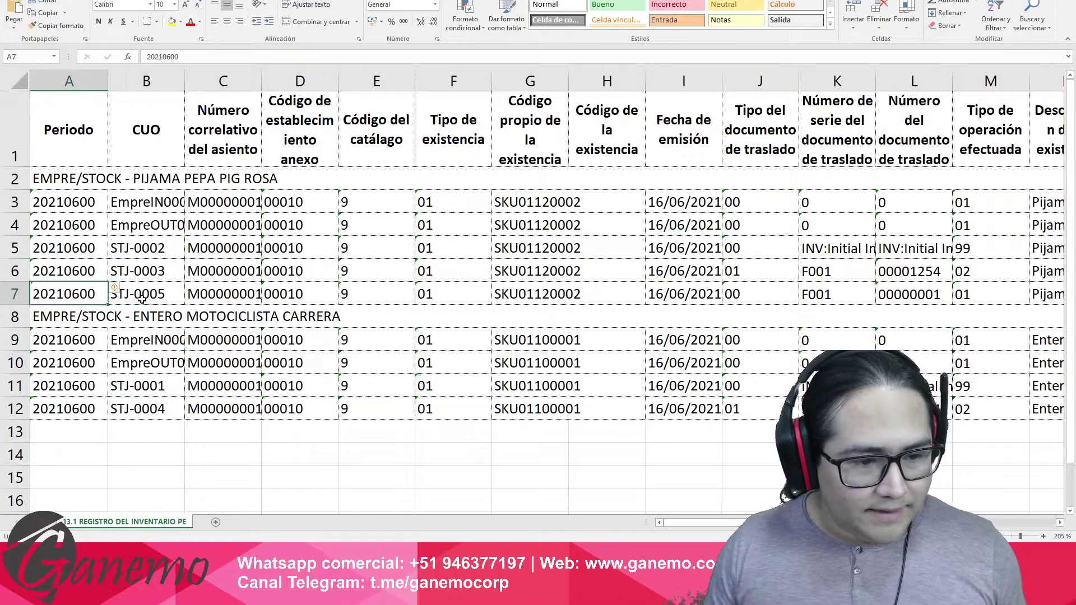
left_click(12, 296)
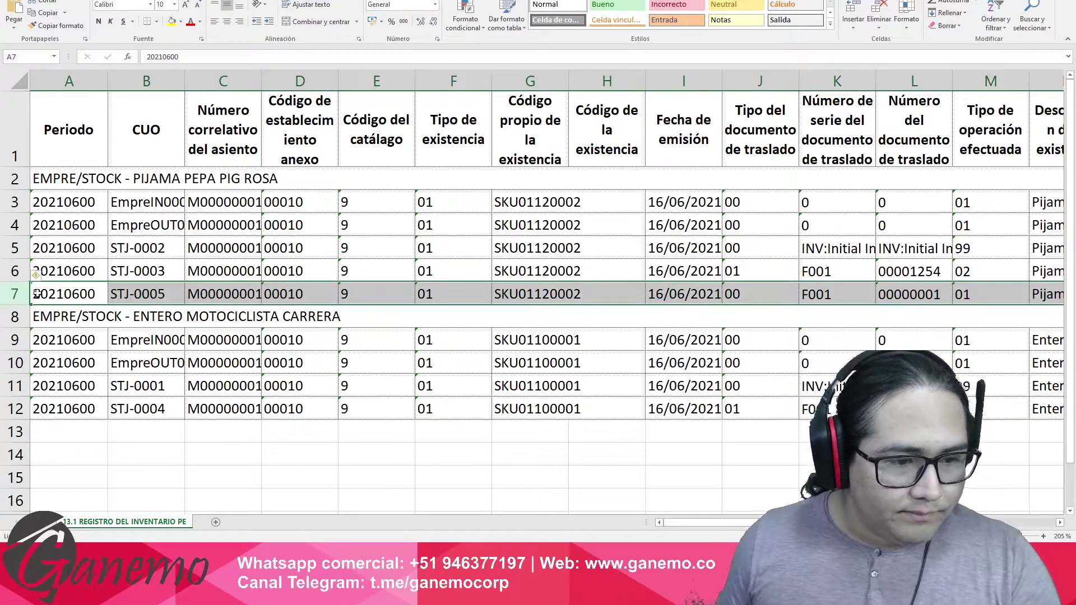
left_click(87, 180)
left_click(77, 298)
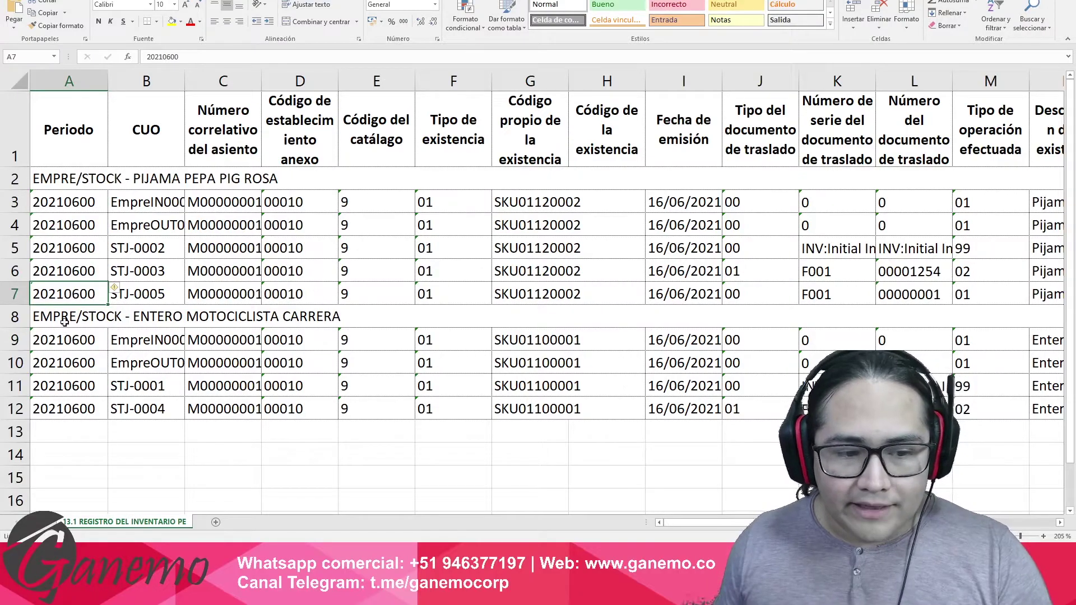
left_click(89, 320)
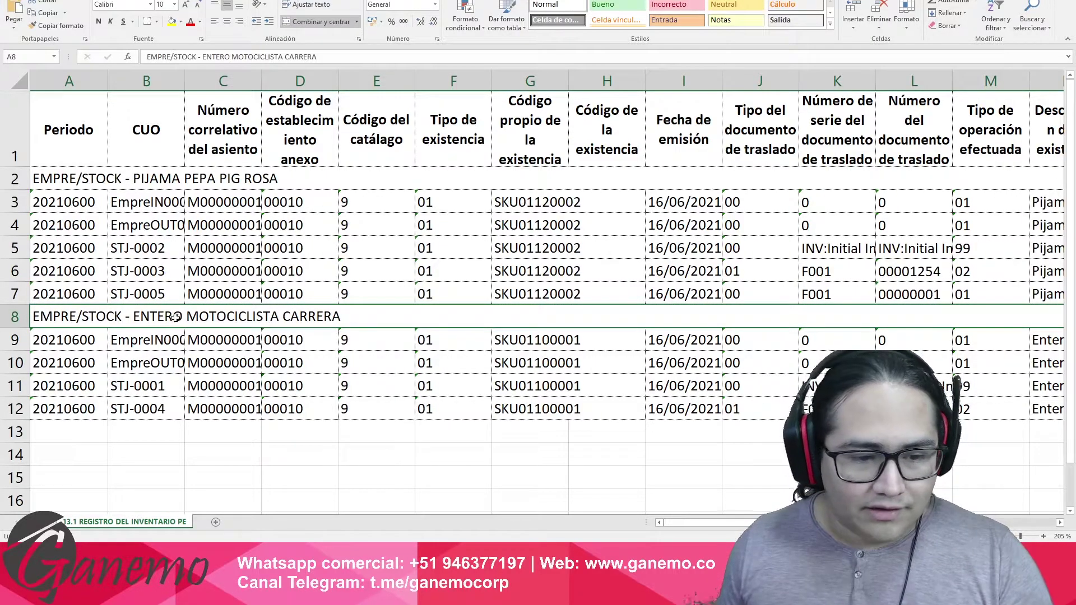
left_click(85, 293)
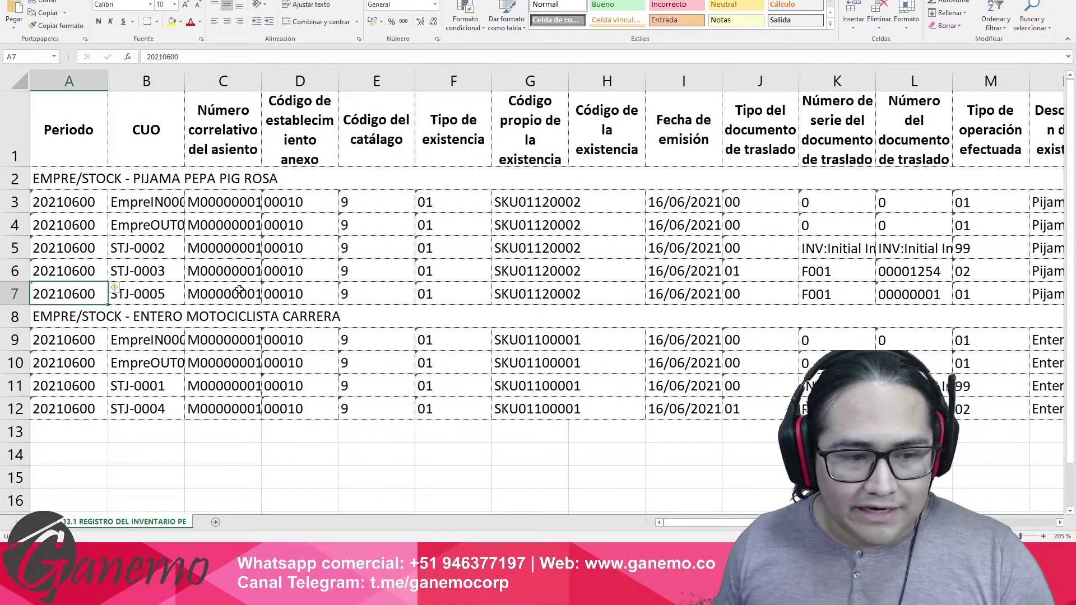
Step through row 7's entry number, F001 document fields, operation type and final balance.
left_click(166, 298)
left_click(226, 295)
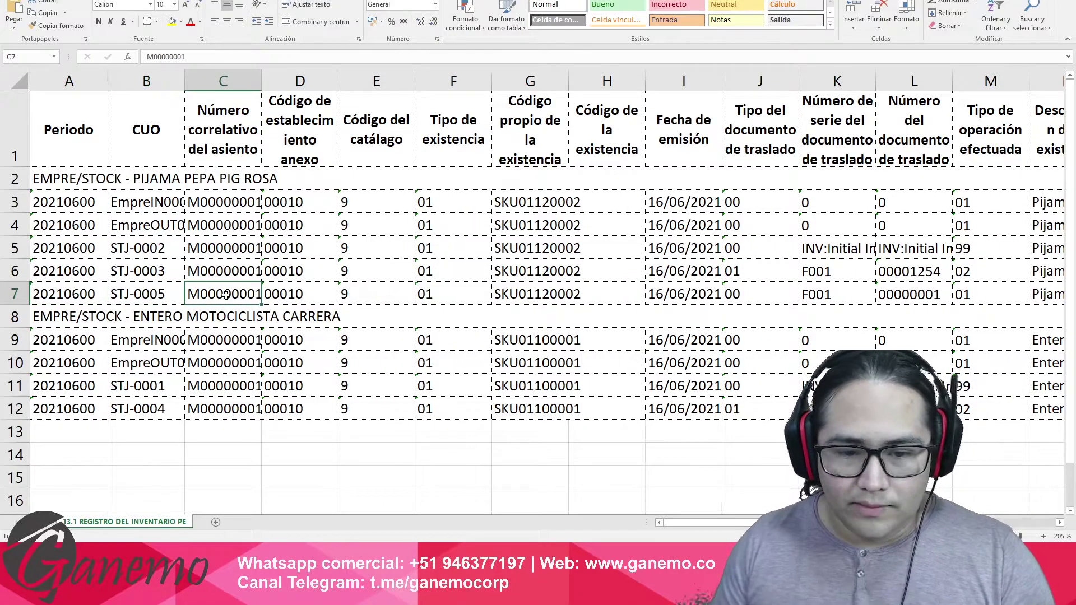
key("Right")
key("Right")
key("Right")
key("Right")
key("Right")
key("Right")
key("Right")
key("Right")
key("Right")
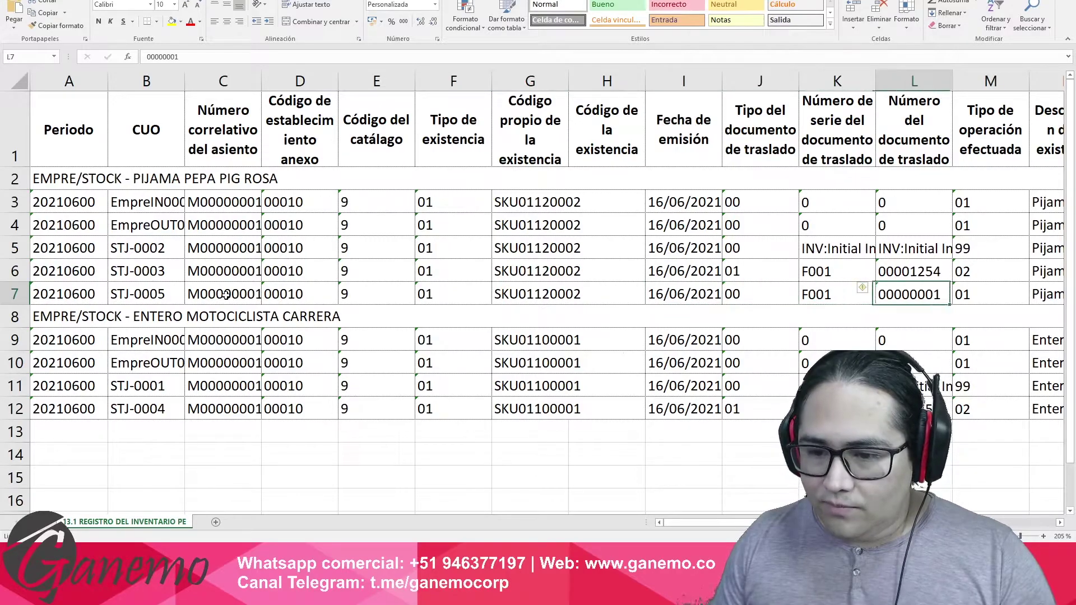
key("Right")
key("Right")
key("Right")
key("Right")
key("Right")
key("Right")
key("Right")
key("Right")
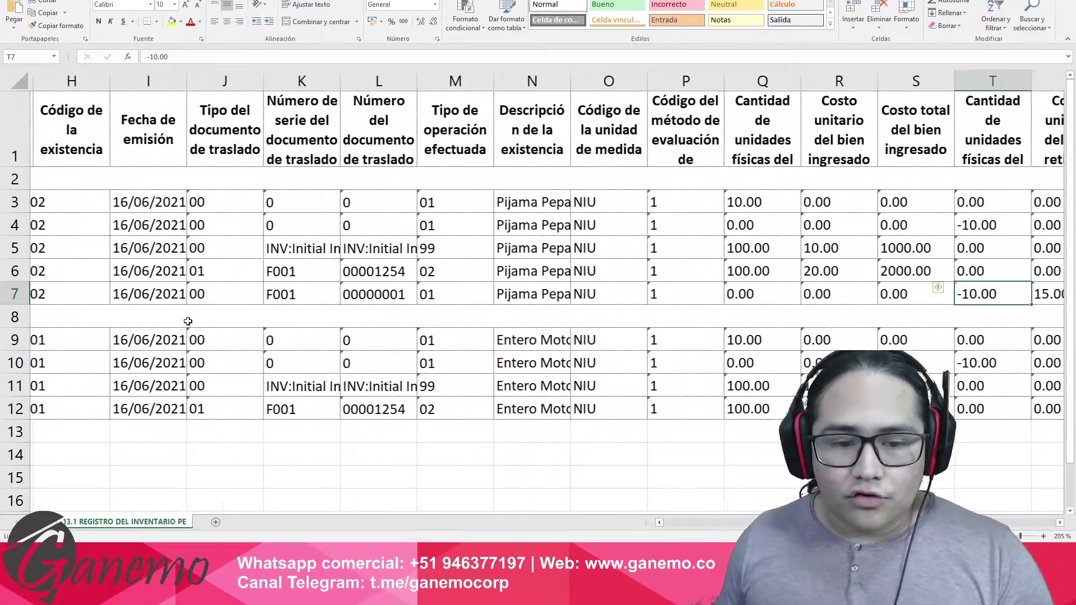
left_click(322, 295)
left_click_drag(347, 299, 235, 298)
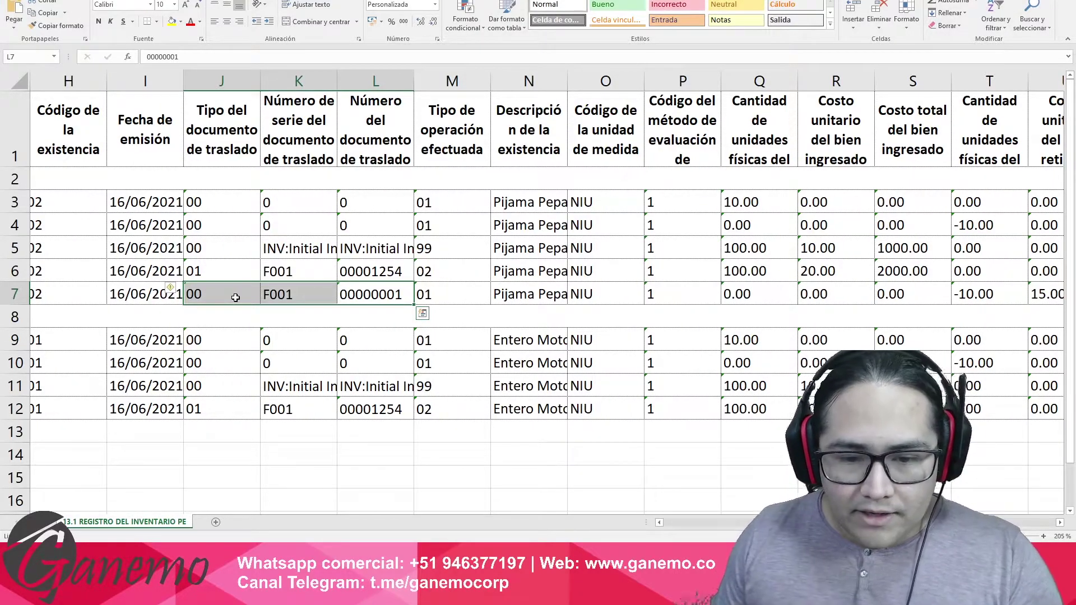
key("Right")
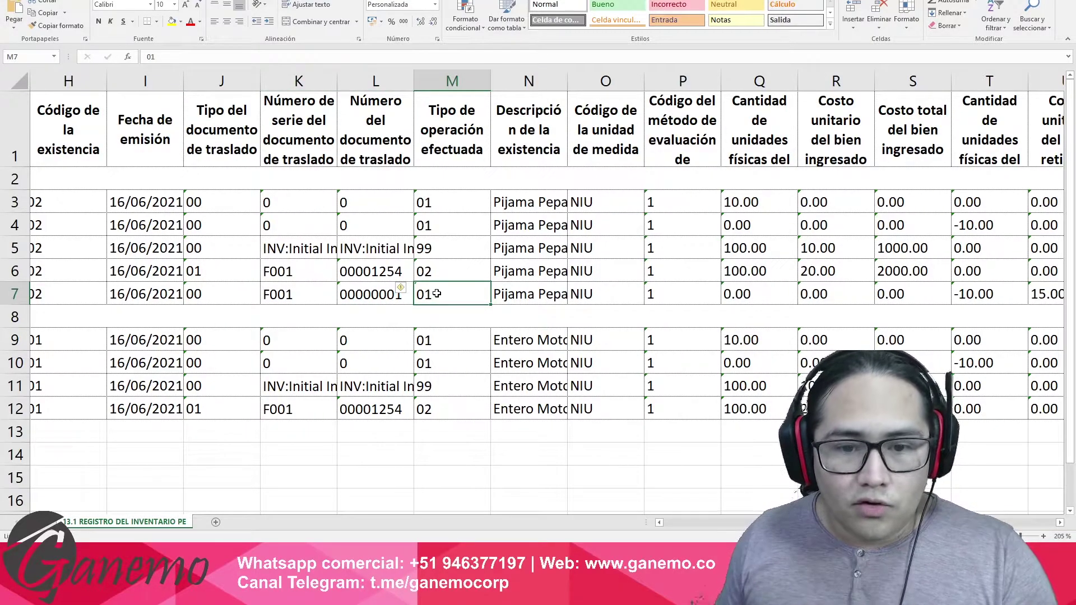
key("Right")
key("Right")
key("Right")
key("Right")
key("Right")
key("Right")
key("Right")
key("Right")
key("Right")
key("Right")
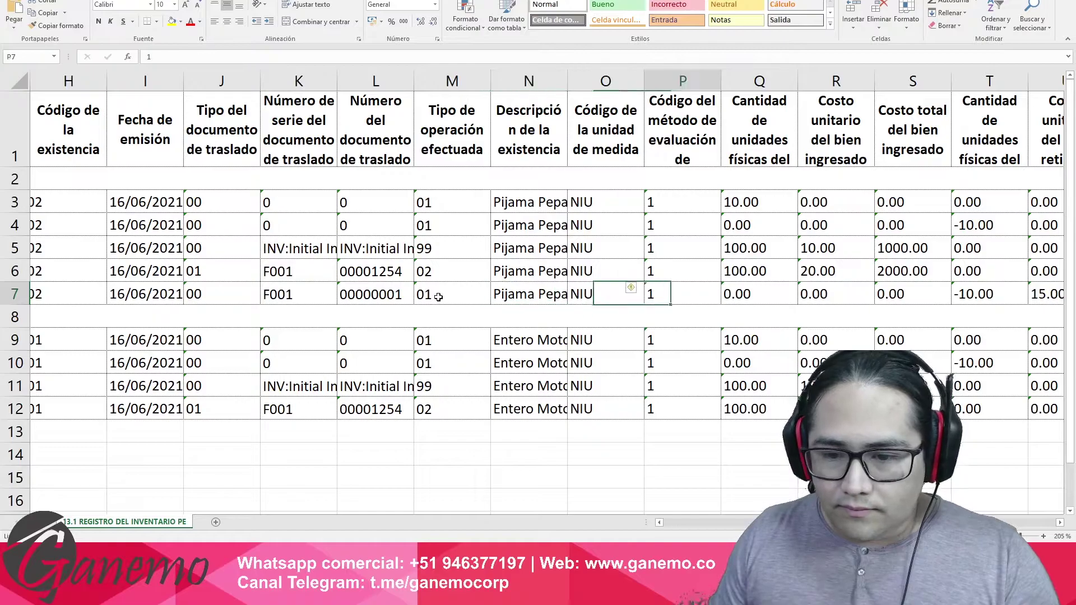
key("Right")
key("Right")
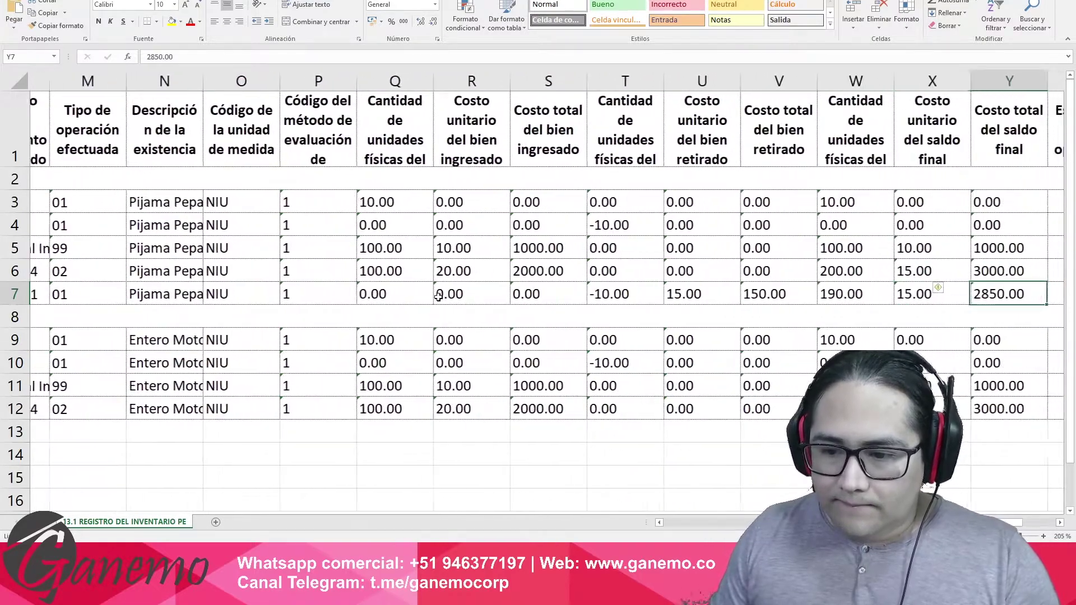
Check row 7's incoming quantity and cost cells against row 6.
key("Left")
key("Left")
key("Left")
key("Left")
key("Left")
left_click_drag(366, 292, 513, 307)
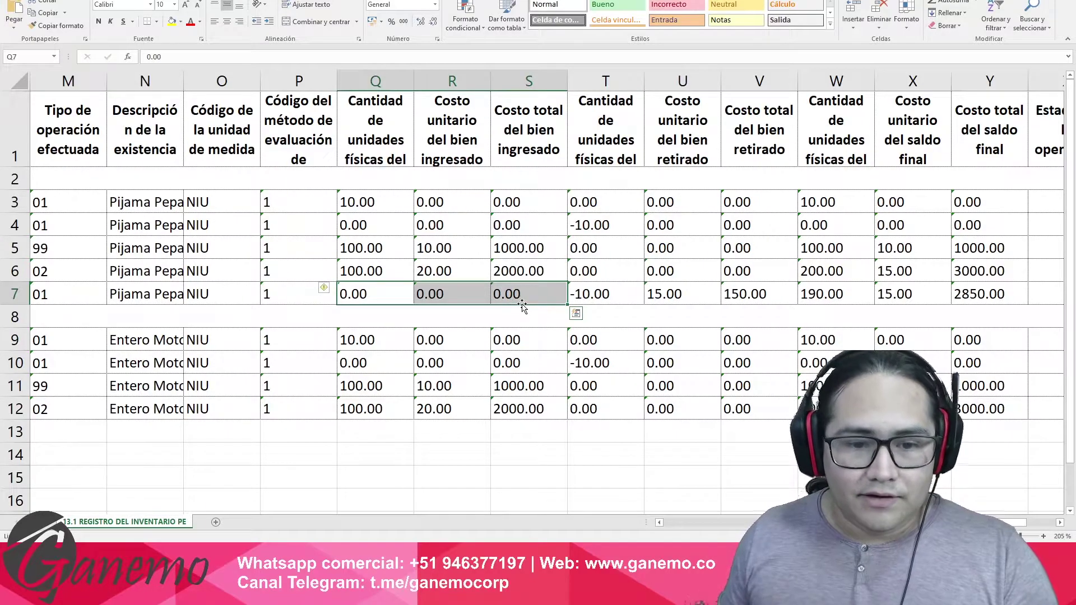
left_click_drag(361, 293, 503, 294)
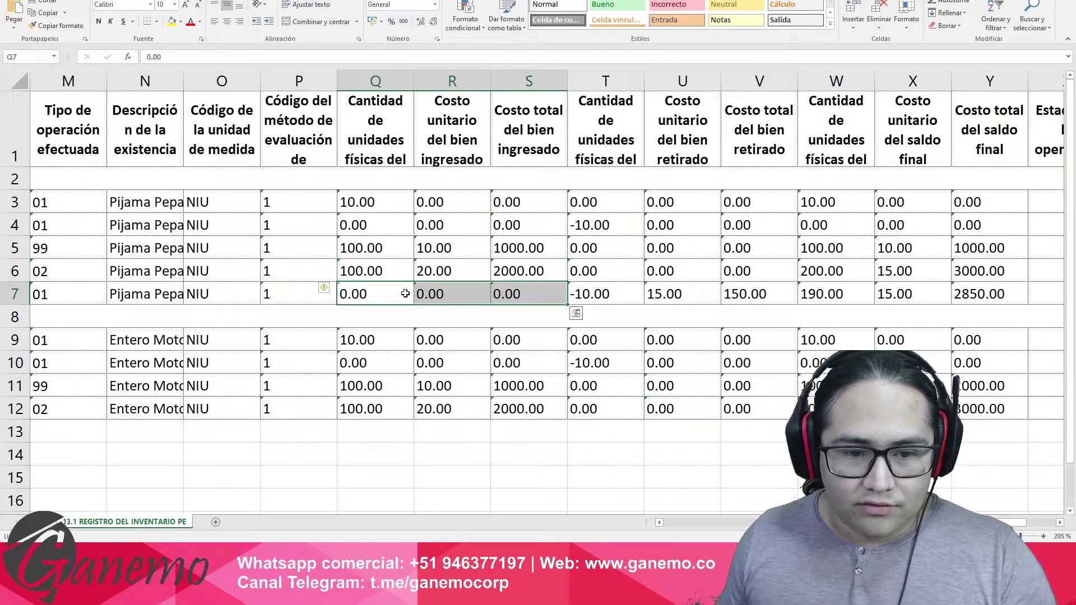
left_click(383, 294)
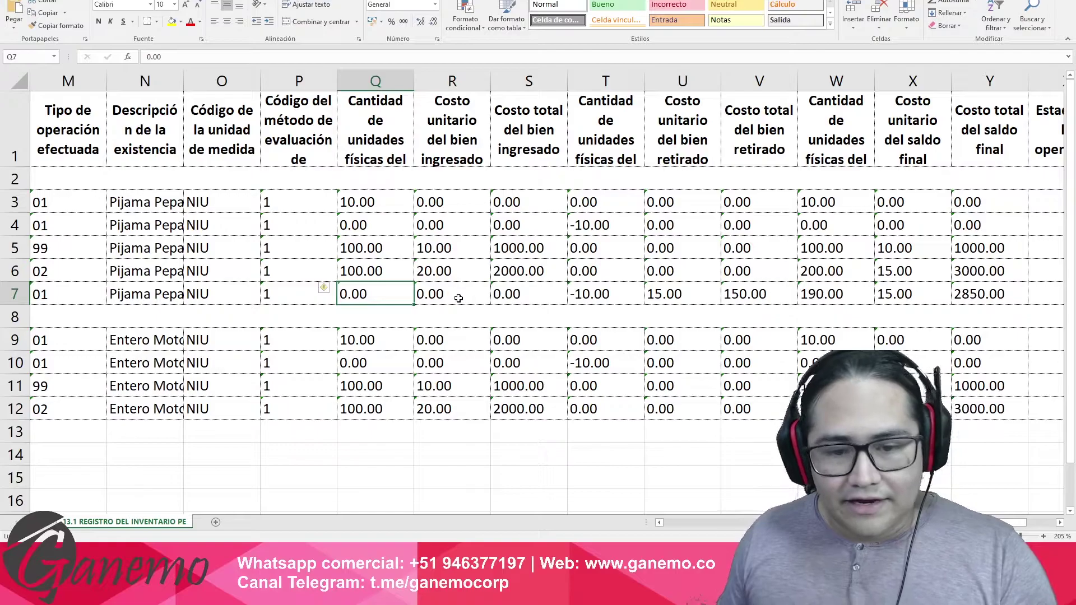
left_click(458, 298)
left_click(513, 292)
left_click_drag(401, 295, 511, 291)
left_click_drag(395, 272, 528, 274)
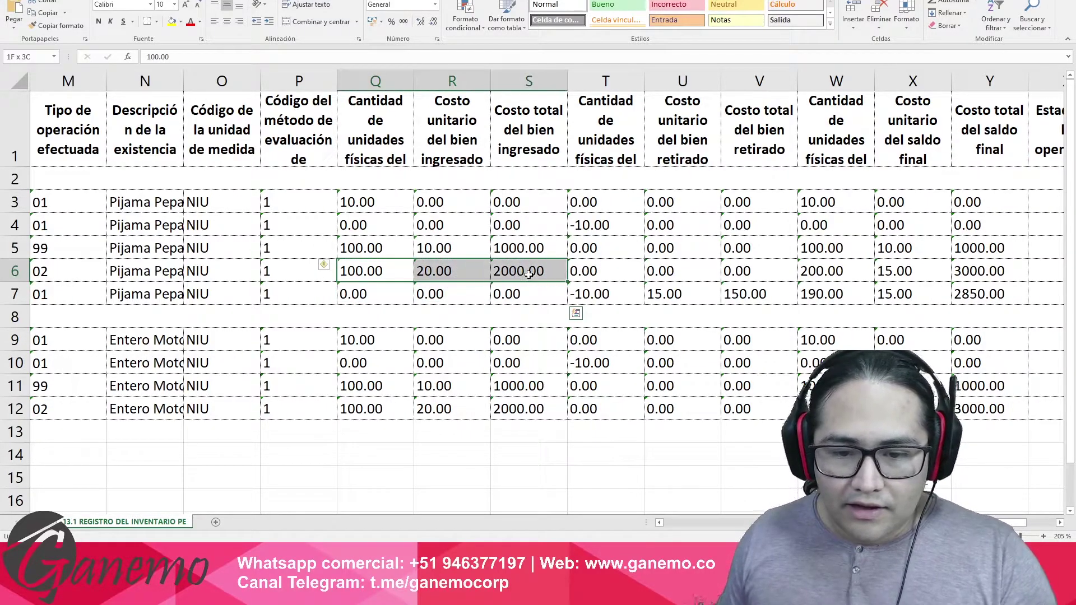
left_click_drag(401, 295, 737, 296)
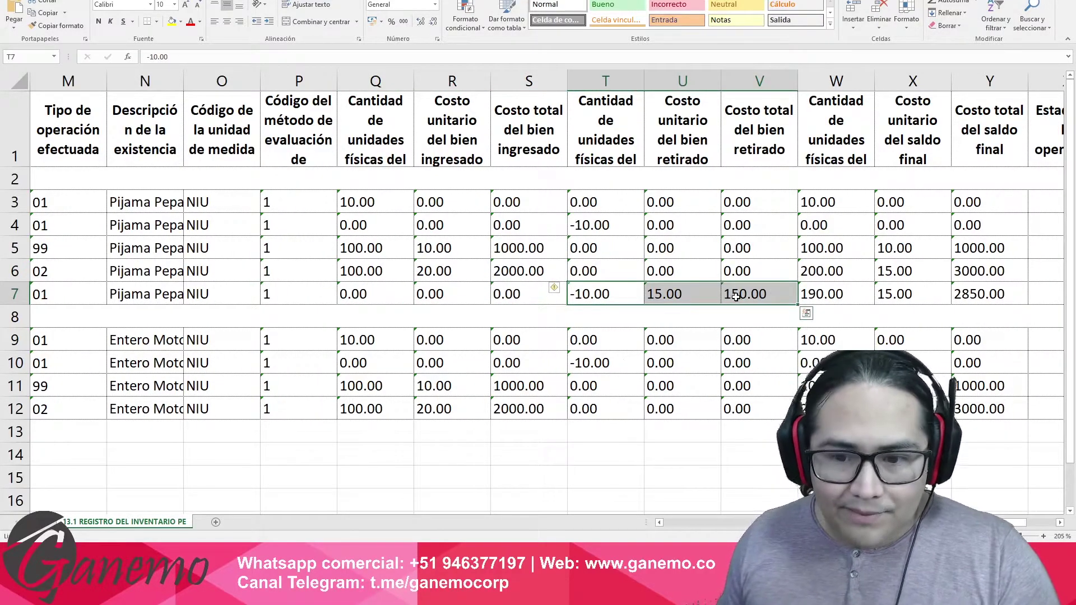
Check row 7's withdrawal figures in T7:V7: 10 units at 15.00.
left_click(603, 291)
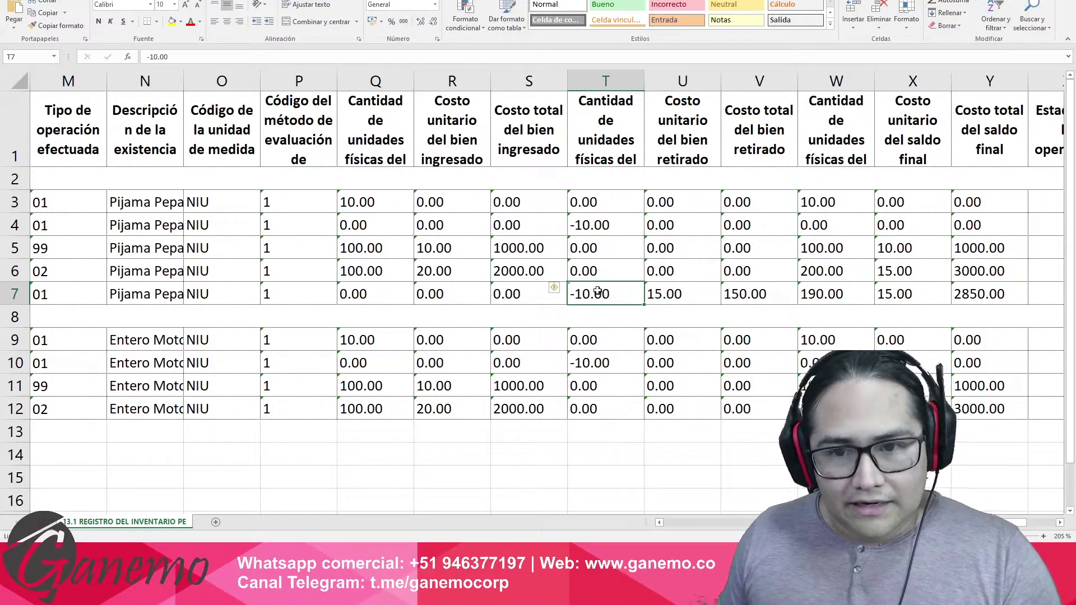
left_click(681, 297)
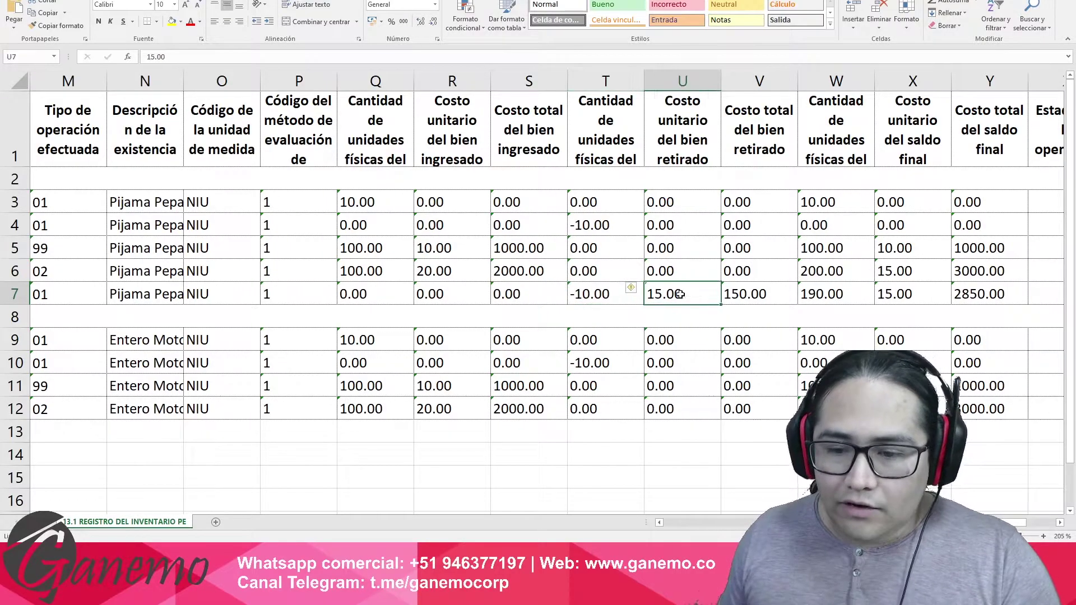
left_click(746, 294)
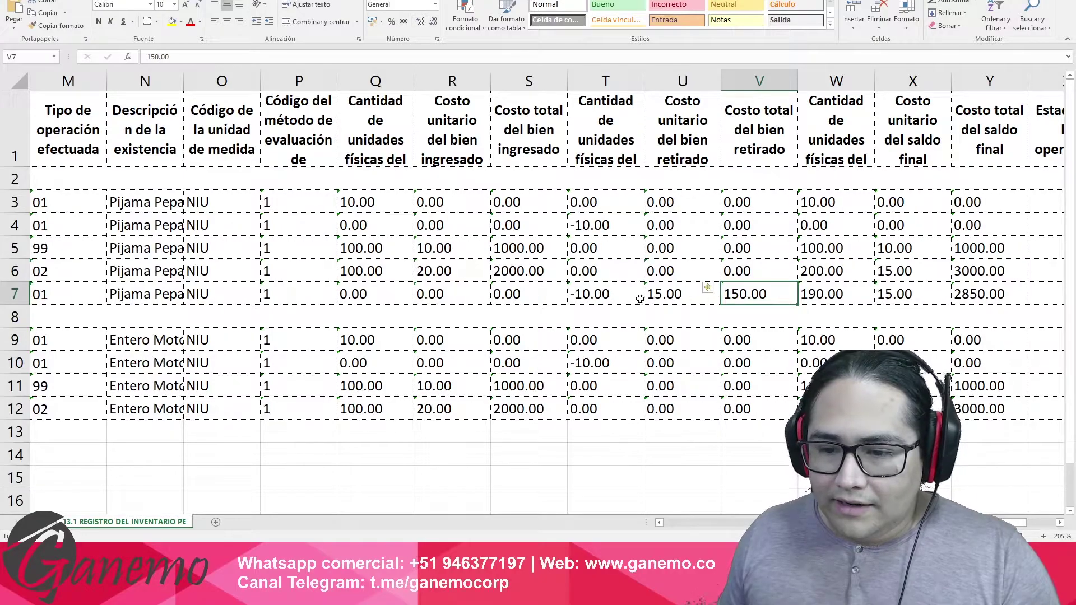
left_click_drag(617, 297, 728, 297)
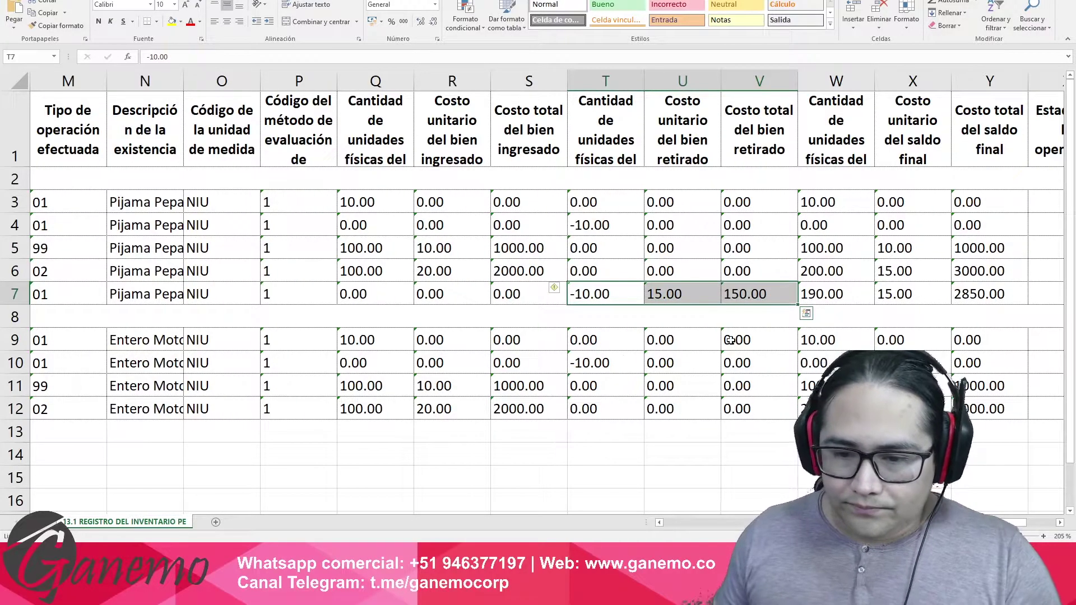
key("Right")
key("Right")
key("Right")
key("Right")
key("Right")
key("Right")
key("Left")
key("Left")
key("Left")
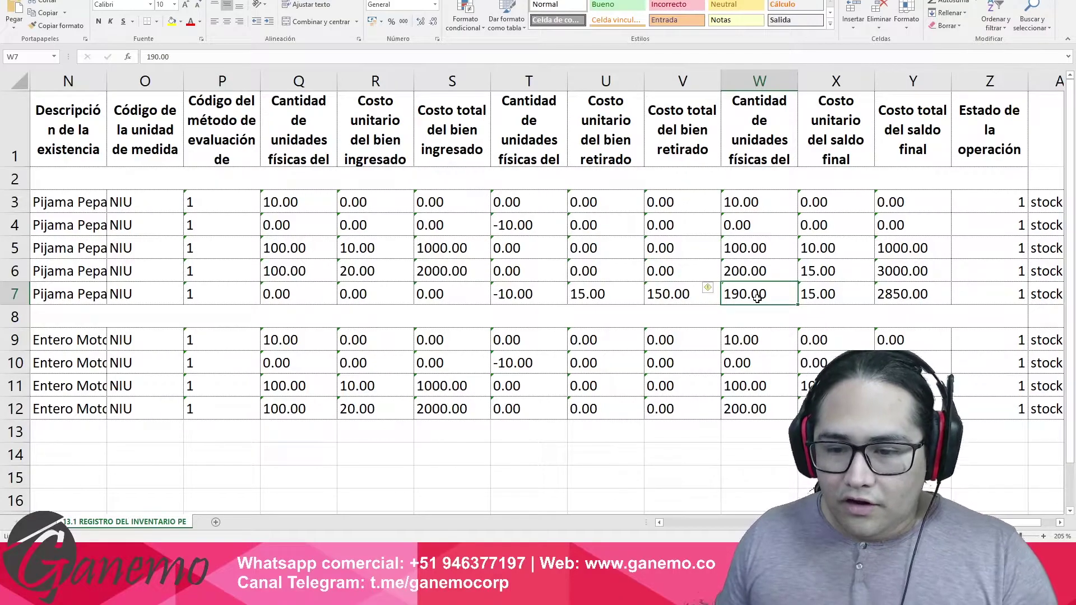
Verify row 7's final balance: 190 units at 15.00 totalling 2850.00.
left_click(762, 270)
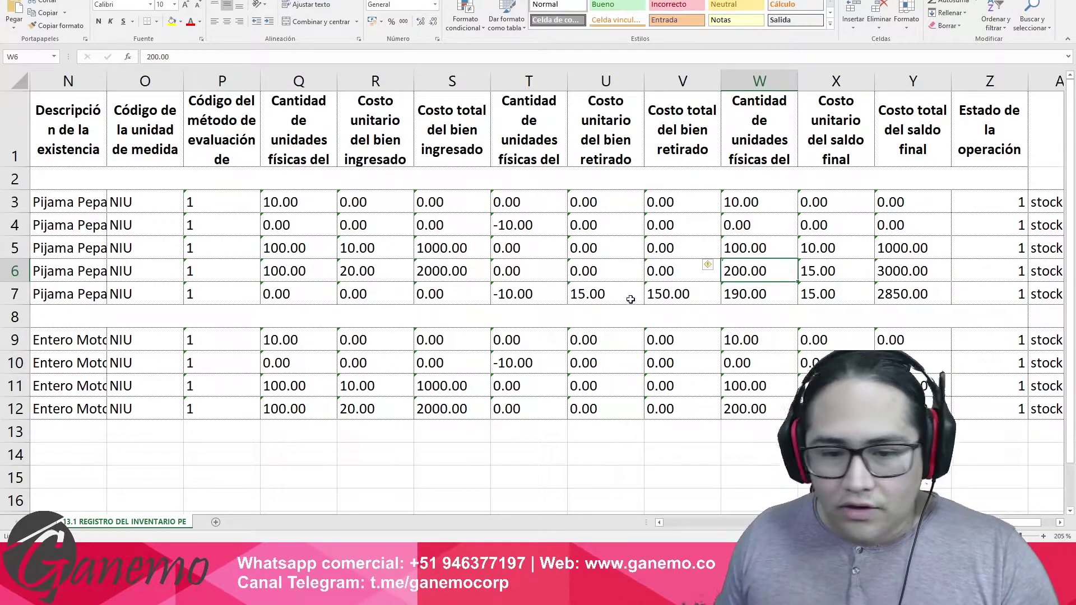
left_click(541, 300)
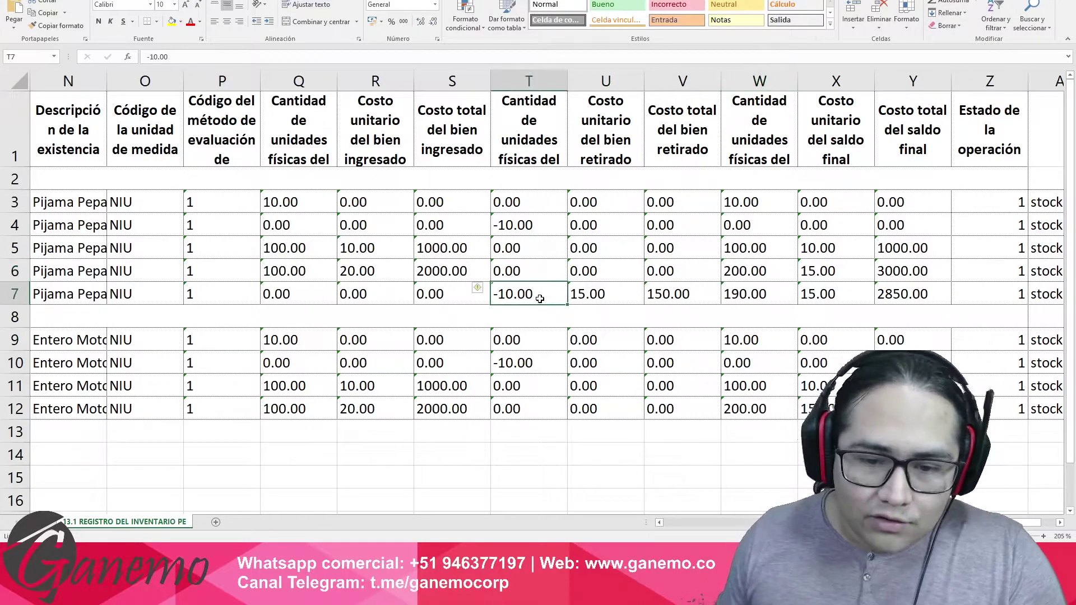
left_click(764, 299)
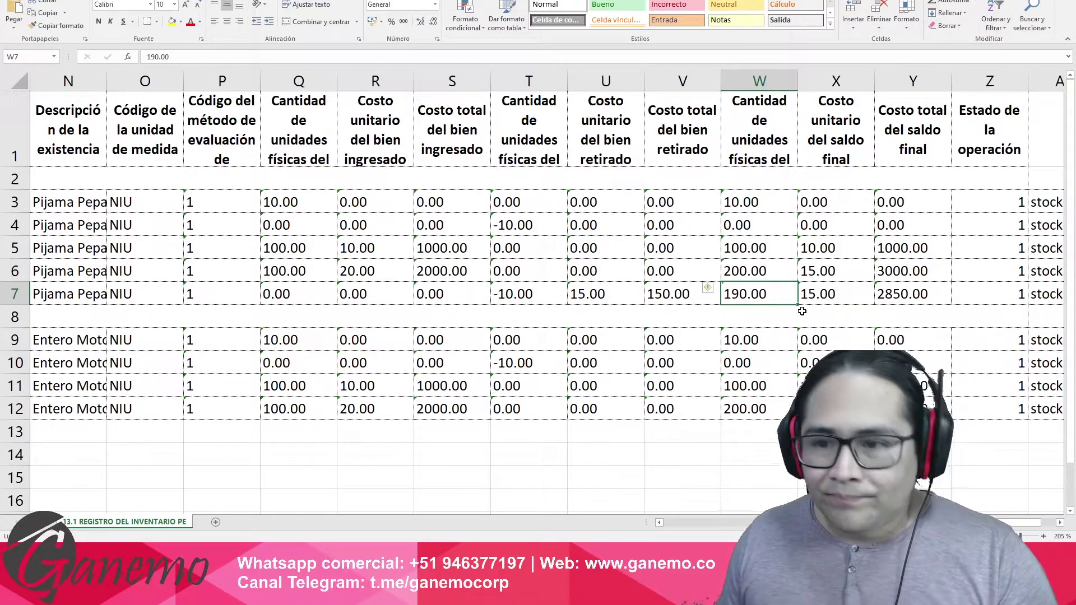
left_click(823, 294)
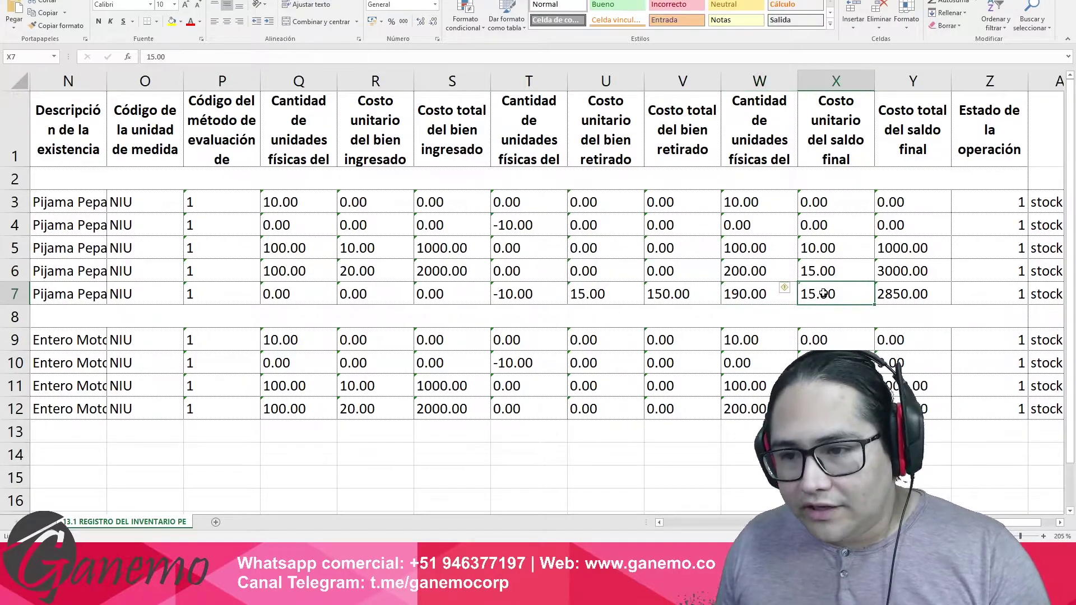
left_click(901, 293)
left_click(837, 297)
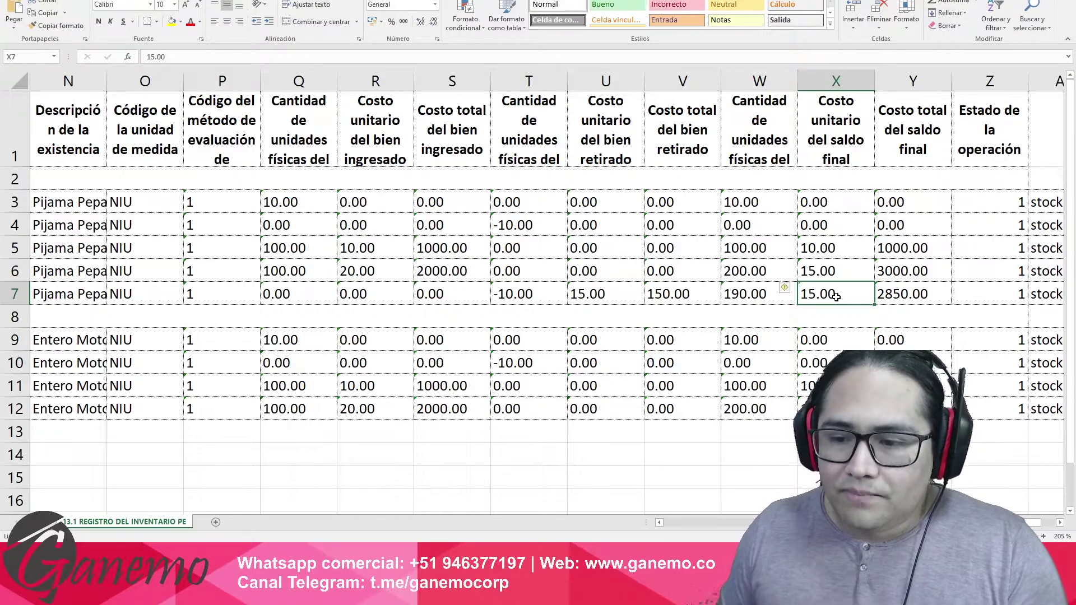
left_click(893, 297)
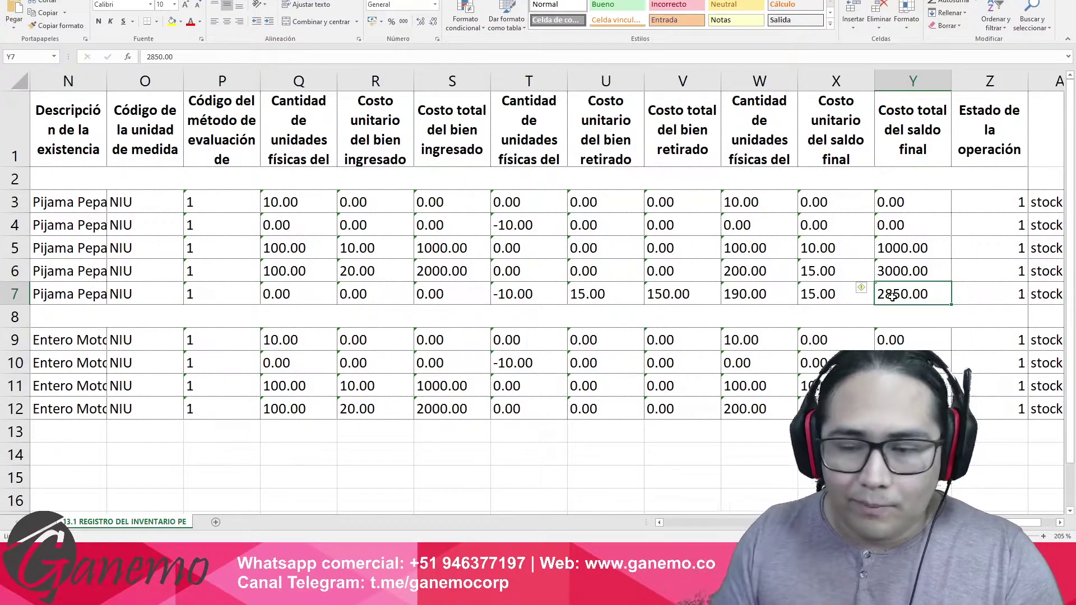
left_click(756, 294)
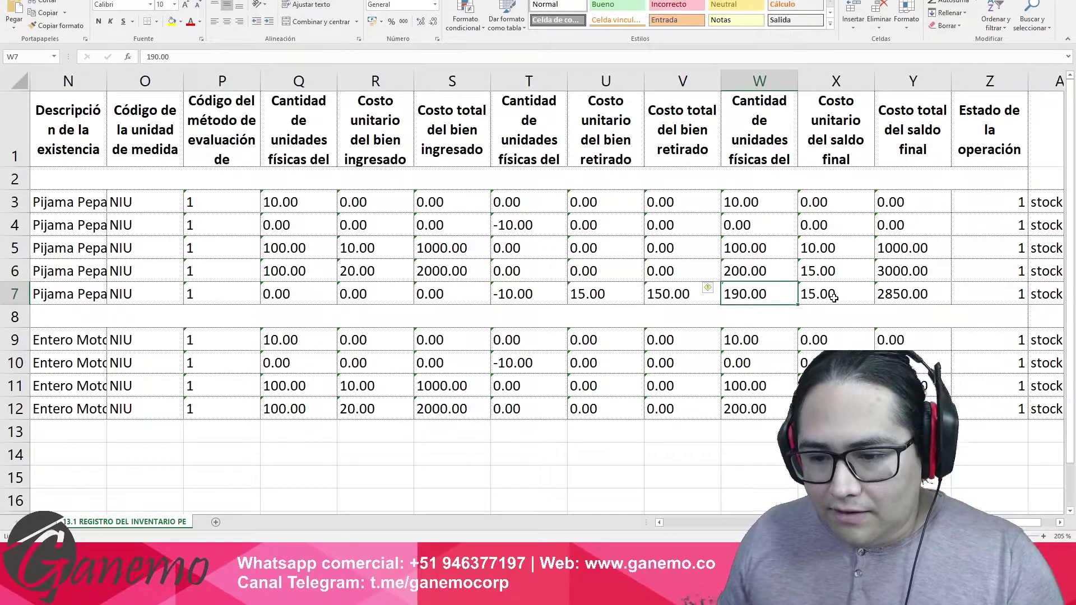
left_click(828, 302)
left_click(755, 296)
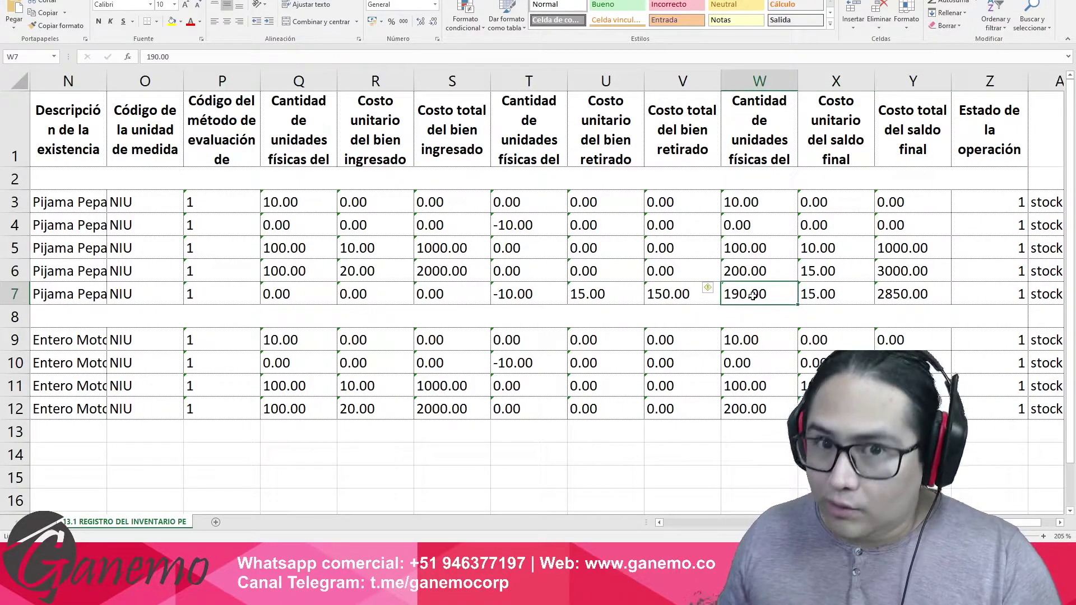
left_click(917, 295)
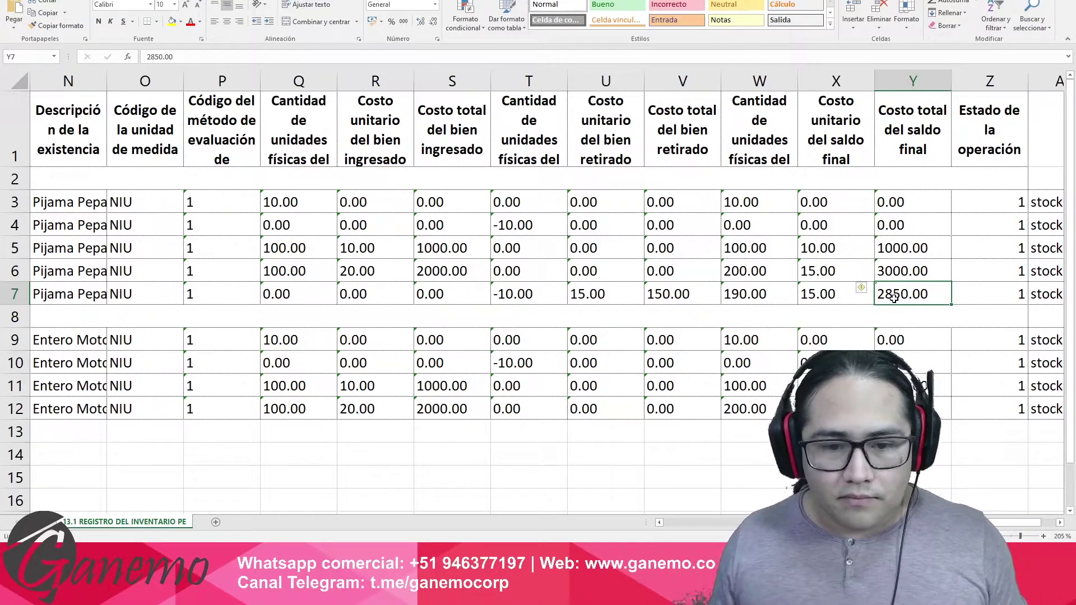
Select the row 7 movement Q7:Y7 and its final balance, then return to Odoo.
left_click_drag(915, 289, 283, 293)
left_click(283, 293)
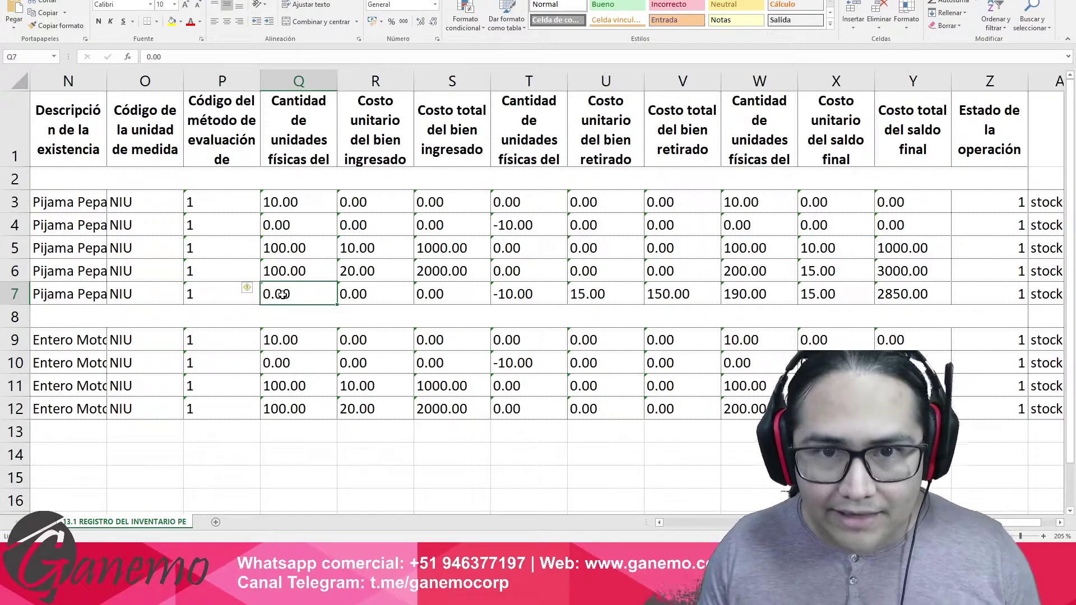
left_click_drag(729, 291, 889, 292)
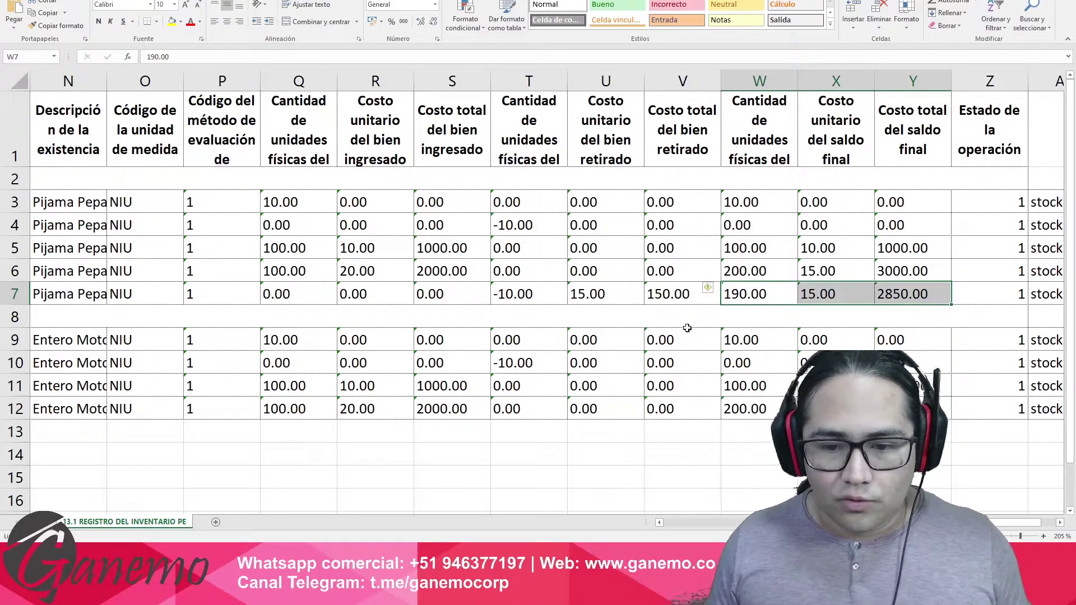
key("alt+Tab")
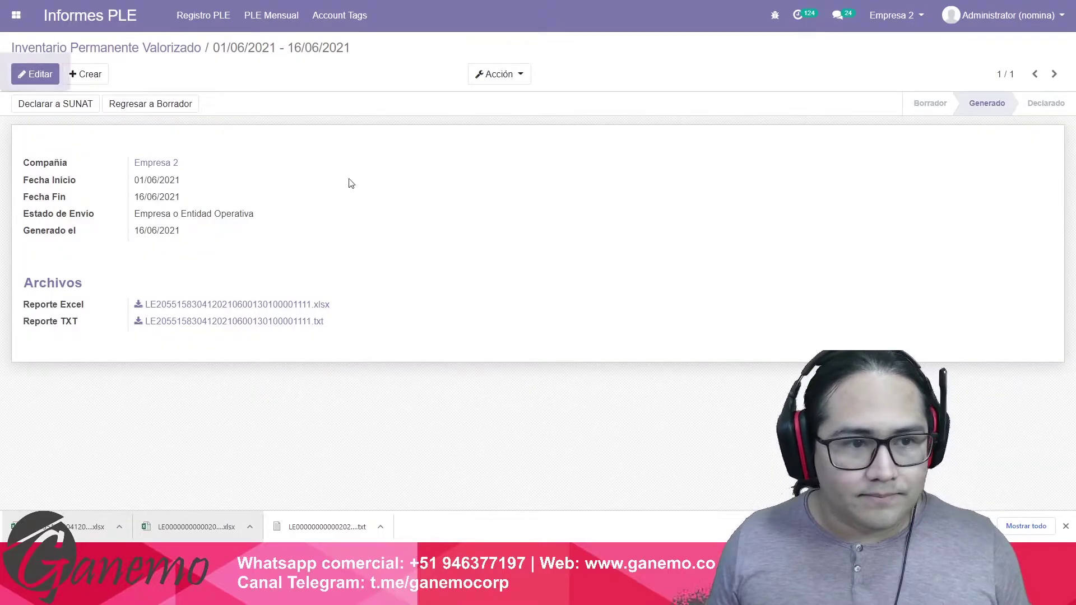
Open the Inventario on-hand report and expand Pijama Pepa Pig Rosa to see 190 units worth 2,850.00.
left_click(16, 15)
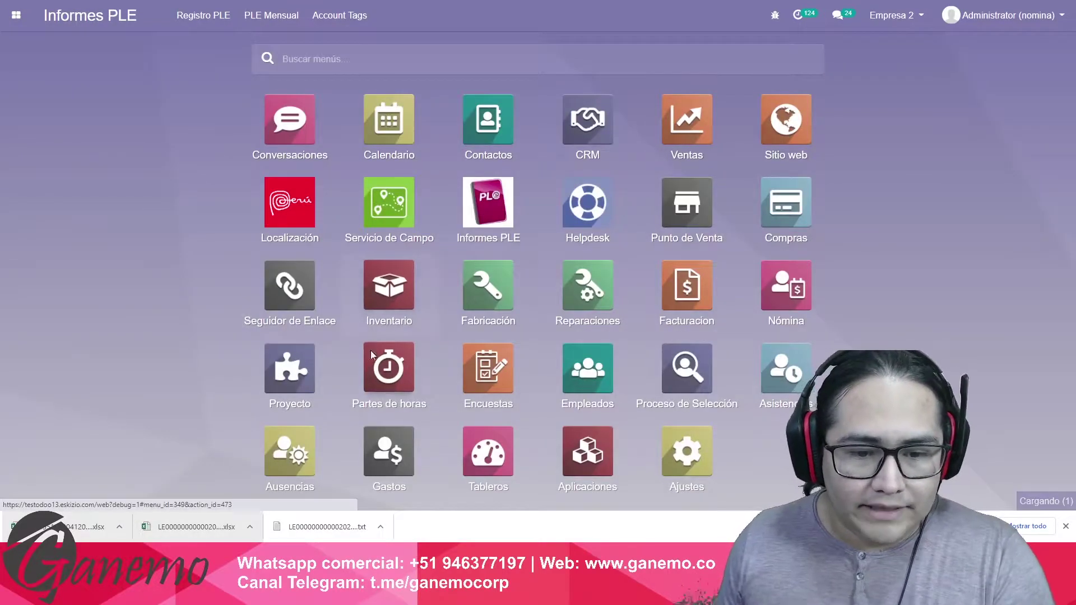
left_click(375, 301)
left_click(413, 15)
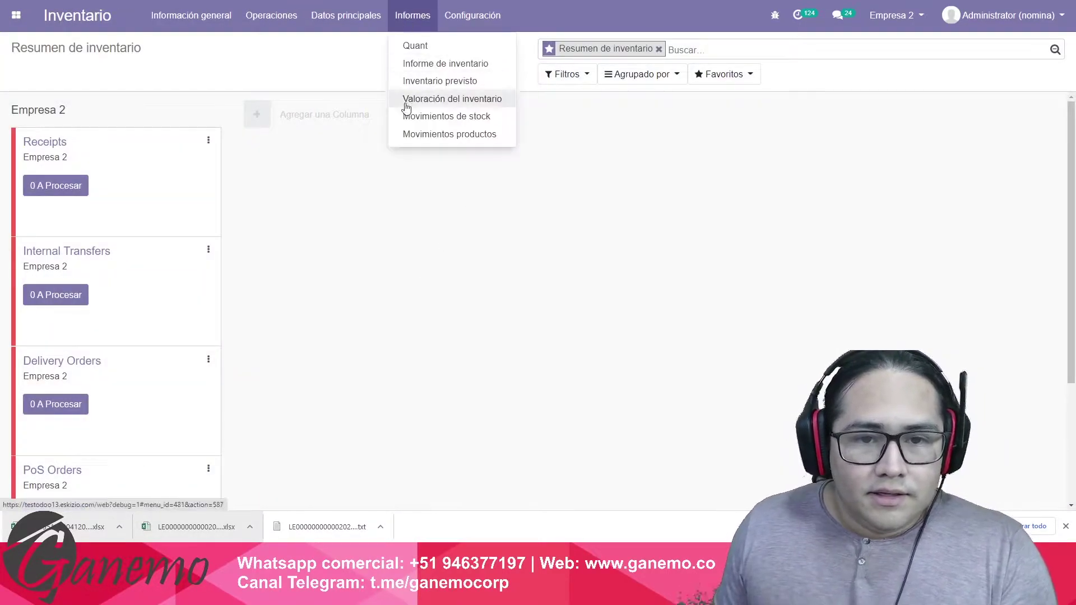
left_click(442, 63)
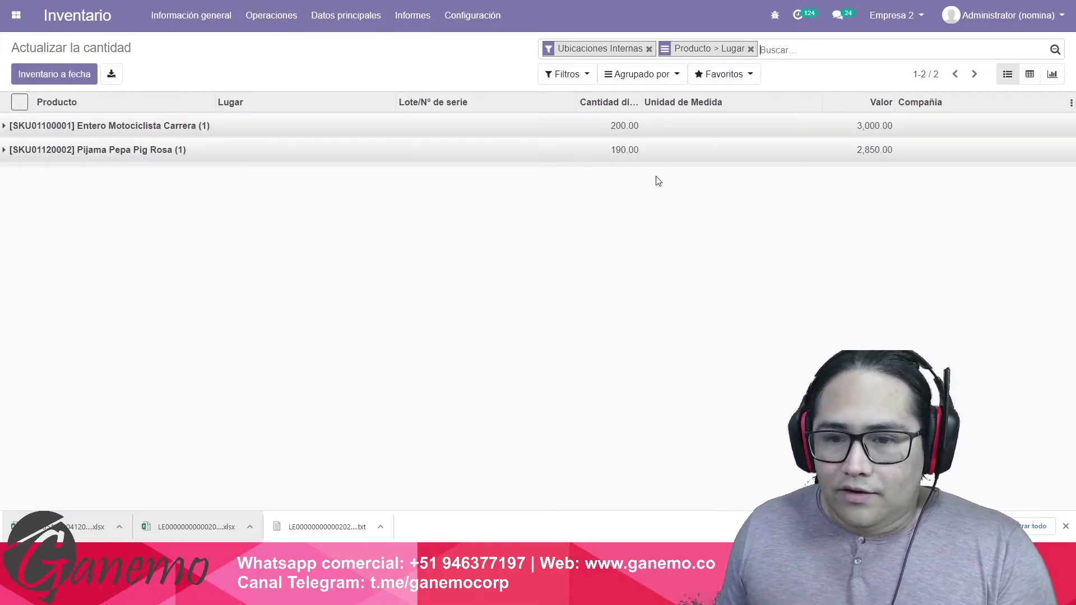
left_click(203, 151)
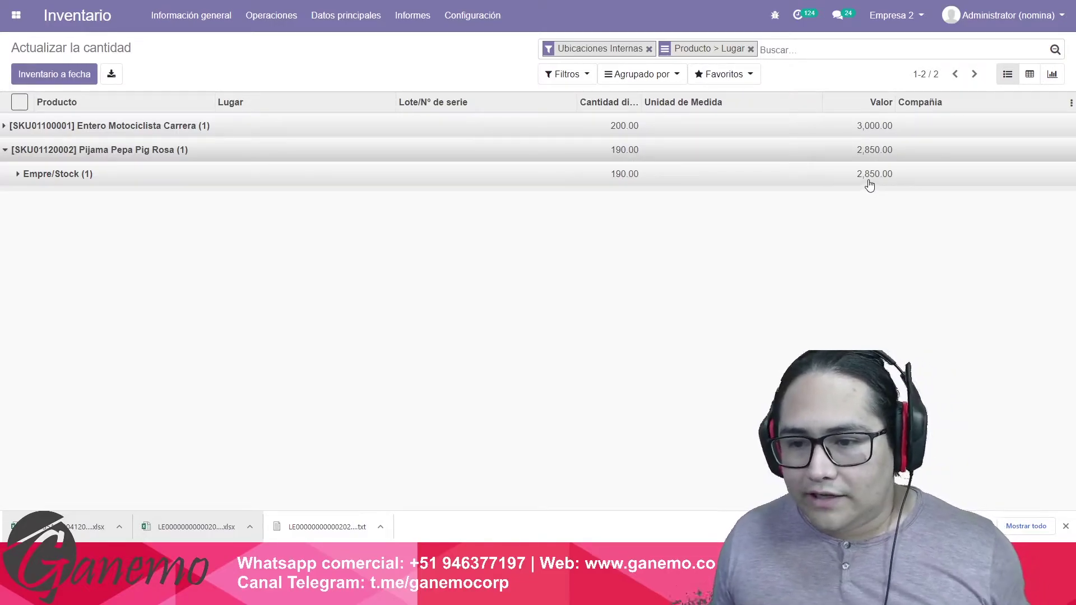
left_click(419, 159)
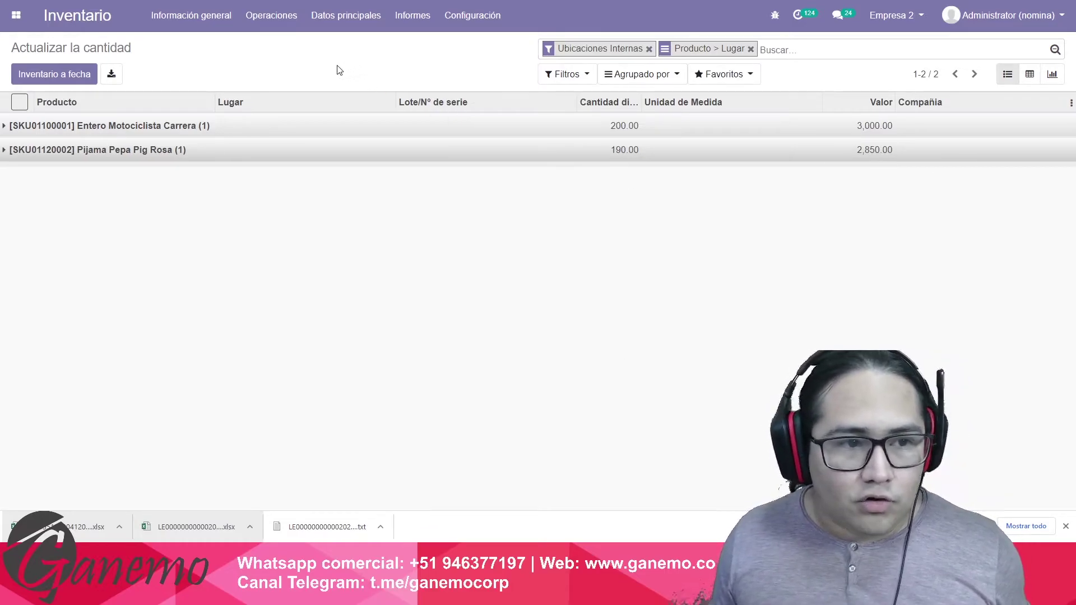
Compare the stock figures with Excel row 7's final balance, then reopen Odoo's Informes menu.
left_click_drag(339, 70, 454, 166)
left_click(426, 83)
left_click(412, 15)
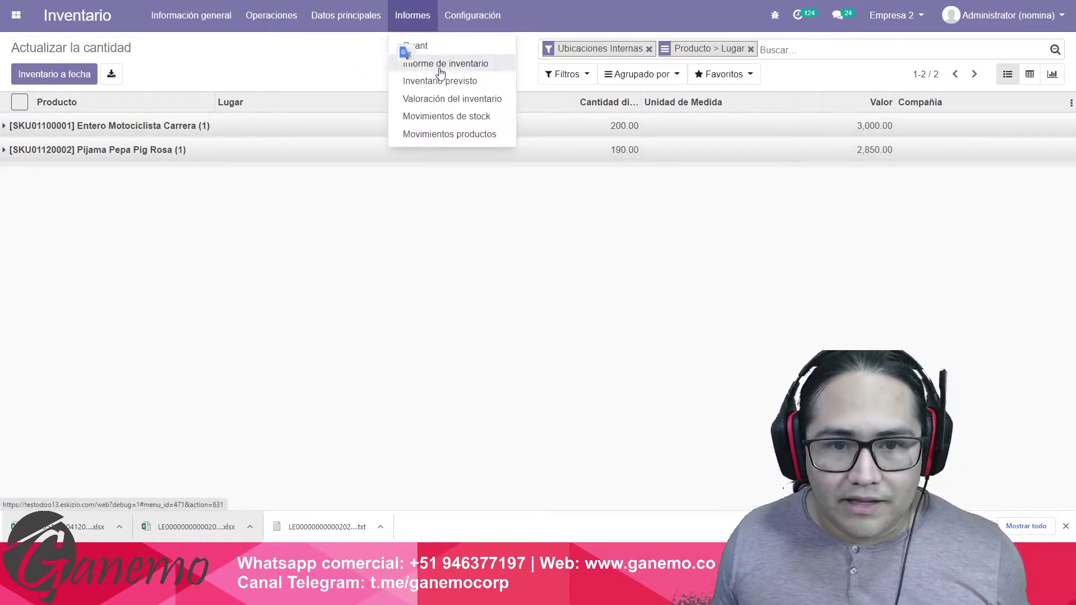
left_click(391, 68)
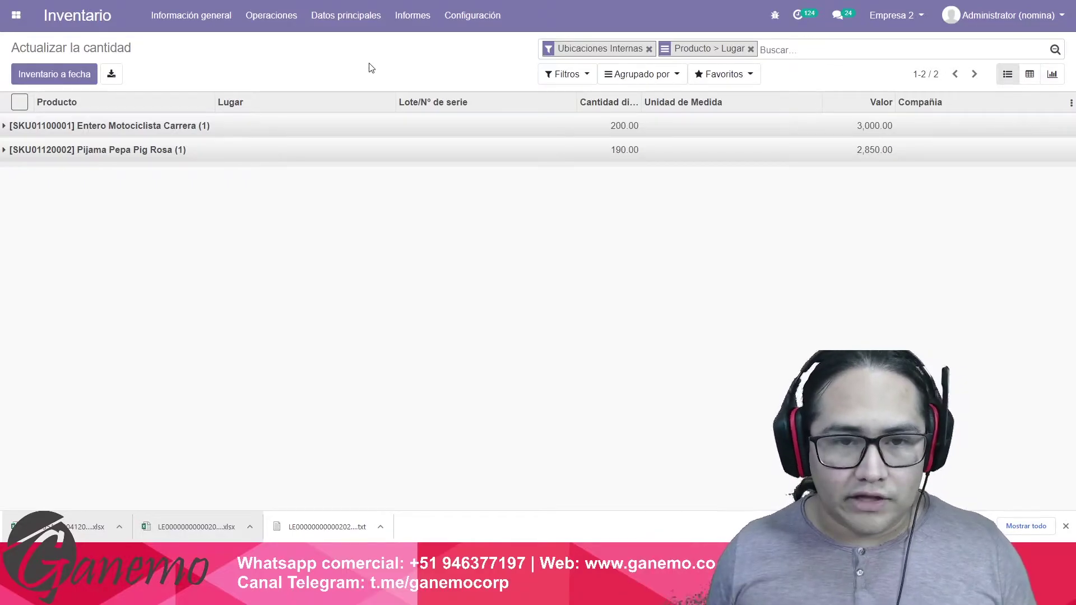
key("alt+Tab")
left_click_drag(745, 293, 123, 298)
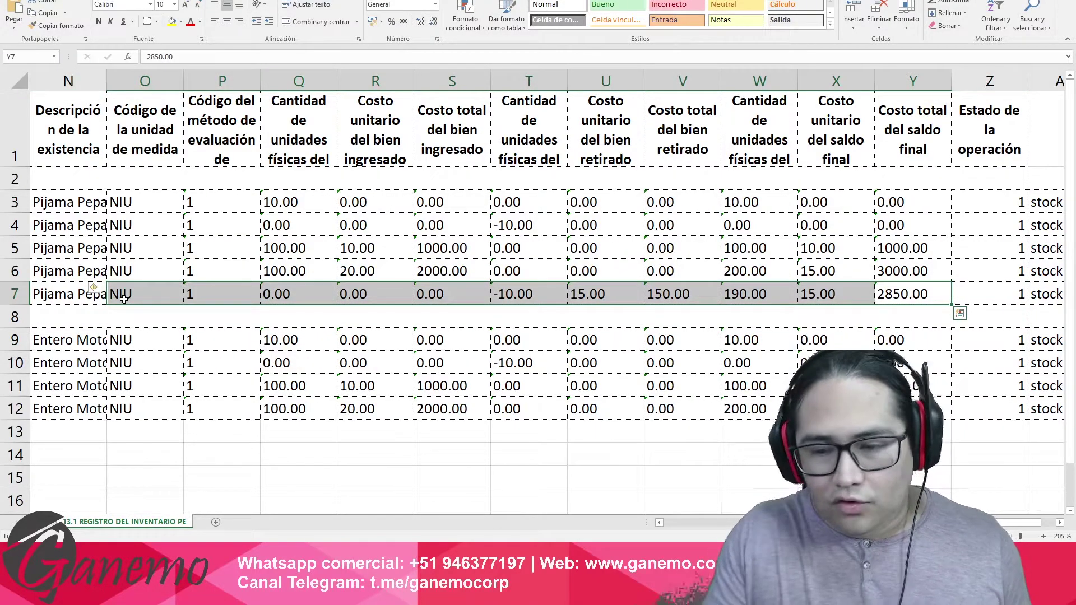
key("alt+Tab")
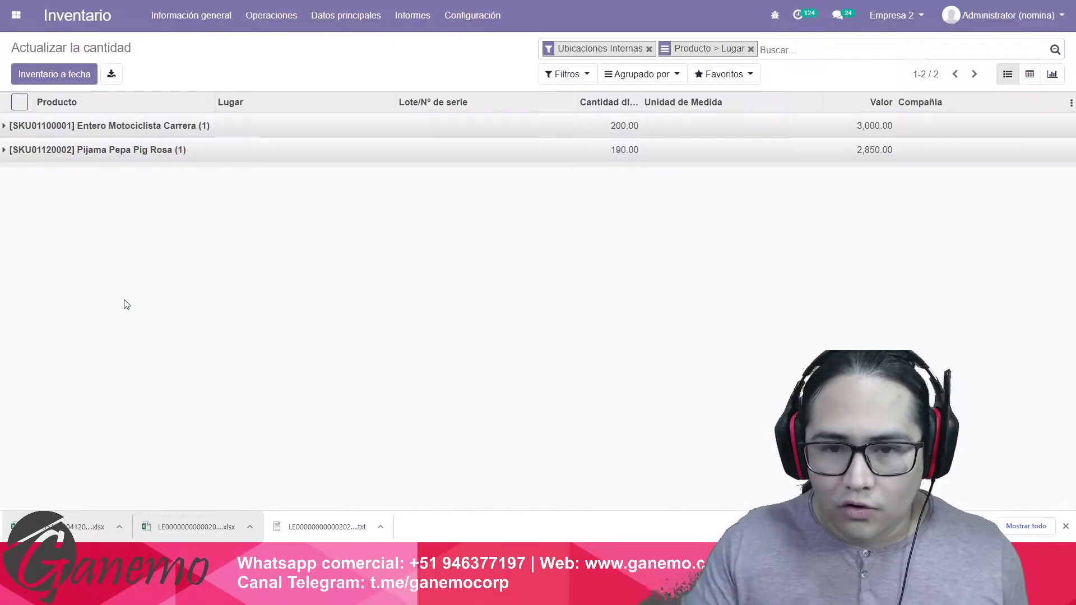
left_click(412, 17)
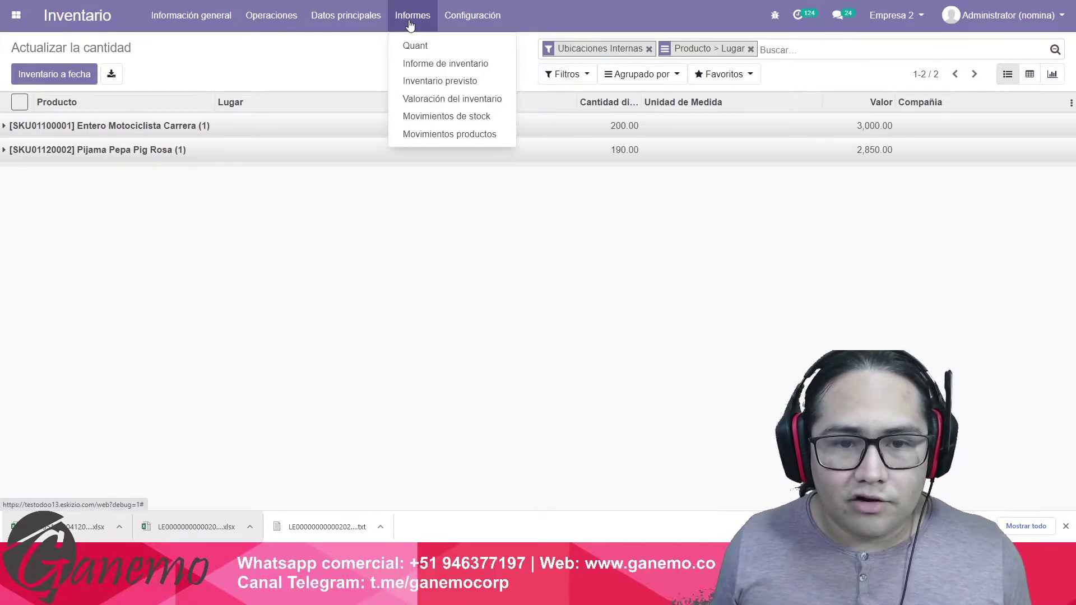
Check the 14:30:43 Pijama Pepa Pig Rosa valuation (15.00 unit value, 190.00 units) against Excel row 7.
left_click(439, 100)
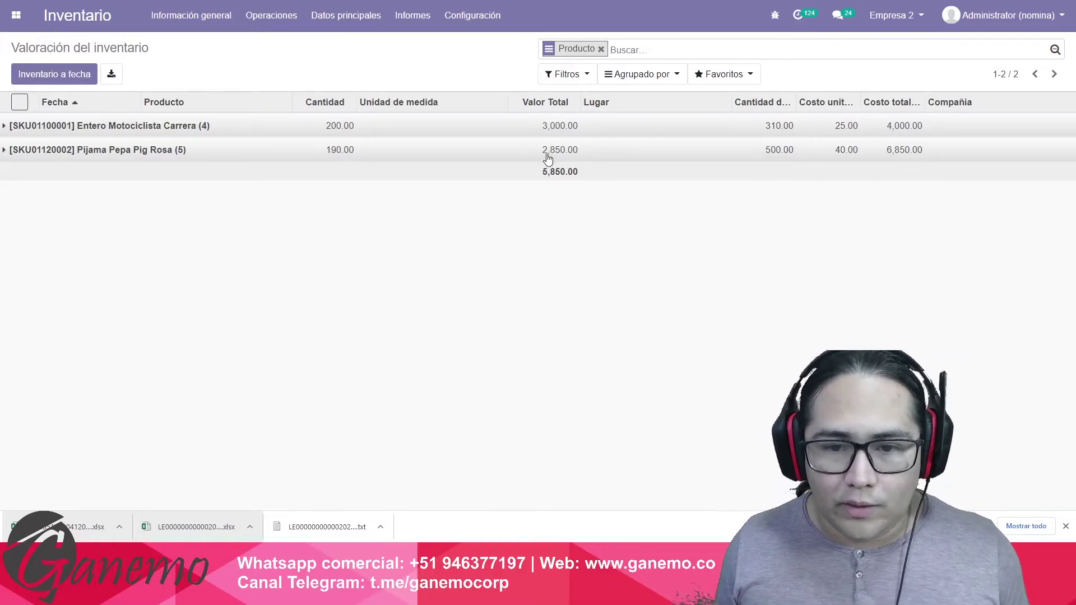
left_click(432, 151)
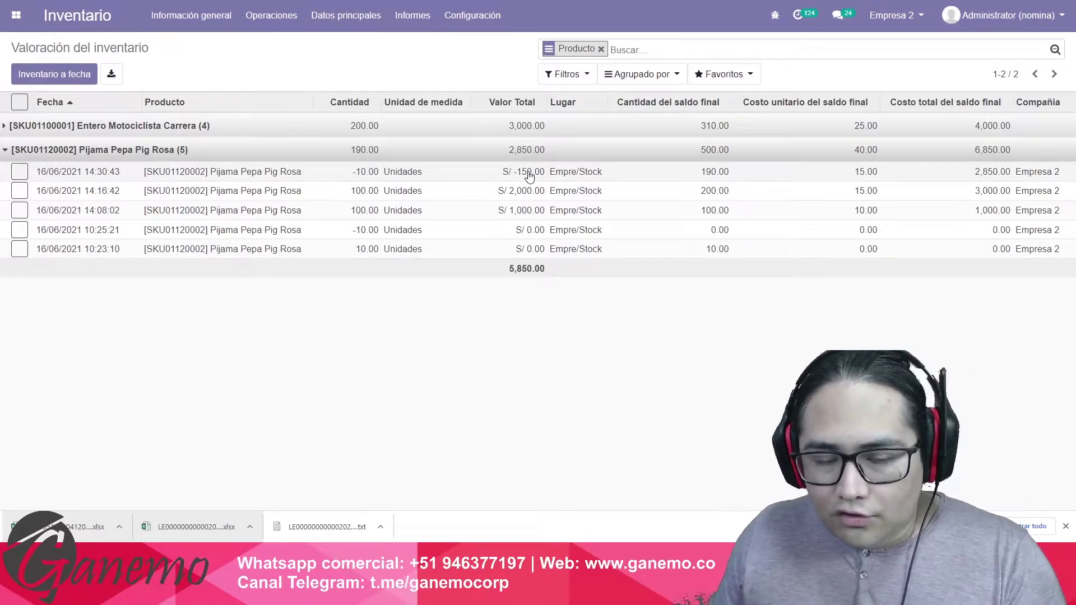
left_click(434, 171)
double_click(151, 320)
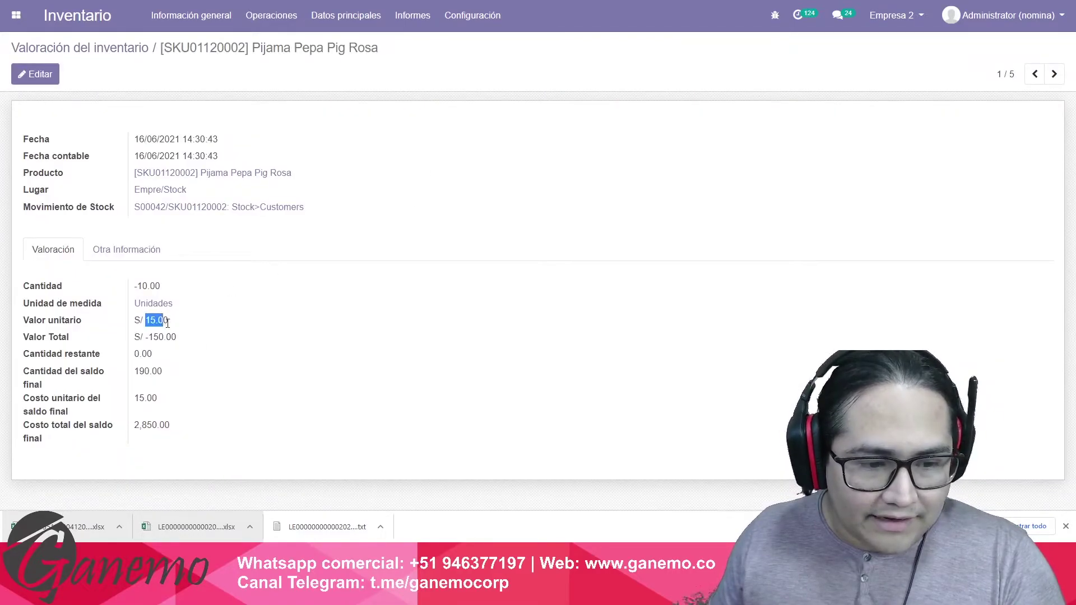
left_click(171, 335)
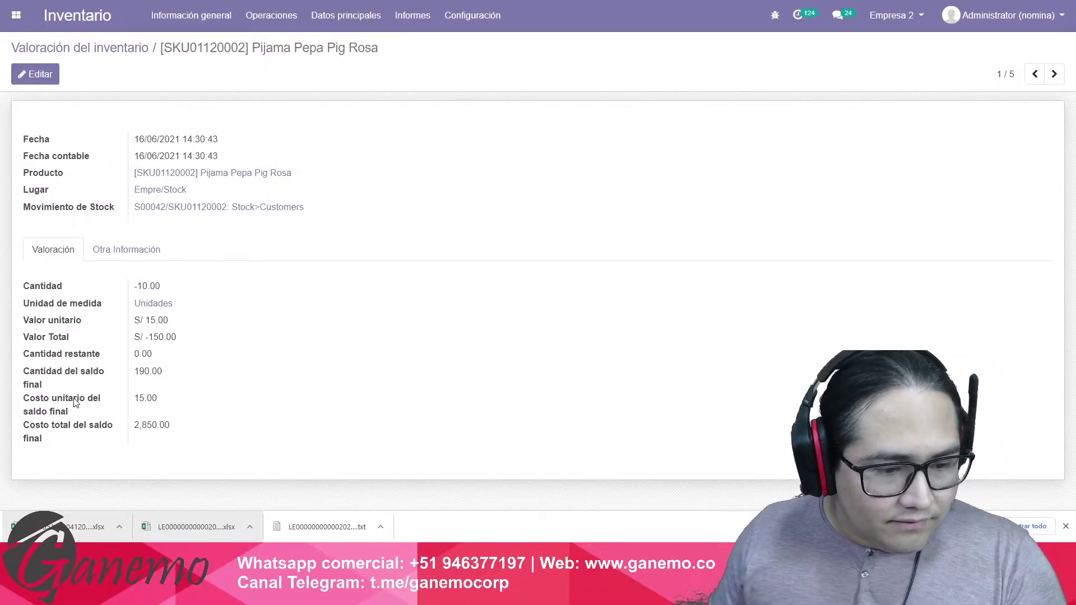
left_click_drag(135, 370, 169, 377)
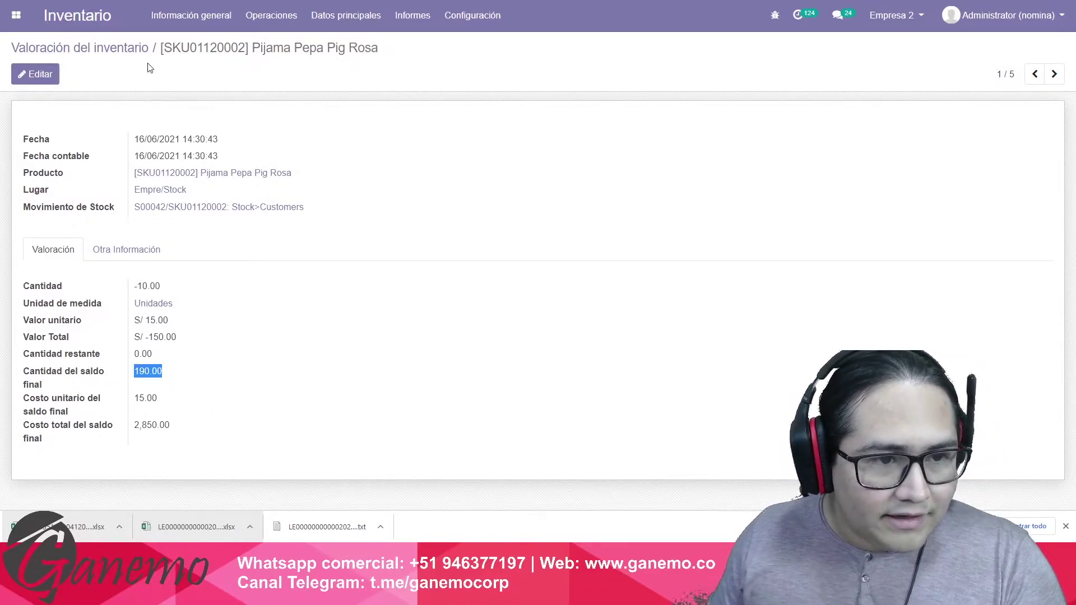
left_click(130, 49)
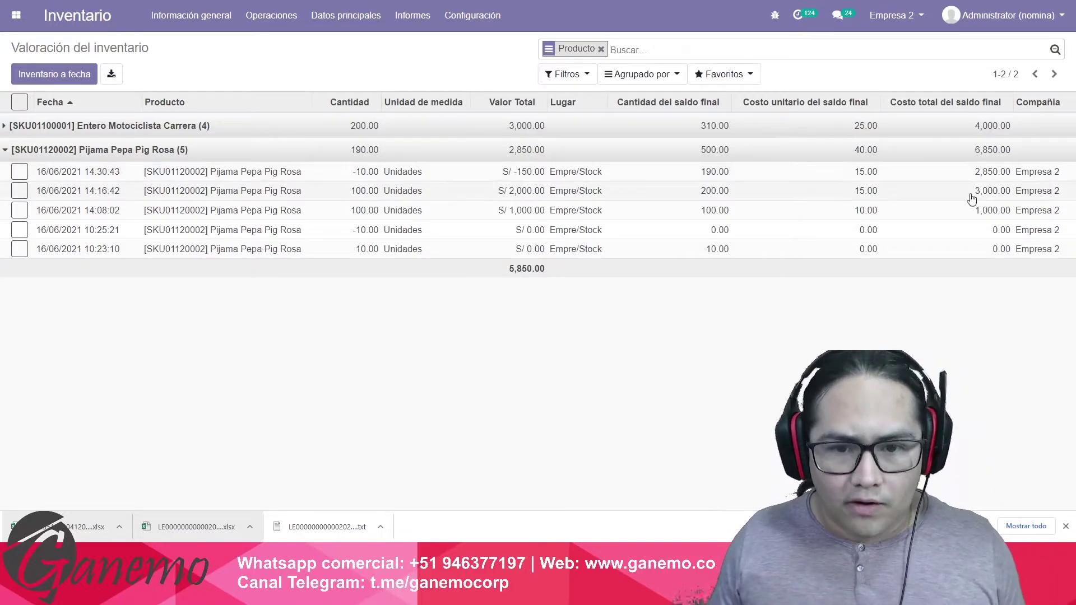
key("alt+Tab")
left_click_drag(751, 294, 910, 287)
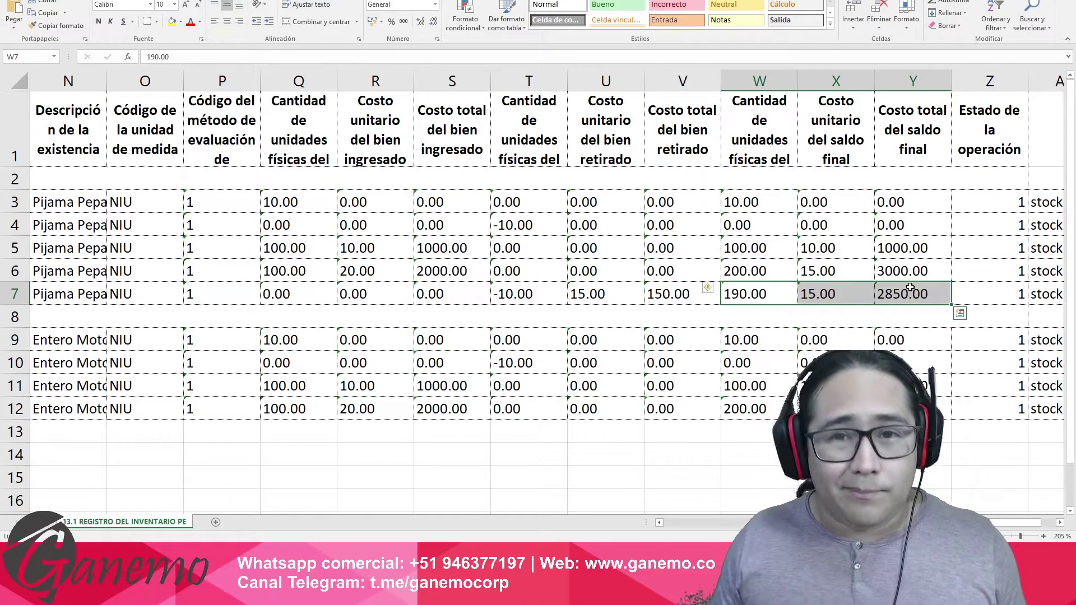
Jump to the start of row 7 (period 20210600, CUO) in Excel, then return to Odoo.
scroll(719, 303, "left", 5)
left_click(720, 303)
key("ctrl+Right")
key("ctrl+Left")
key("ctrl+Left")
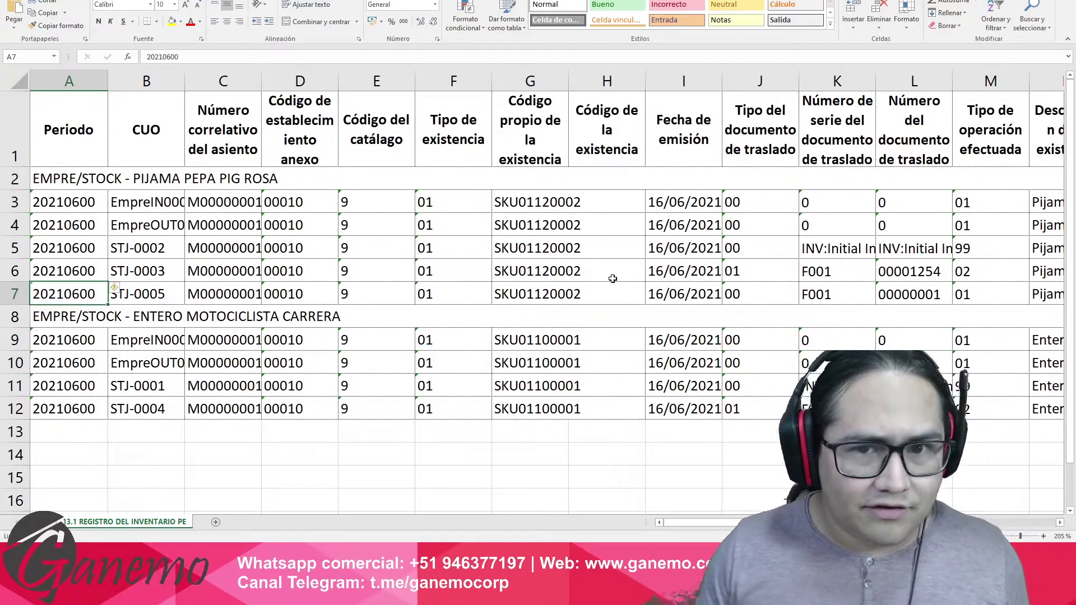
key("alt+Tab")
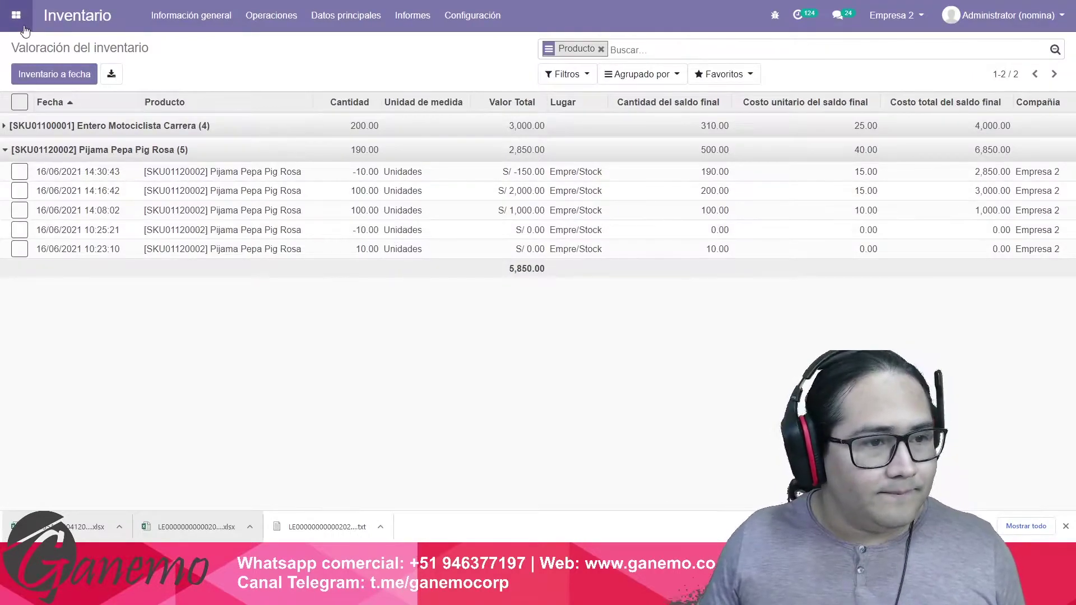
Look through the Punto de Venta app, then open the Inventario overview dashboard.
left_click(24, 27)
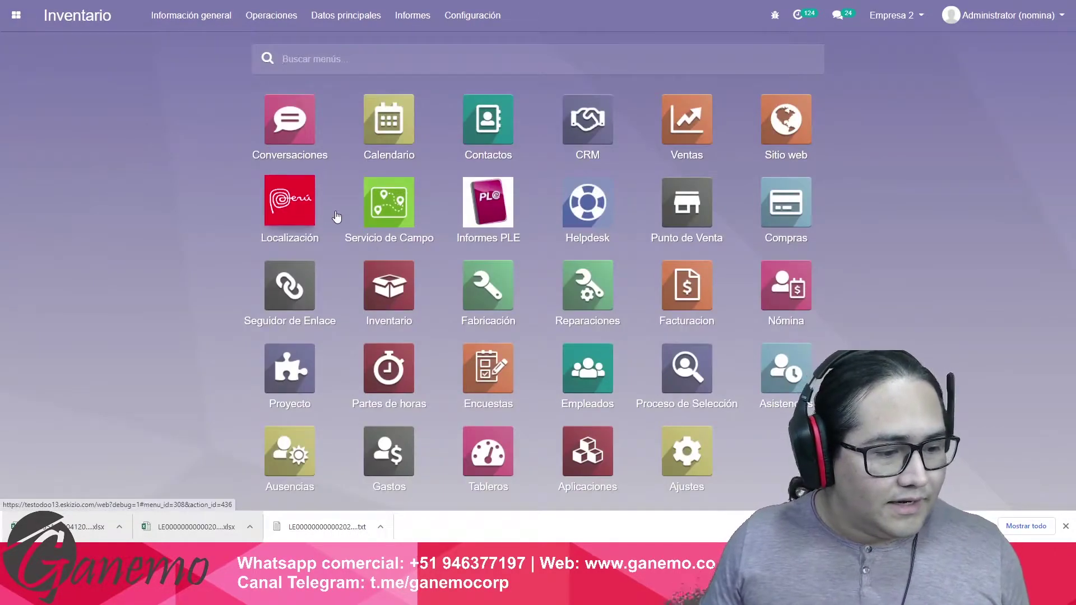
left_click(687, 203)
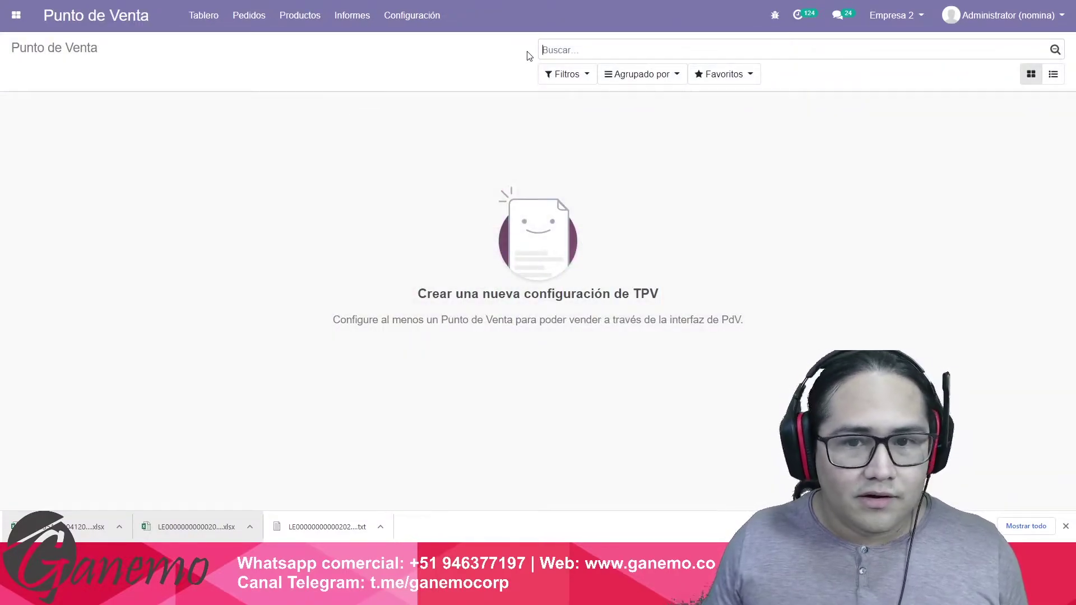
left_click_drag(527, 56, 709, 272)
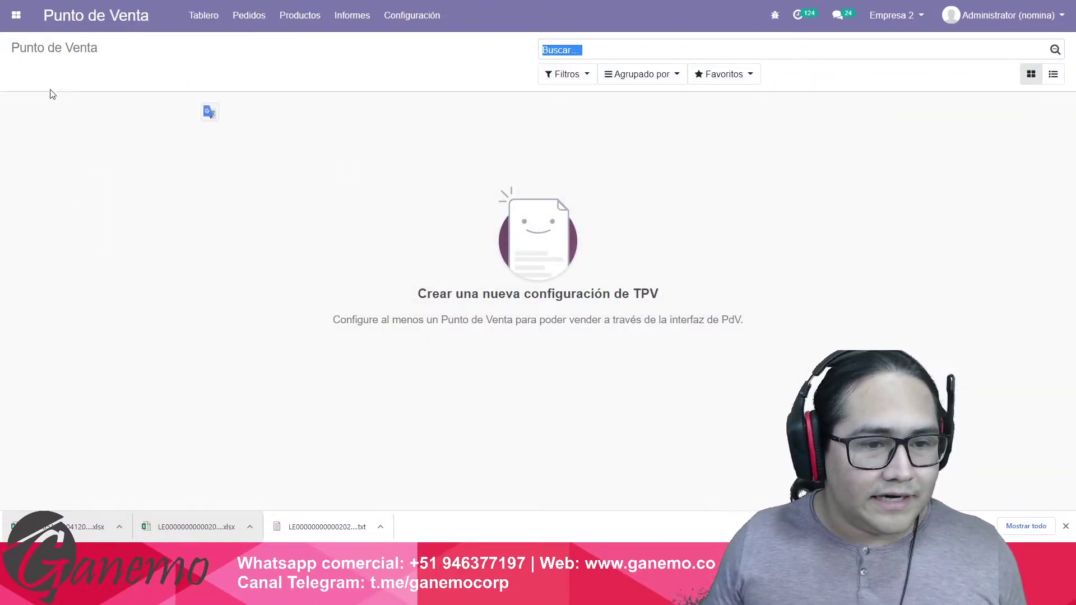
left_click(333, 215)
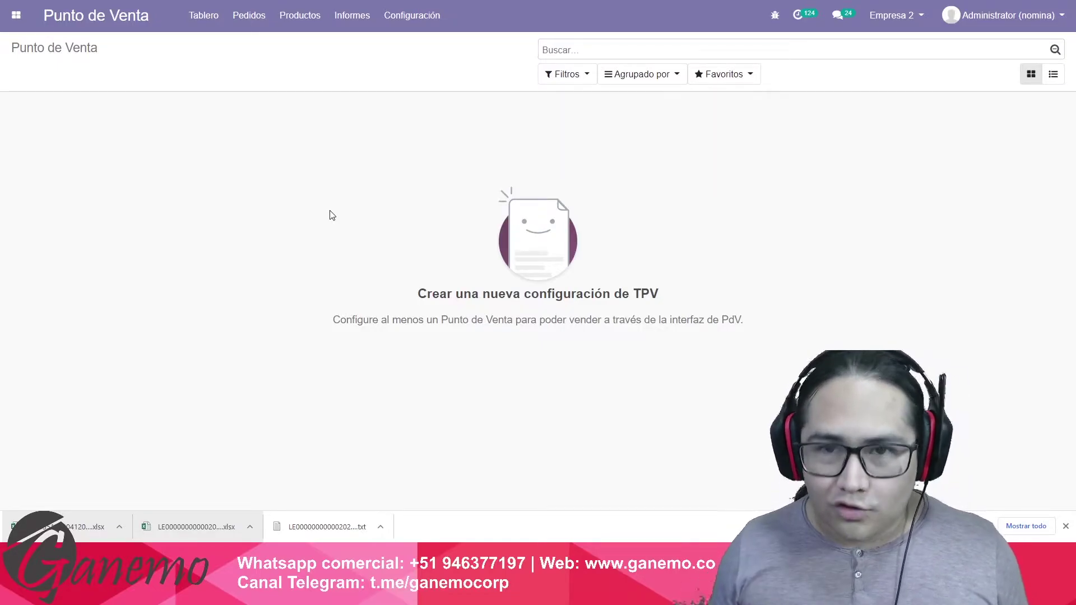
left_click(16, 15)
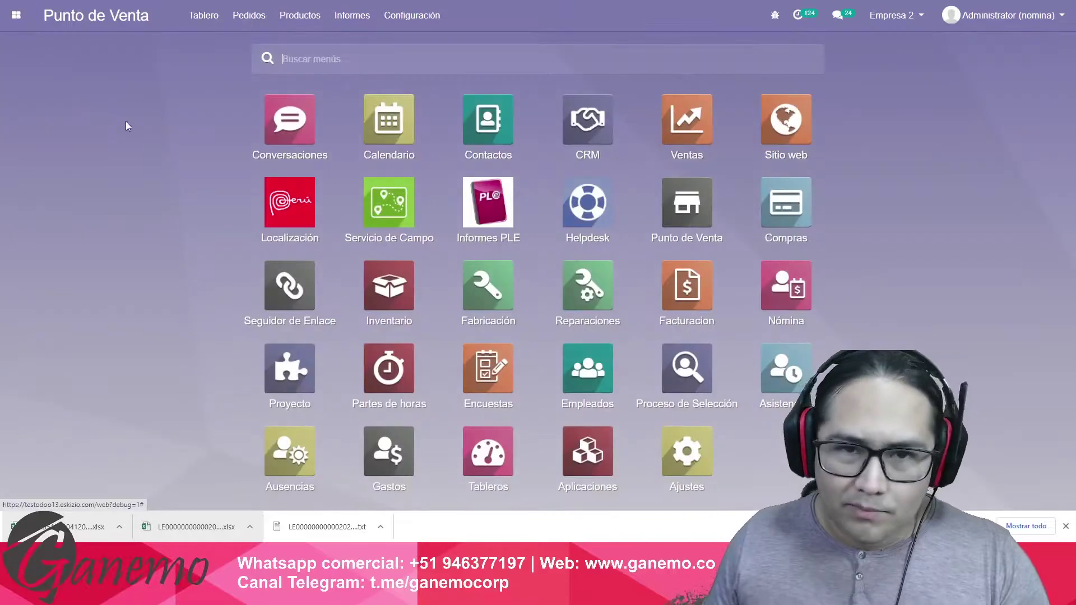
left_click(682, 217)
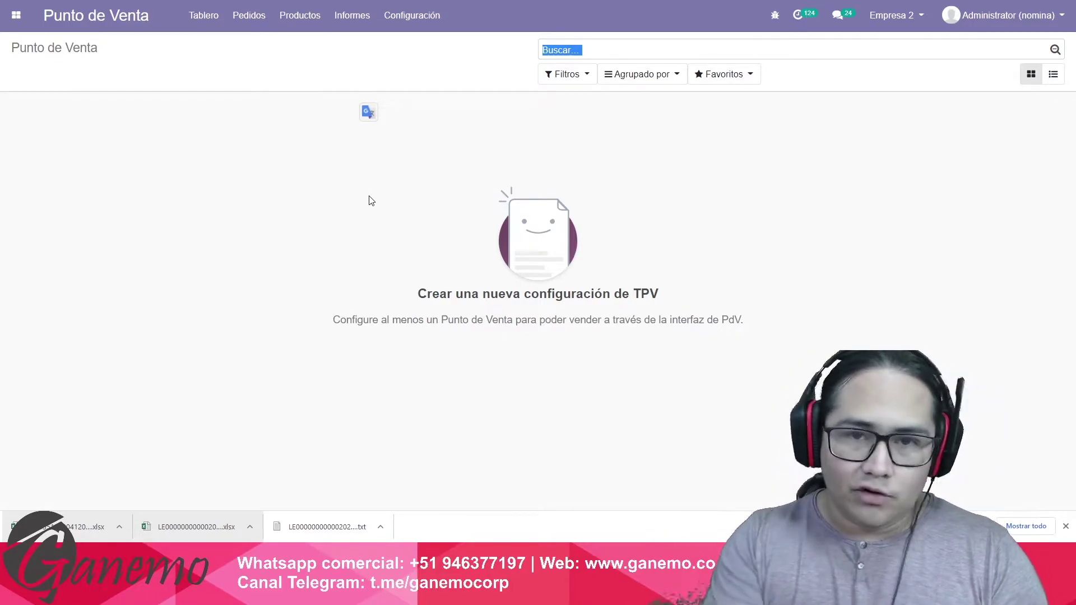
left_click(16, 15)
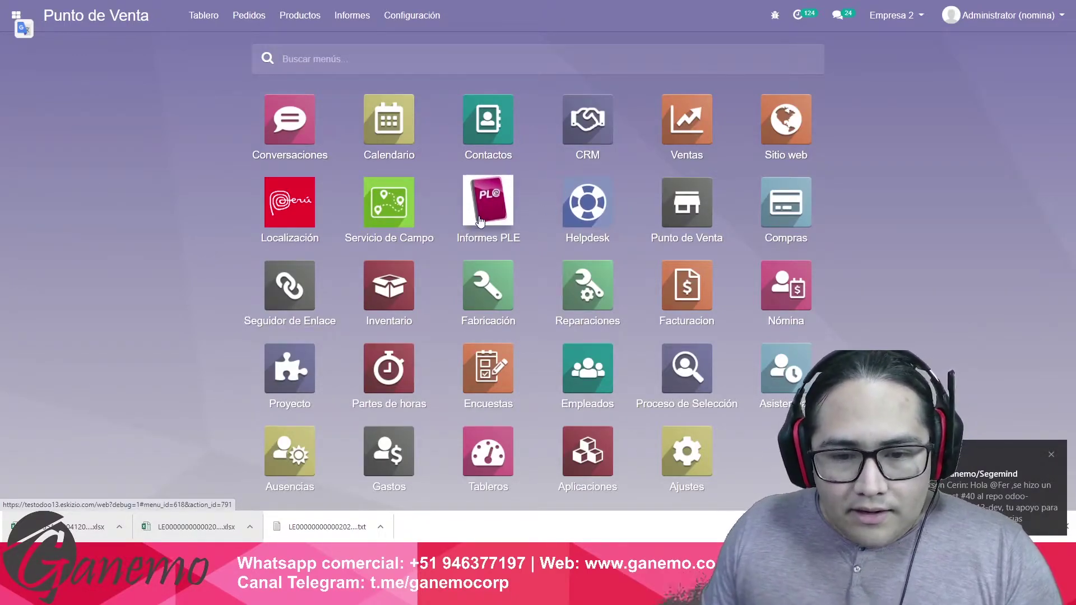
left_click(391, 296)
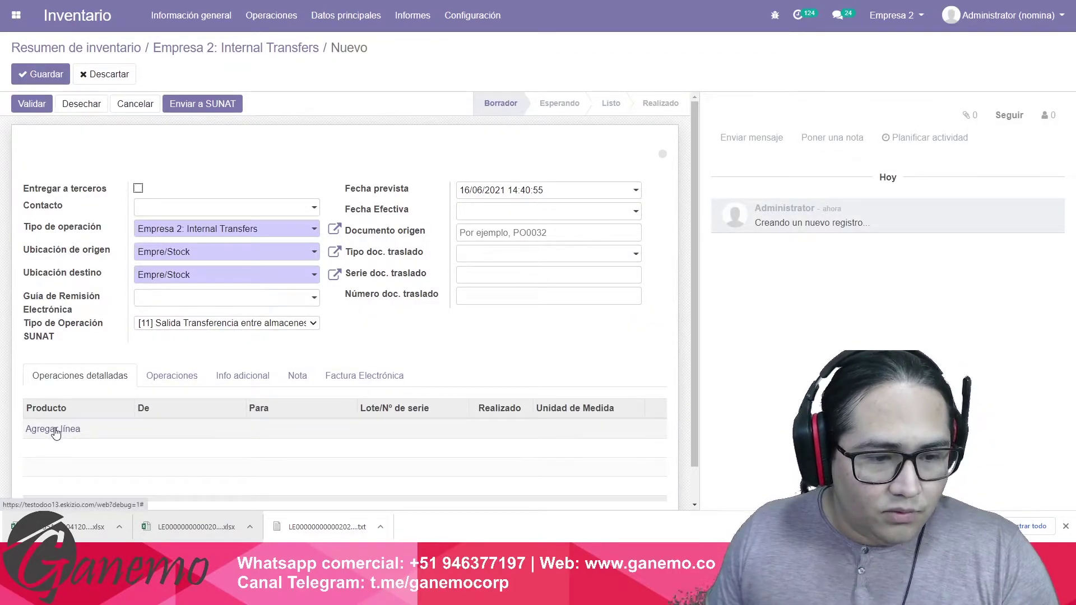
Leave the transfer draft and open the stock locations list under Configuración.
left_click(207, 279)
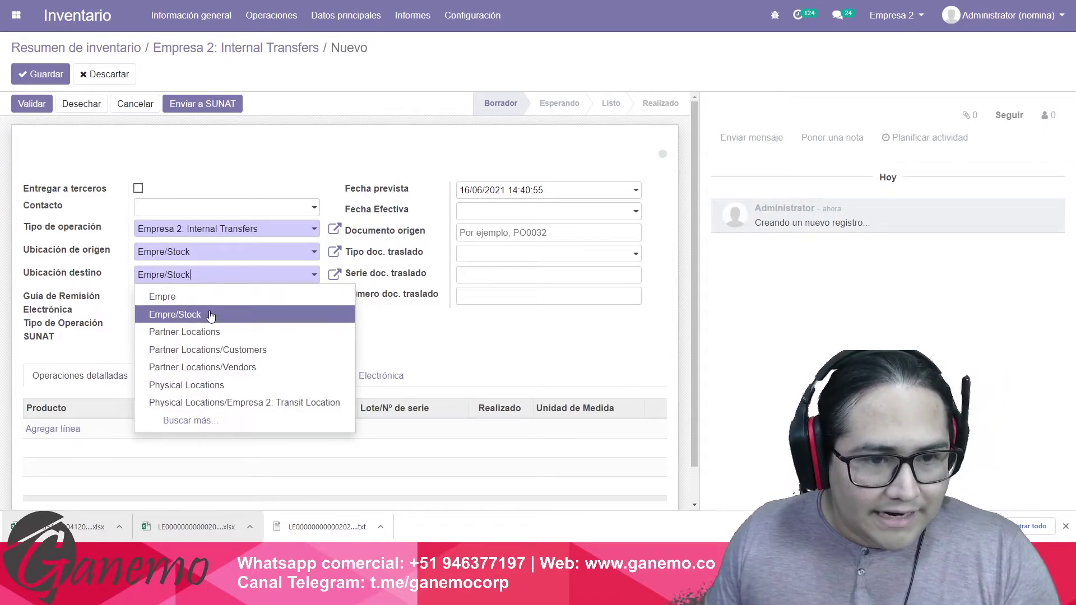
left_click(133, 49)
left_click(454, 21)
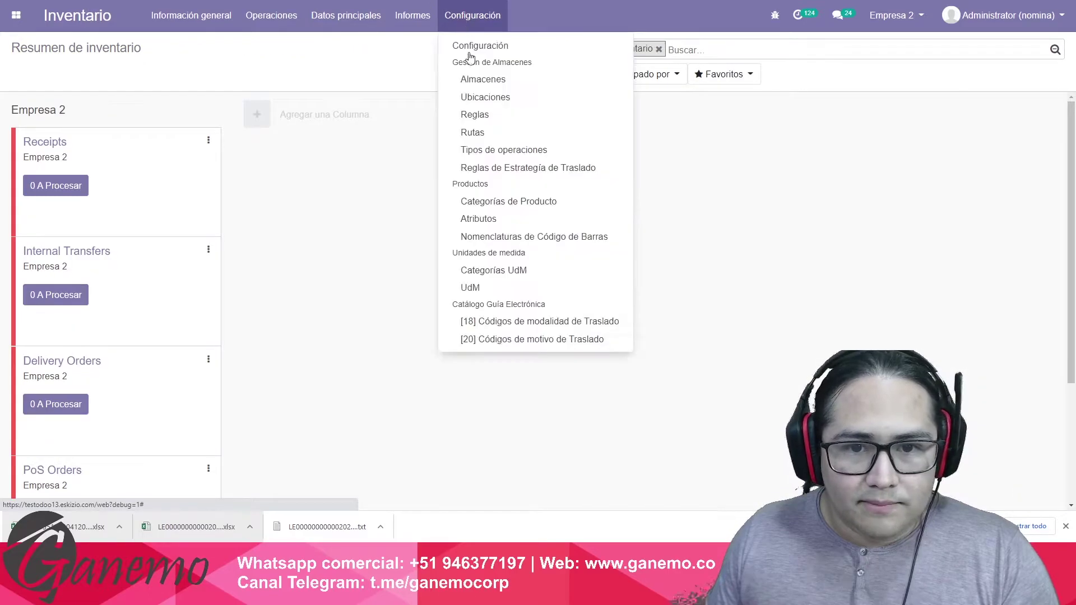
left_click(484, 99)
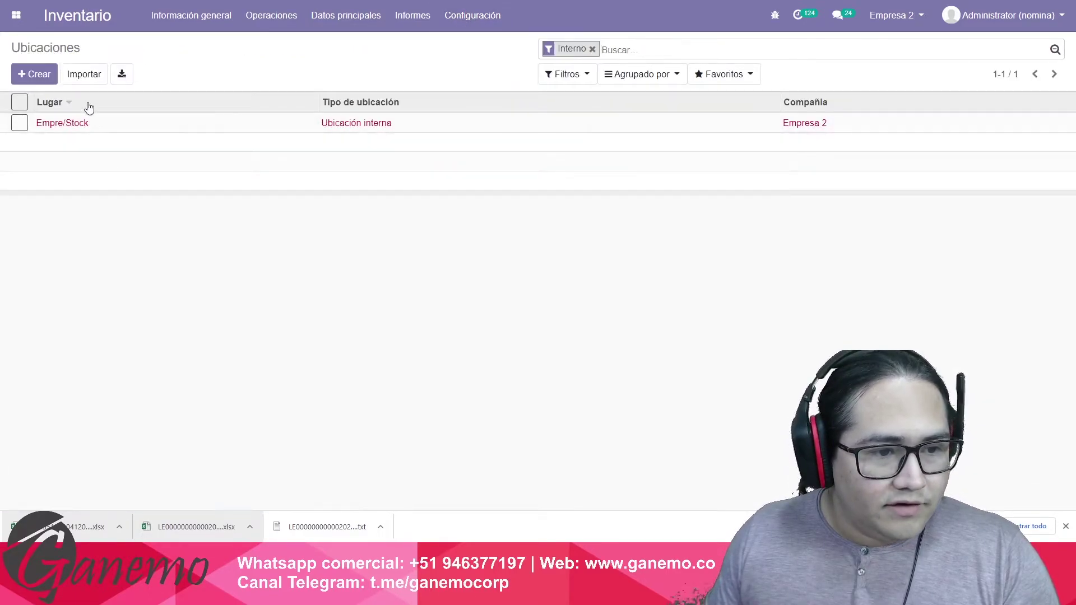
Create location Stock2 with parent Empre, save it, and return to the inventory overview.
left_click(41, 76)
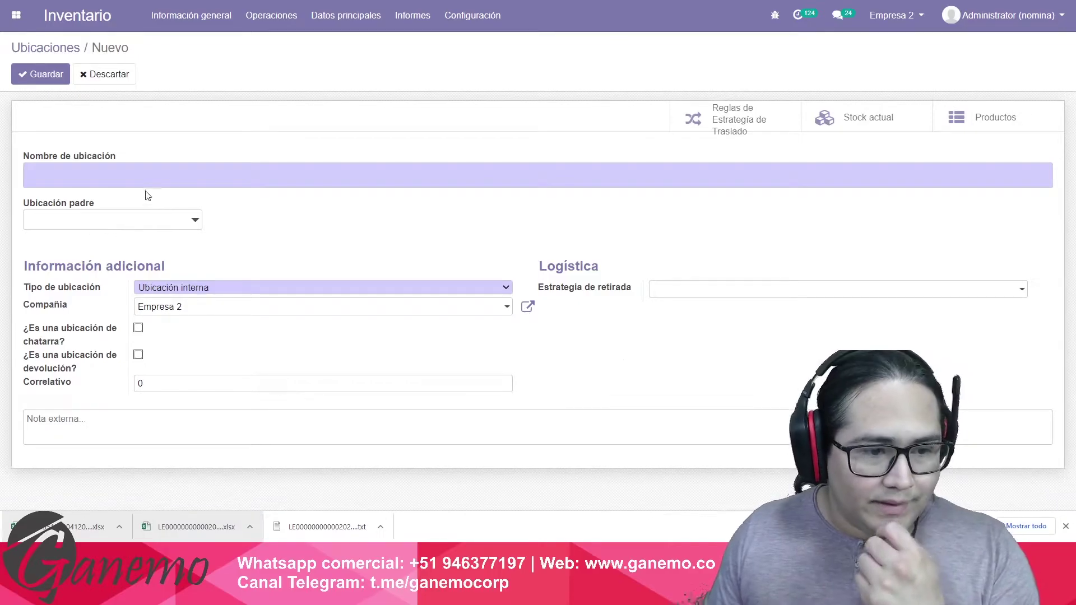
left_click(150, 176)
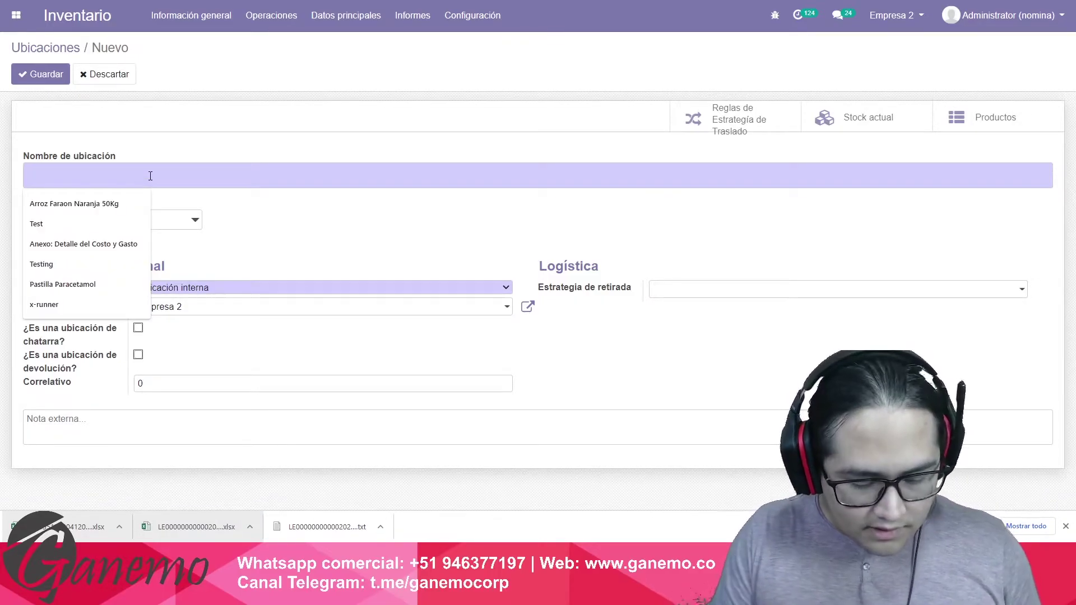
type("S")
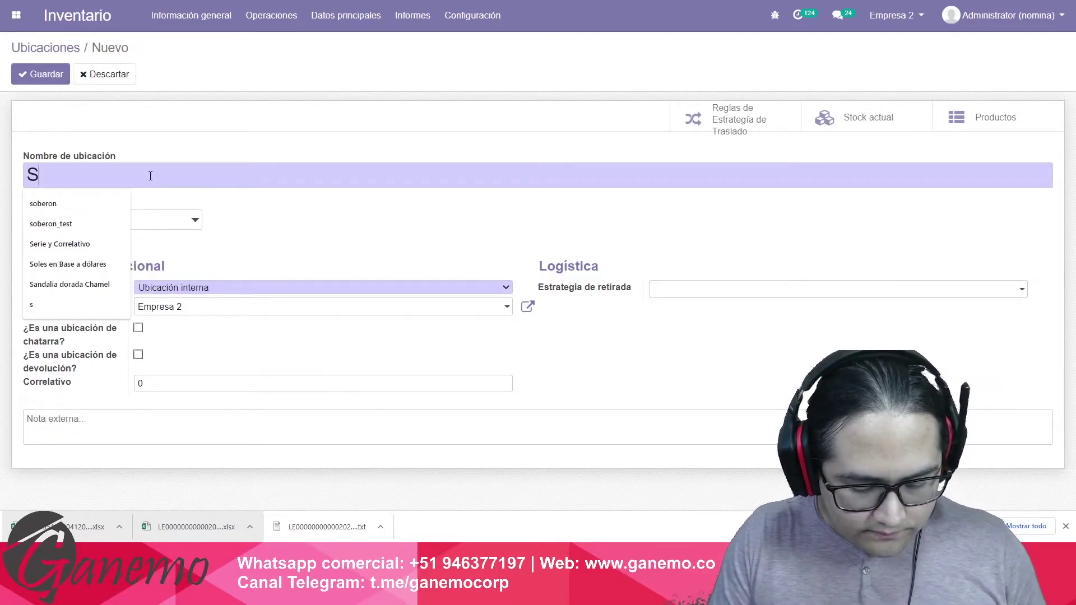
type("tock2")
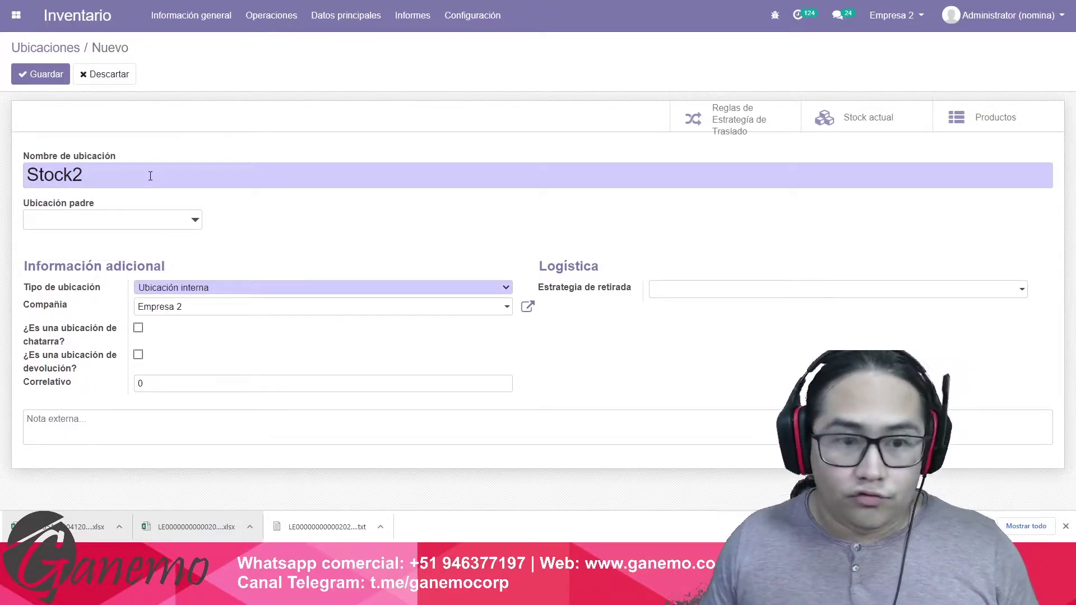
left_click(154, 222)
left_click(137, 244)
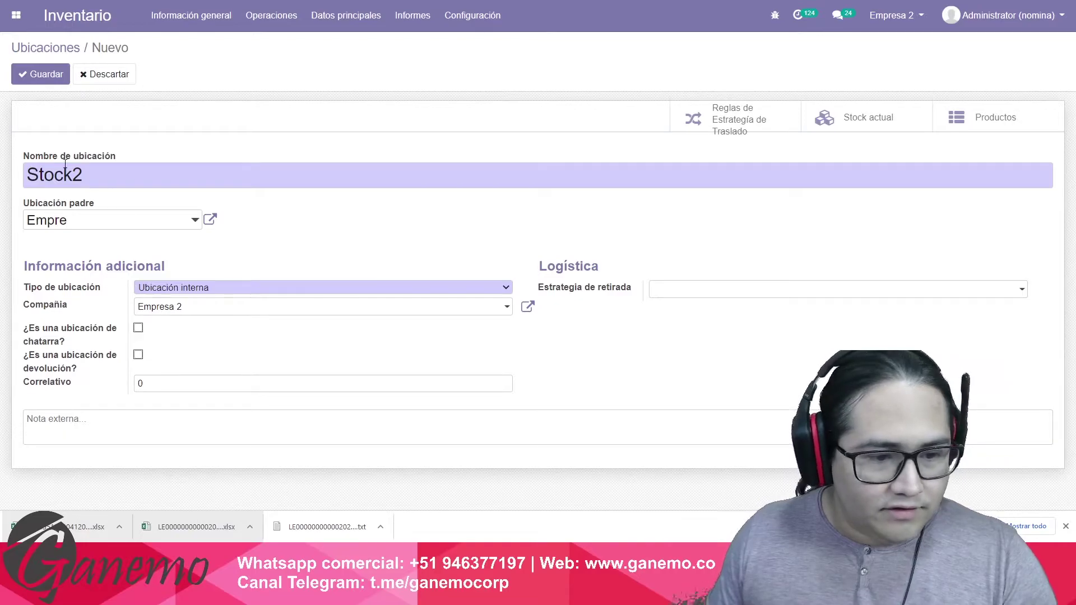
left_click(52, 76)
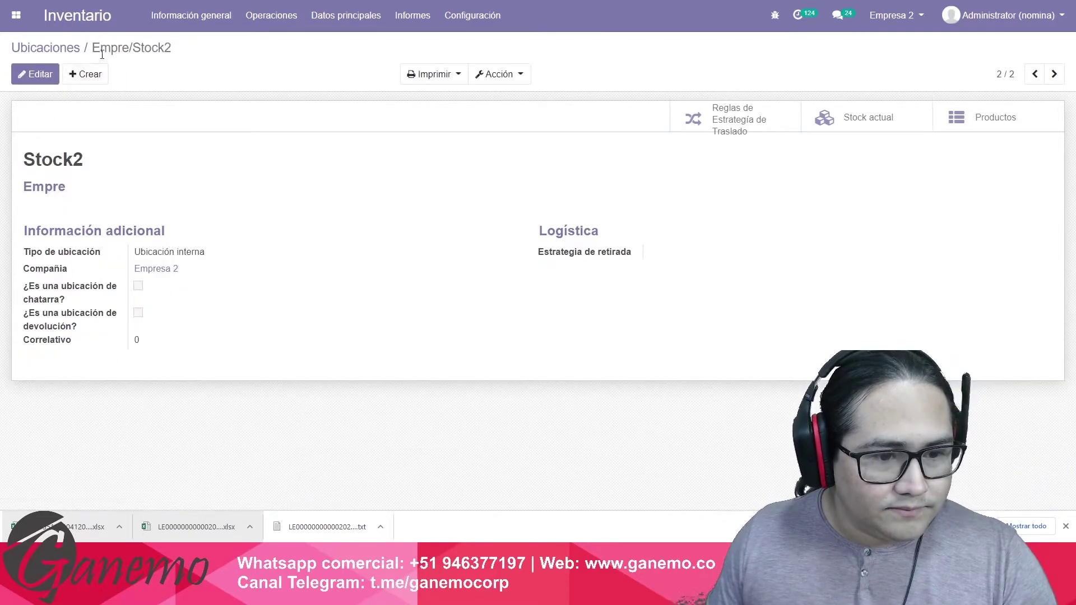
left_click(32, 48)
left_click(77, 15)
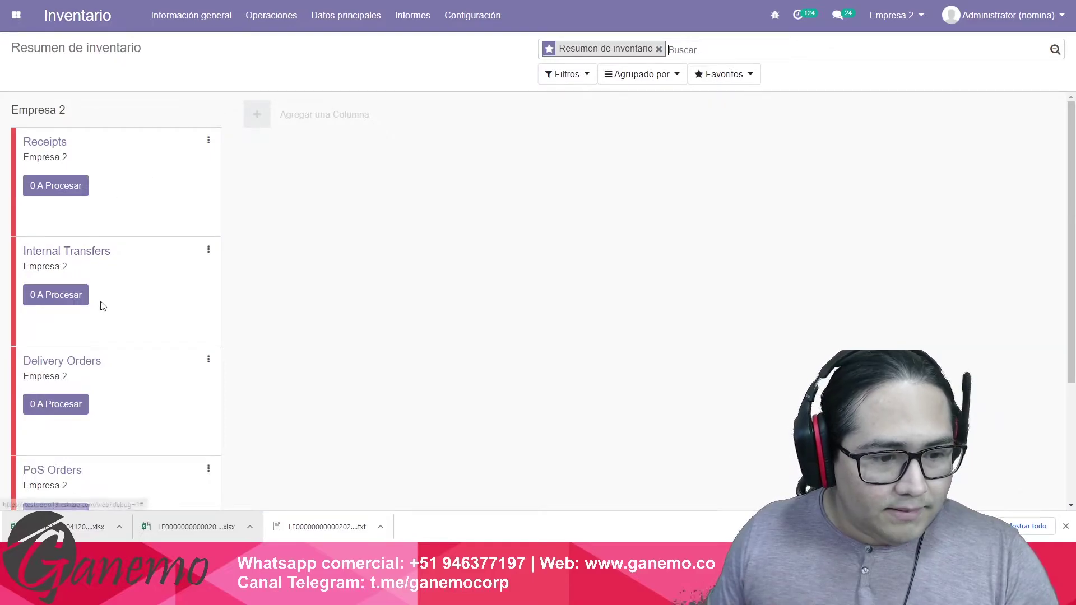
Search Apps for 'intern' to confirm Value internal movements is installed, then return to the home menu.
left_click(81, 251)
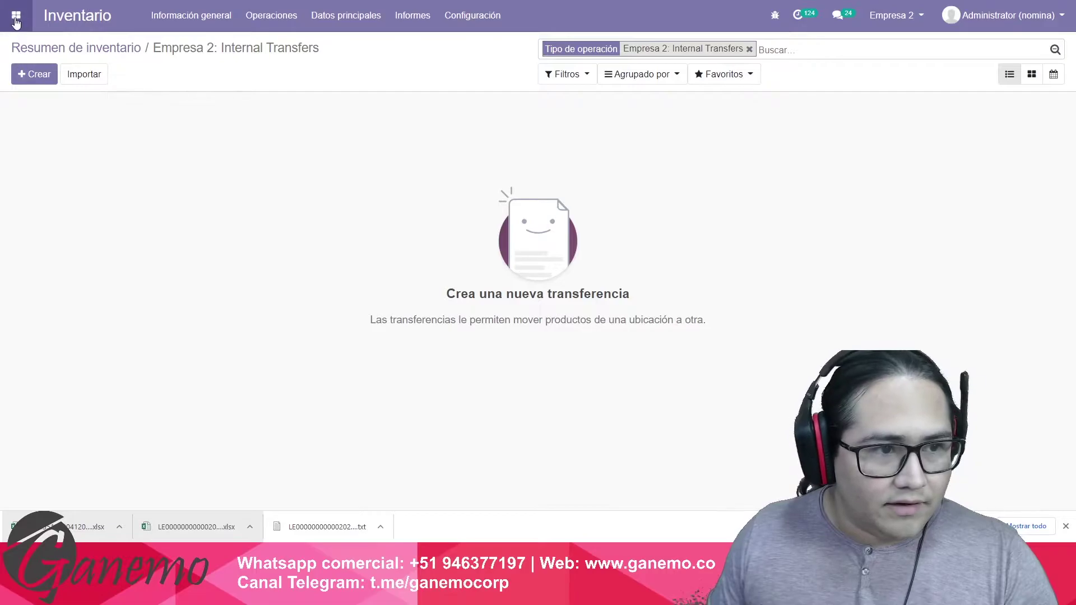
left_click(16, 15)
left_click(590, 453)
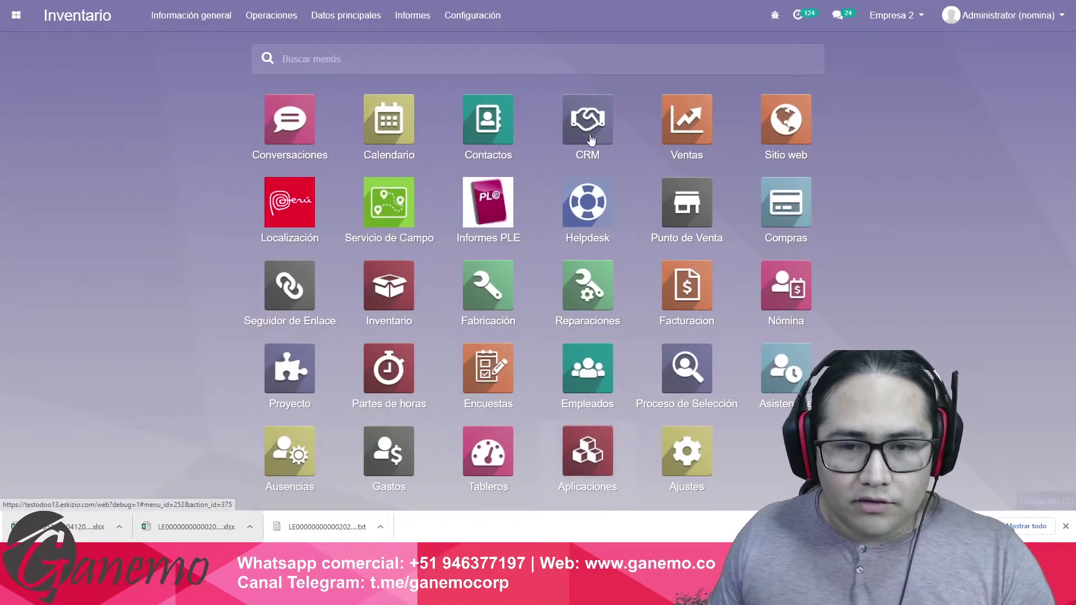
type("intern")
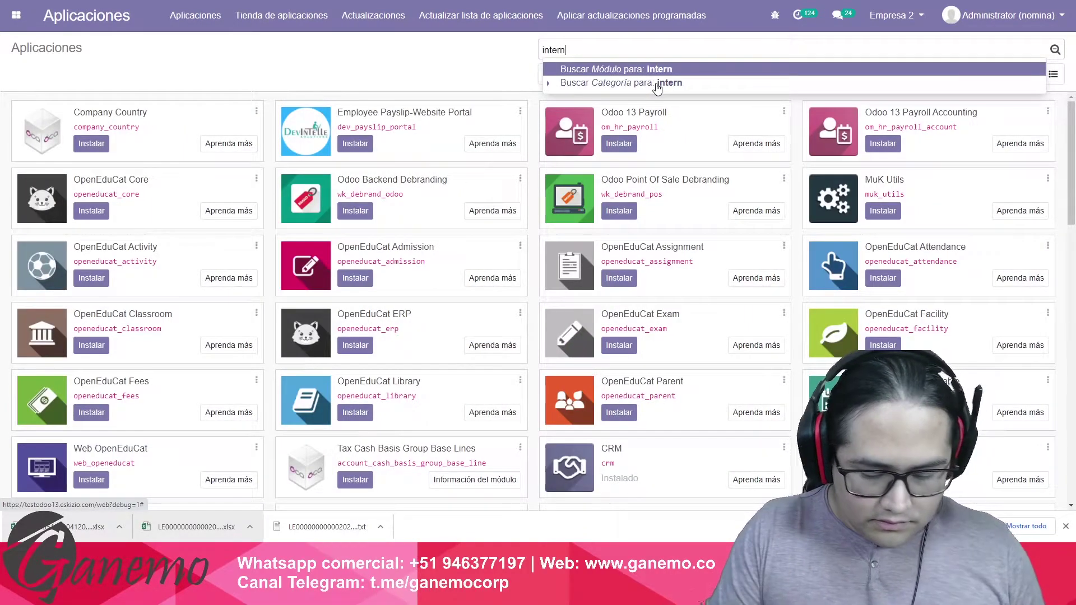
key("Return")
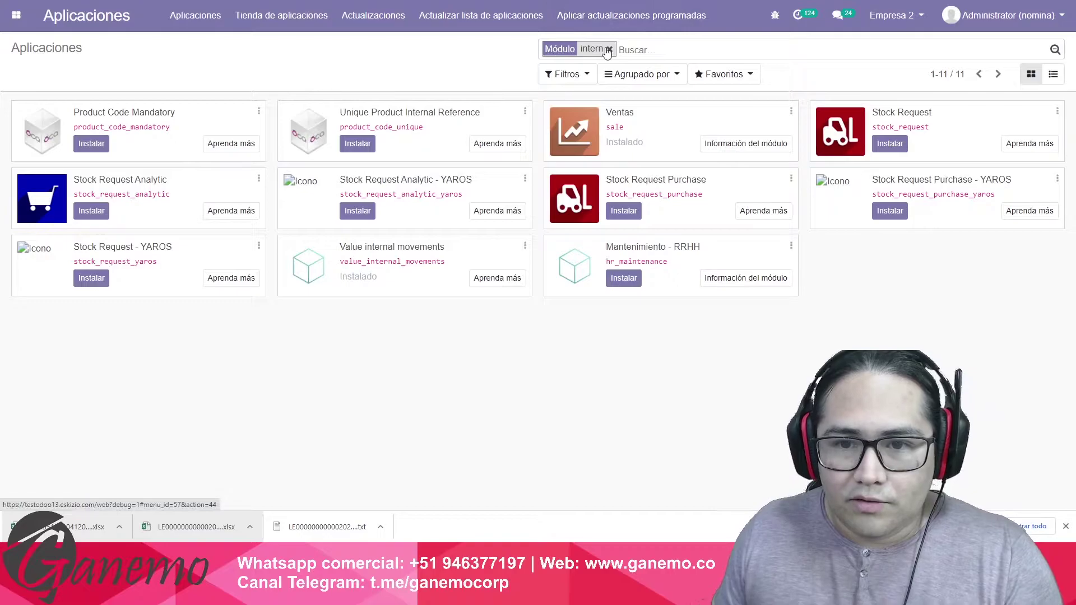
left_click(16, 15)
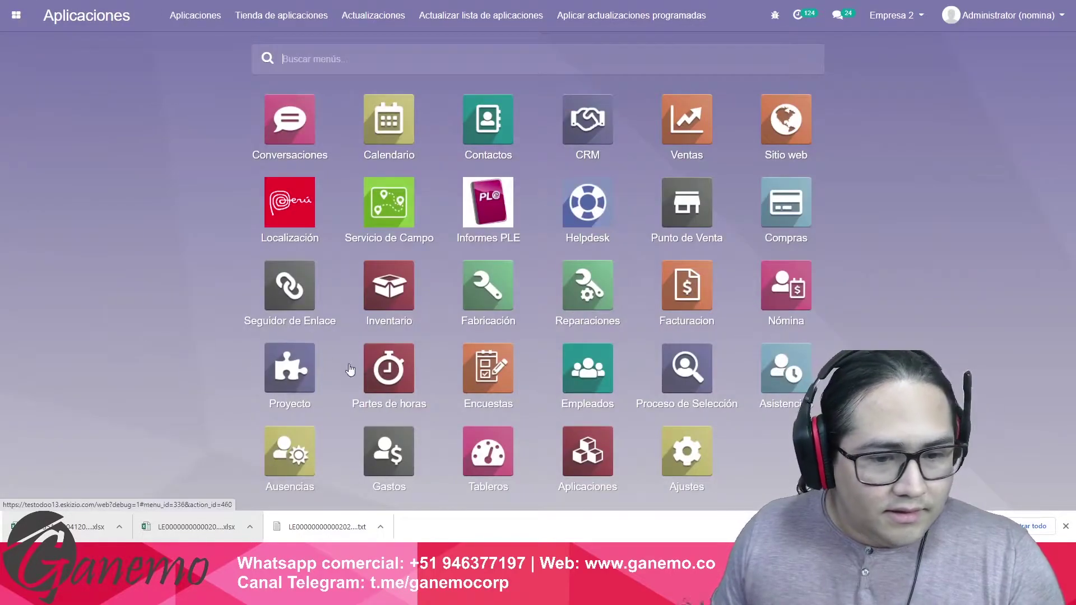
Start a new internal transfer in Inventario with destination Empre/Stock2.
left_click(389, 286)
left_click(83, 252)
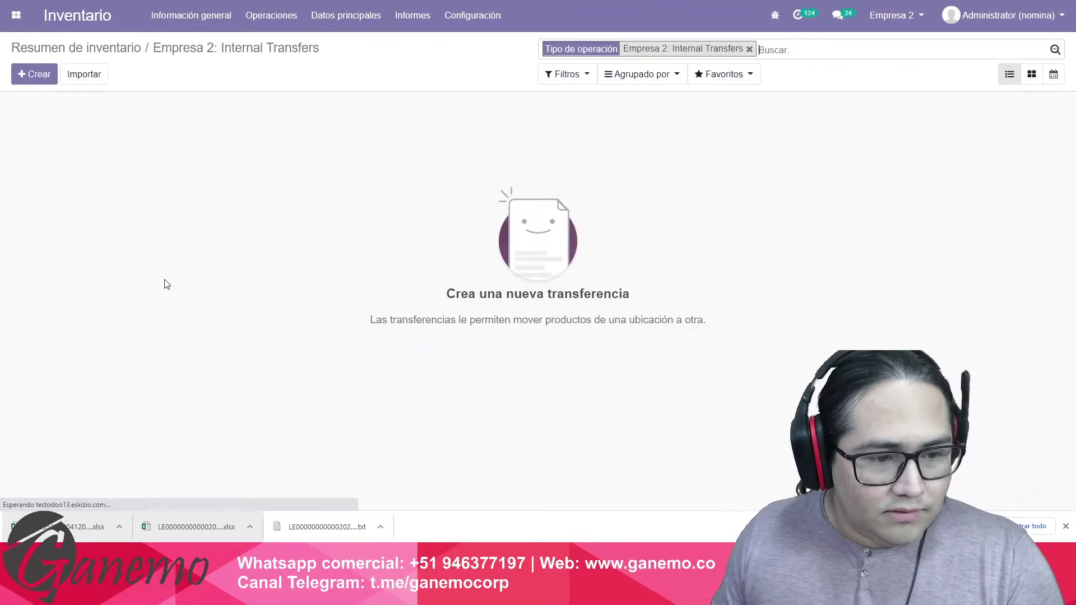
left_click(29, 76)
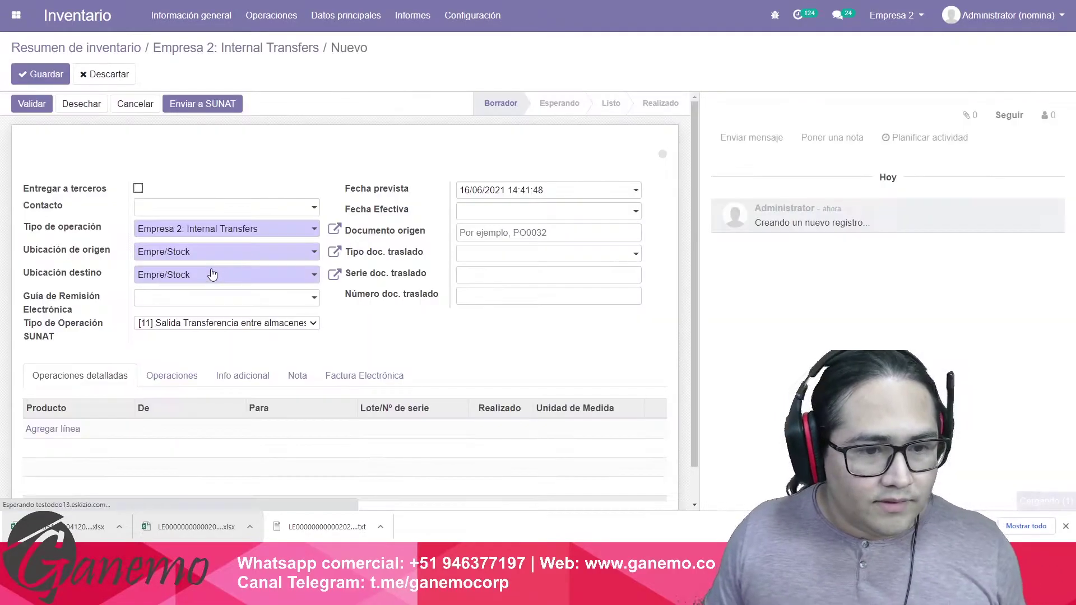
left_click(212, 275)
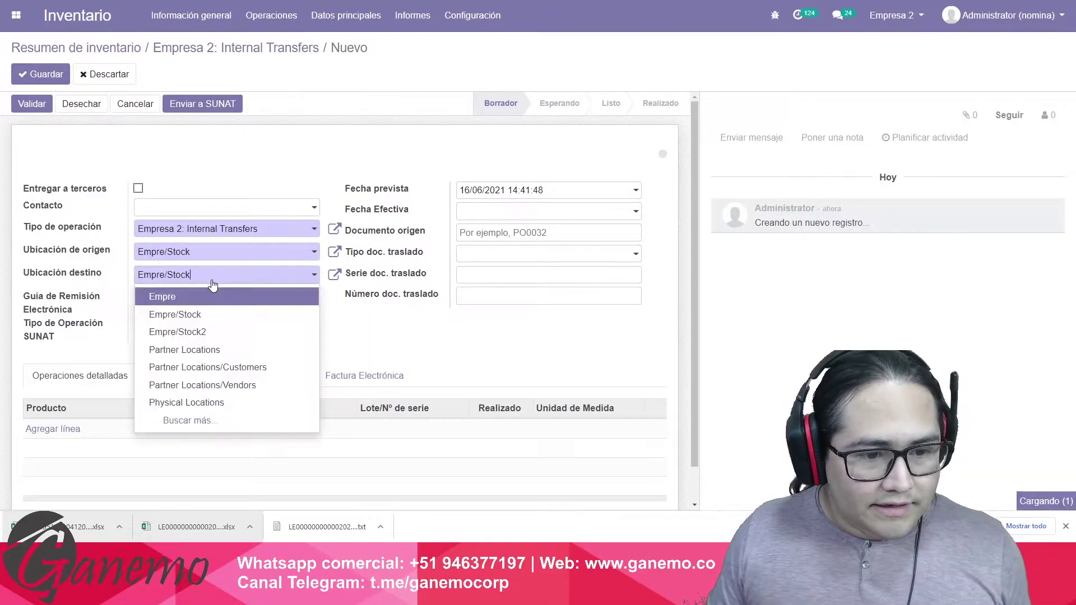
left_click(210, 332)
Add a line for Pijama Pepa Pig Rosa with 10 units done.
left_click(55, 429)
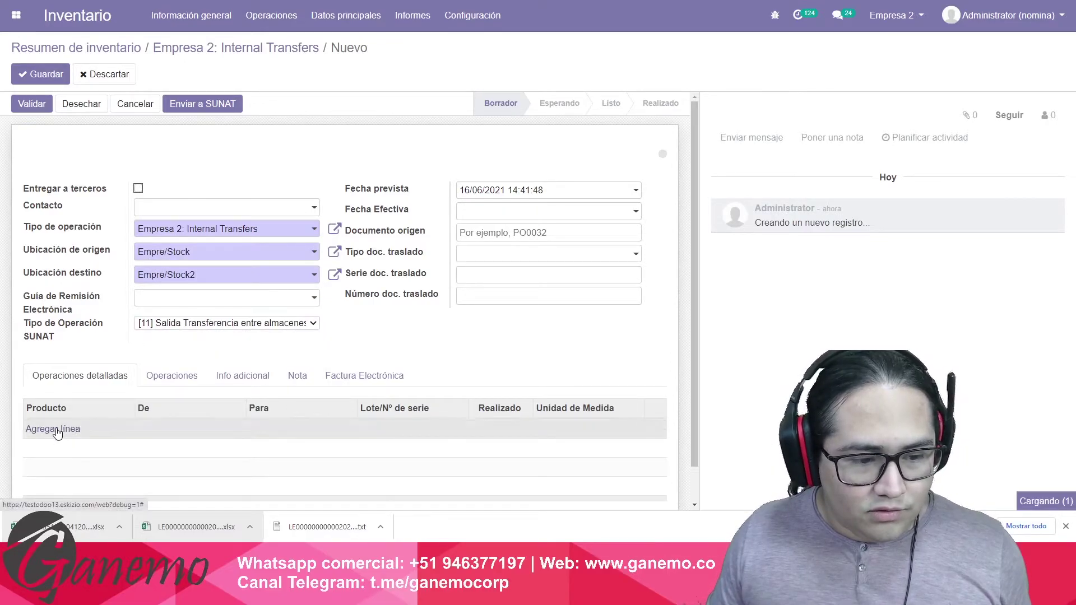
mouse_move(85, 347)
type("pij")
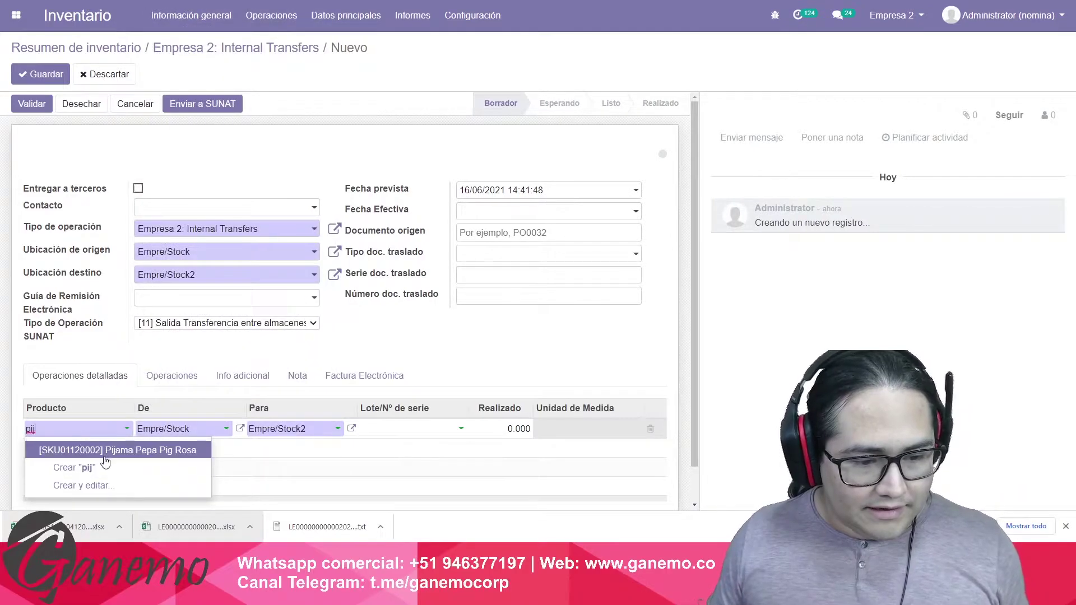
key("Tab")
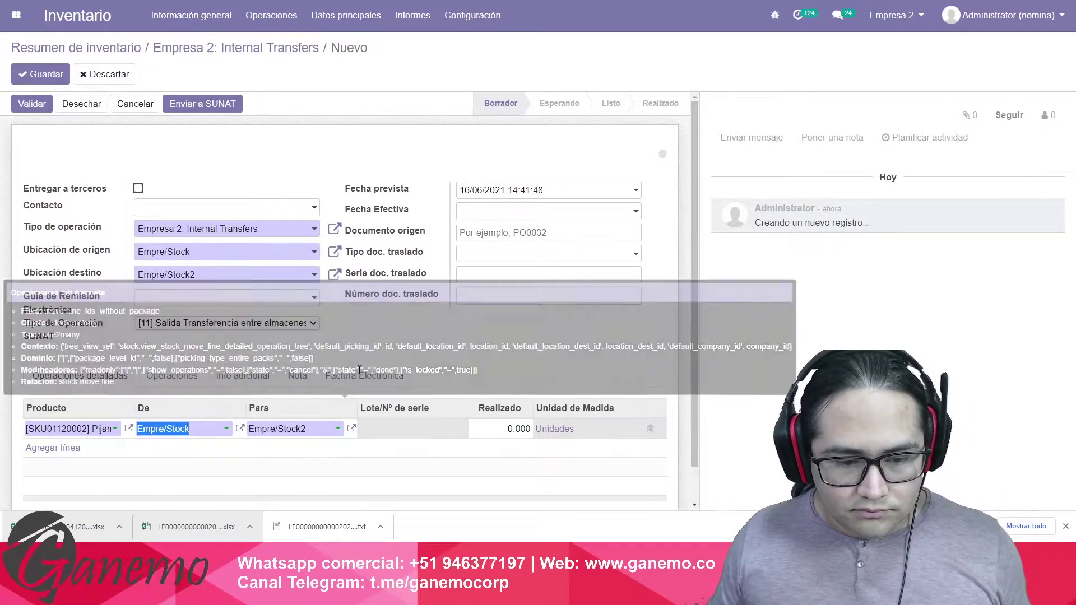
key("Tab")
key("Tab")
key("Tab")
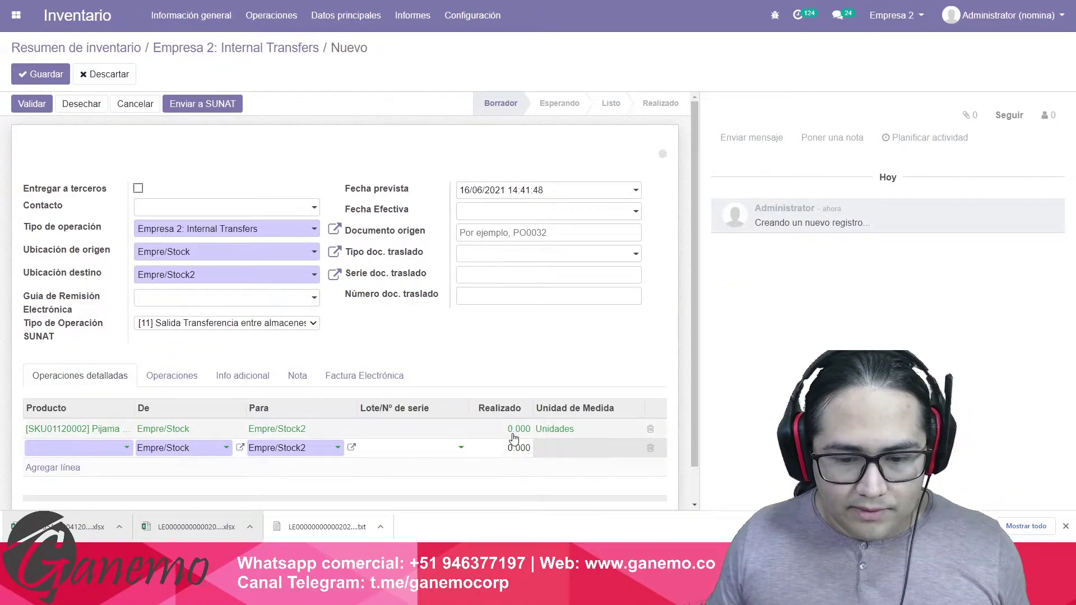
left_click(513, 429)
type("10")
key("Return")
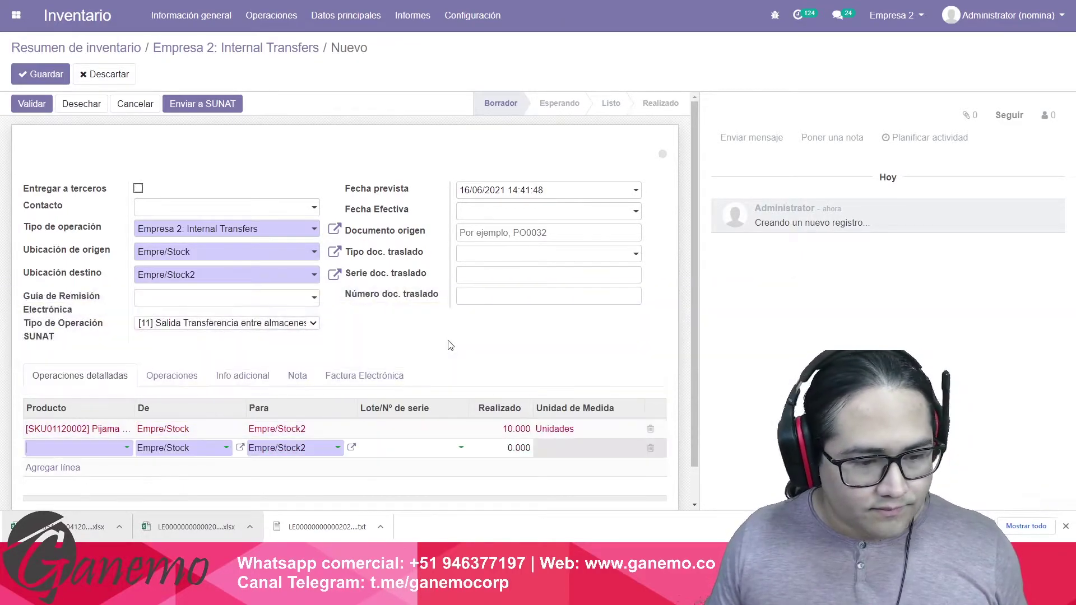
Add Entero Motociclista Carrera with 10 units done and save the transfer.
type("moto")
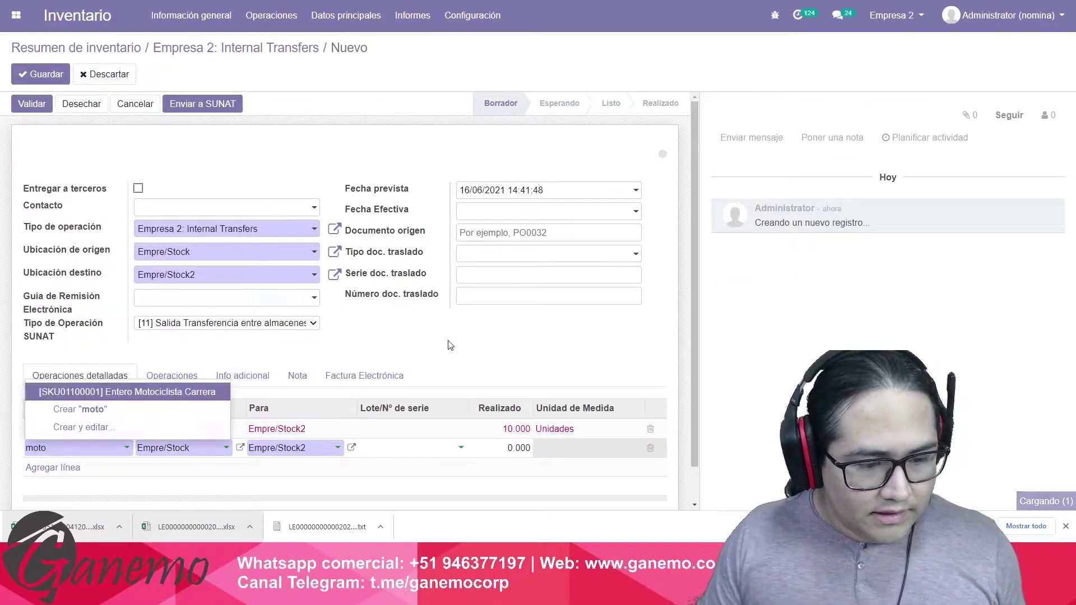
key("Tab")
key("Tab")
key("Tab")
type("10")
key("Return")
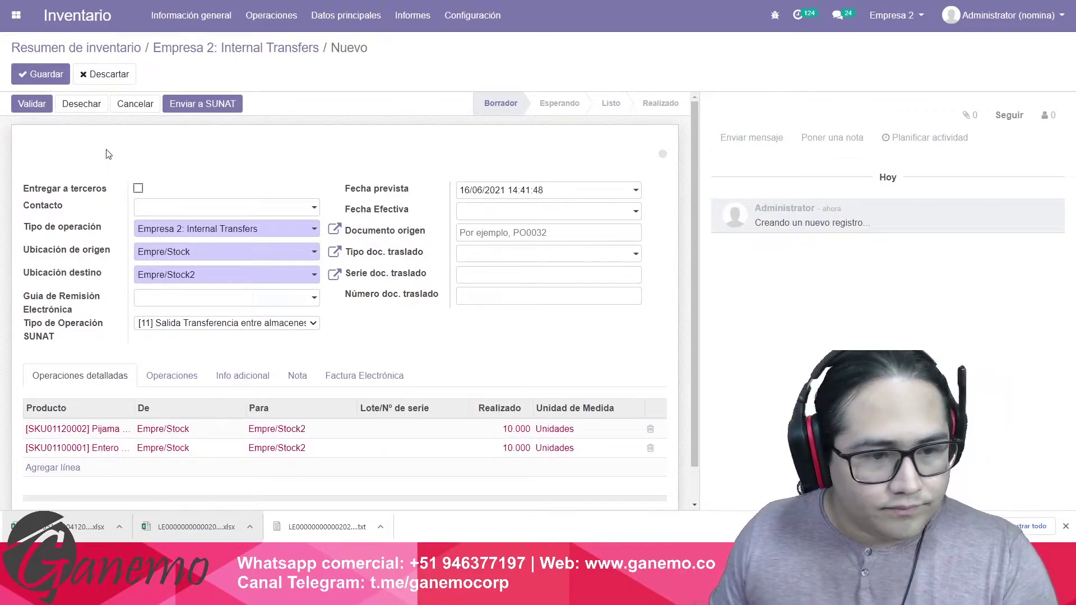
left_click(43, 76)
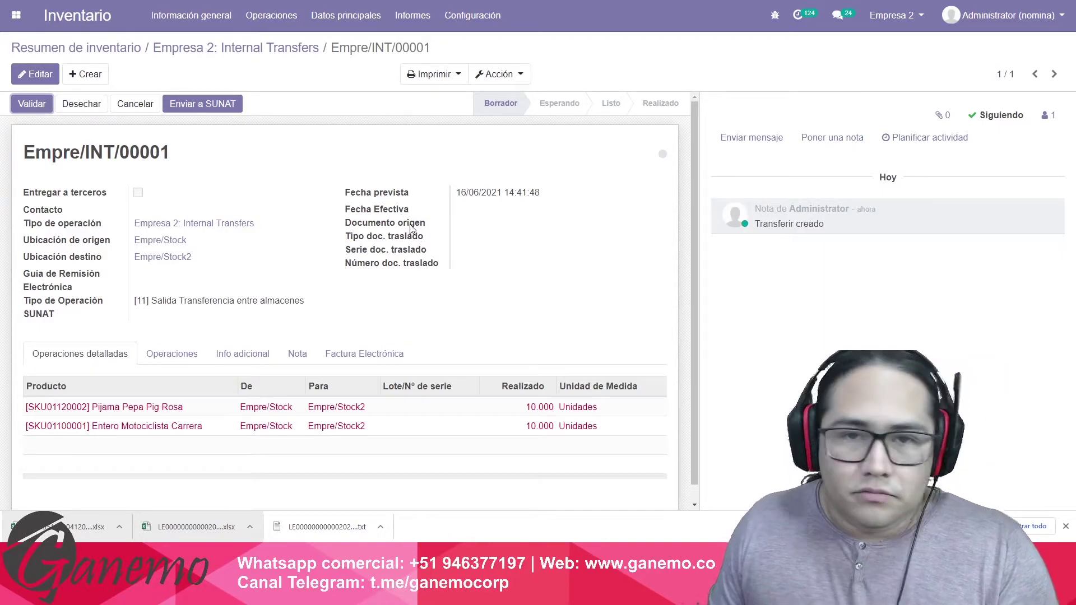
Check that draft Empre/INT/00001 has SUNAT type [11] Salida Transferencia entre almacenes, then switch windows.
left_click_drag(177, 305, 288, 306)
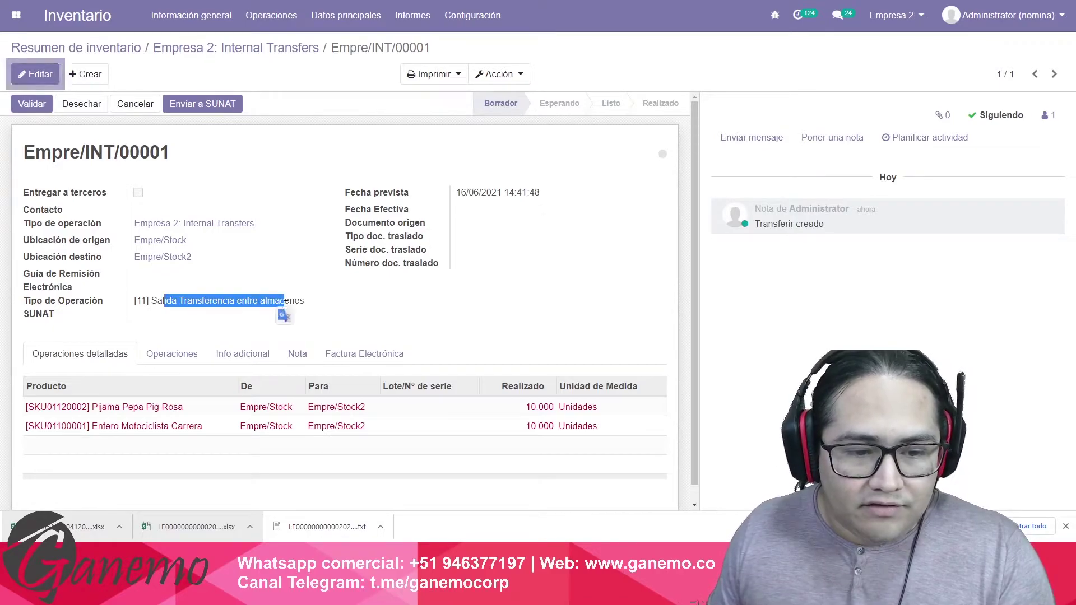
left_click(287, 305)
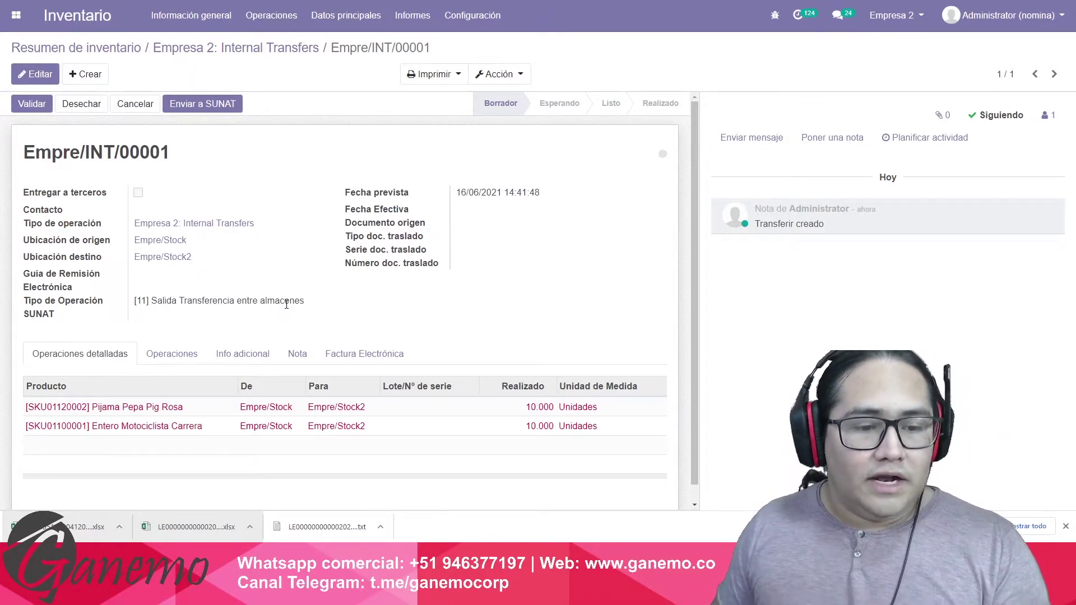
left_click_drag(137, 305, 284, 306)
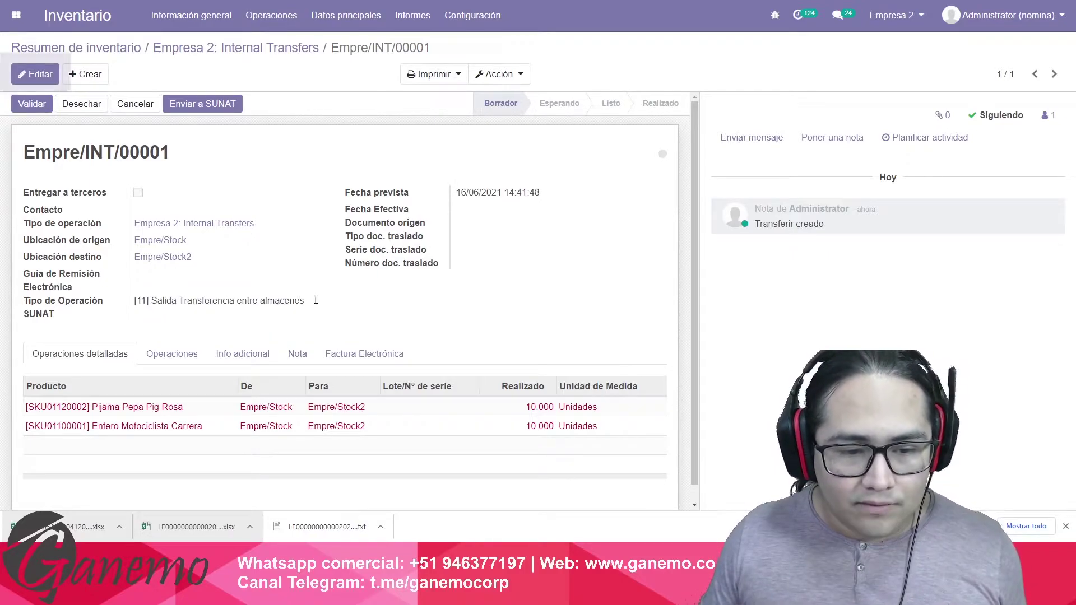
key("alt+Tab")
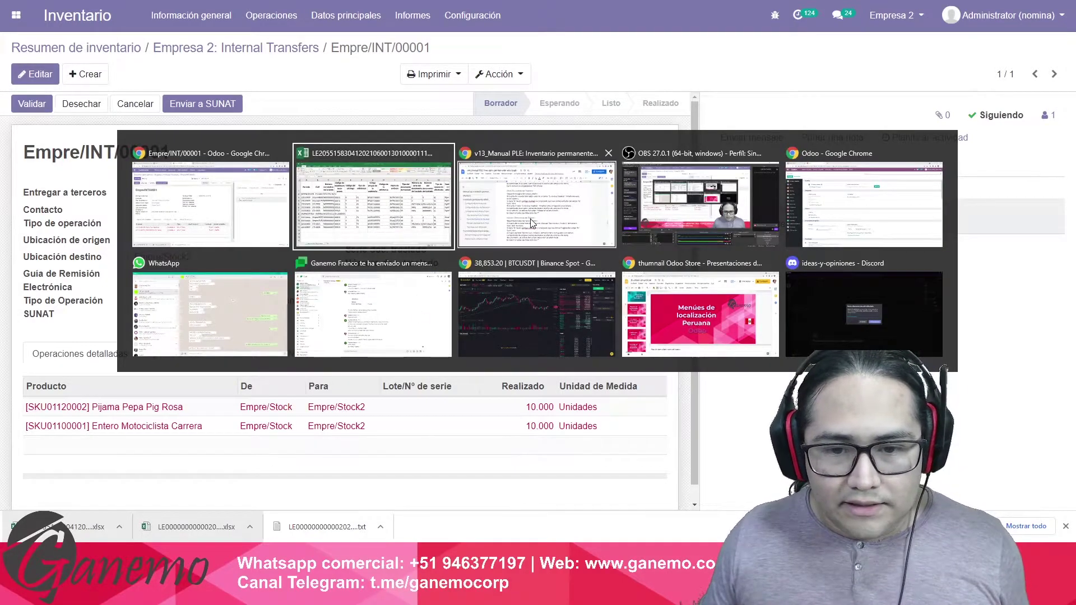
left_click(536, 219)
scroll(557, 295, "down", 1)
scroll(558, 300, "up", 15)
scroll(562, 309, "up", 5)
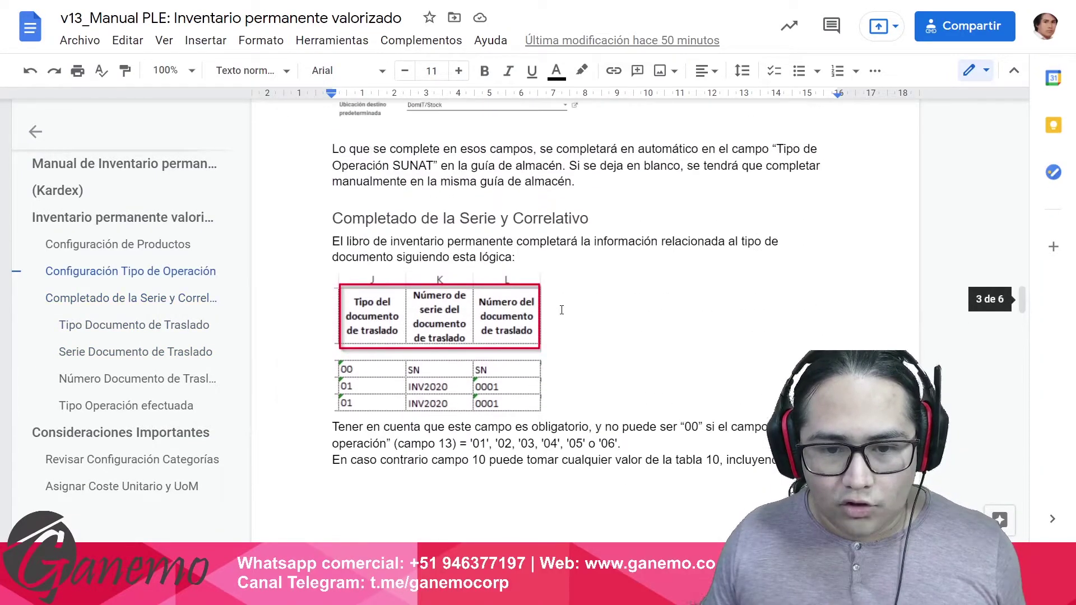
scroll(566, 319, "down", 3)
left_click(491, 349)
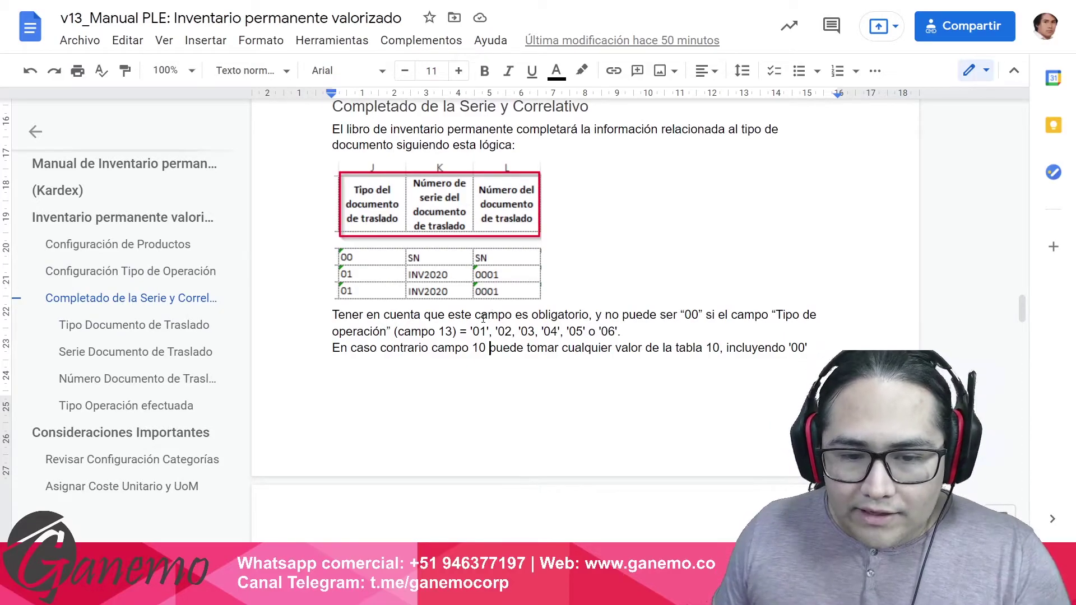
left_click_drag(643, 316, 707, 316)
left_click(709, 312)
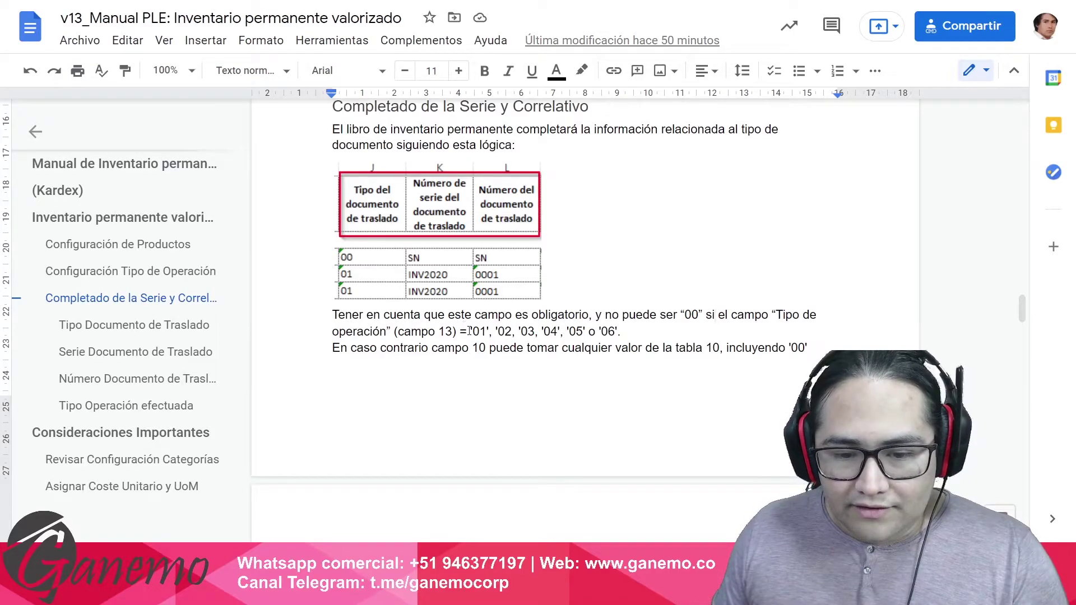
left_click_drag(479, 332, 522, 332)
left_click_drag(554, 334, 455, 341)
left_click(591, 331)
key("alt+Tab")
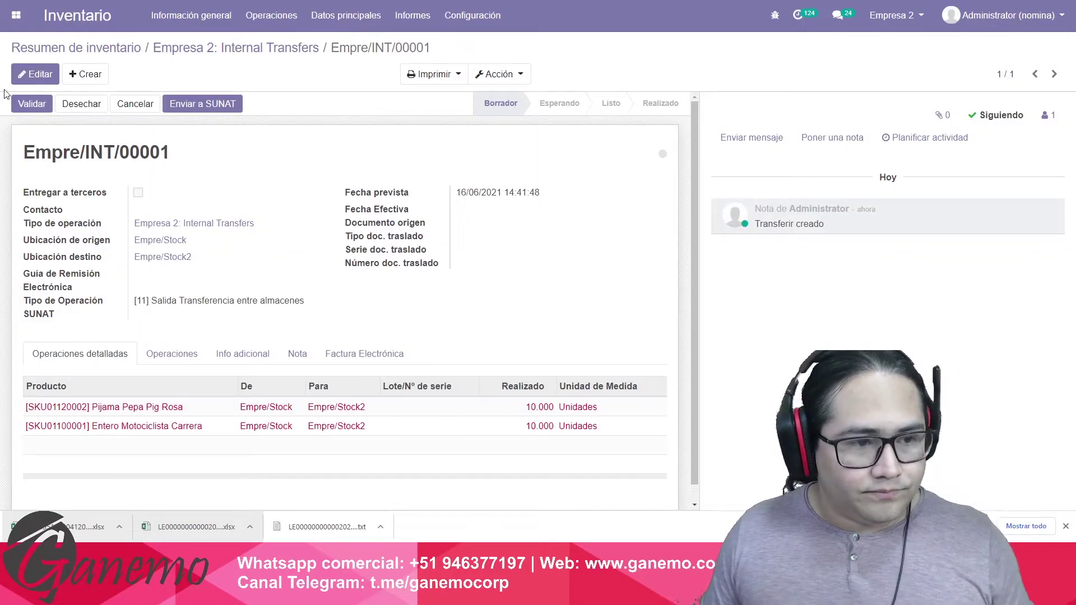
Keep SUNAT type [11] on Empre/INT/00001, save it, and validate the transfer.
left_click(35, 74)
left_click(188, 327)
scroll(203, 123, "down", 1)
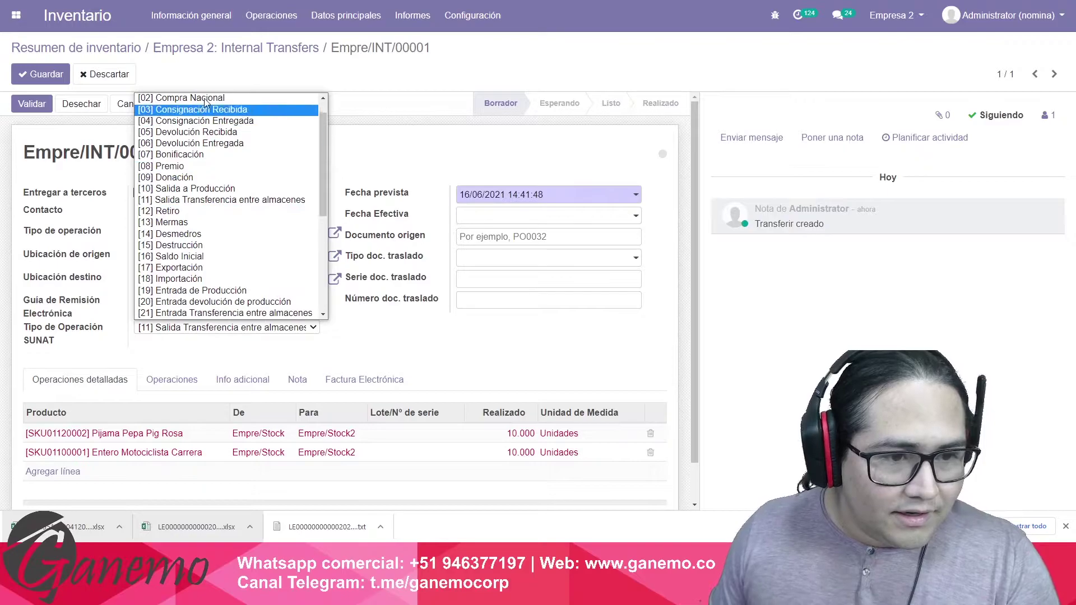
scroll(203, 115, "up", 1)
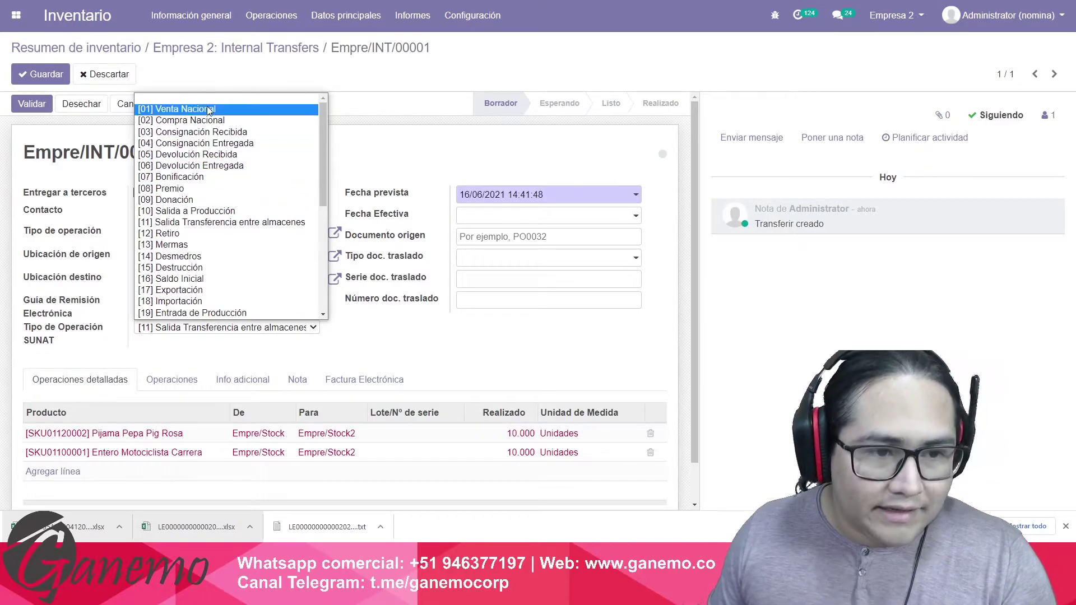
left_click(359, 336)
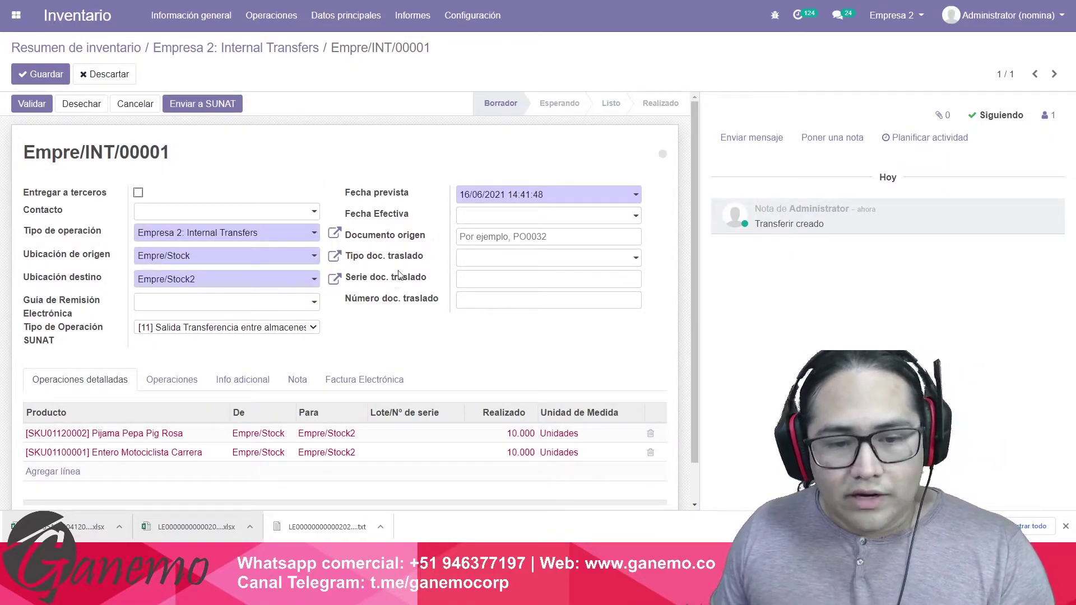
left_click(48, 75)
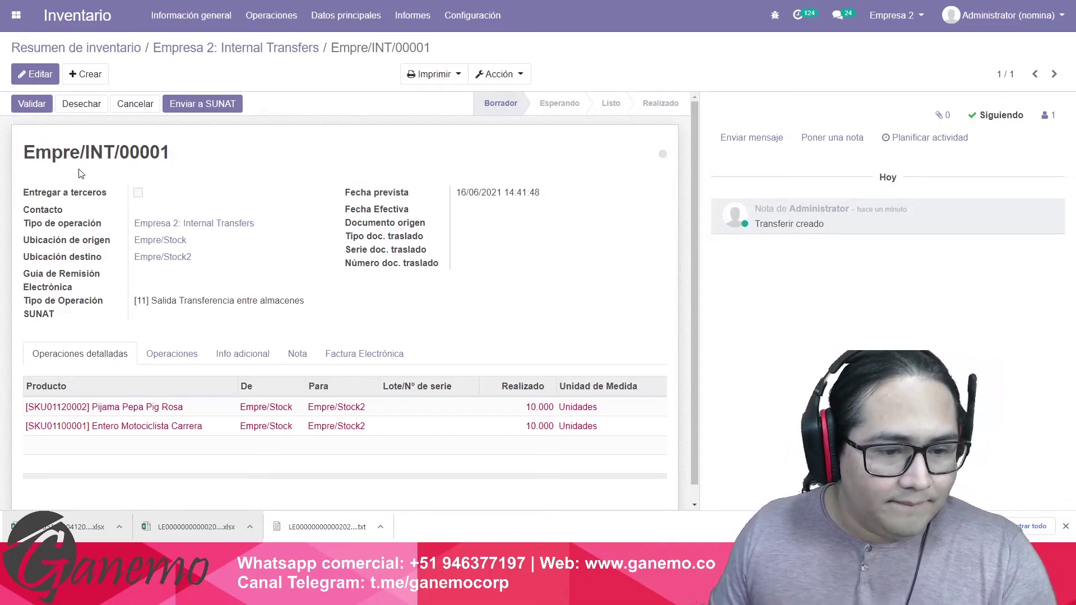
left_click(29, 106)
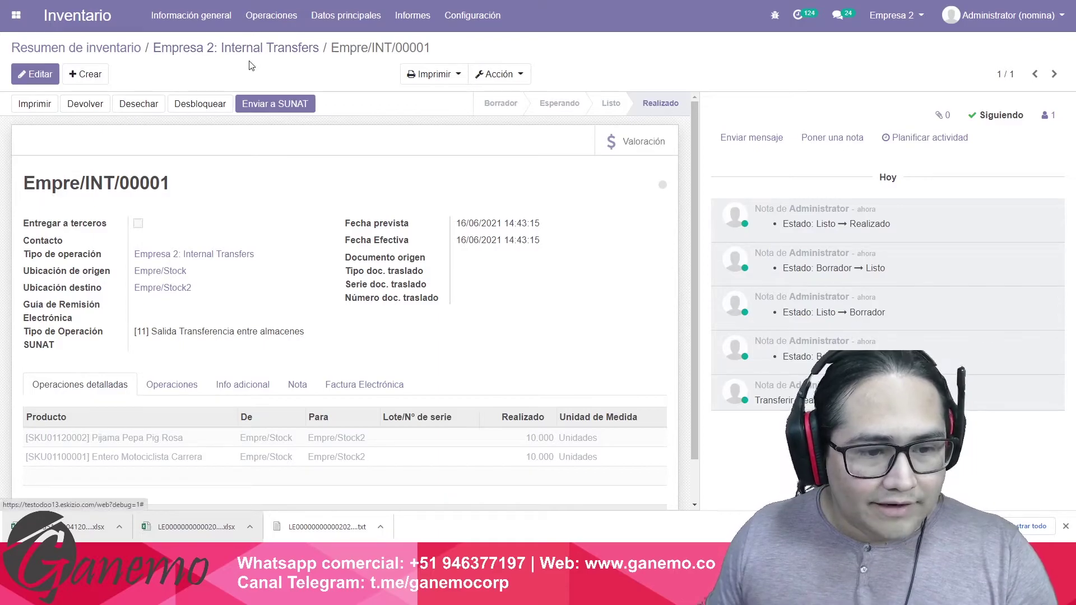
Delete the existing 01/06/2021 Inventario Permanente Valorizado report in Informes PLE.
left_click(118, 50)
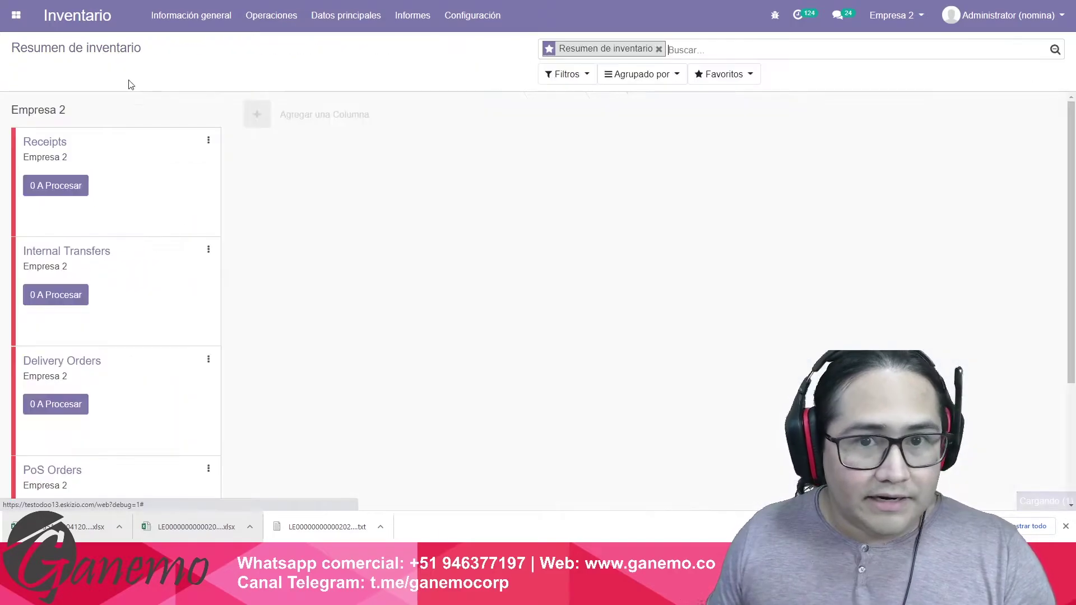
left_click(16, 16)
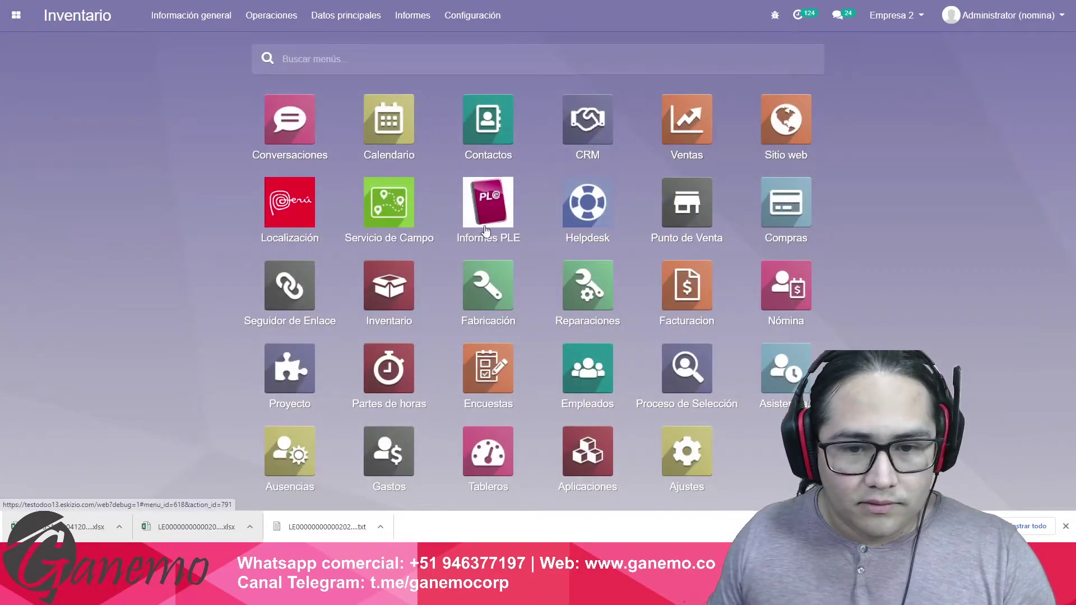
left_click(486, 205)
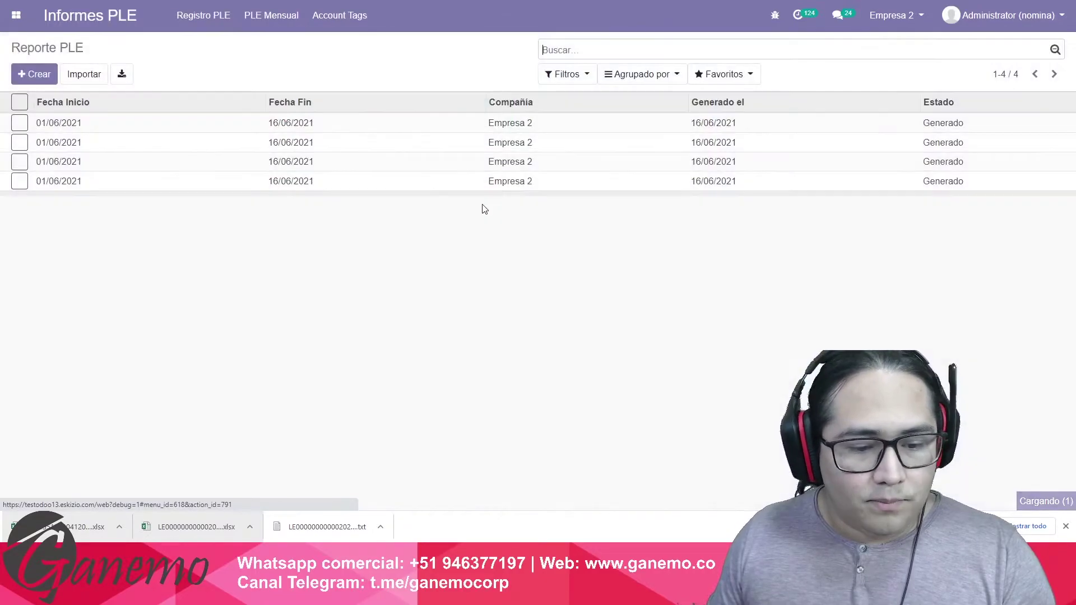
left_click(271, 15)
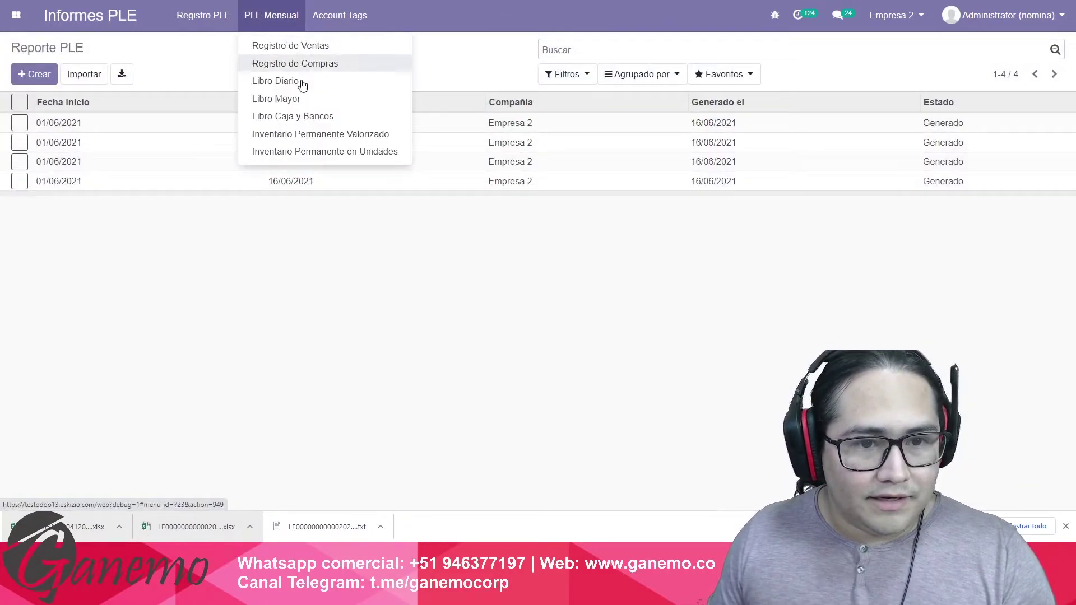
left_click(304, 138)
left_click(238, 124)
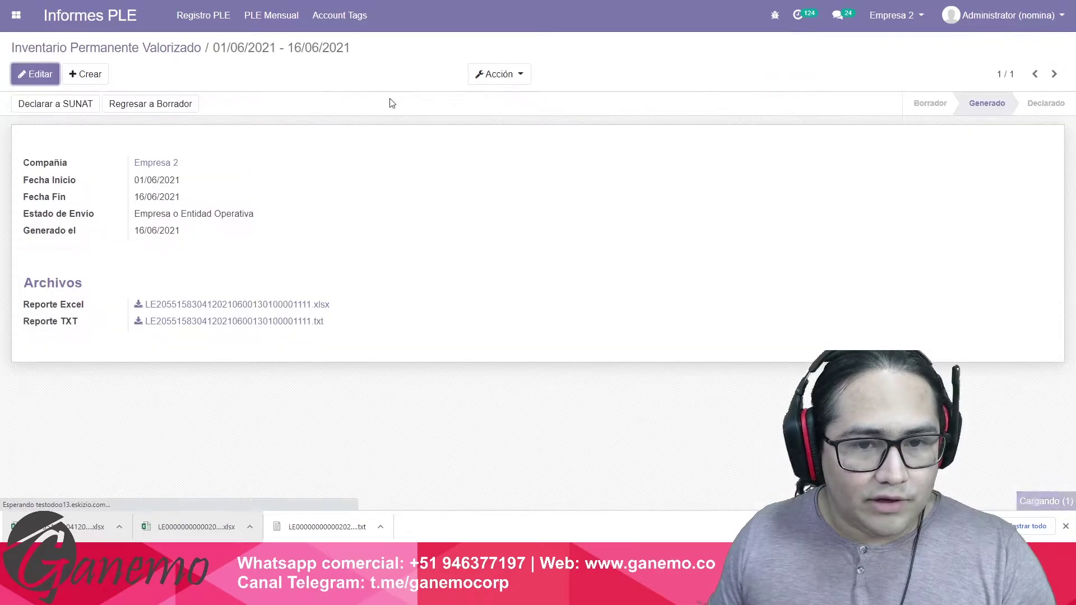
left_click(479, 76)
left_click(502, 101)
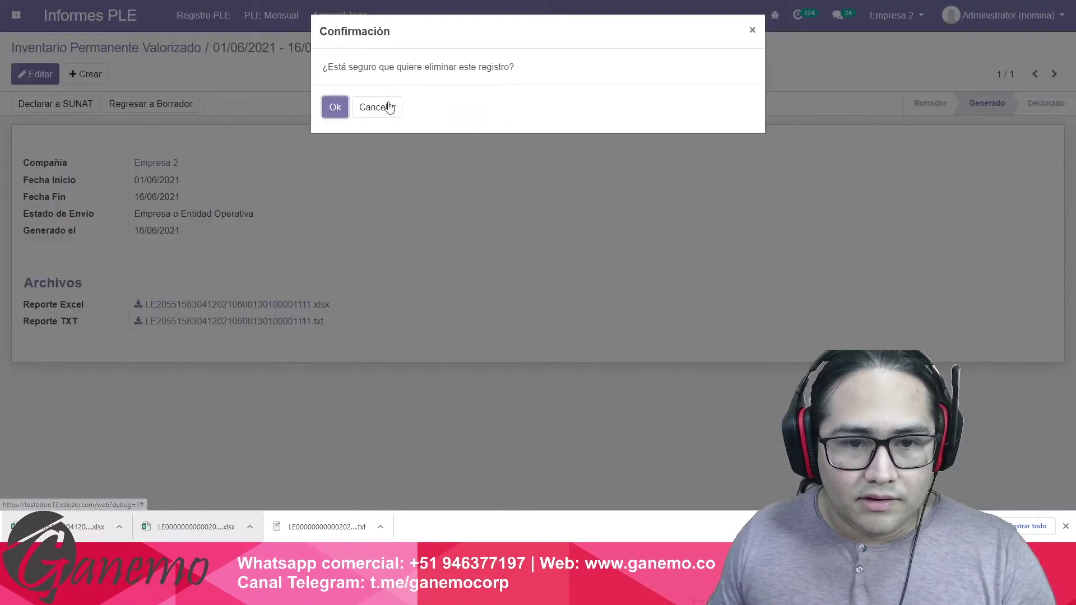
left_click(336, 106)
Generate a new report for 01/06/2021–16/06/2021, status Empresa o Entidad Operativa, and download its Excel.
left_click(35, 74)
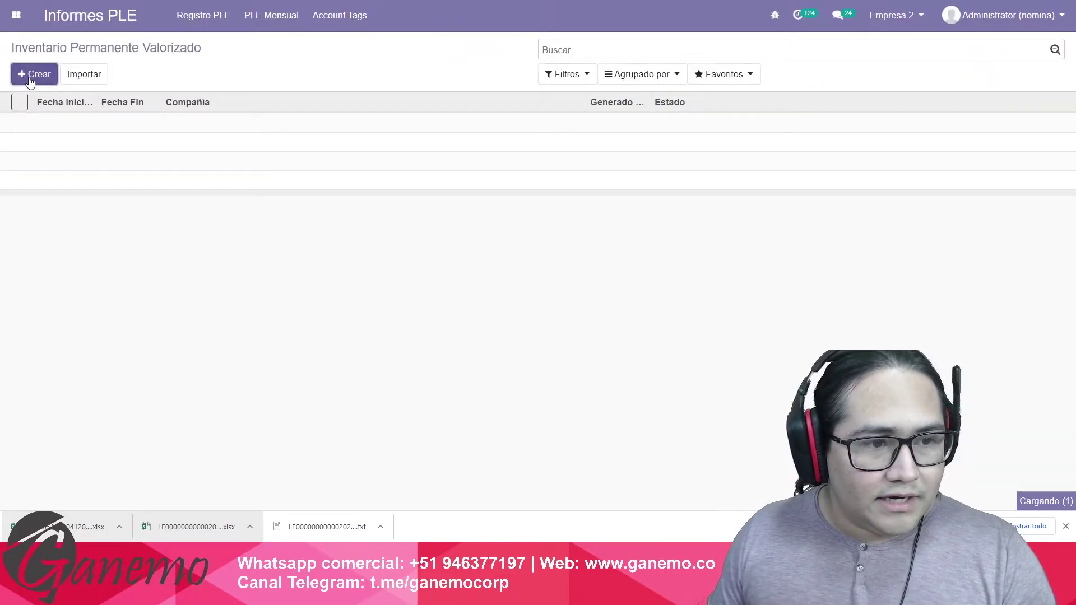
left_click(178, 194)
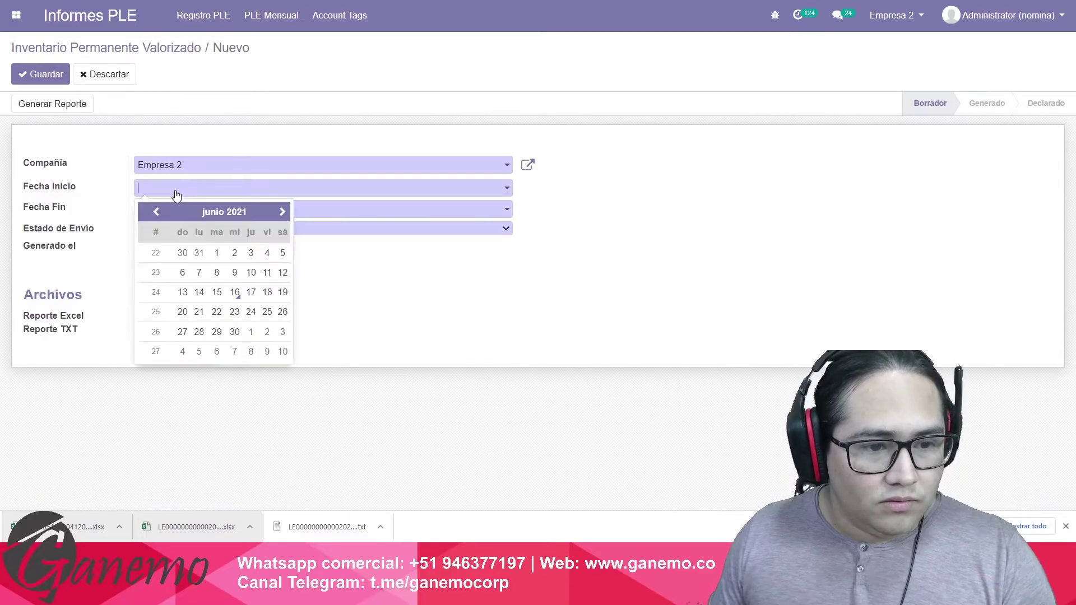
left_click(218, 255)
left_click(240, 210)
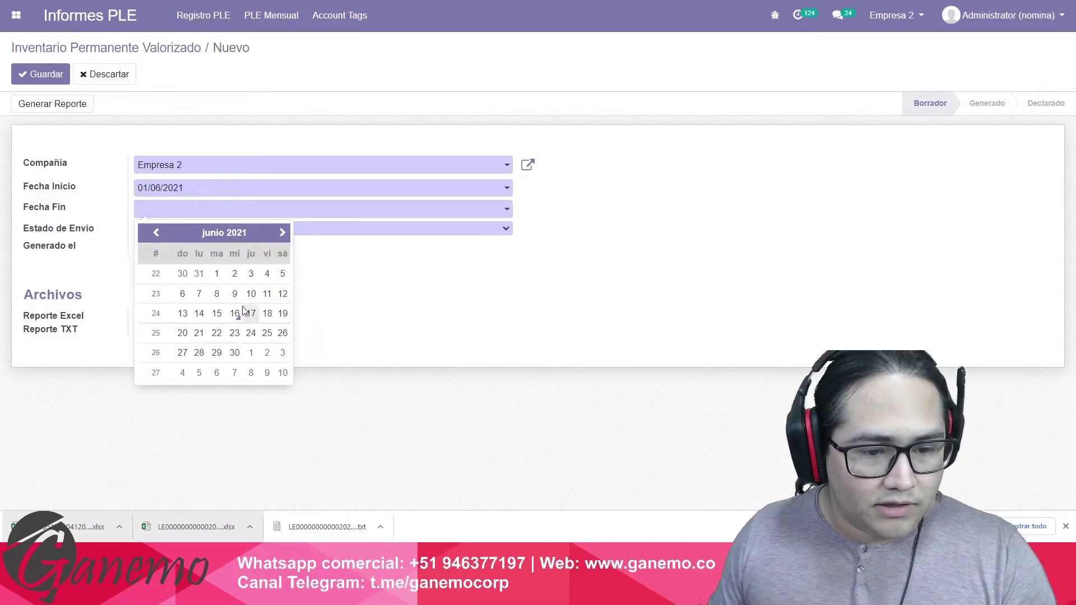
left_click(235, 294)
left_click(226, 228)
left_click(232, 253)
left_click(79, 109)
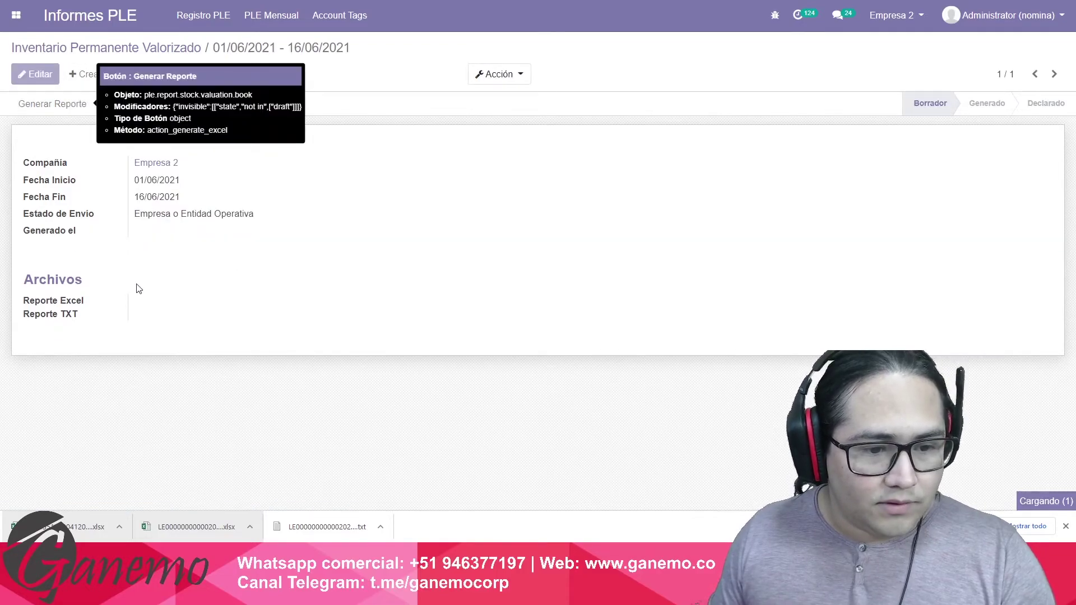
left_click(212, 304)
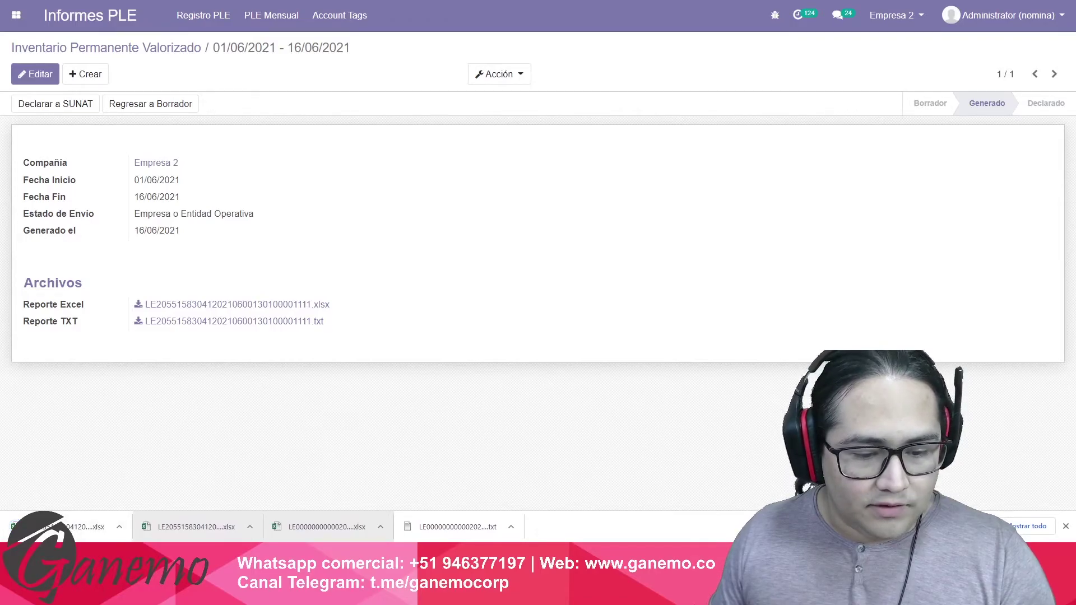
Close the old workbook without saving and open the downloaded report with editing enabled.
key("alt+F4")
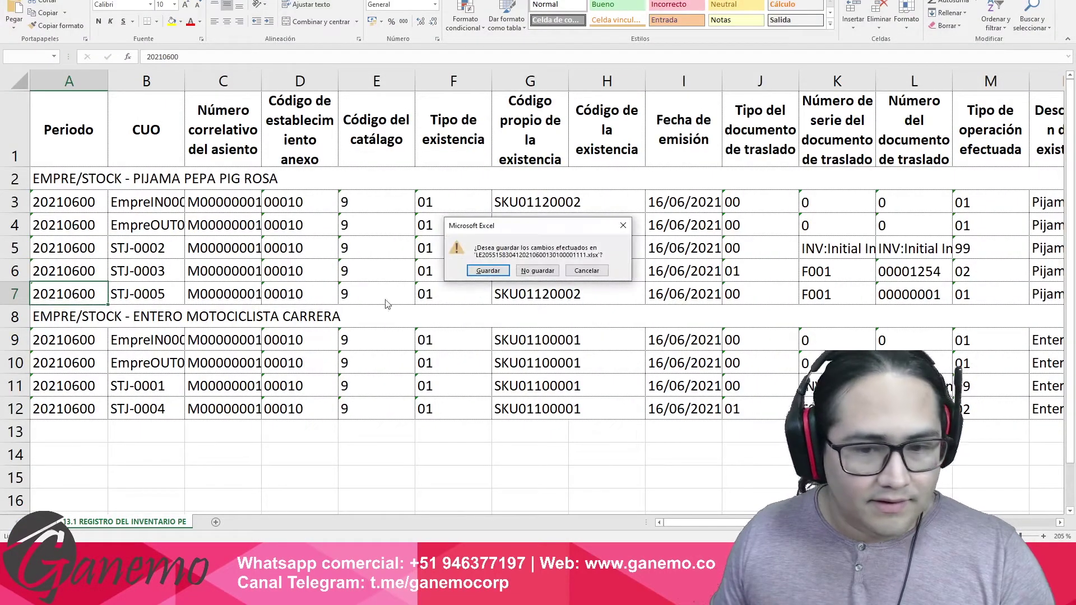
key("n")
left_click(74, 530)
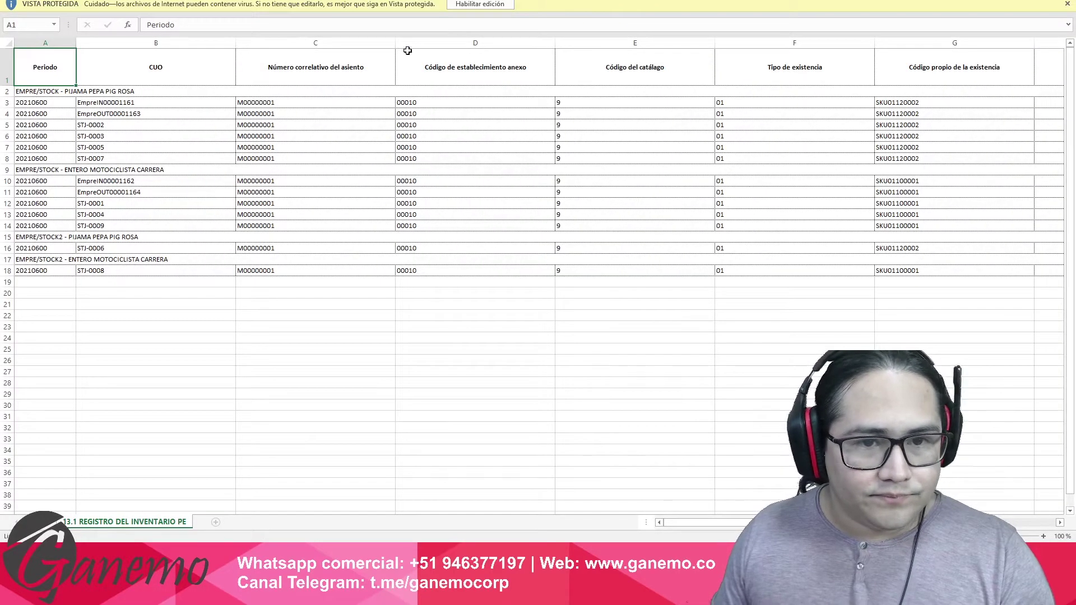
left_click(480, 5)
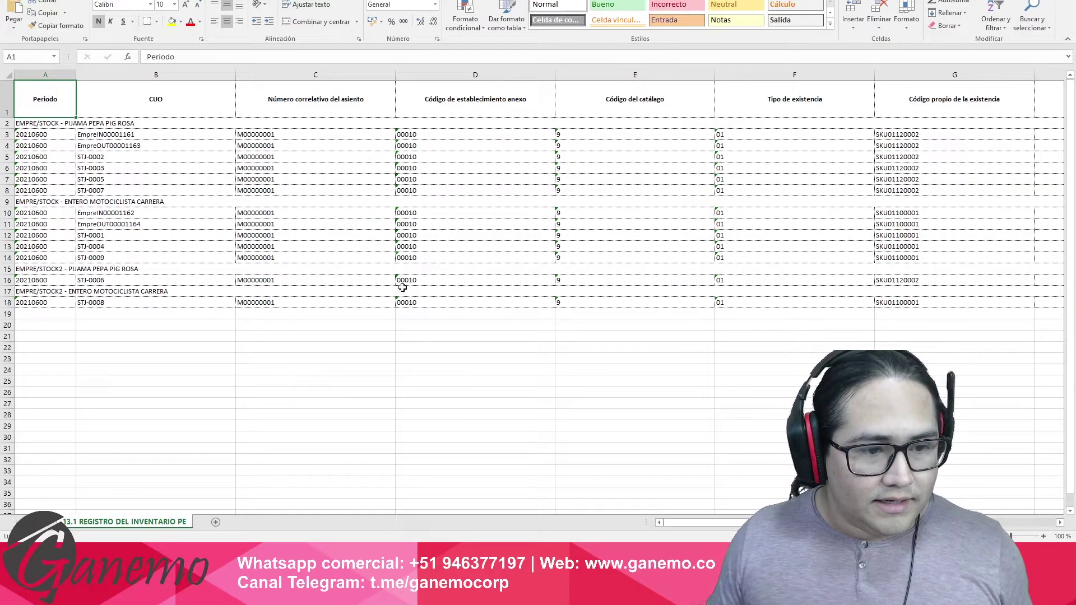
Set all columns to one narrower width and wrap the row 1 header text.
scroll(435, 311, "up", 1, "ctrl")
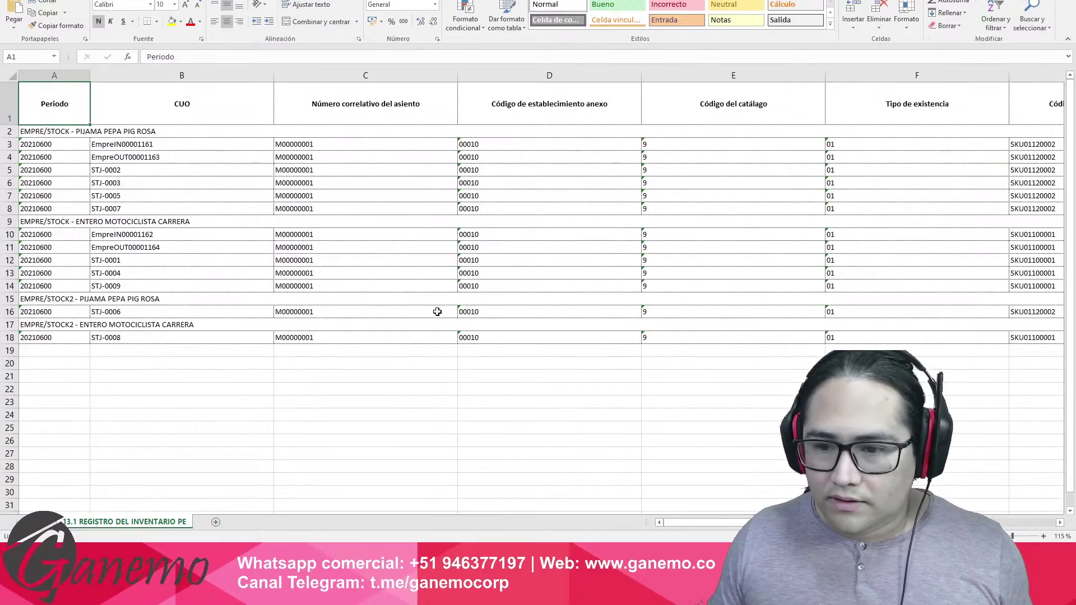
left_click(182, 75)
left_click(9, 77)
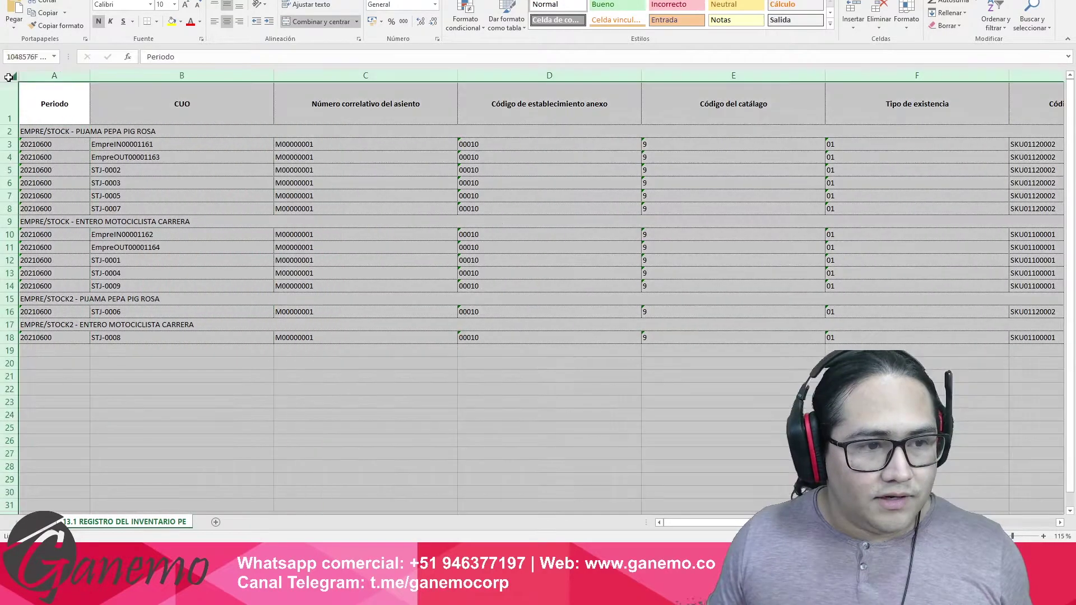
left_click_drag(89, 75, 71, 84)
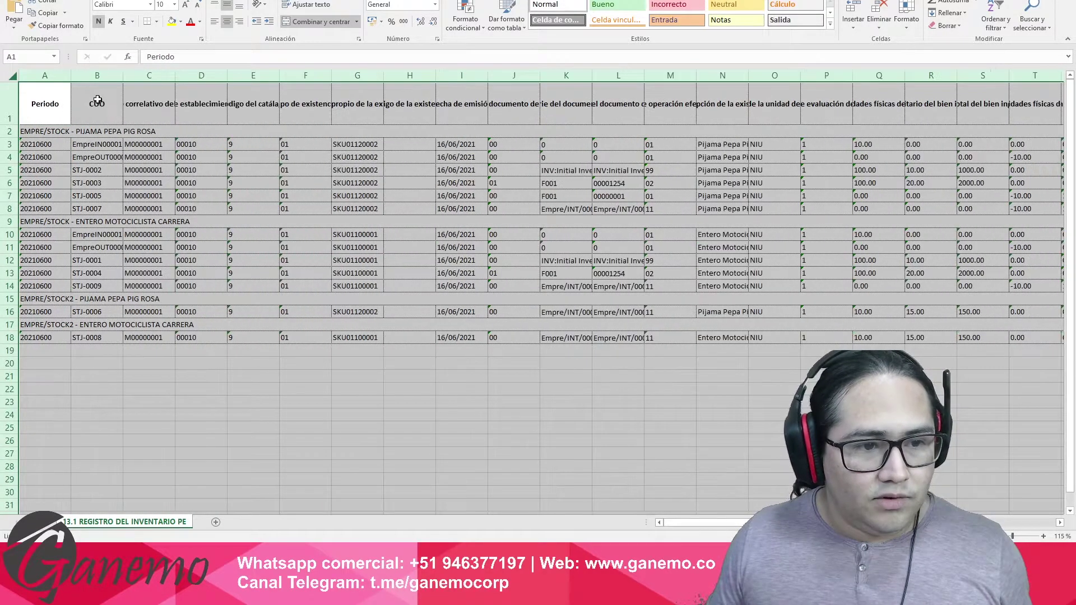
left_click(95, 98)
key("ctrl+shift+Right")
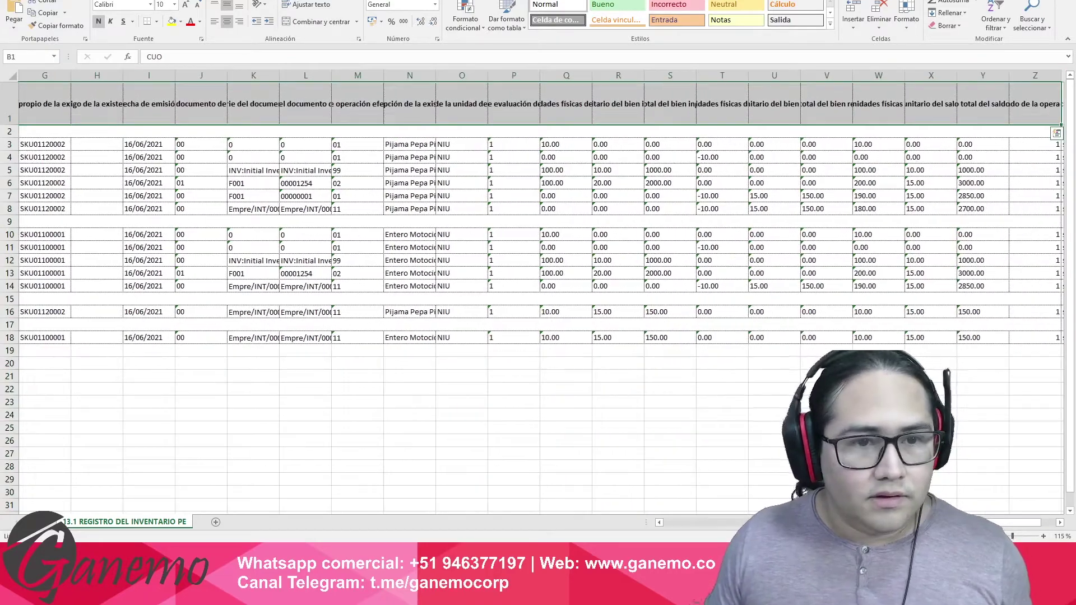
left_click(309, 4)
Inspect the entry numbers in C11 and C7 and the transfer document type in J8.
left_click(135, 251)
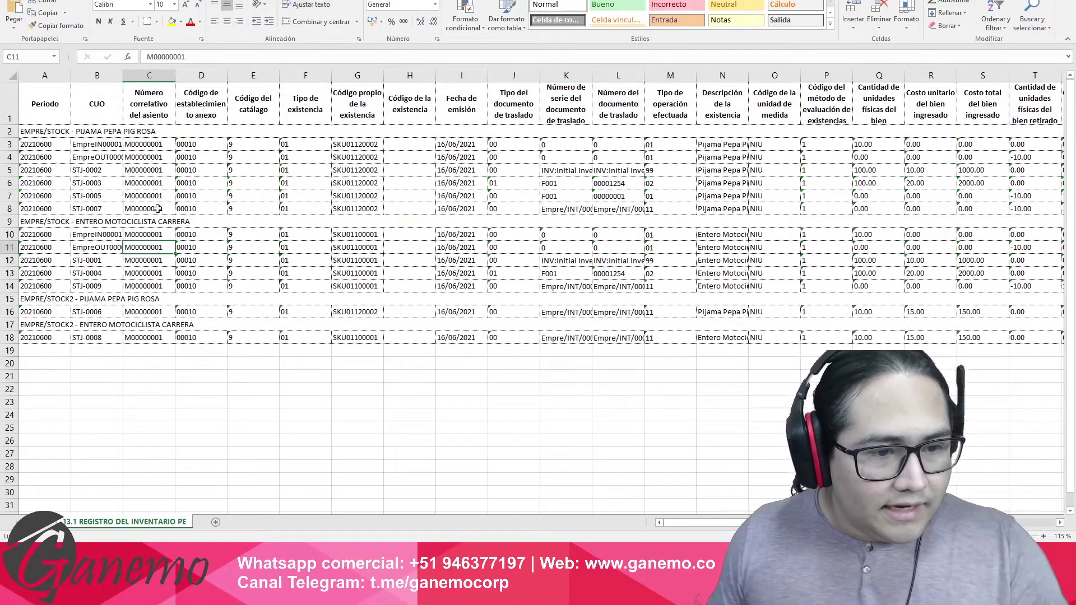
left_click(139, 198)
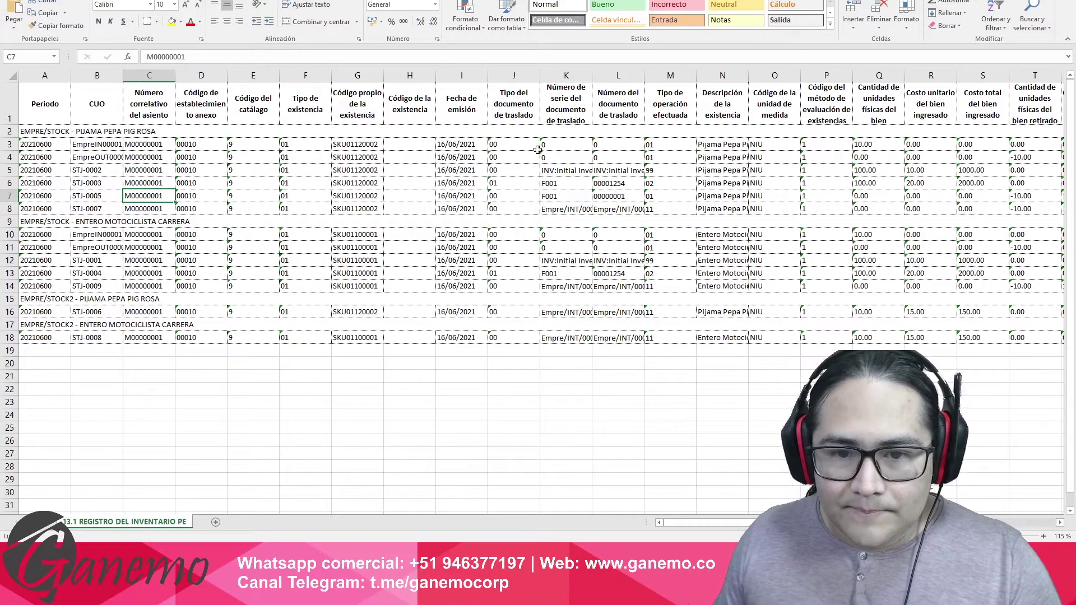
left_click(510, 211)
left_click(283, 226)
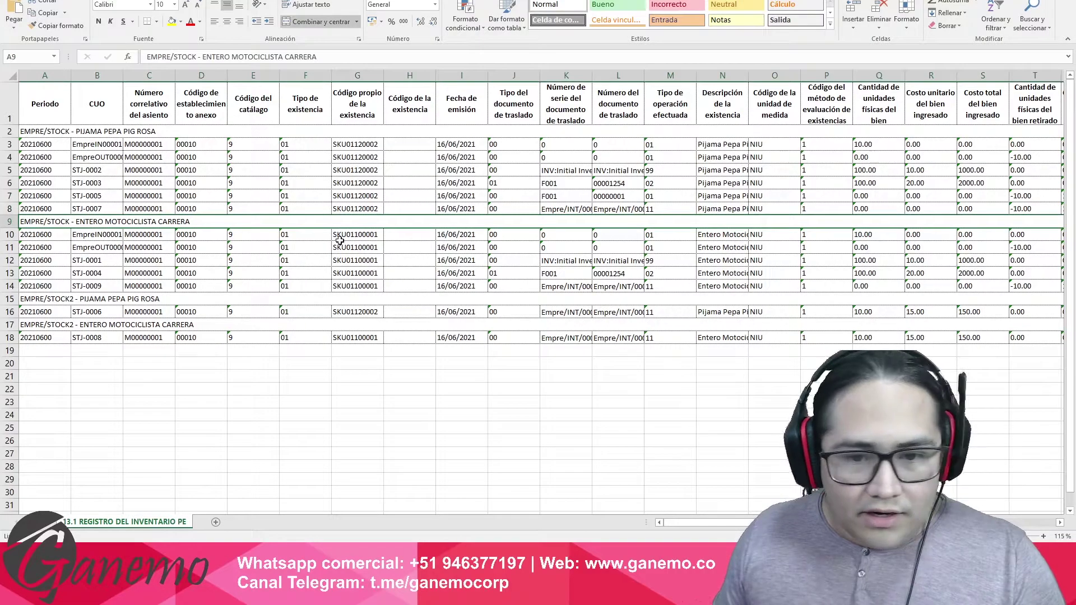
left_click(509, 208)
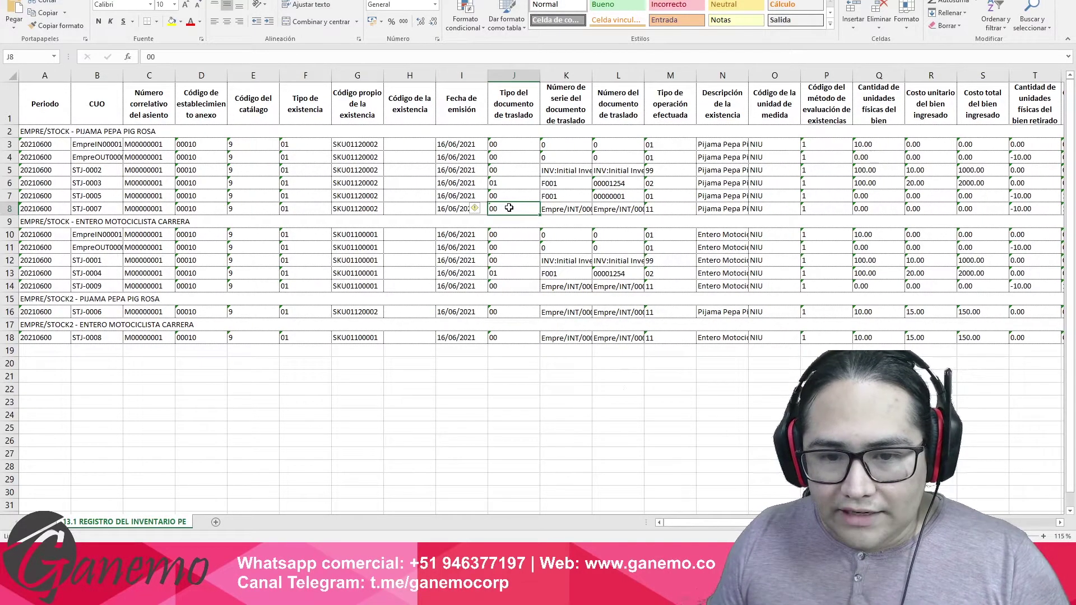
key("Right")
key("Right")
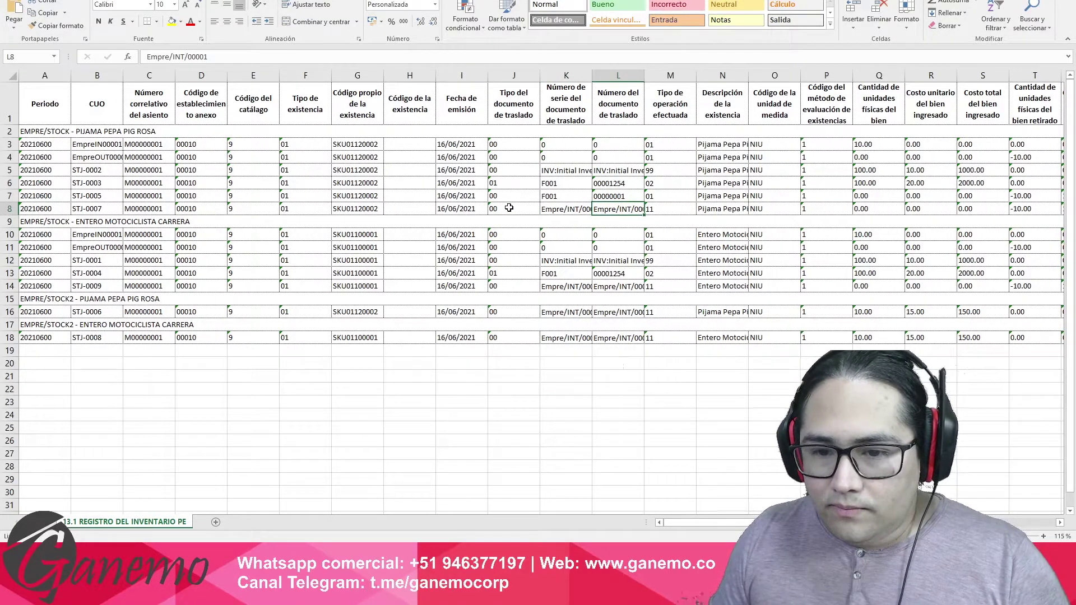
key("Right")
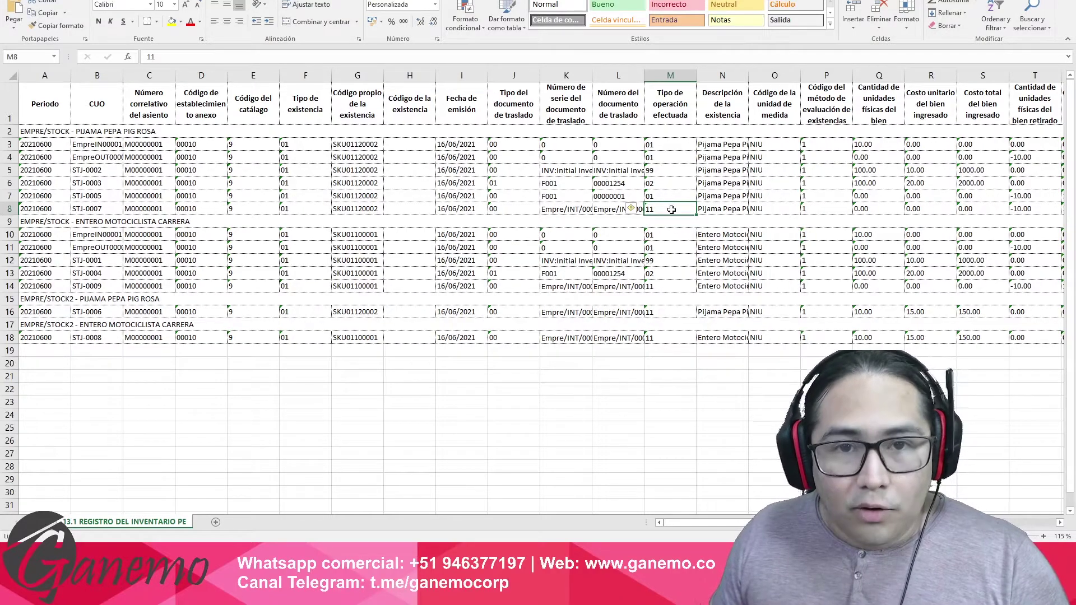
left_click(790, 214)
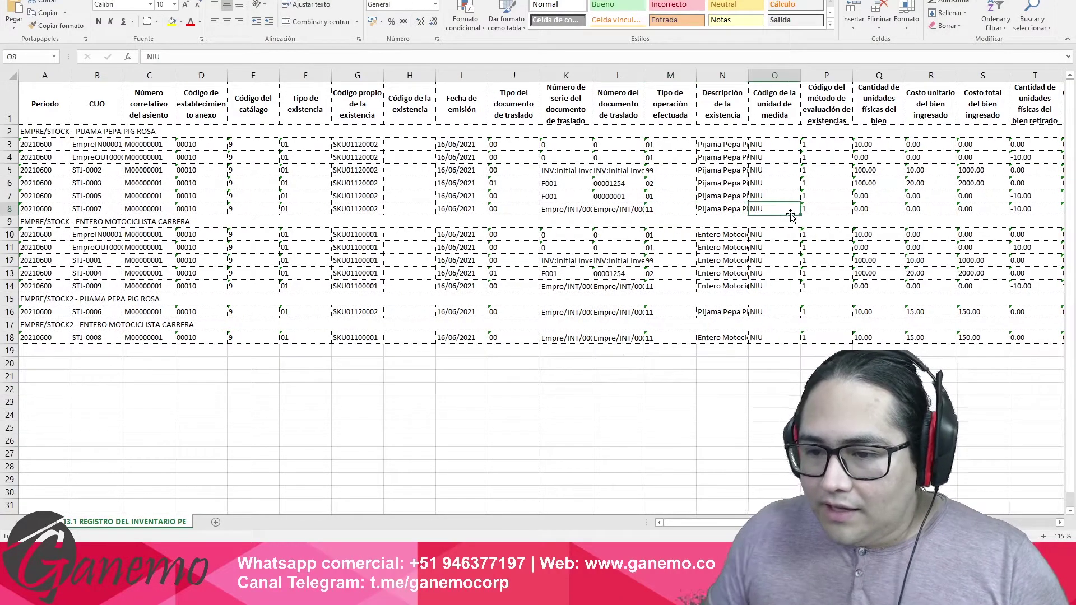
key("Right")
key("Right")
key("Right")
key("Right")
key("Right")
key("Right")
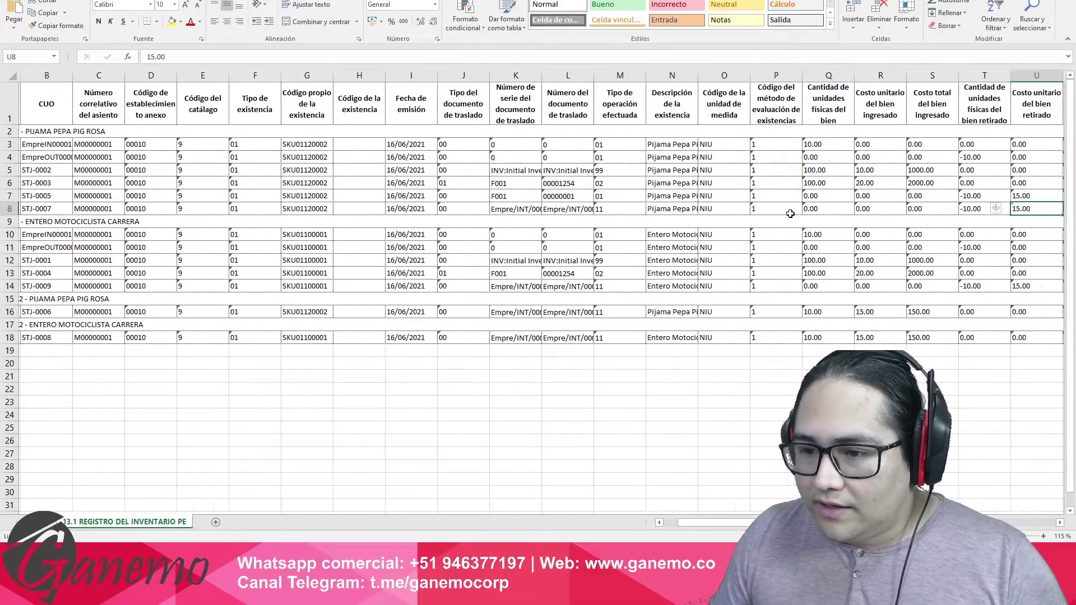
key("Right")
key("Right")
key("Right")
key("Right")
key("Right")
scroll(639, 307, "up", 3)
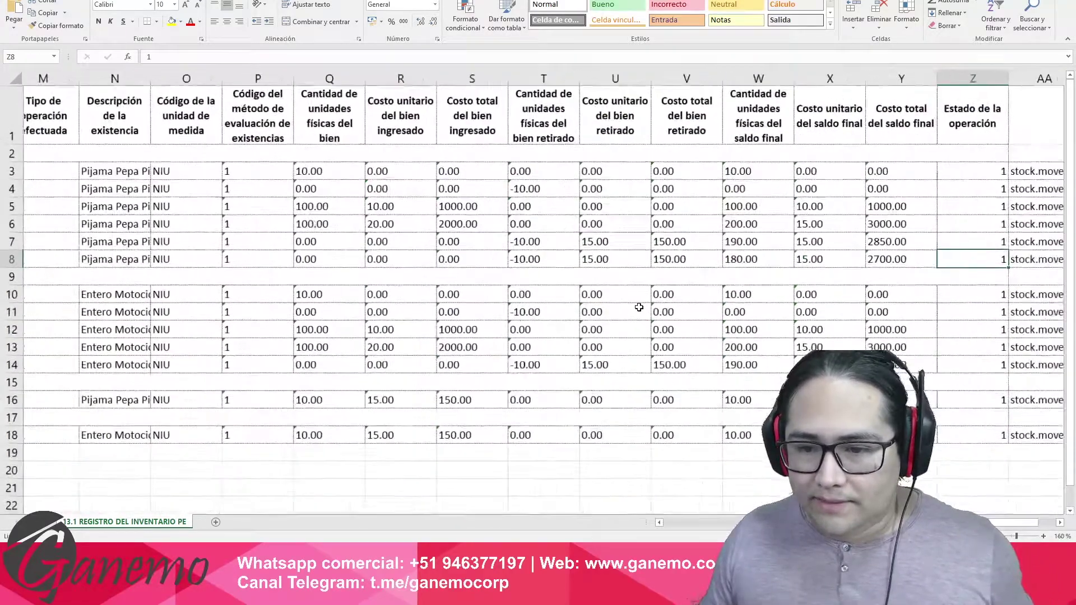
left_click(354, 262)
key("Right")
key("Right")
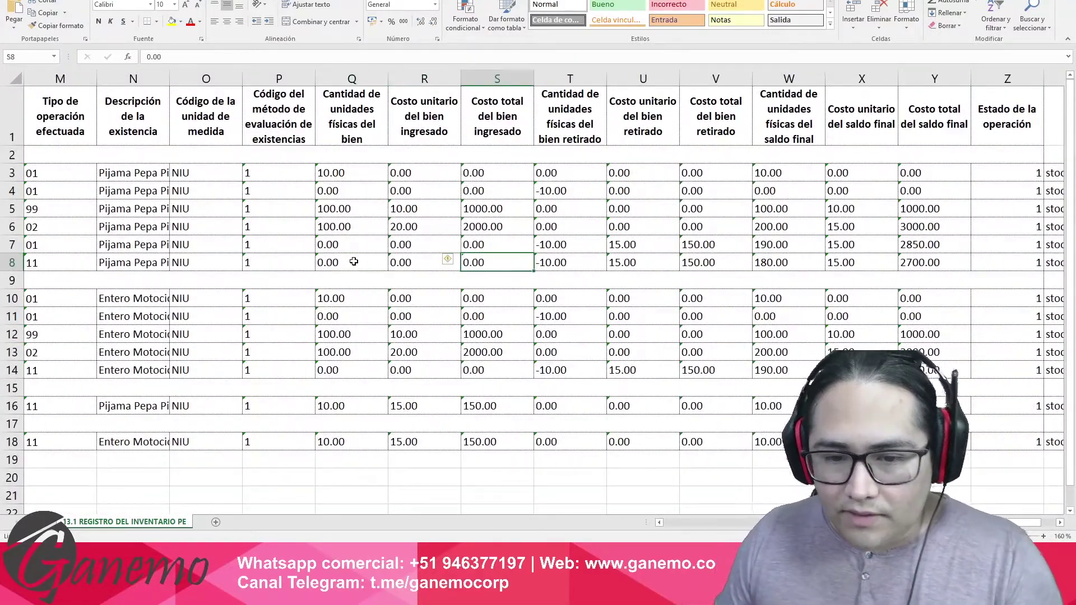
key("Right")
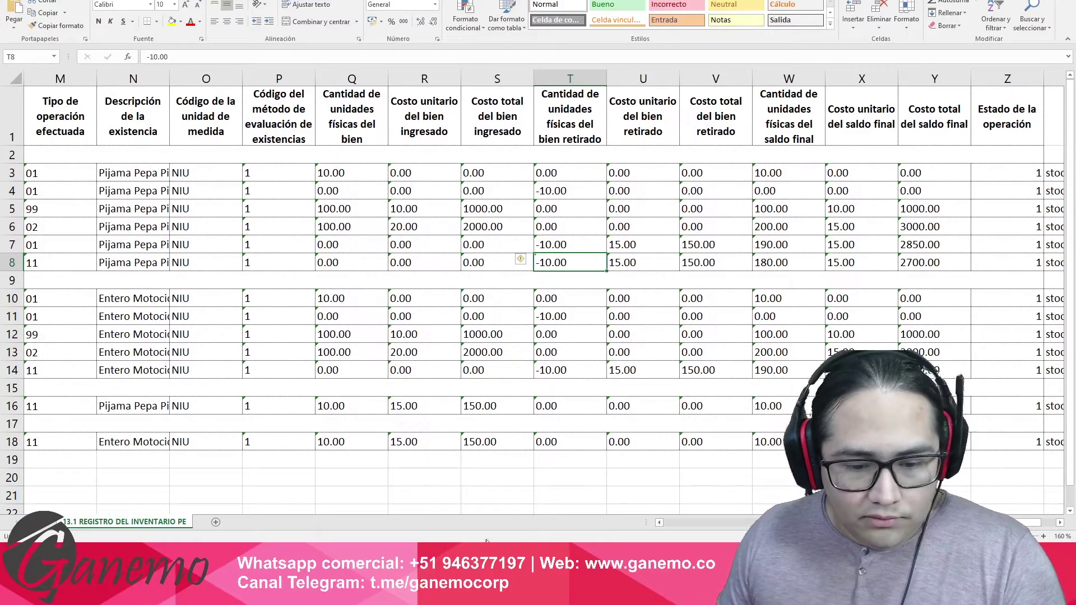
left_click_drag(785, 522, 816, 522)
key("ctrl+Home")
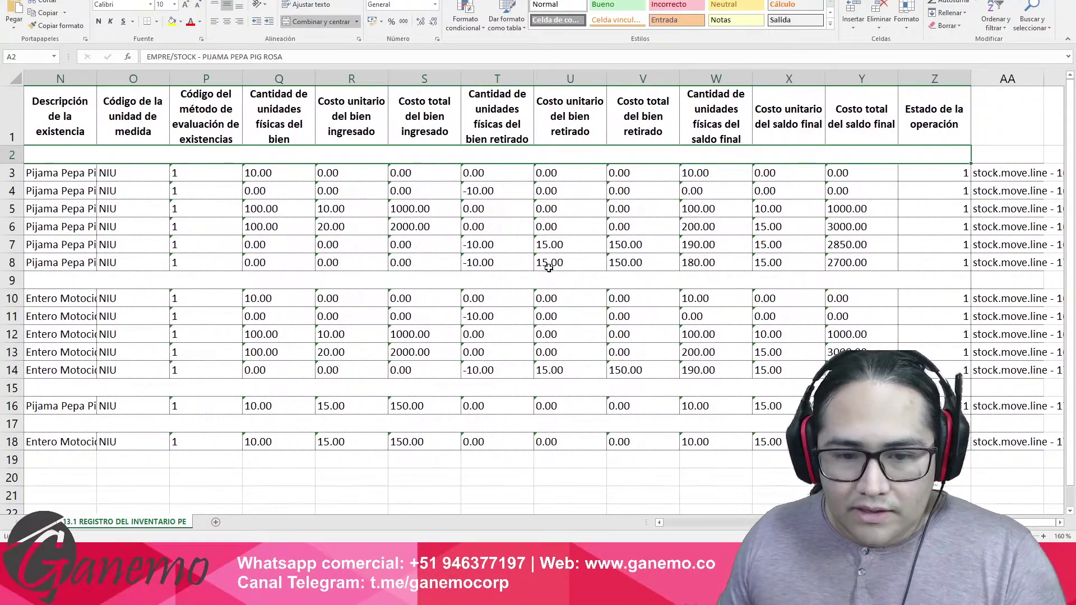
left_click(471, 260)
left_click(507, 247)
left_click(514, 265)
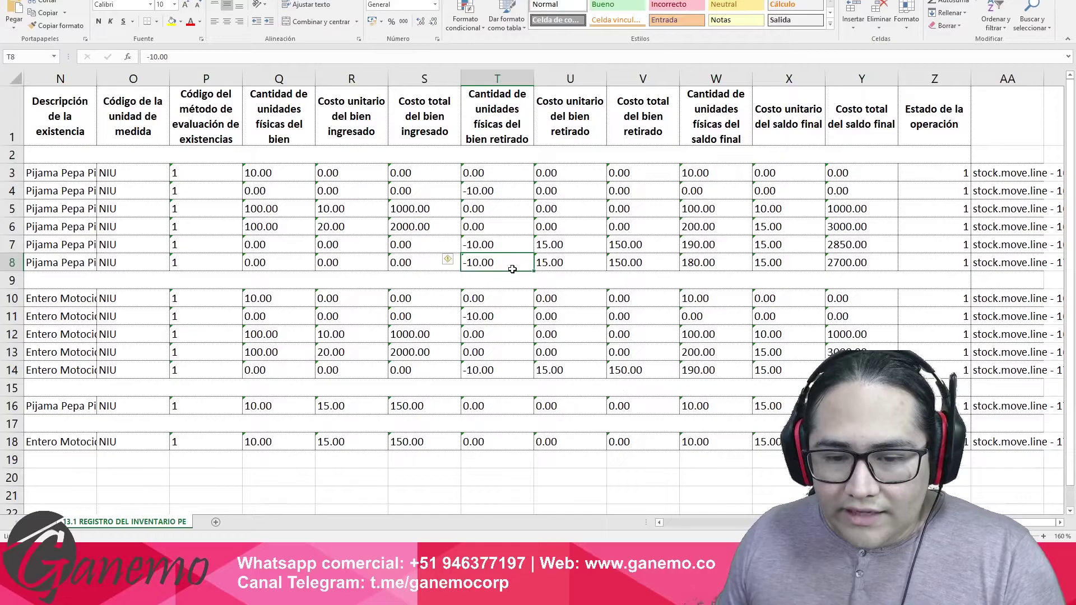
left_click(551, 266)
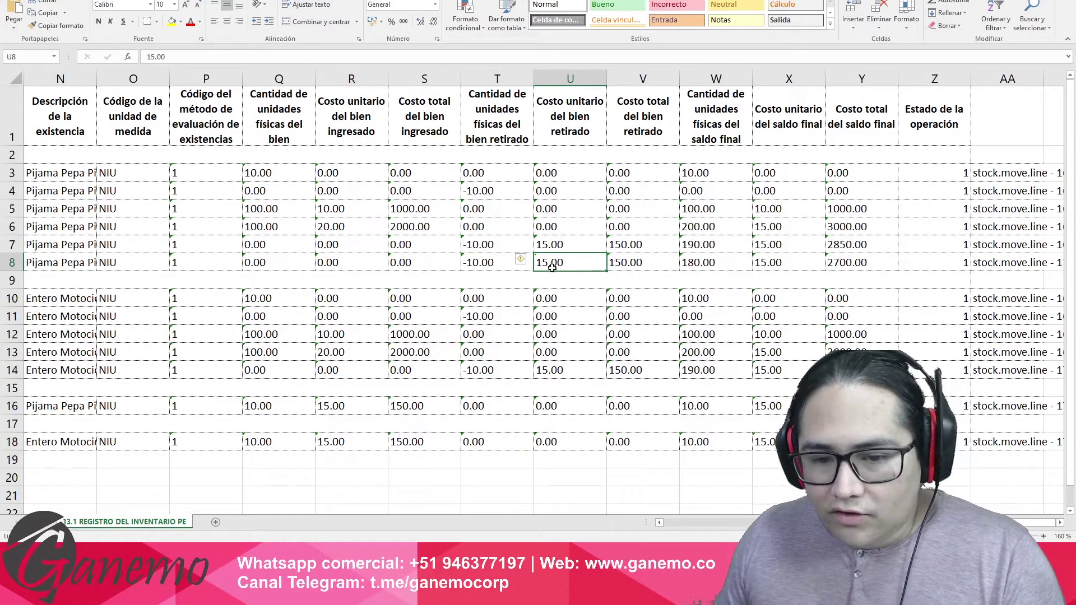
key("Right")
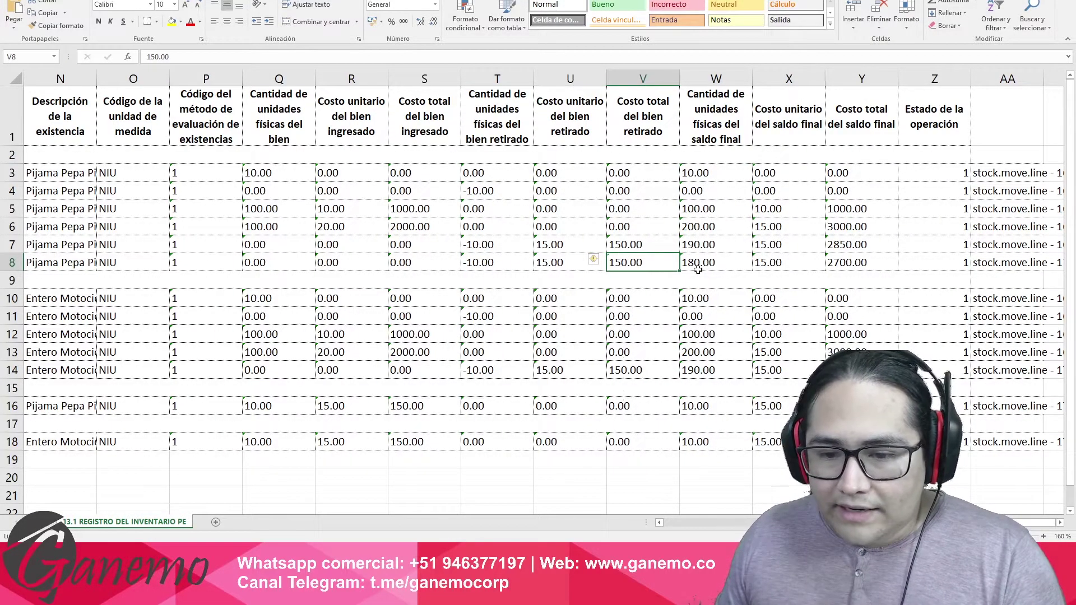
left_click(697, 268)
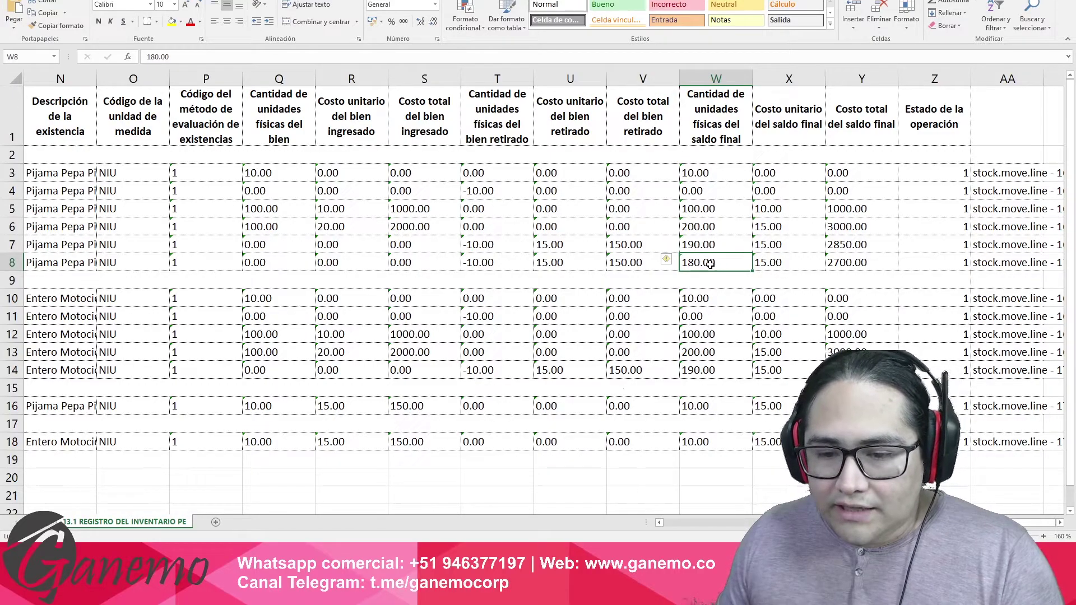
left_click(782, 263)
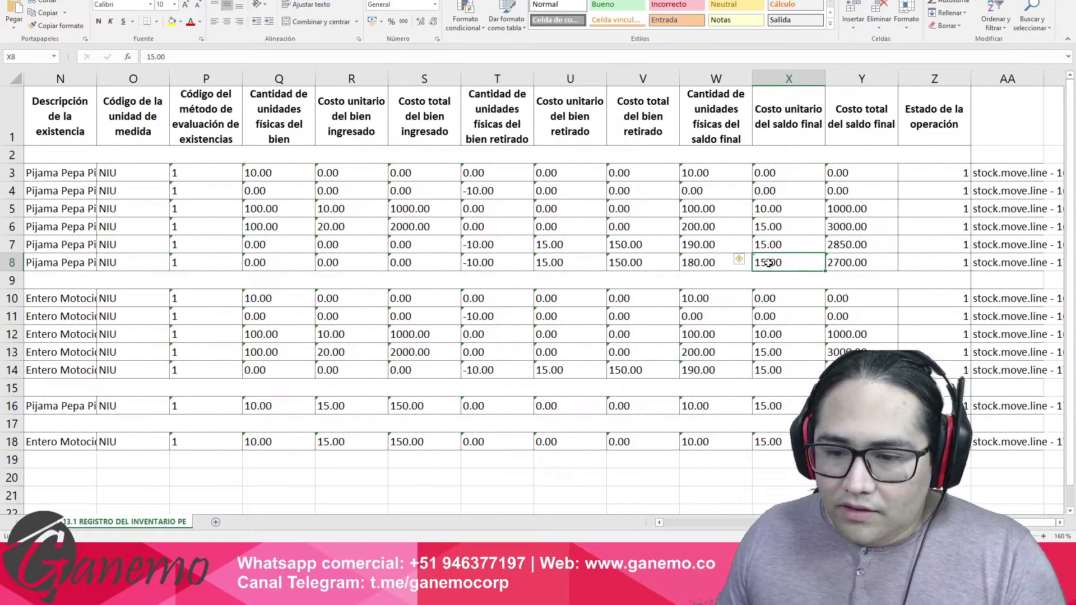
left_click(858, 264)
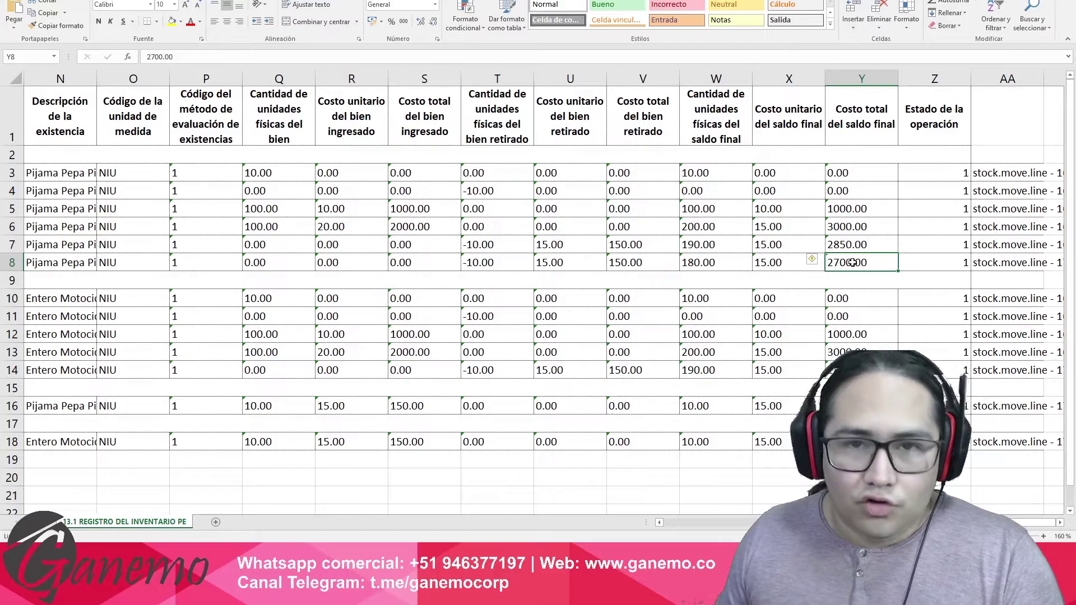
left_click_drag(777, 268, 691, 264)
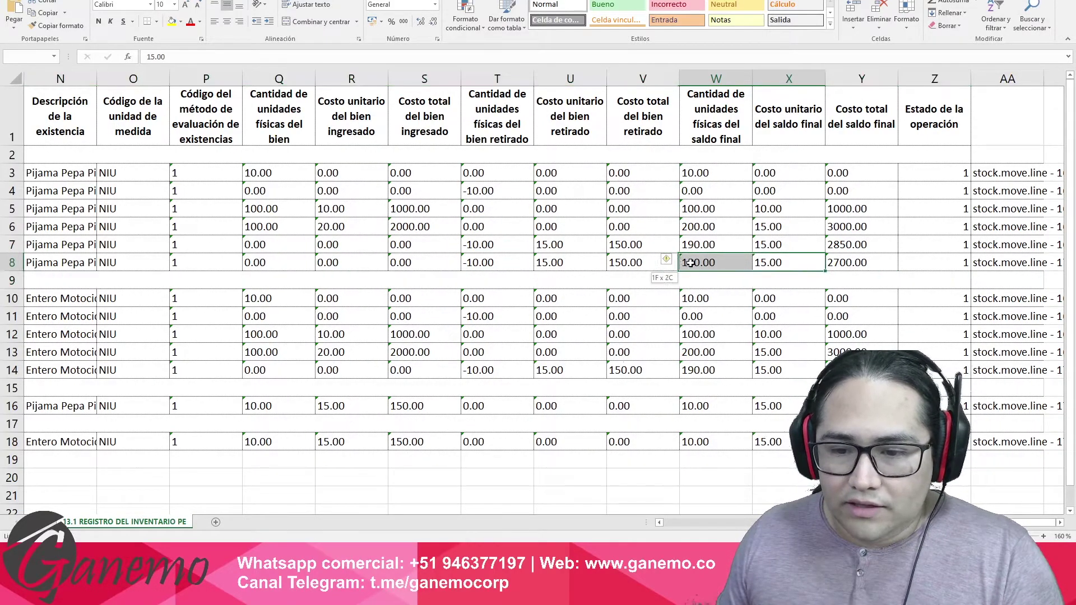
left_click(700, 267)
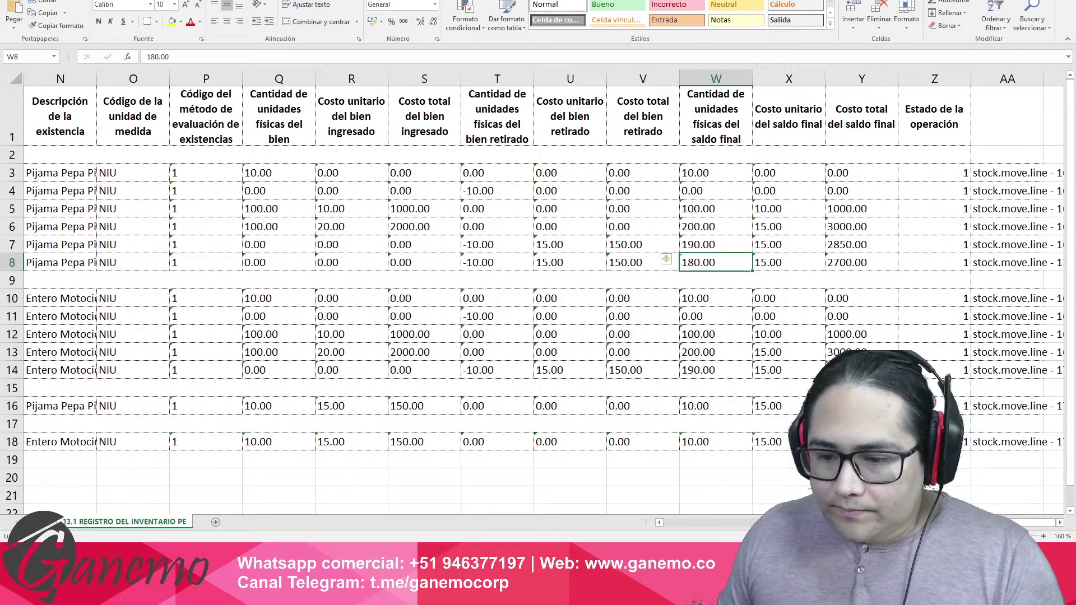
scroll(73, 421, "left", 6)
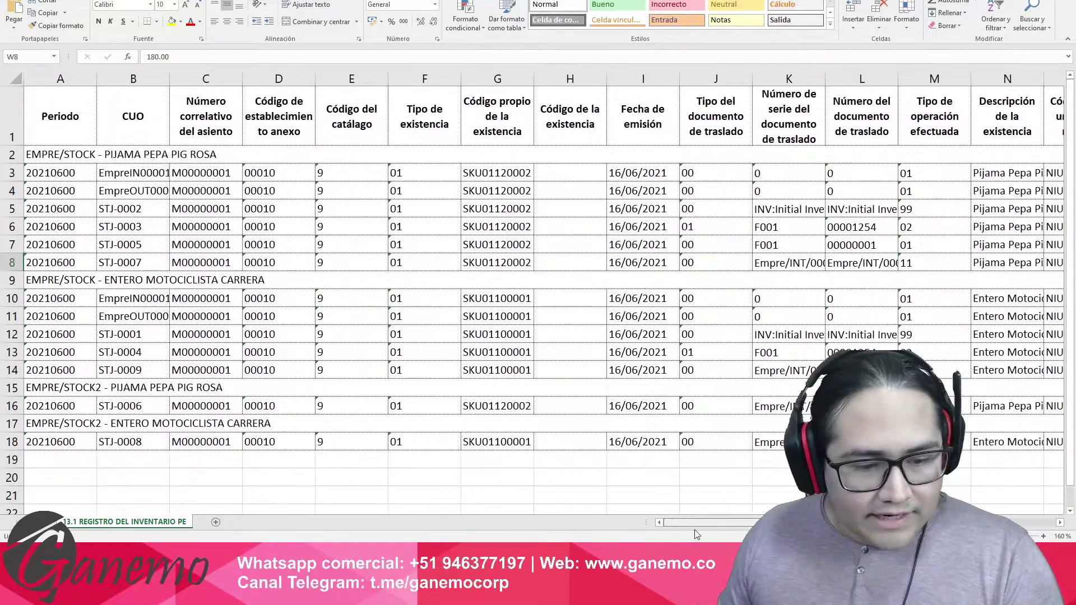
Verify the Stock2 Pijama row 16 receives 10 units at 15.00 totalling 150.00.
left_click(55, 427)
scroll(68, 403, "down", 1)
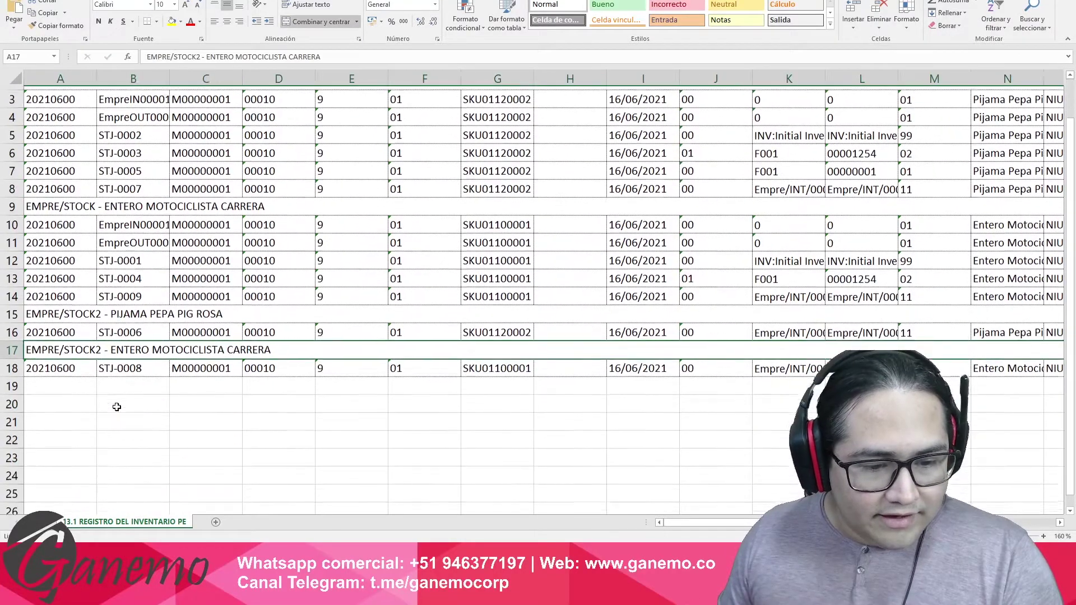
scroll(189, 313, "up", 1)
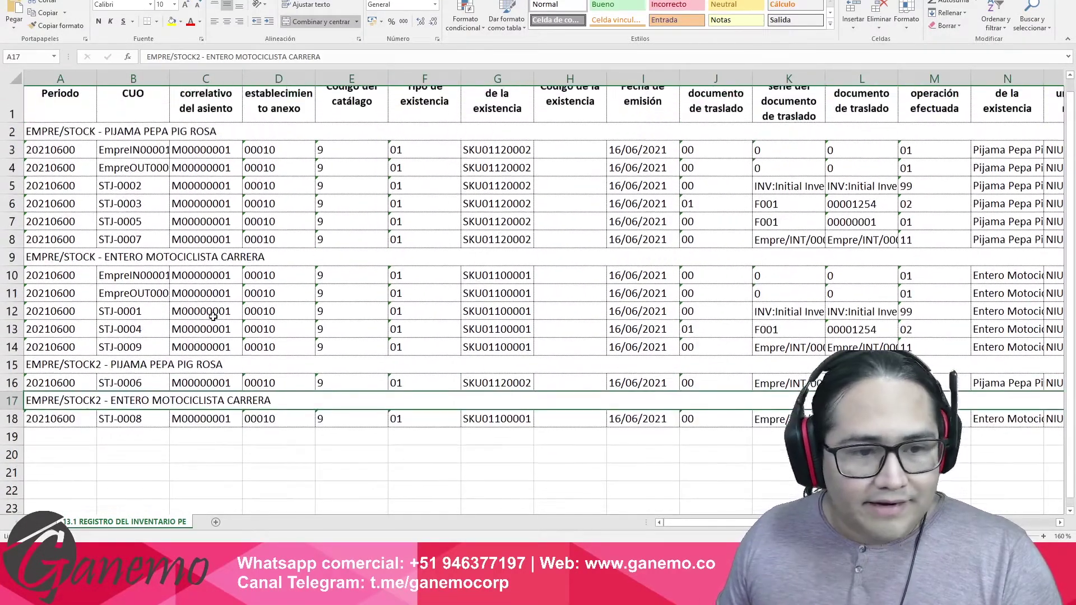
left_click(74, 388)
left_click_drag(681, 523, 775, 522)
left_click(346, 404)
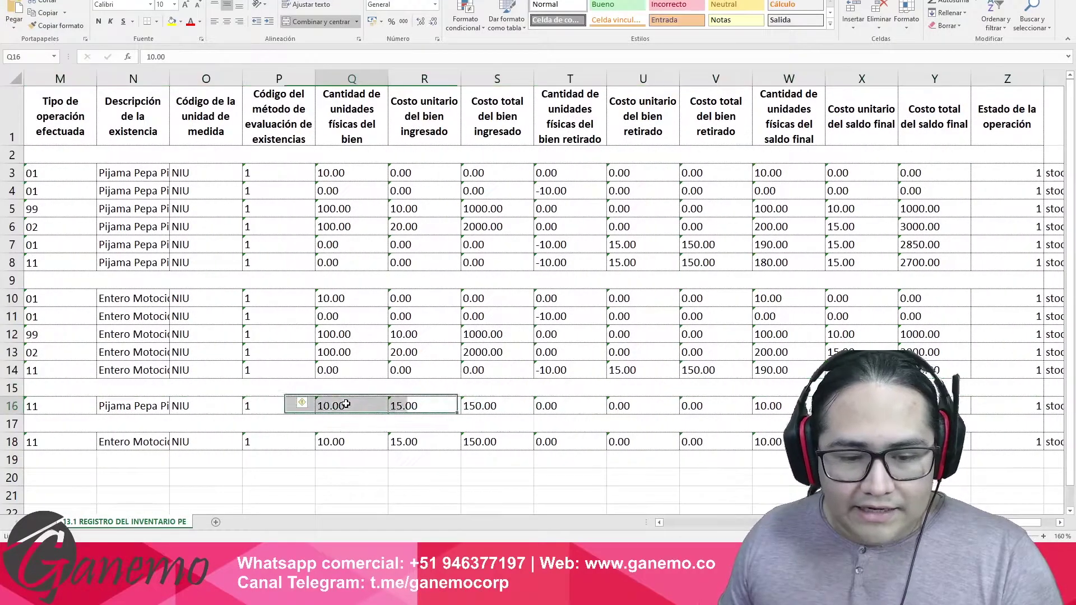
left_click(415, 401)
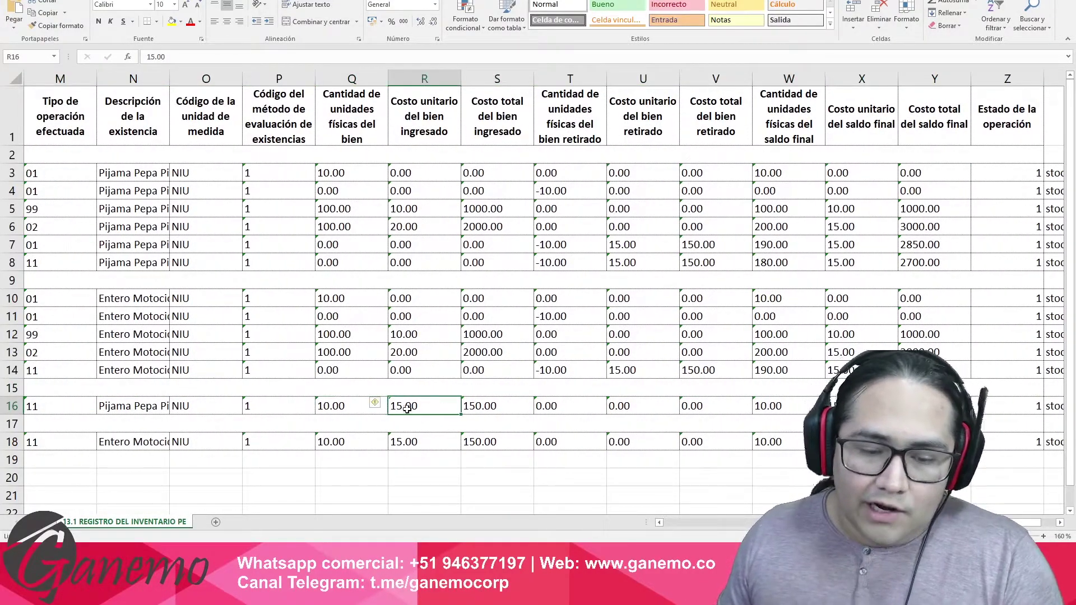
left_click(498, 408)
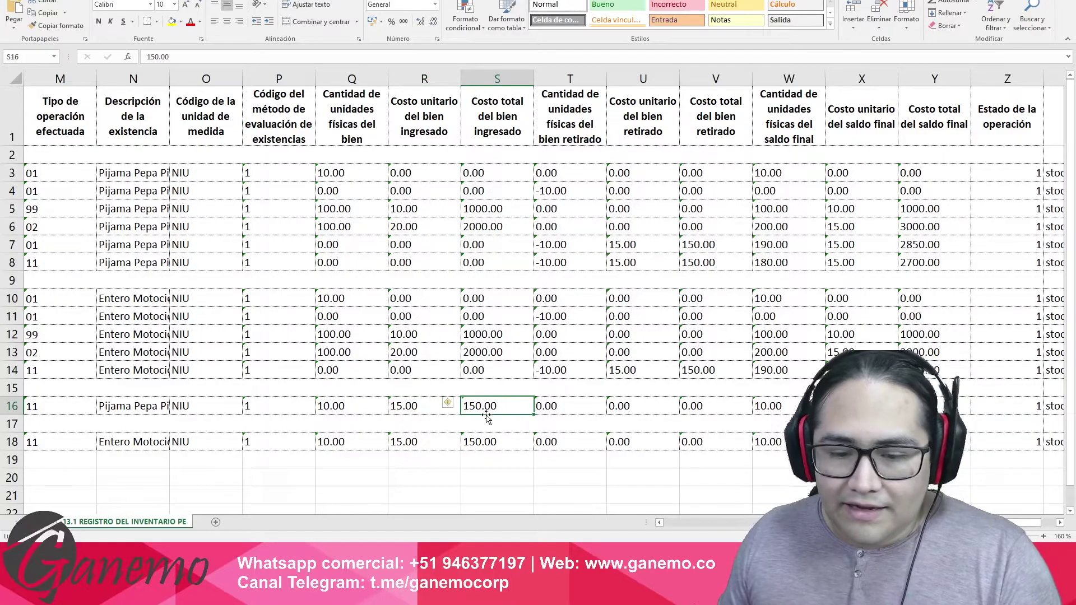
left_click_drag(361, 406, 480, 410)
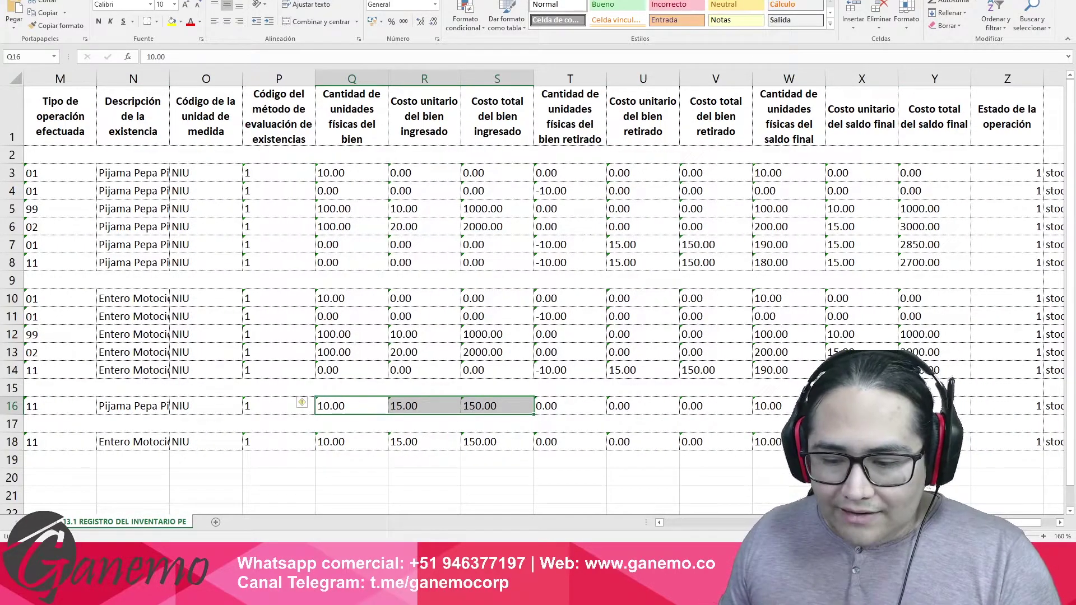
Confirm row 16's final balance shows 10.00 units, 15.00 unit cost, 150.00 total.
scroll(543, 291, "right", 1)
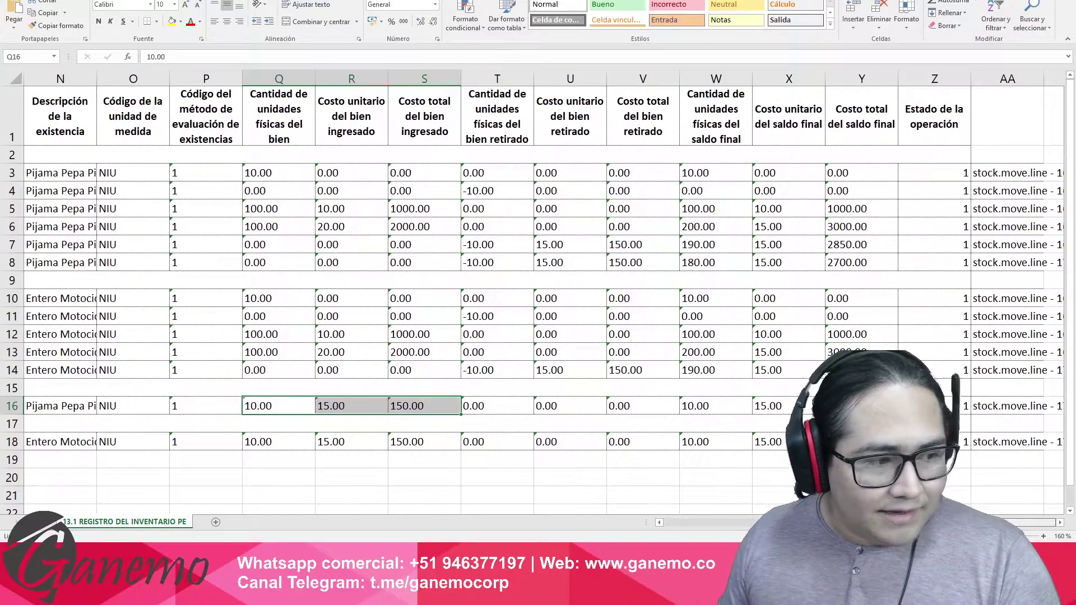
scroll(530, 392, "down", 1)
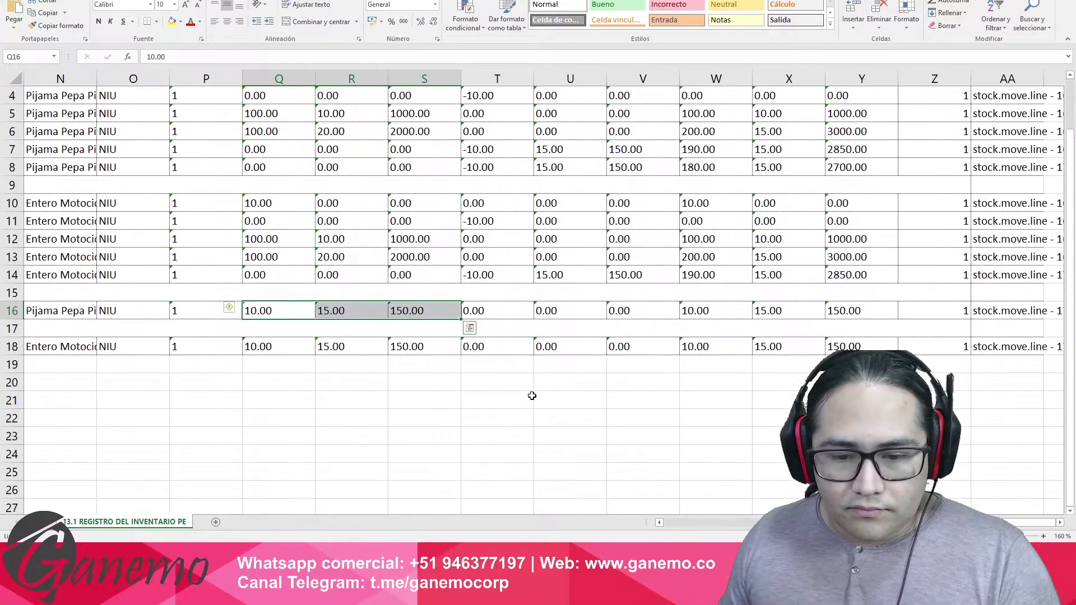
scroll(579, 424, "down", 1)
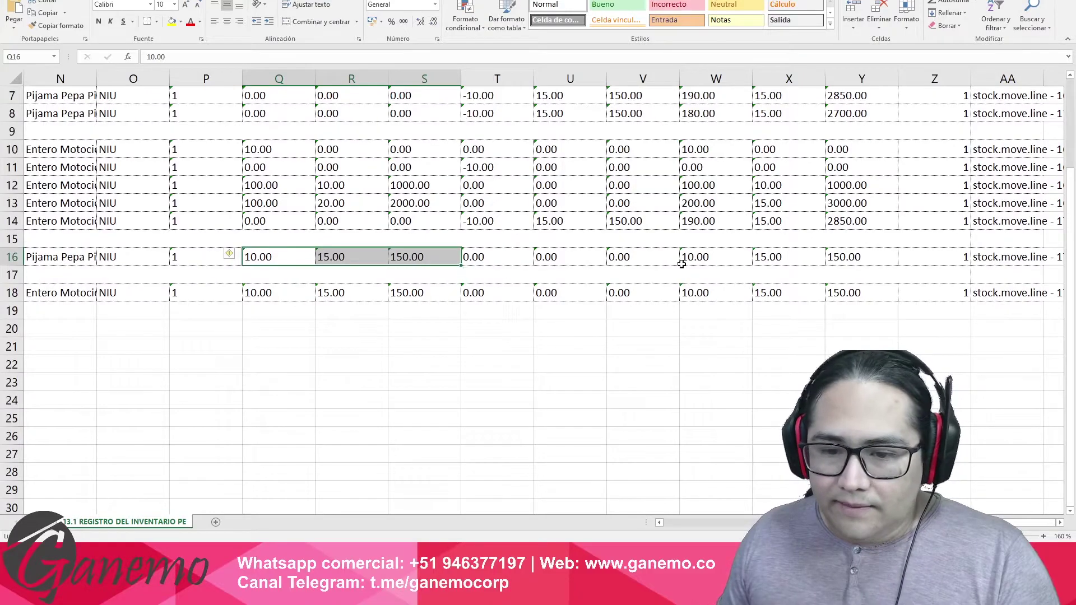
left_click(697, 257)
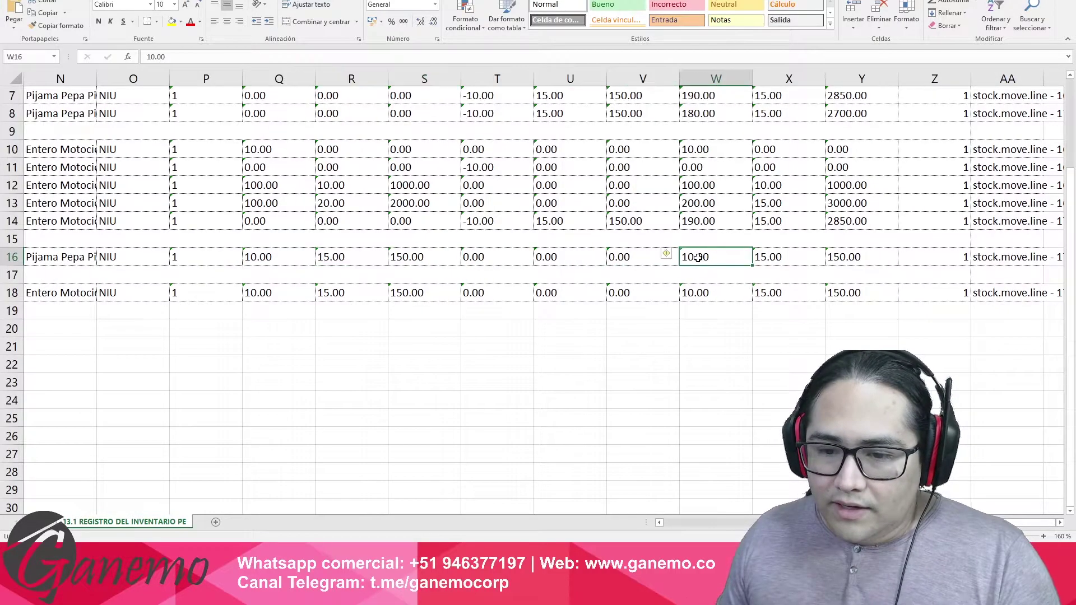
left_click(305, 253)
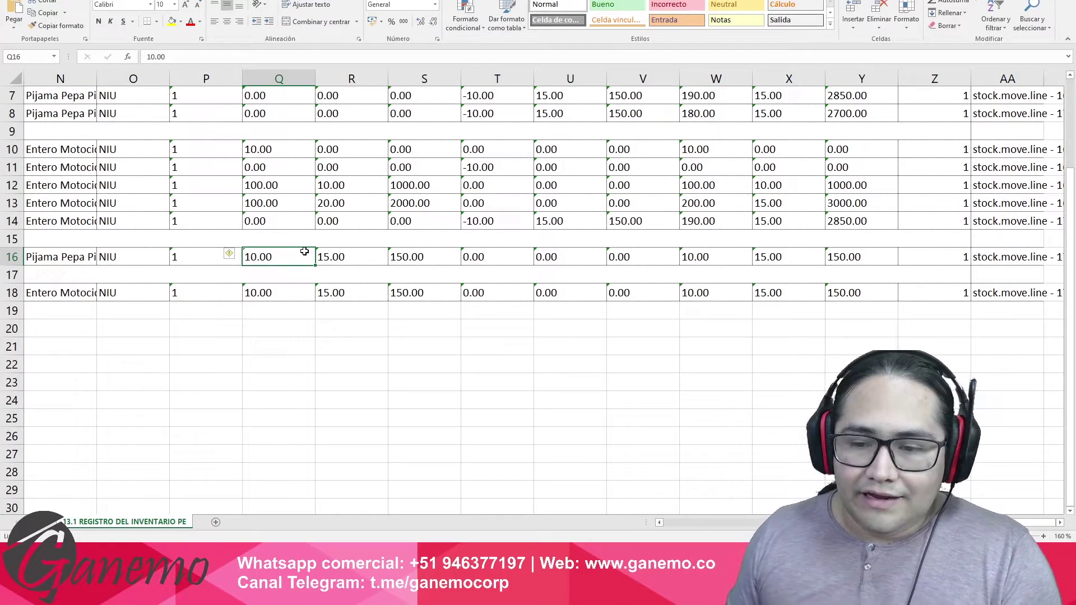
left_click(709, 255)
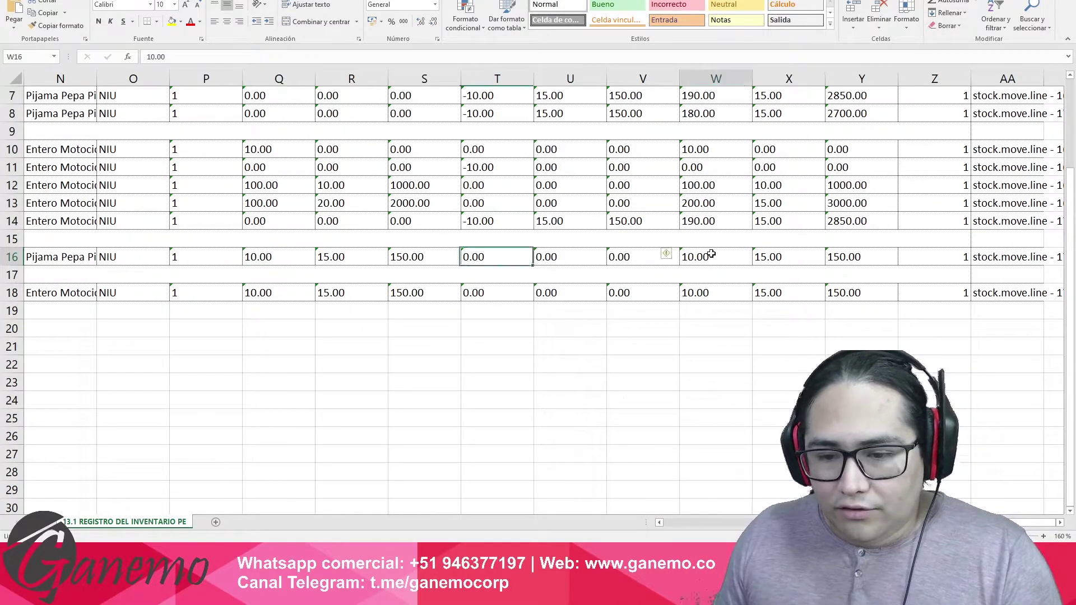
left_click(785, 257)
left_click(869, 259)
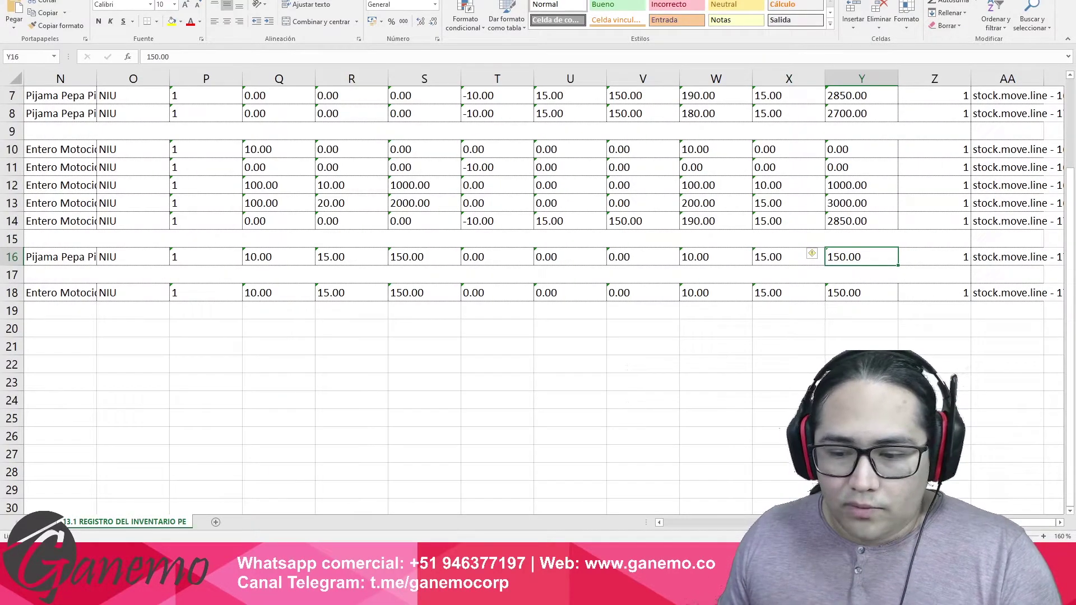
Review the Stock2 motociclista row 18 values and references, then switch back to Odoo.
scroll(348, 422, "left", 10)
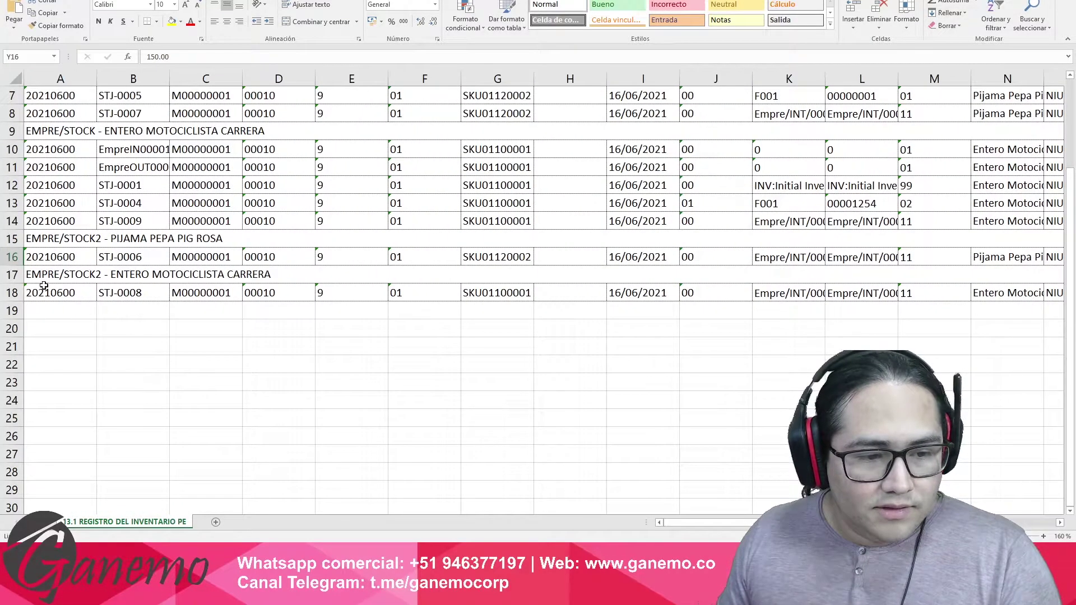
left_click(46, 287)
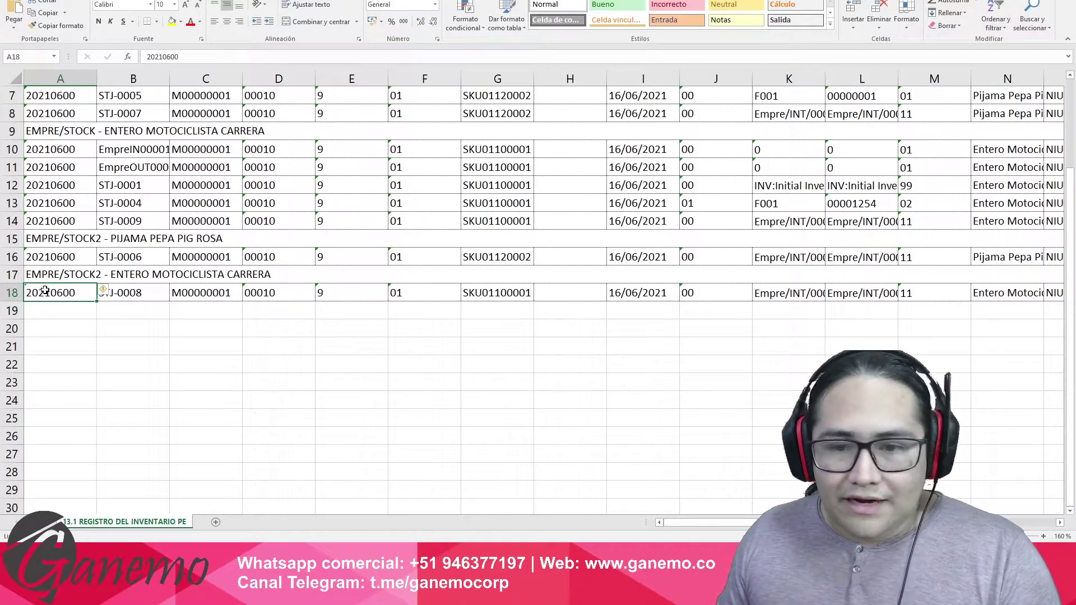
left_click_drag(45, 290, 854, 311)
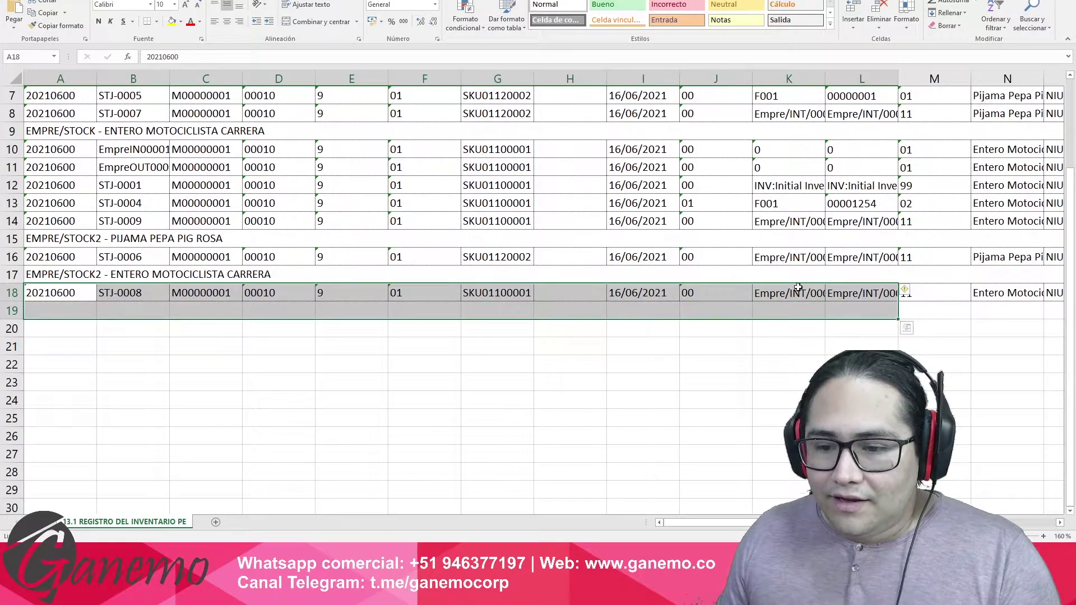
left_click(802, 292)
key("Right")
key("Right")
key("Right")
key("Right")
key("Right")
key("Right")
key("Right")
key("Right")
key("Right")
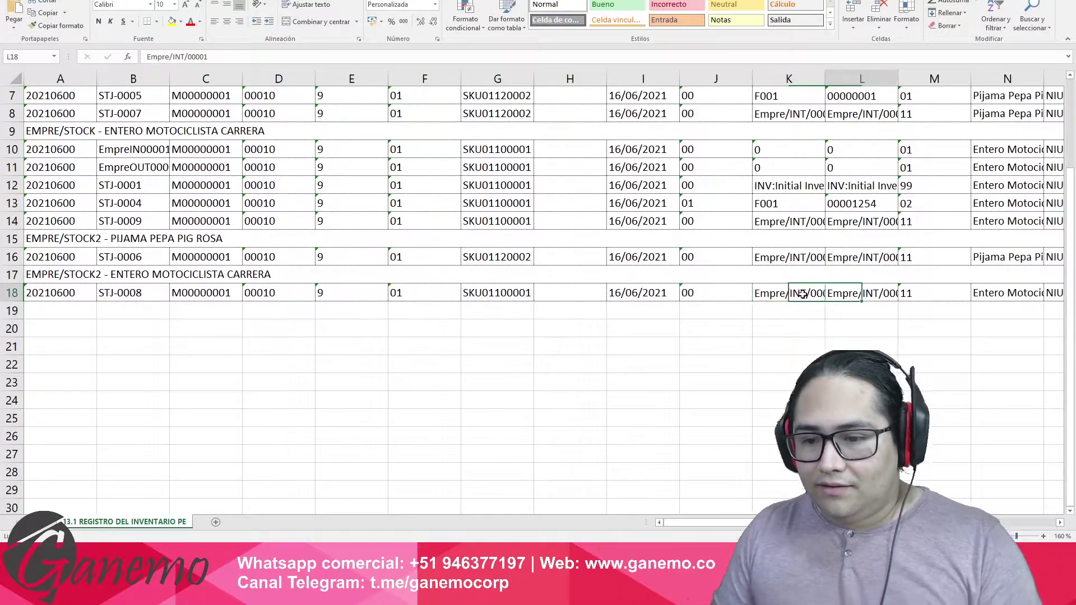
key("Right")
key("Right")
key("Right")
key("Right")
key("Right")
key("Right")
key("Right")
key("Right")
key("Right")
key("Right")
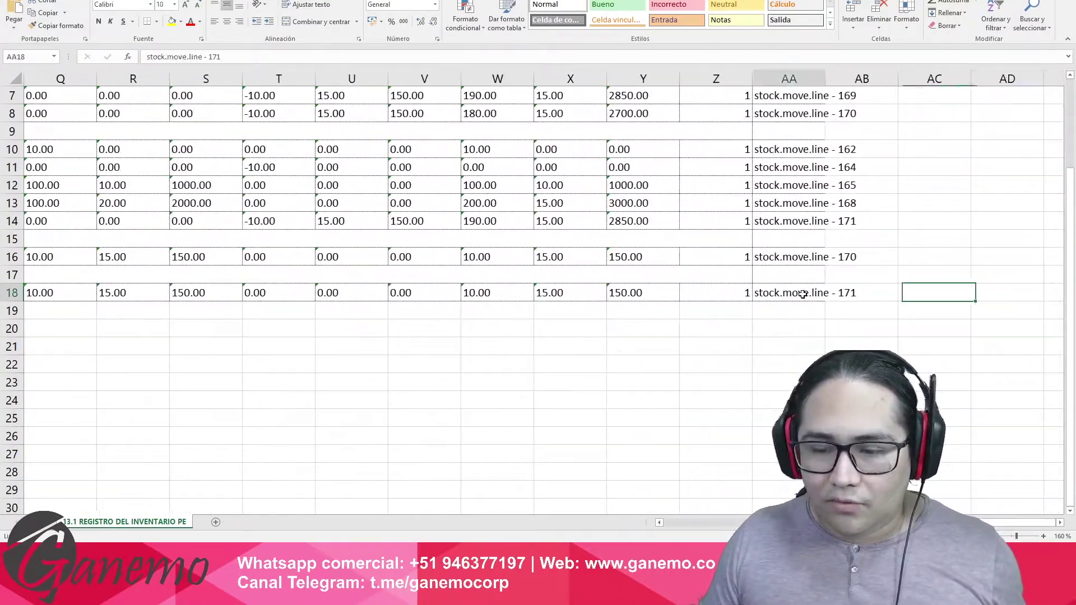
left_click(803, 294)
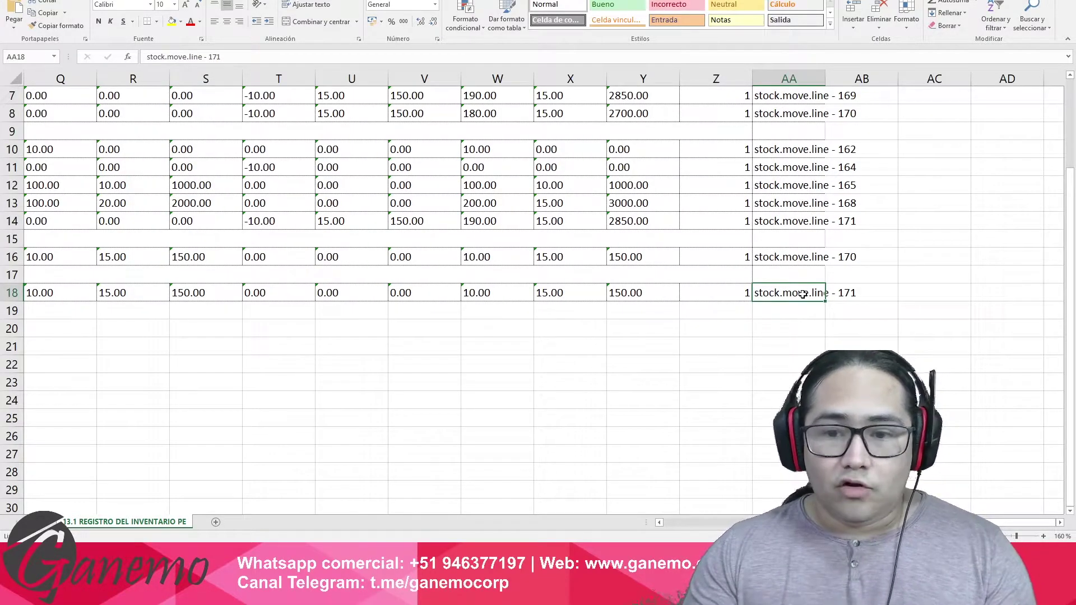
key("alt+Tab")
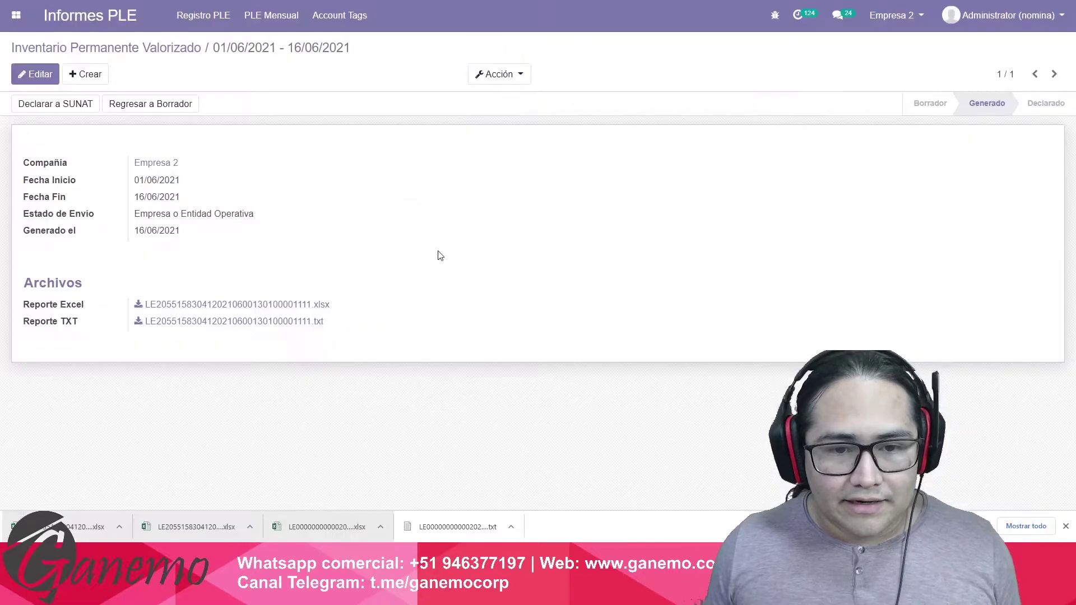
Open the Odoo apps grid from the Informes PLE report page.
left_click(16, 17)
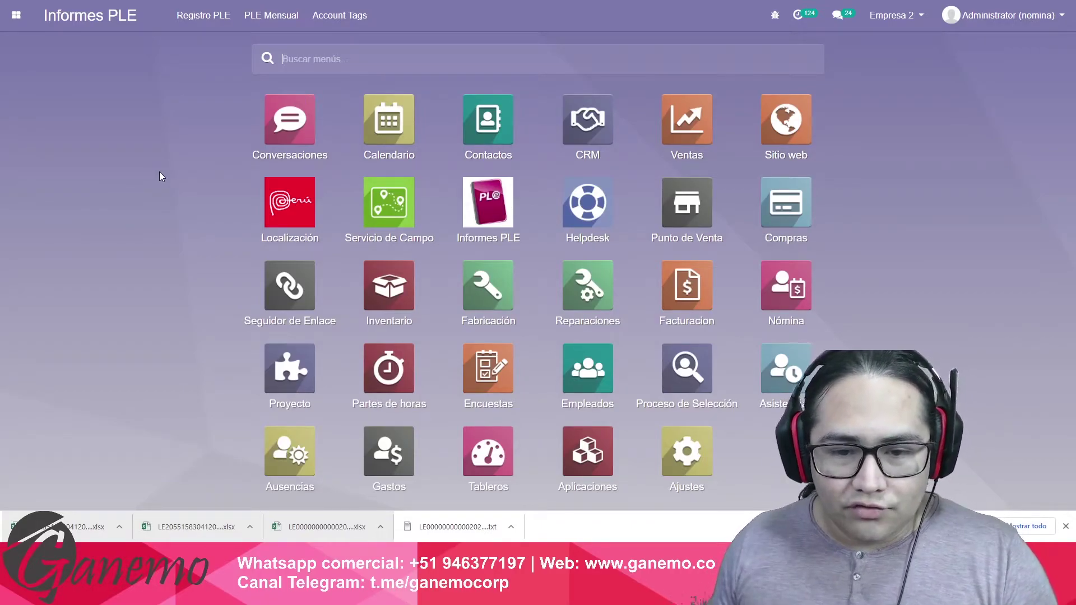
Create a 01/06/2021–16/06/2021 valued inventory report with Empresa o Entidad Operativa status, generate it, download TXT.
left_click(488, 203)
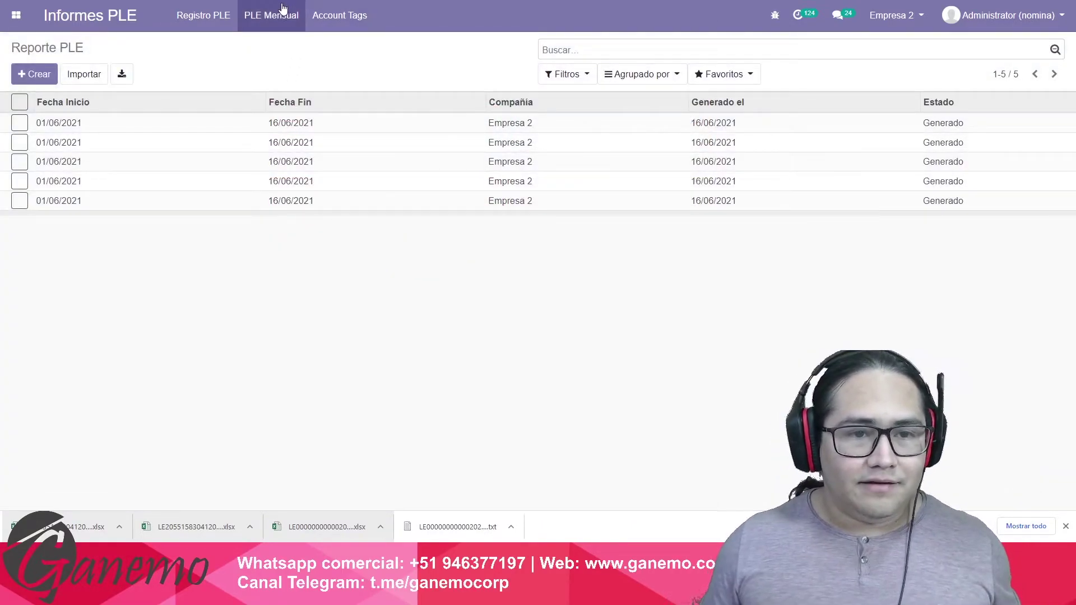
left_click(281, 9)
left_click(312, 135)
left_click(34, 74)
left_click(257, 186)
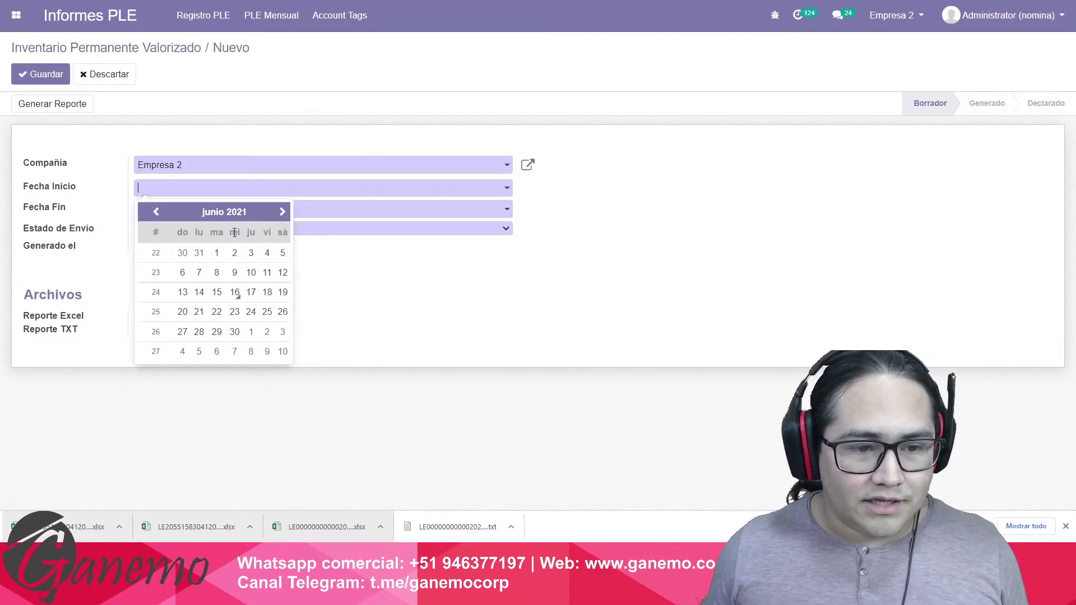
left_click(217, 252)
left_click(234, 312)
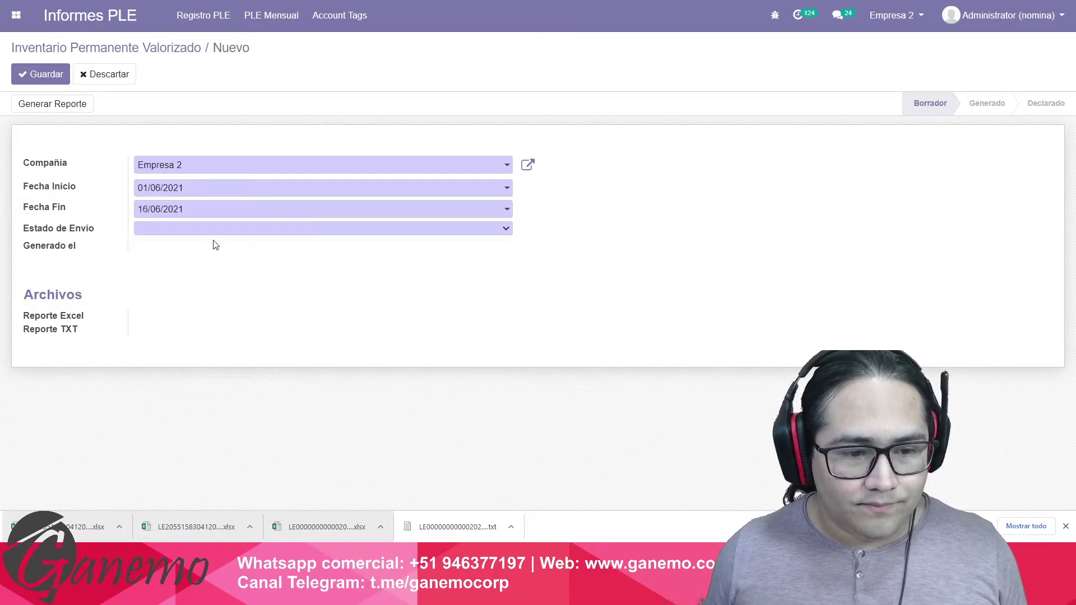
left_click(210, 228)
left_click(208, 250)
left_click(67, 106)
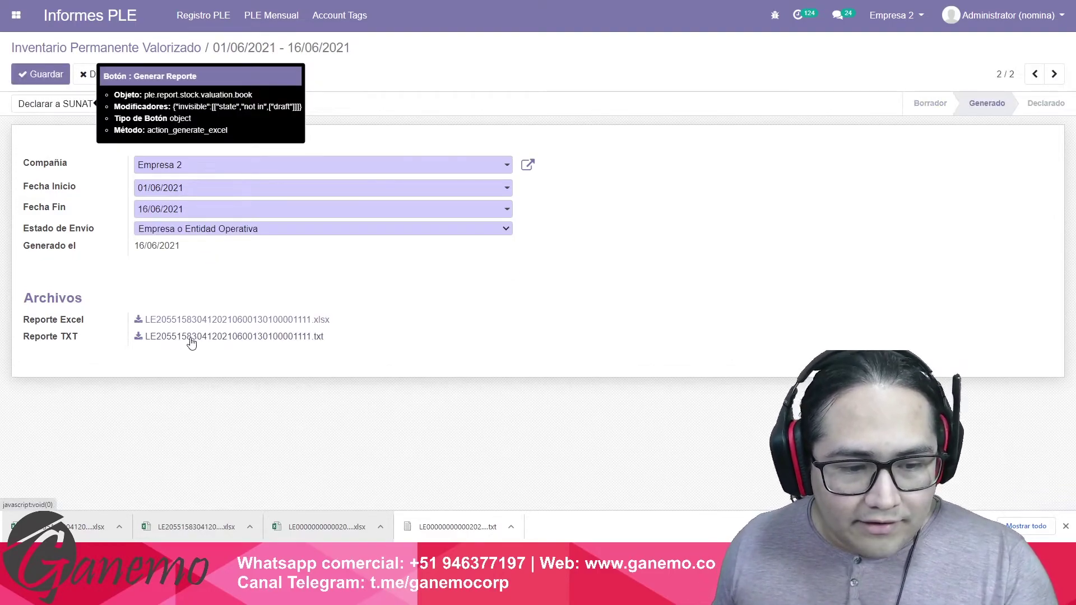
left_click(193, 339)
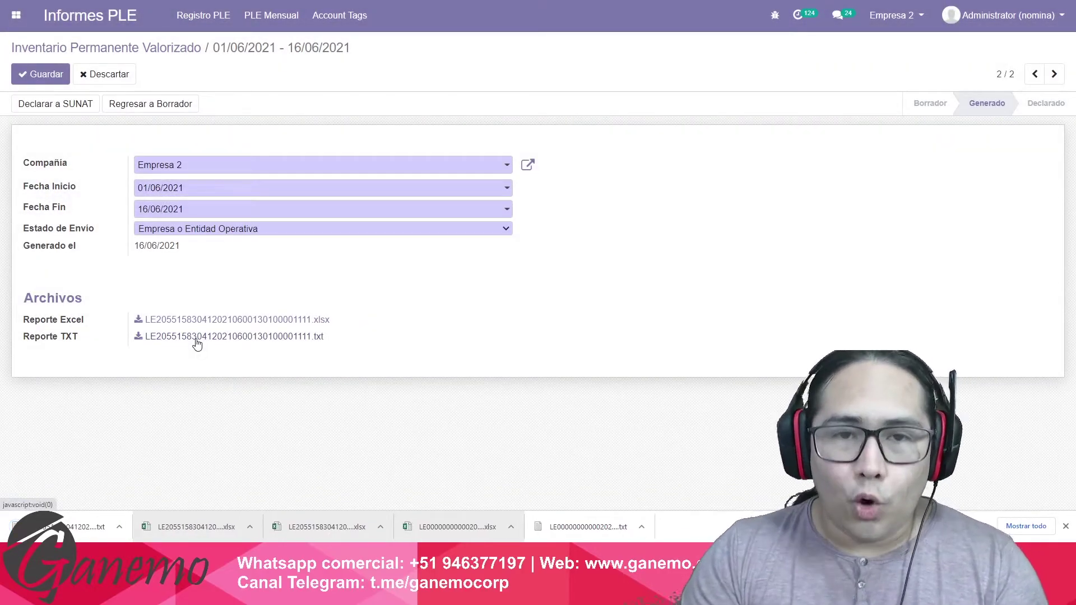